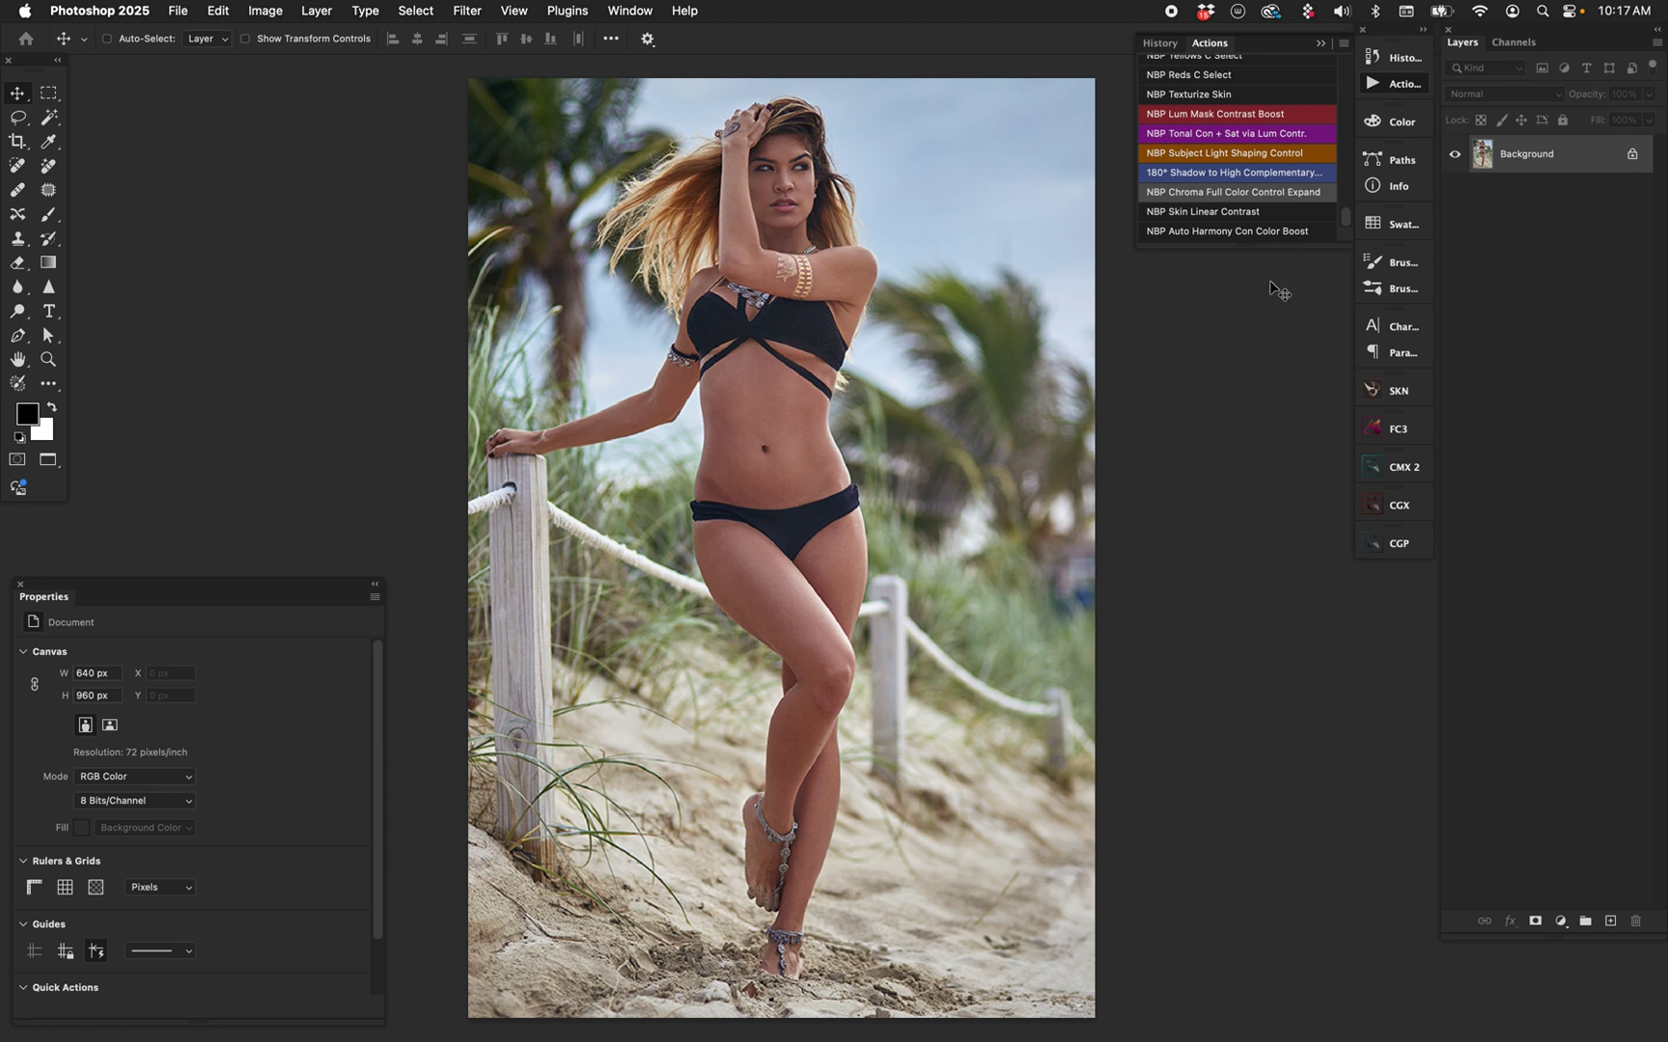
Play the NBP Auto Harmony Con Color Boost action and keep the group's blend mode on Hard Mix.
left_click(1244, 231)
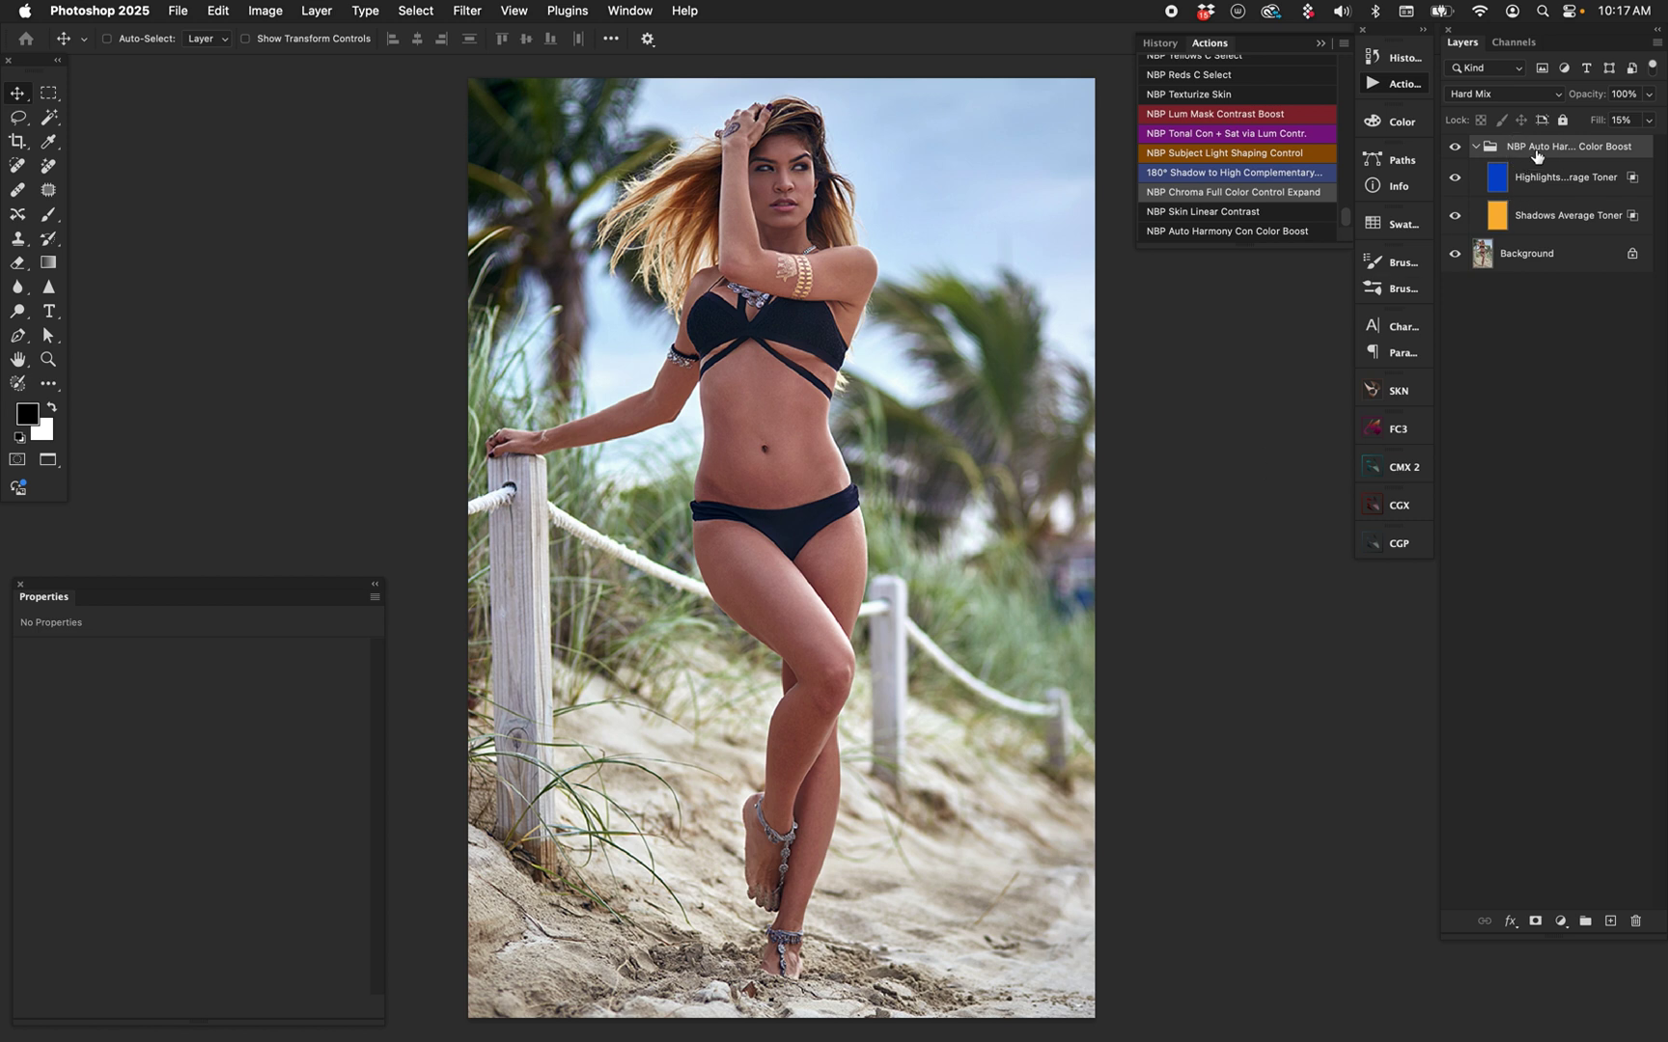
left_click(1511, 97)
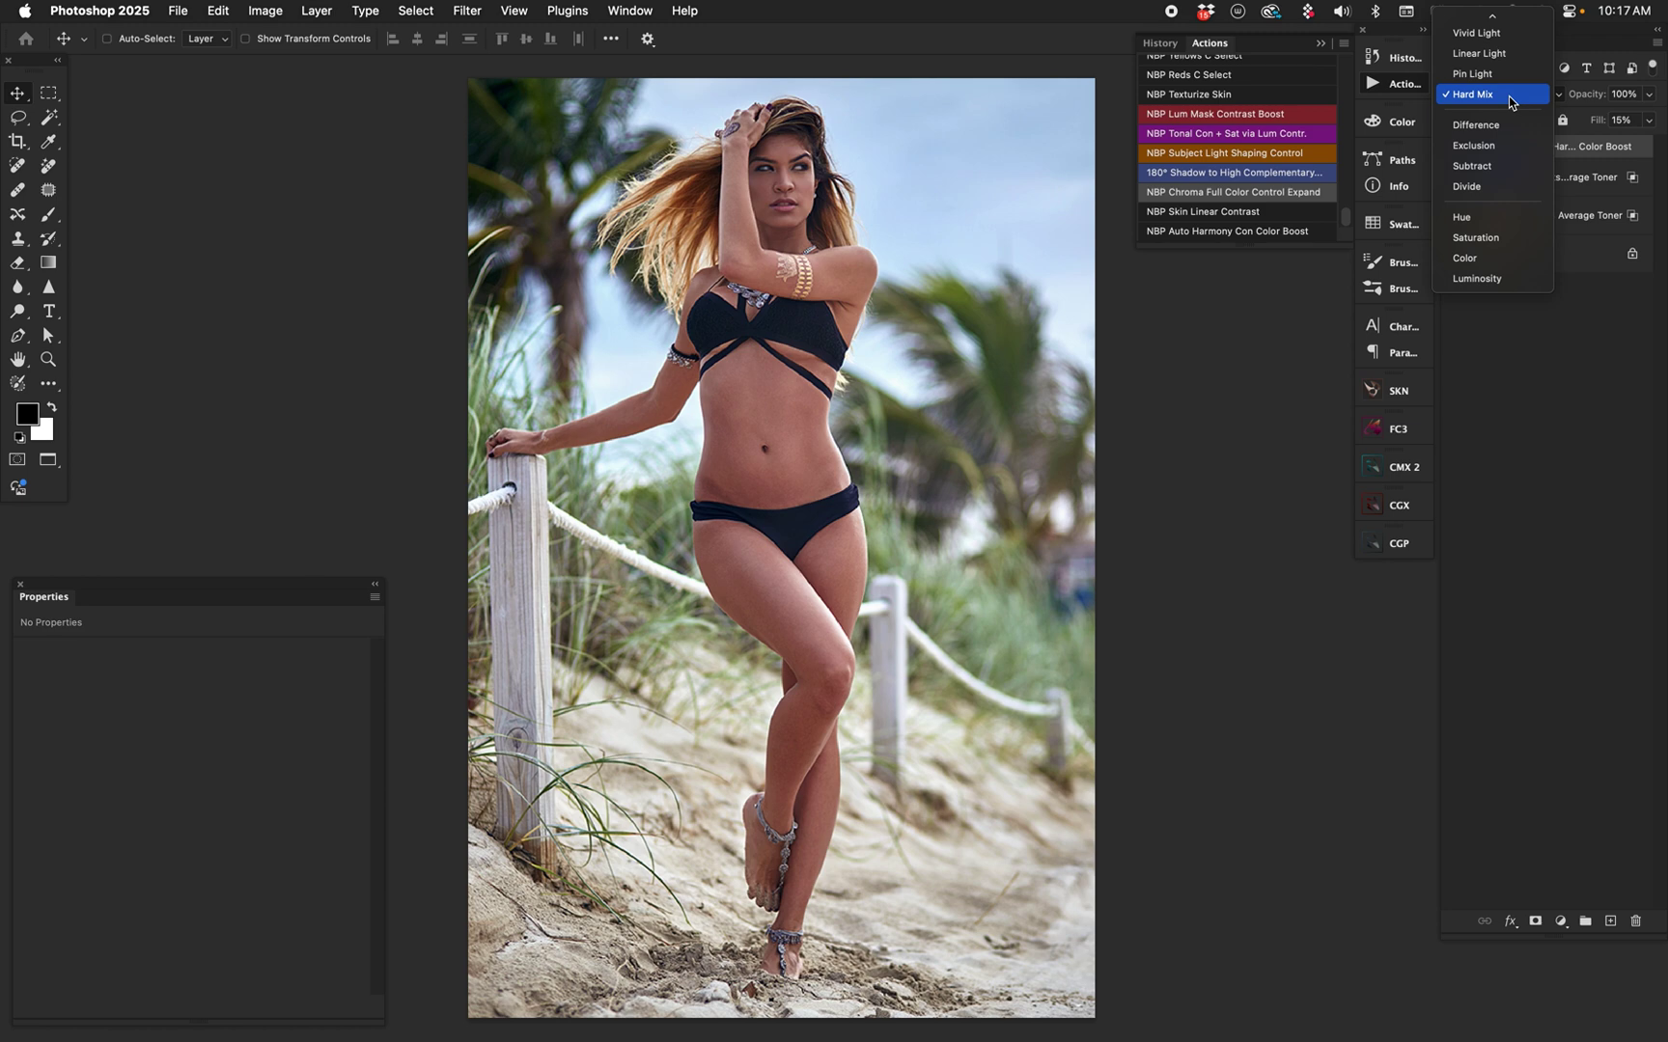
left_click(1511, 98)
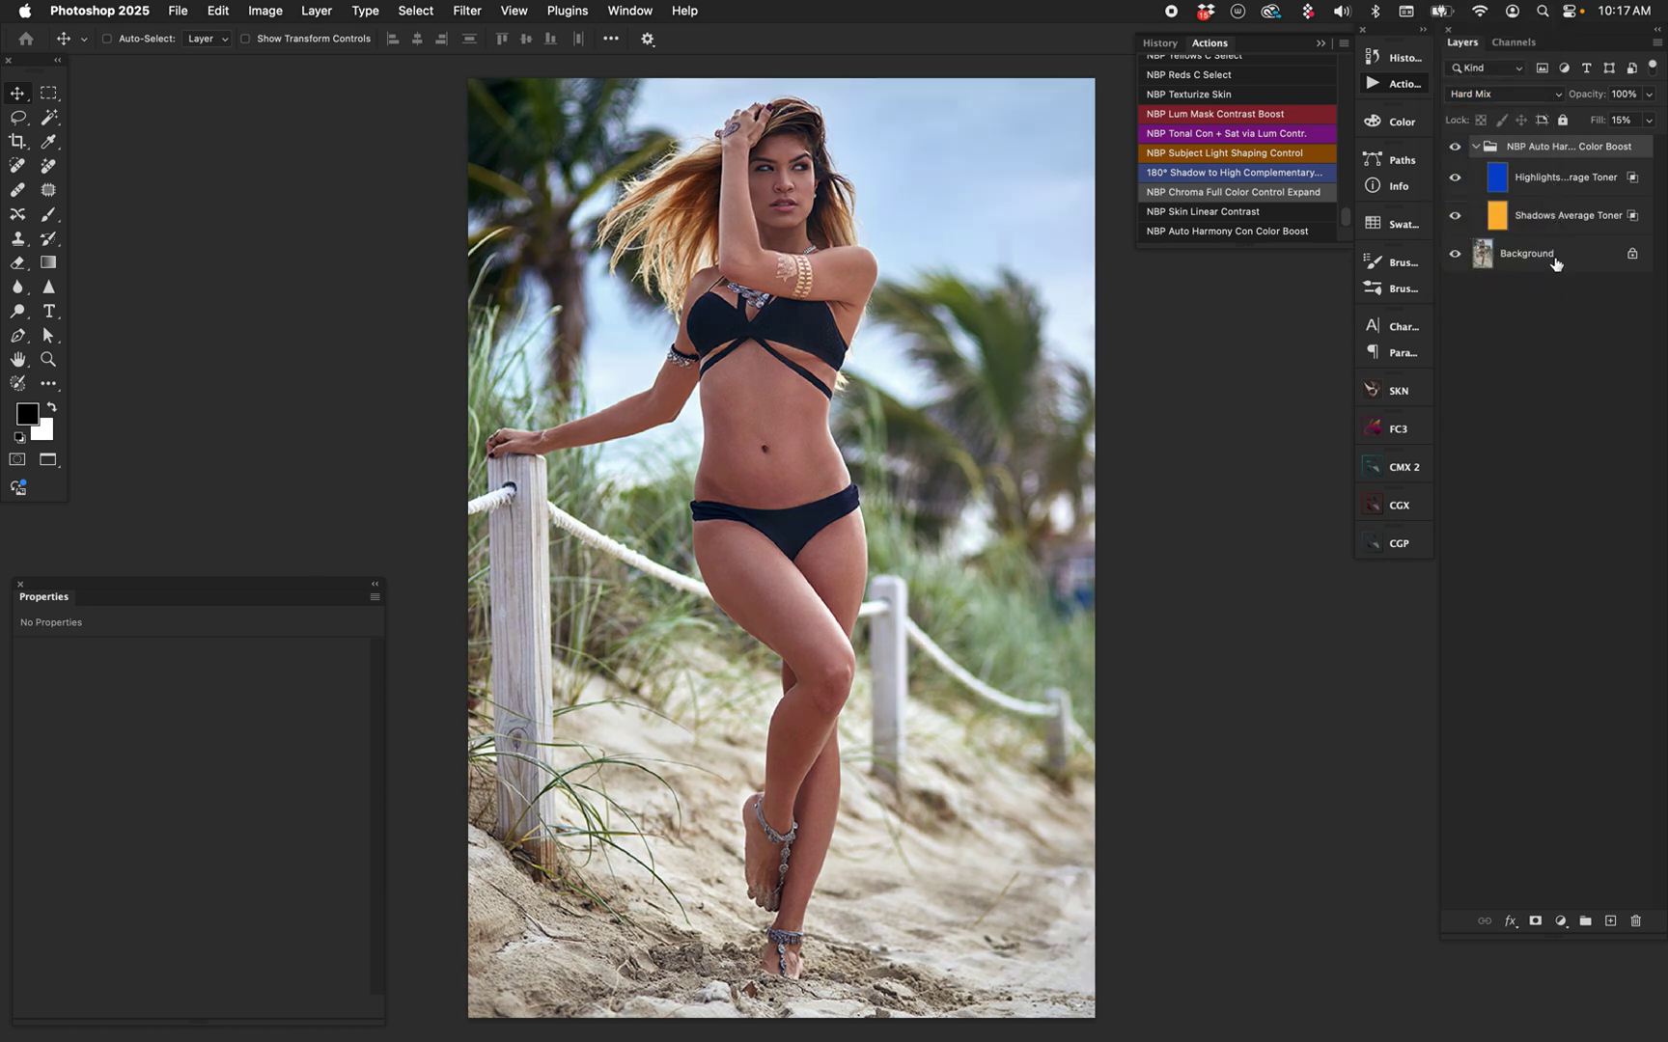
Try the color boost group's fill at 100%, 25% and then 30%.
left_click(1624, 120)
type("100")
key("Return")
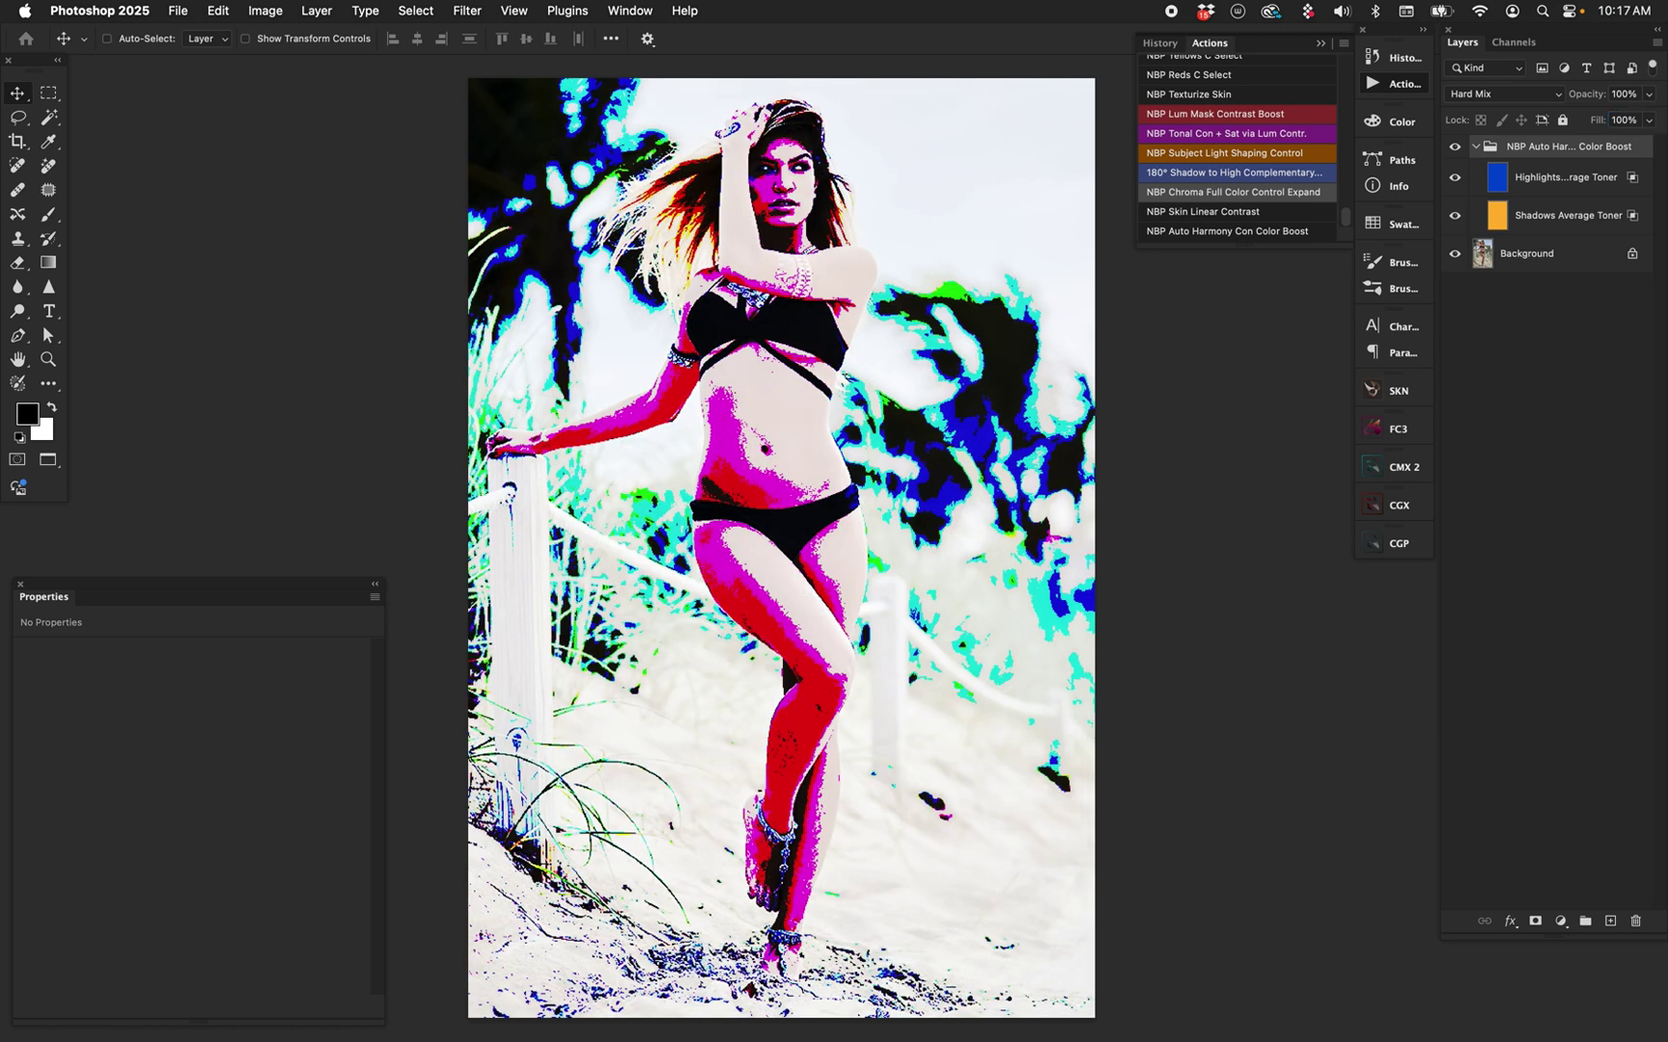
left_click(1625, 119)
type("25")
key("Return")
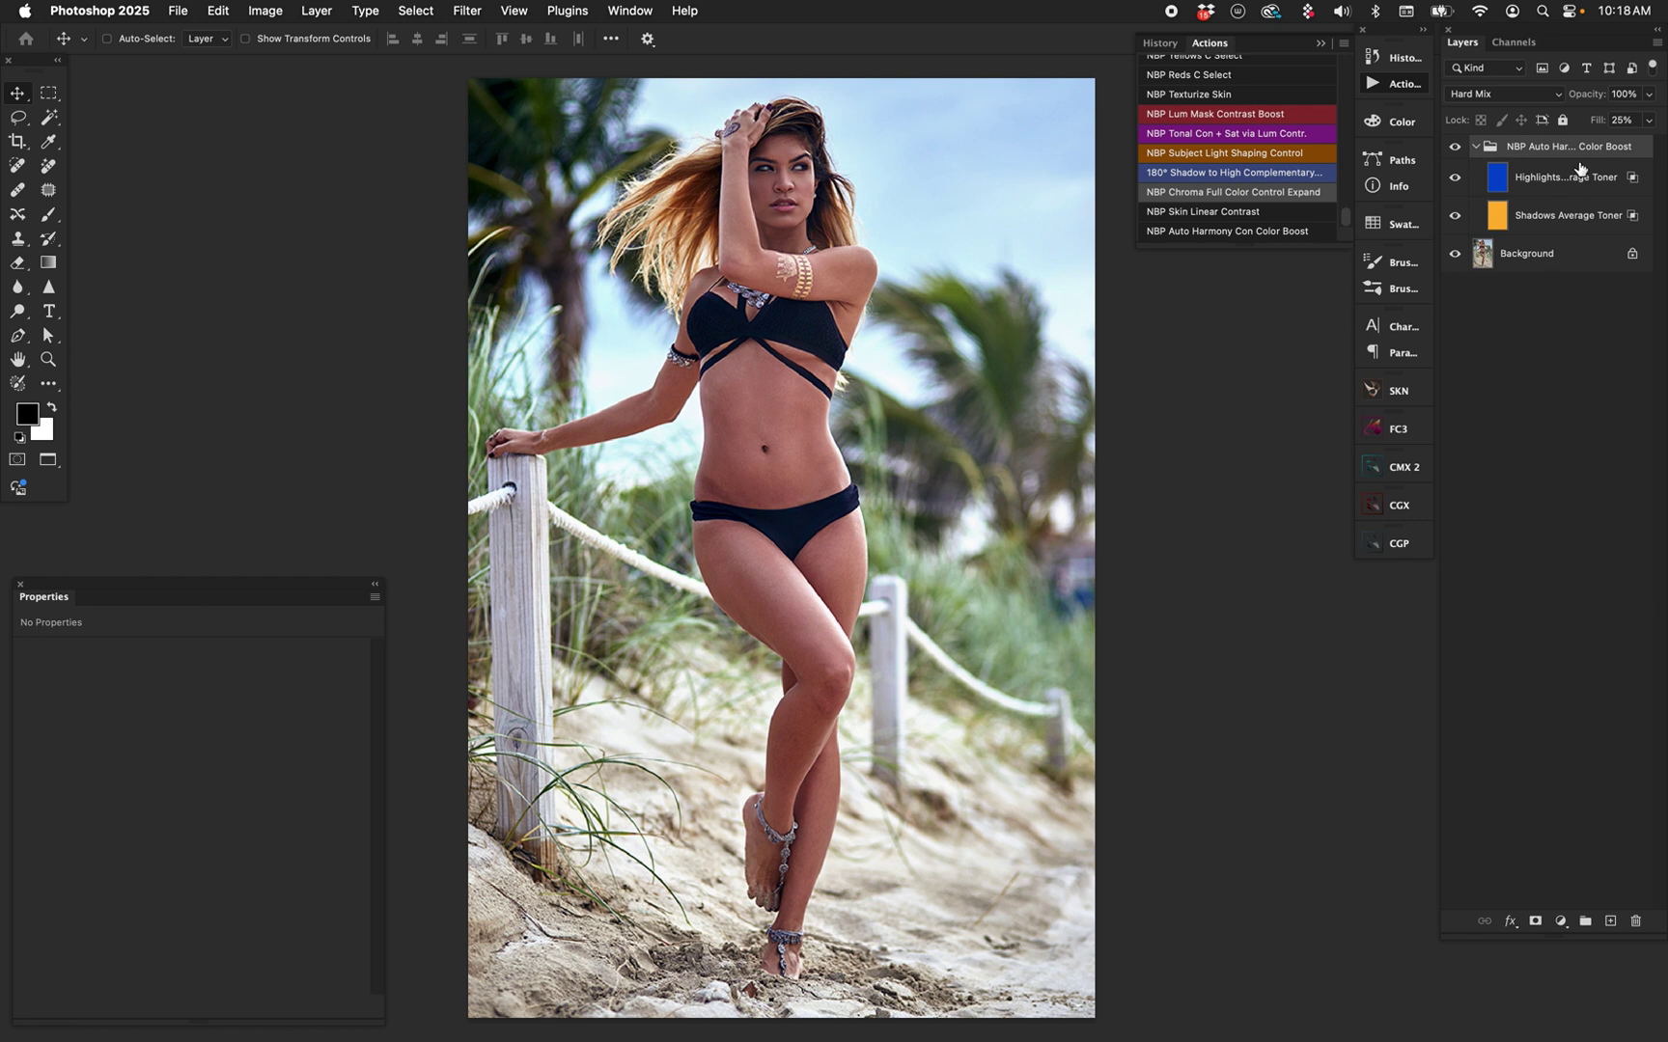
mouse_move(1580, 170)
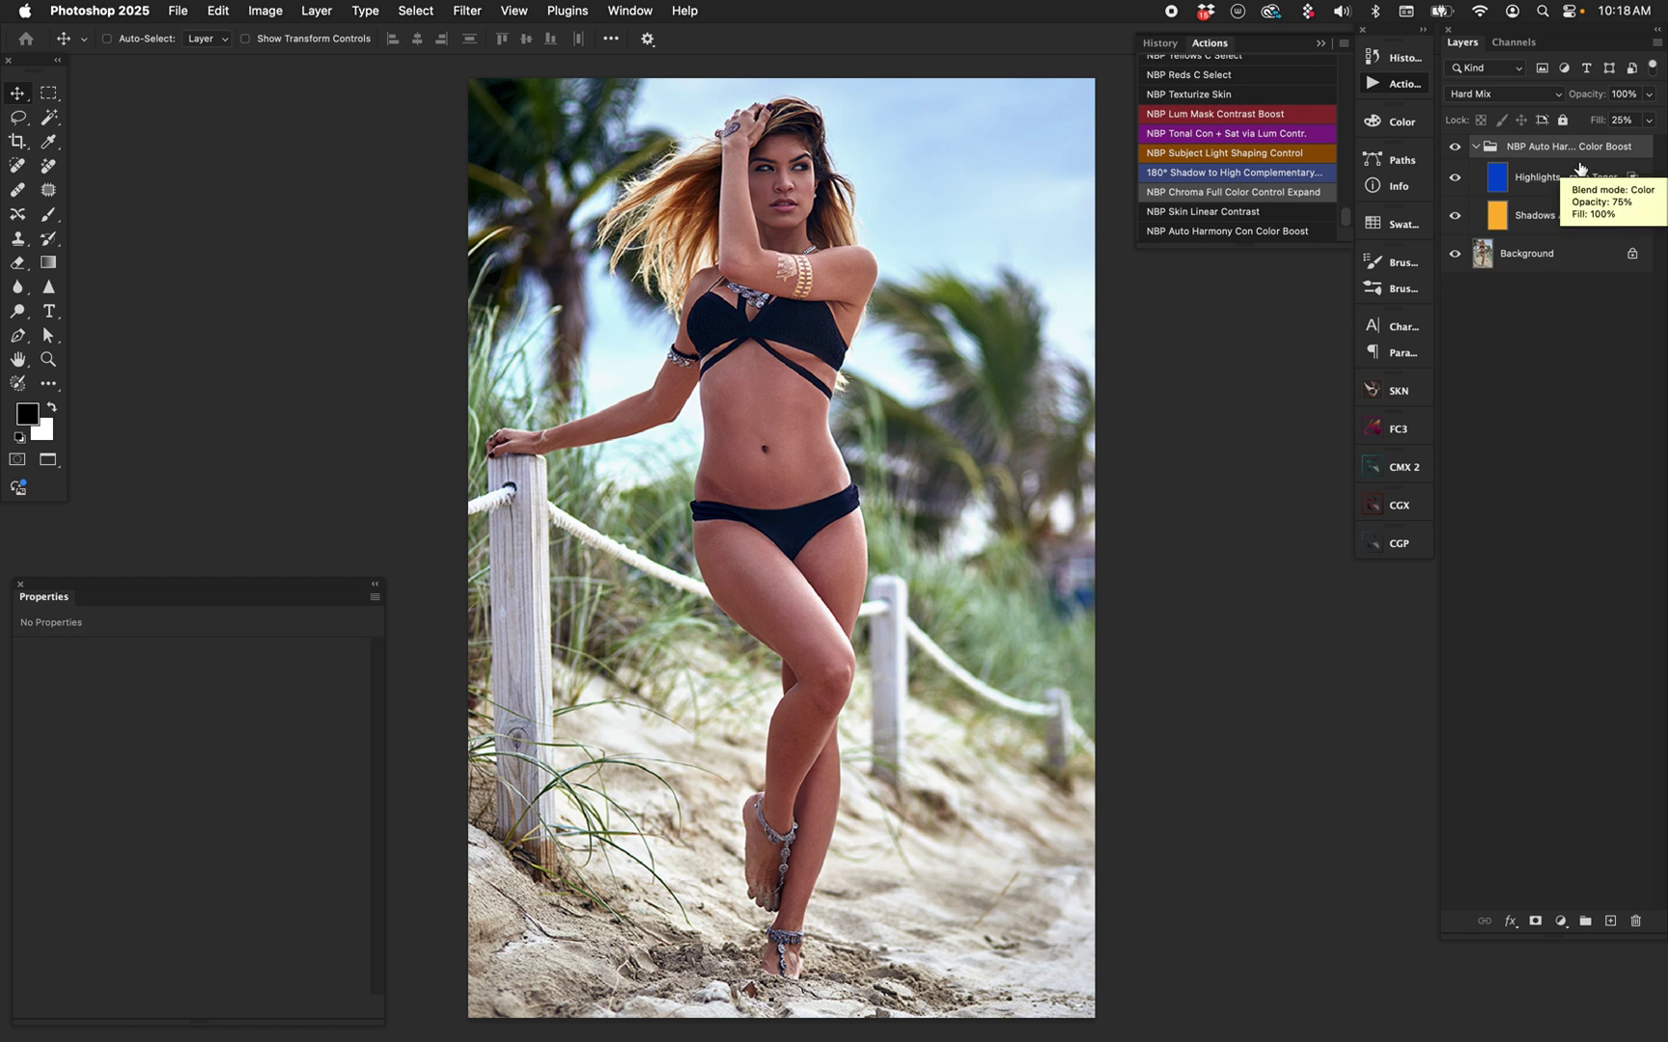
left_click(1626, 120)
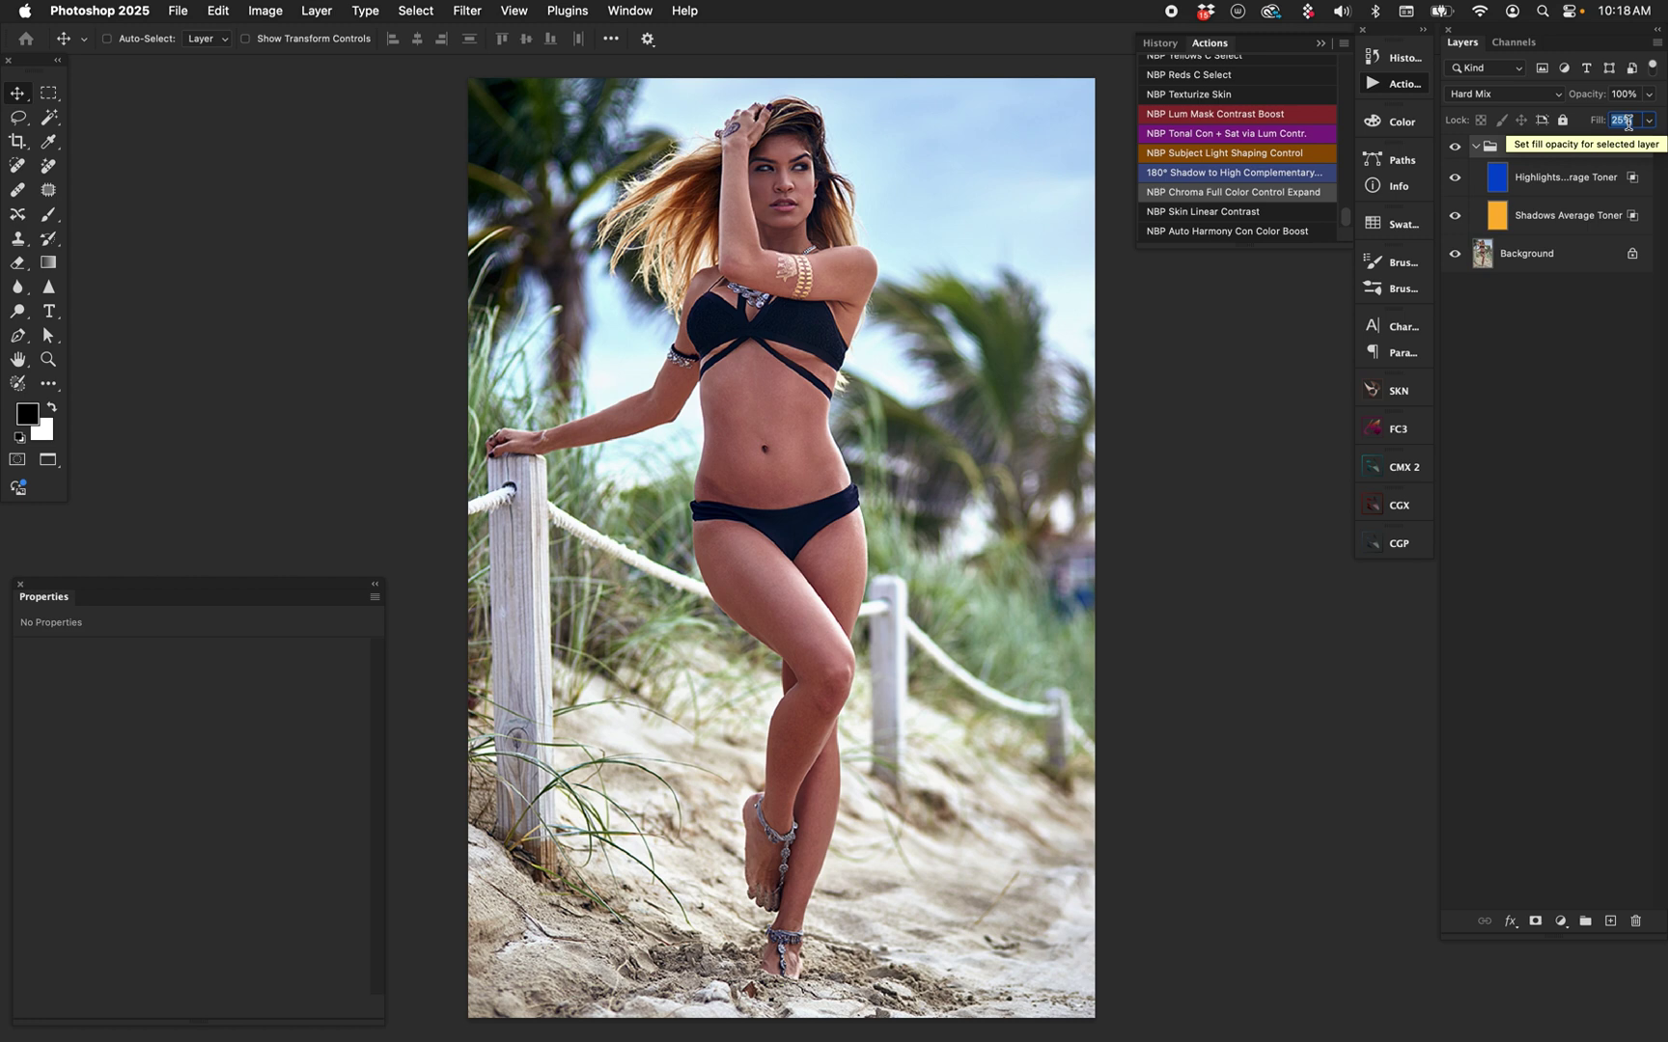
type("30")
key("Return")
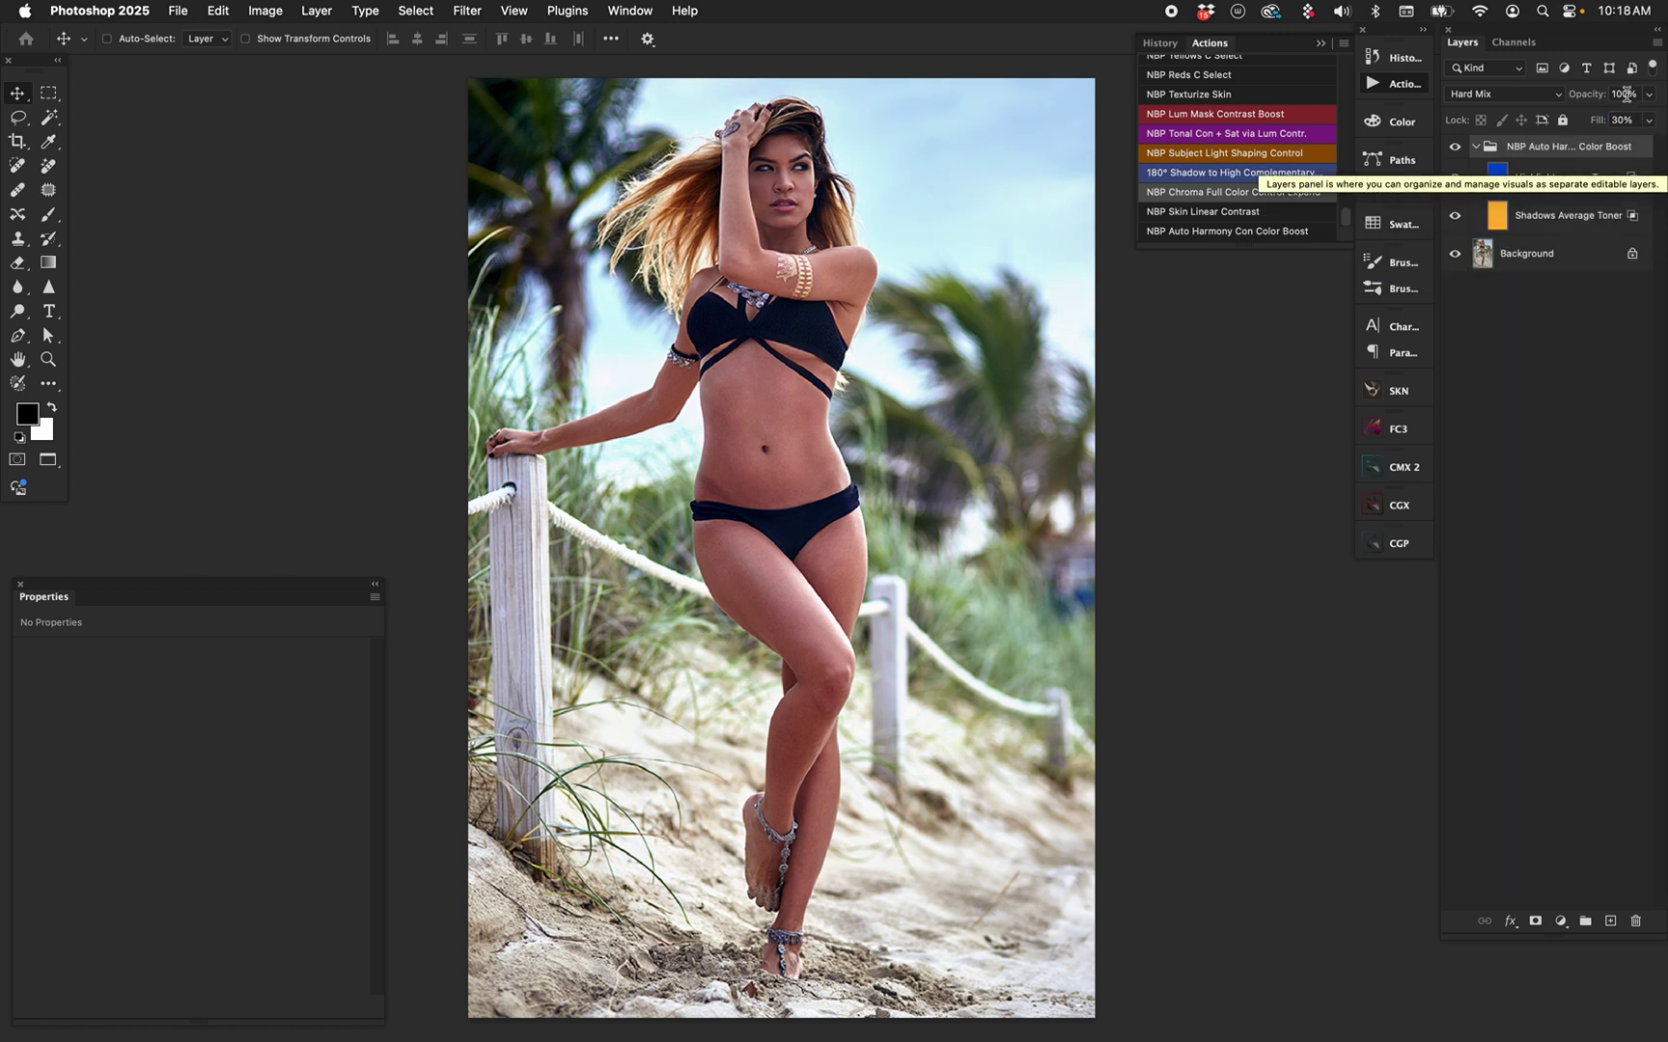
Compare at 70% opacity, then settle the group at 100% opacity and 25% fill.
left_click(1627, 94)
type("70")
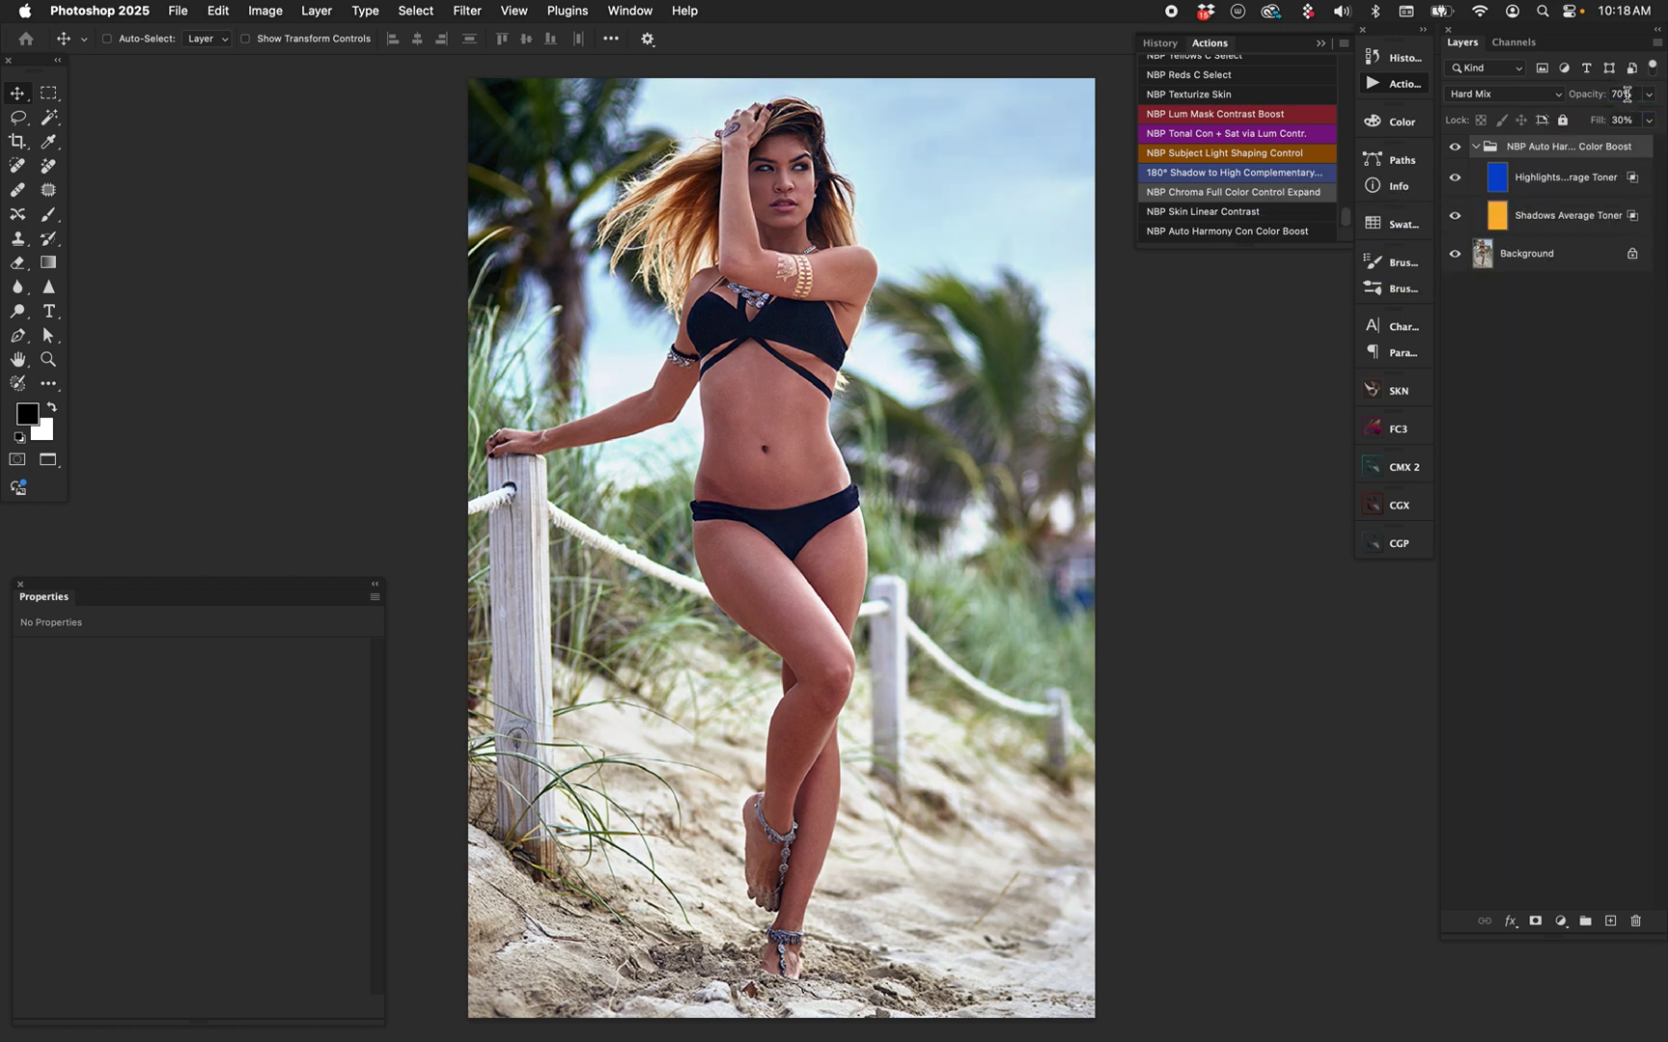
key("Return")
left_click(1452, 148)
left_click(1453, 148)
key("0")
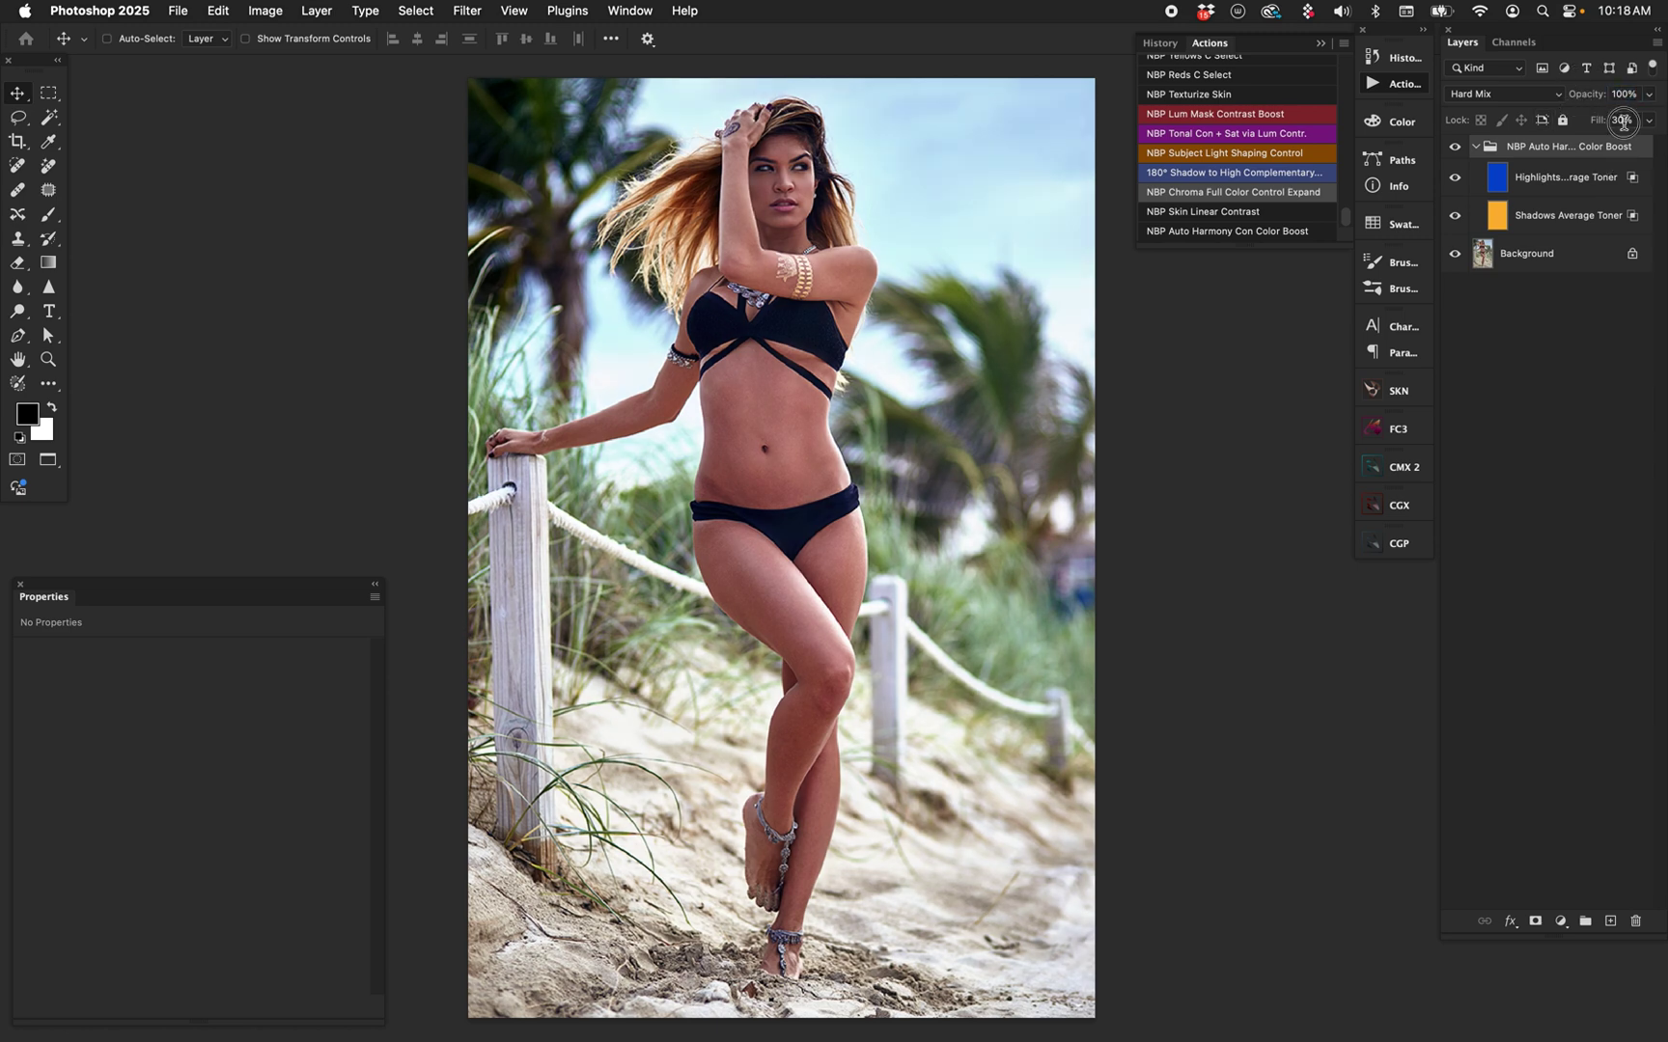
left_click(1622, 120)
type("25")
key("Return")
left_click(1508, 221)
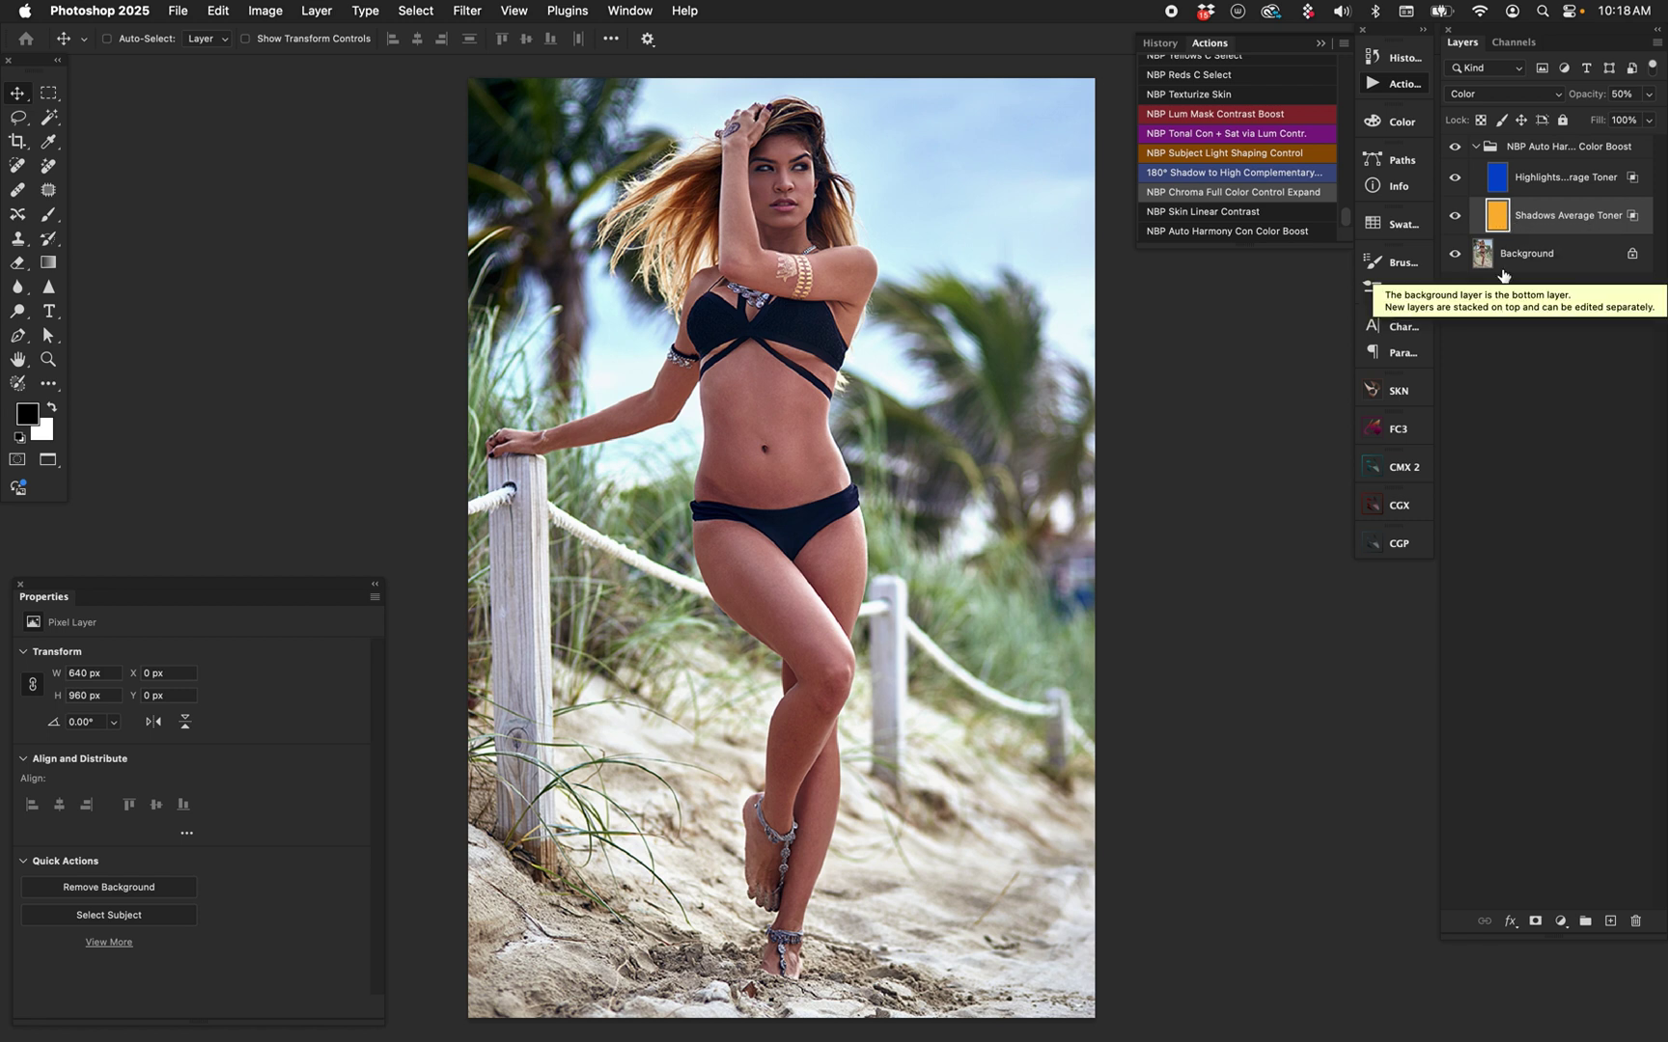
left_click(468, 11)
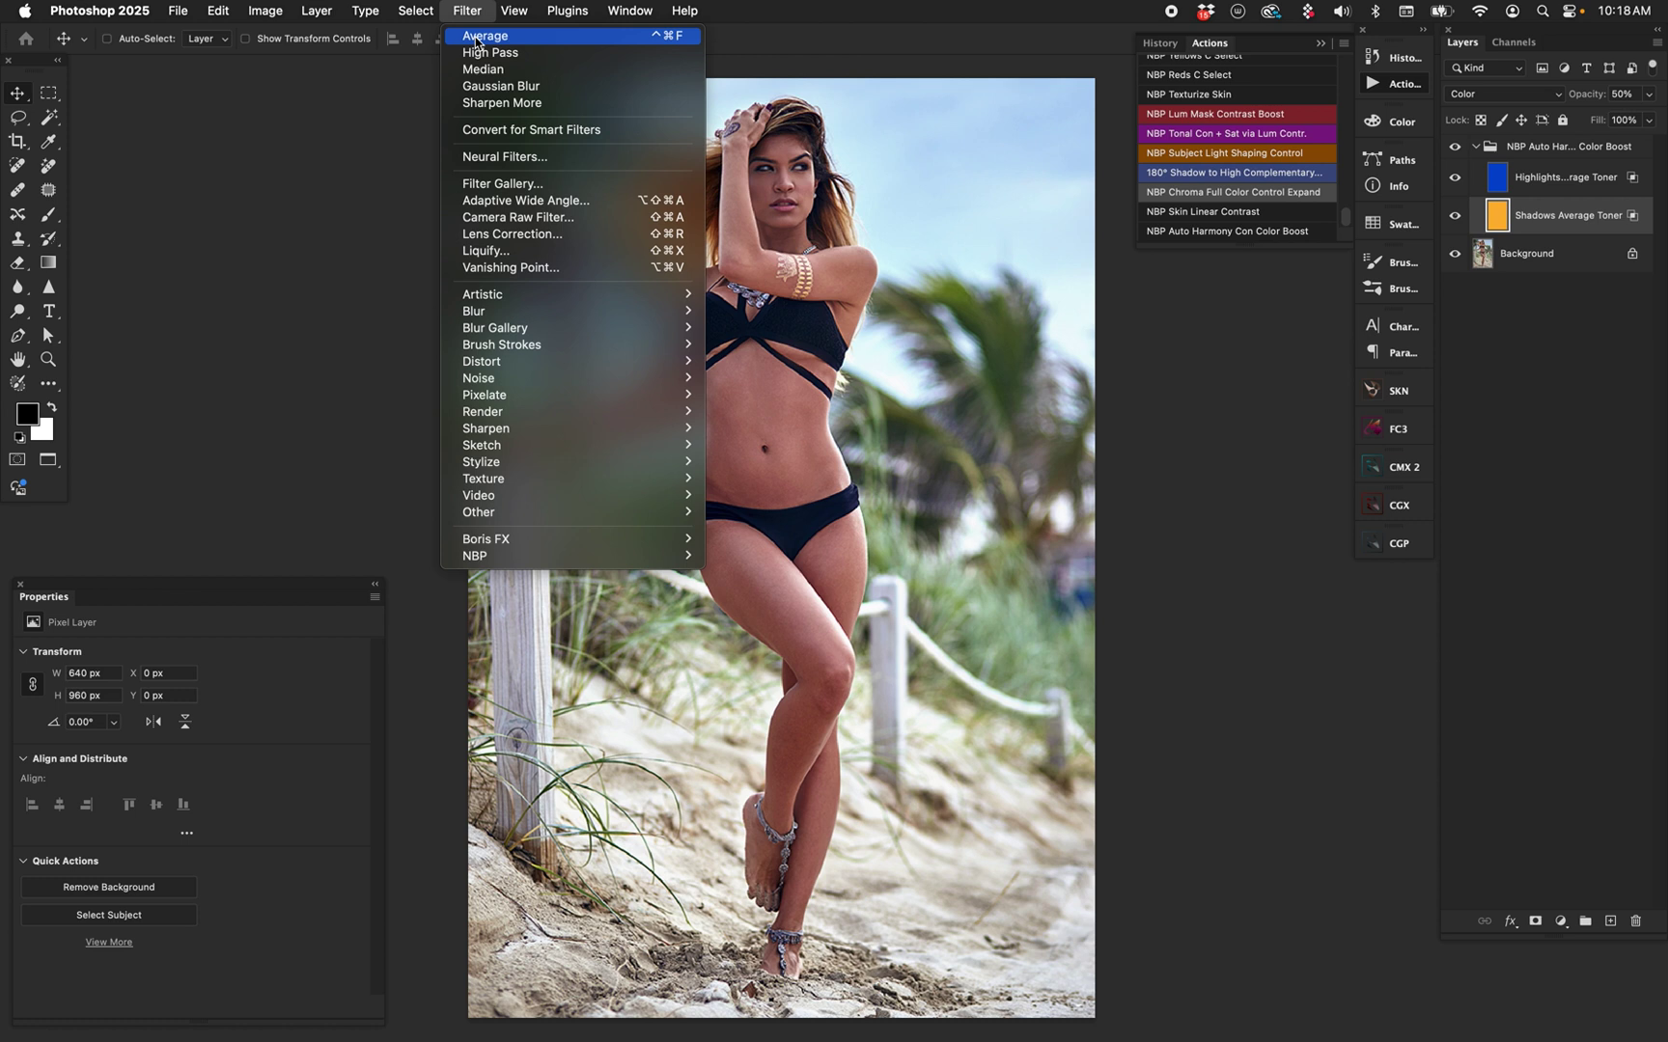
left_click(478, 14)
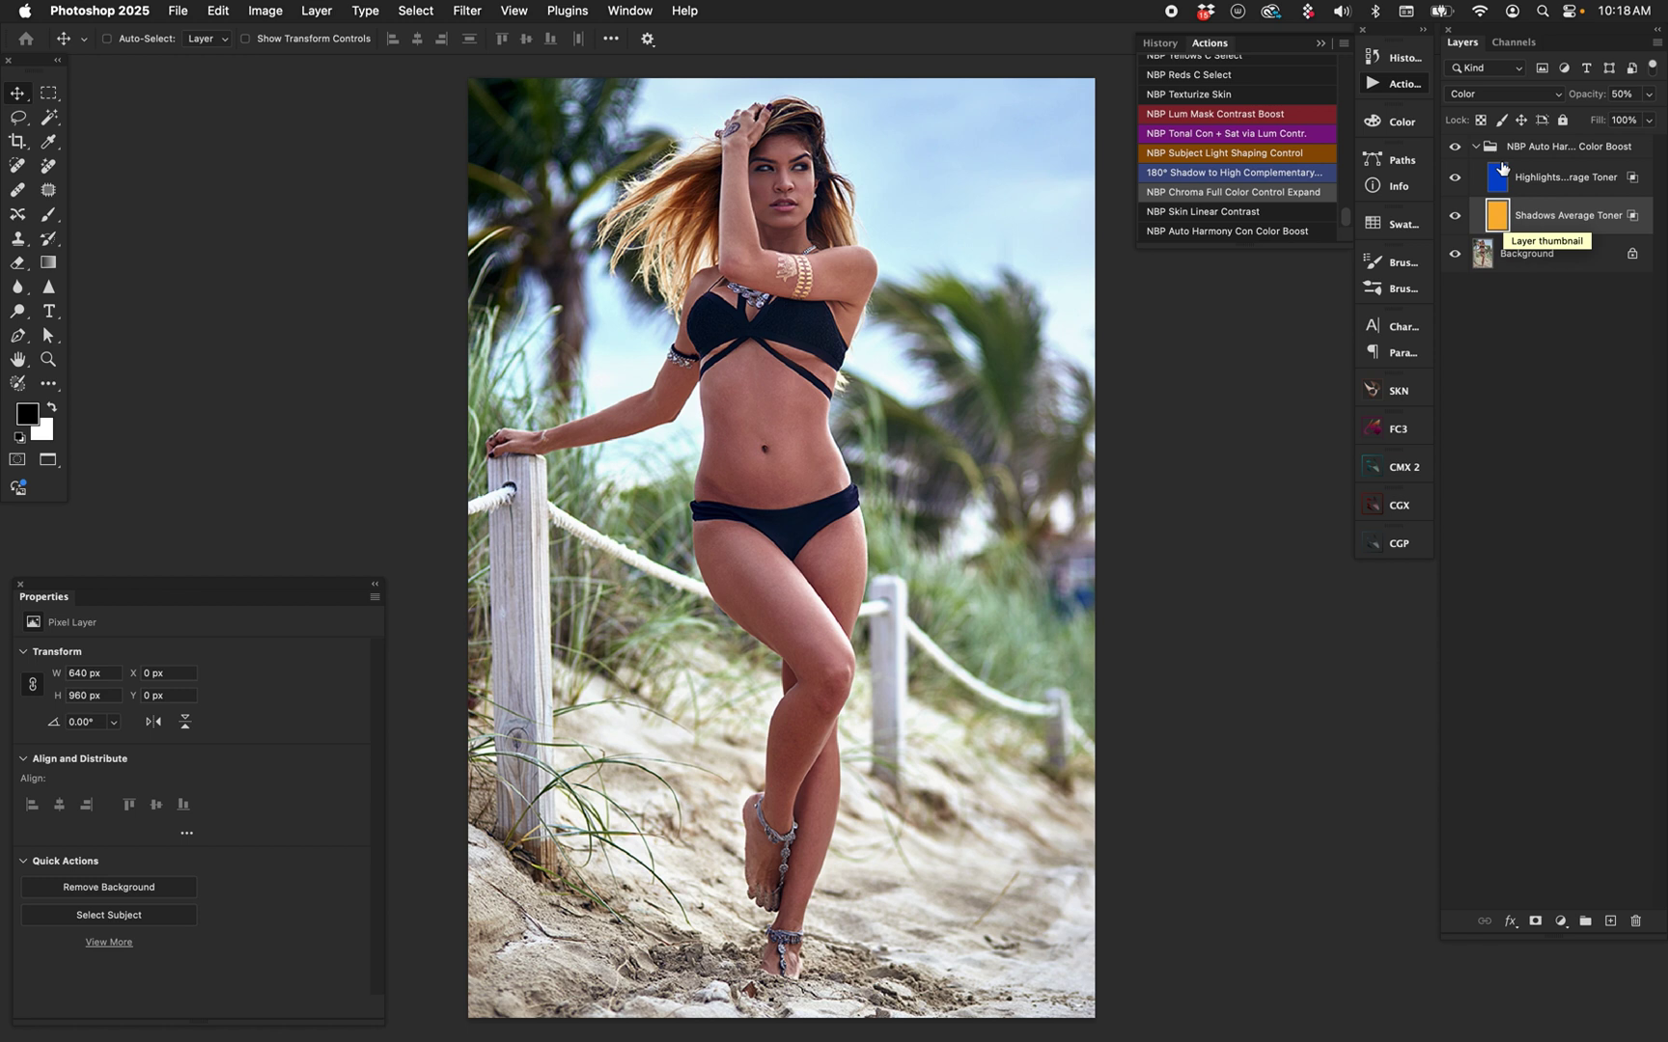
left_click(1499, 178)
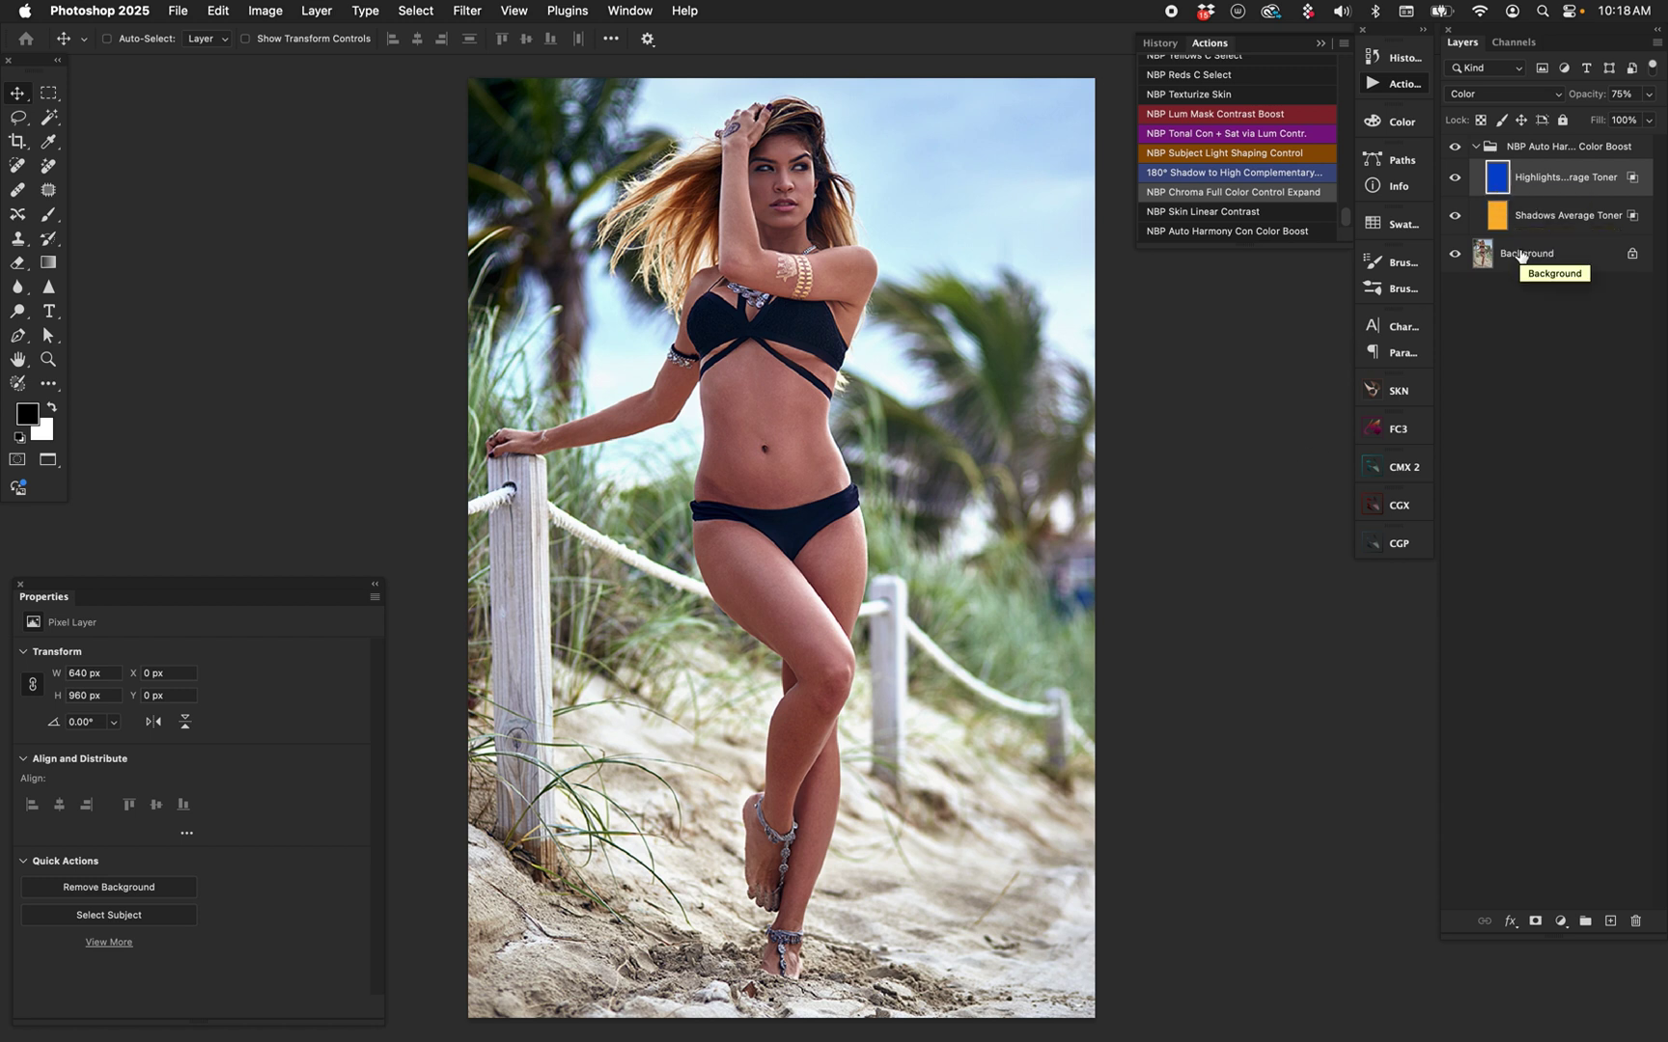
left_click(1501, 223)
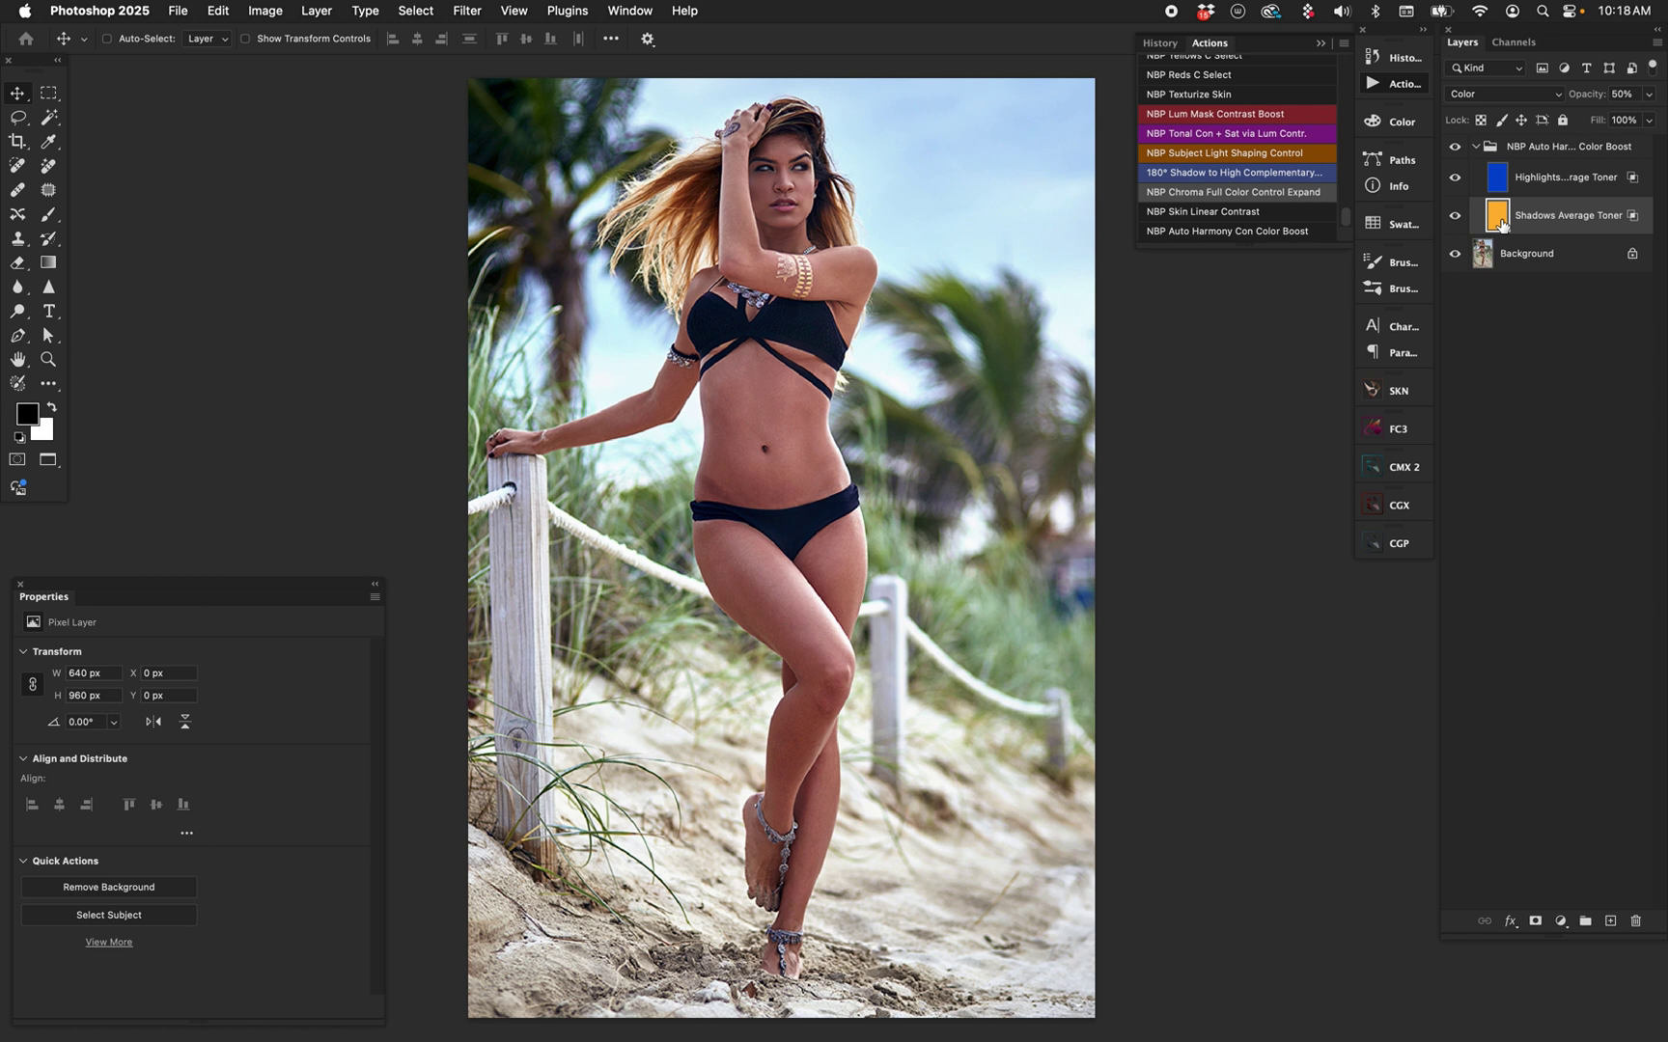
Inspect both toner layers' Layer Style settings unchanged and keep the highlights toner in Color mode.
double_click(1629, 223)
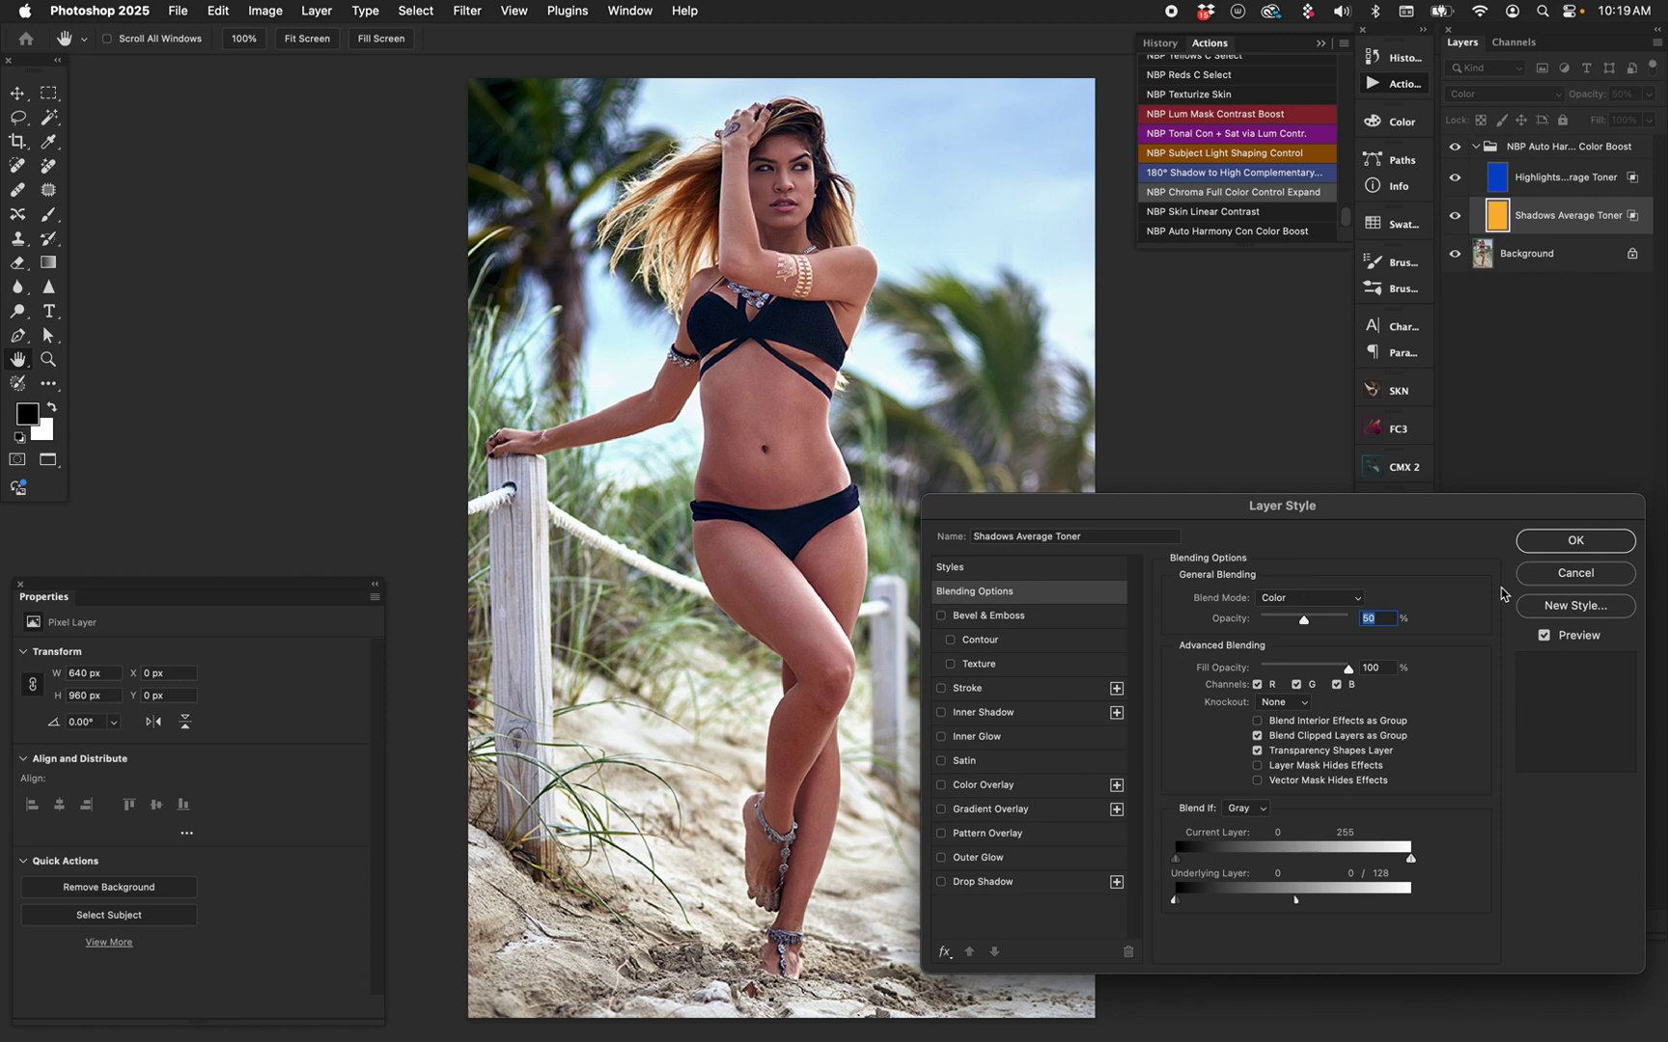
left_click(1575, 574)
double_click(1631, 183)
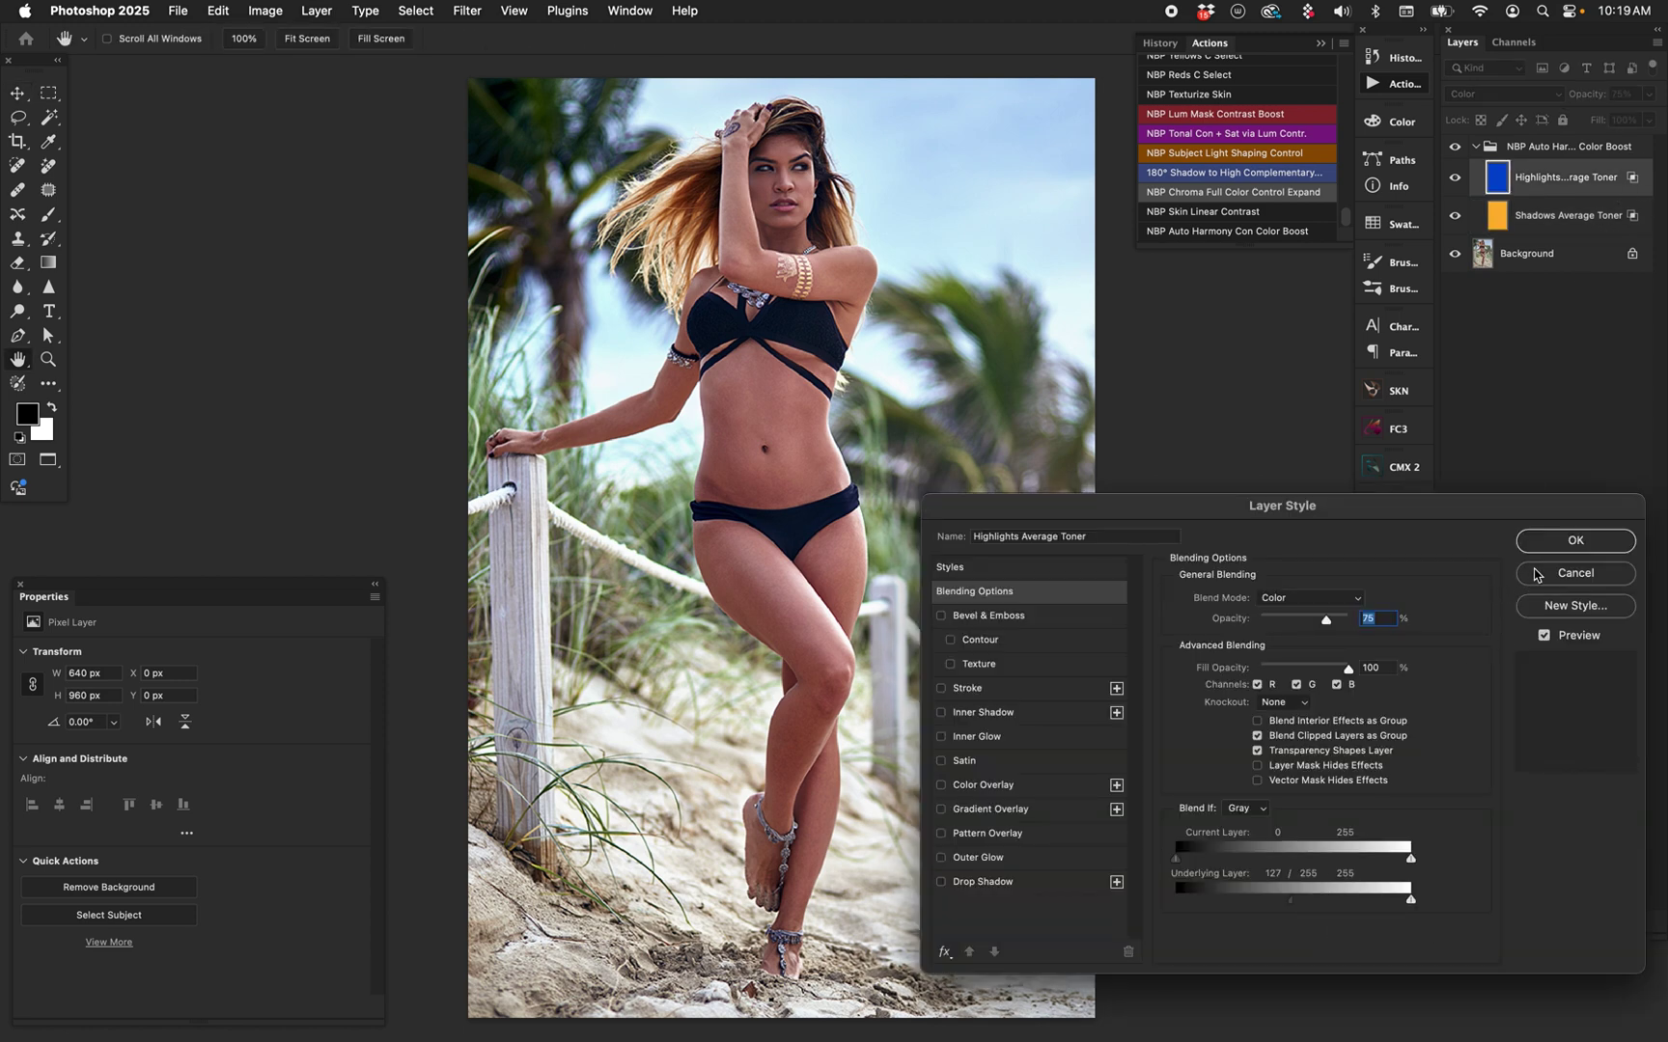
left_click(1576, 573)
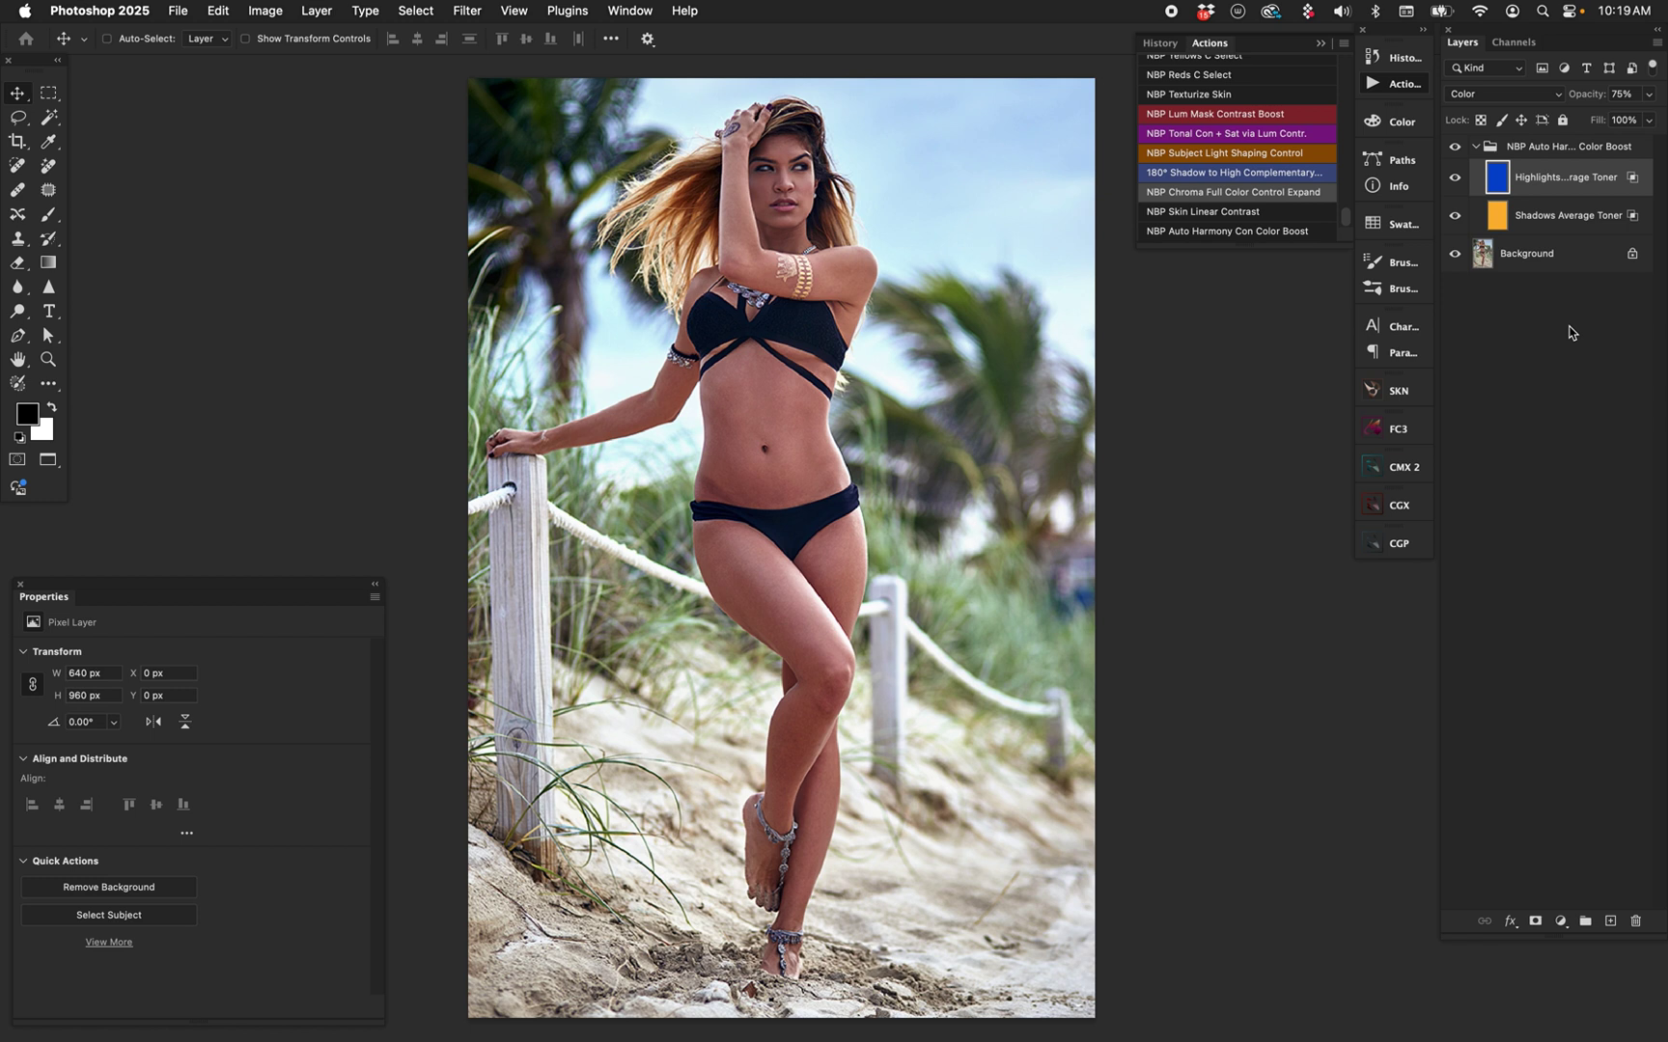
left_click(1511, 94)
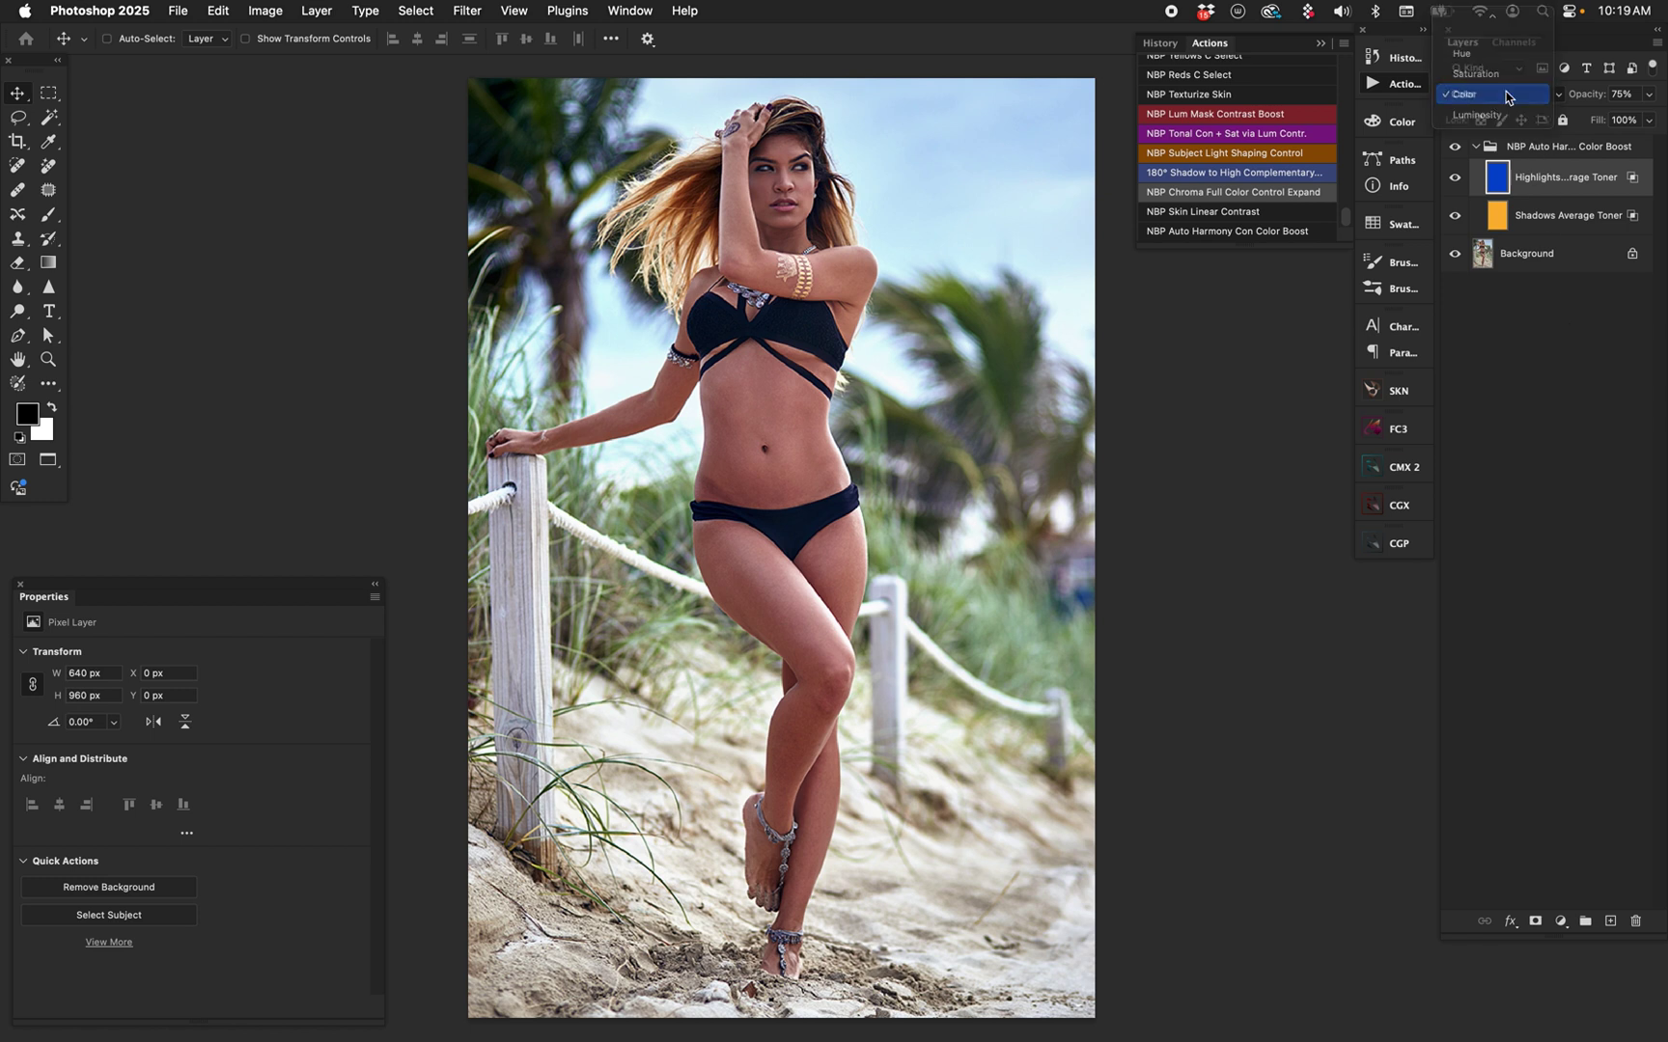
left_click(1508, 97)
Try highlights toner at 50% and shadows at 75%, then set both toners to 100% opacity.
left_click(1495, 220)
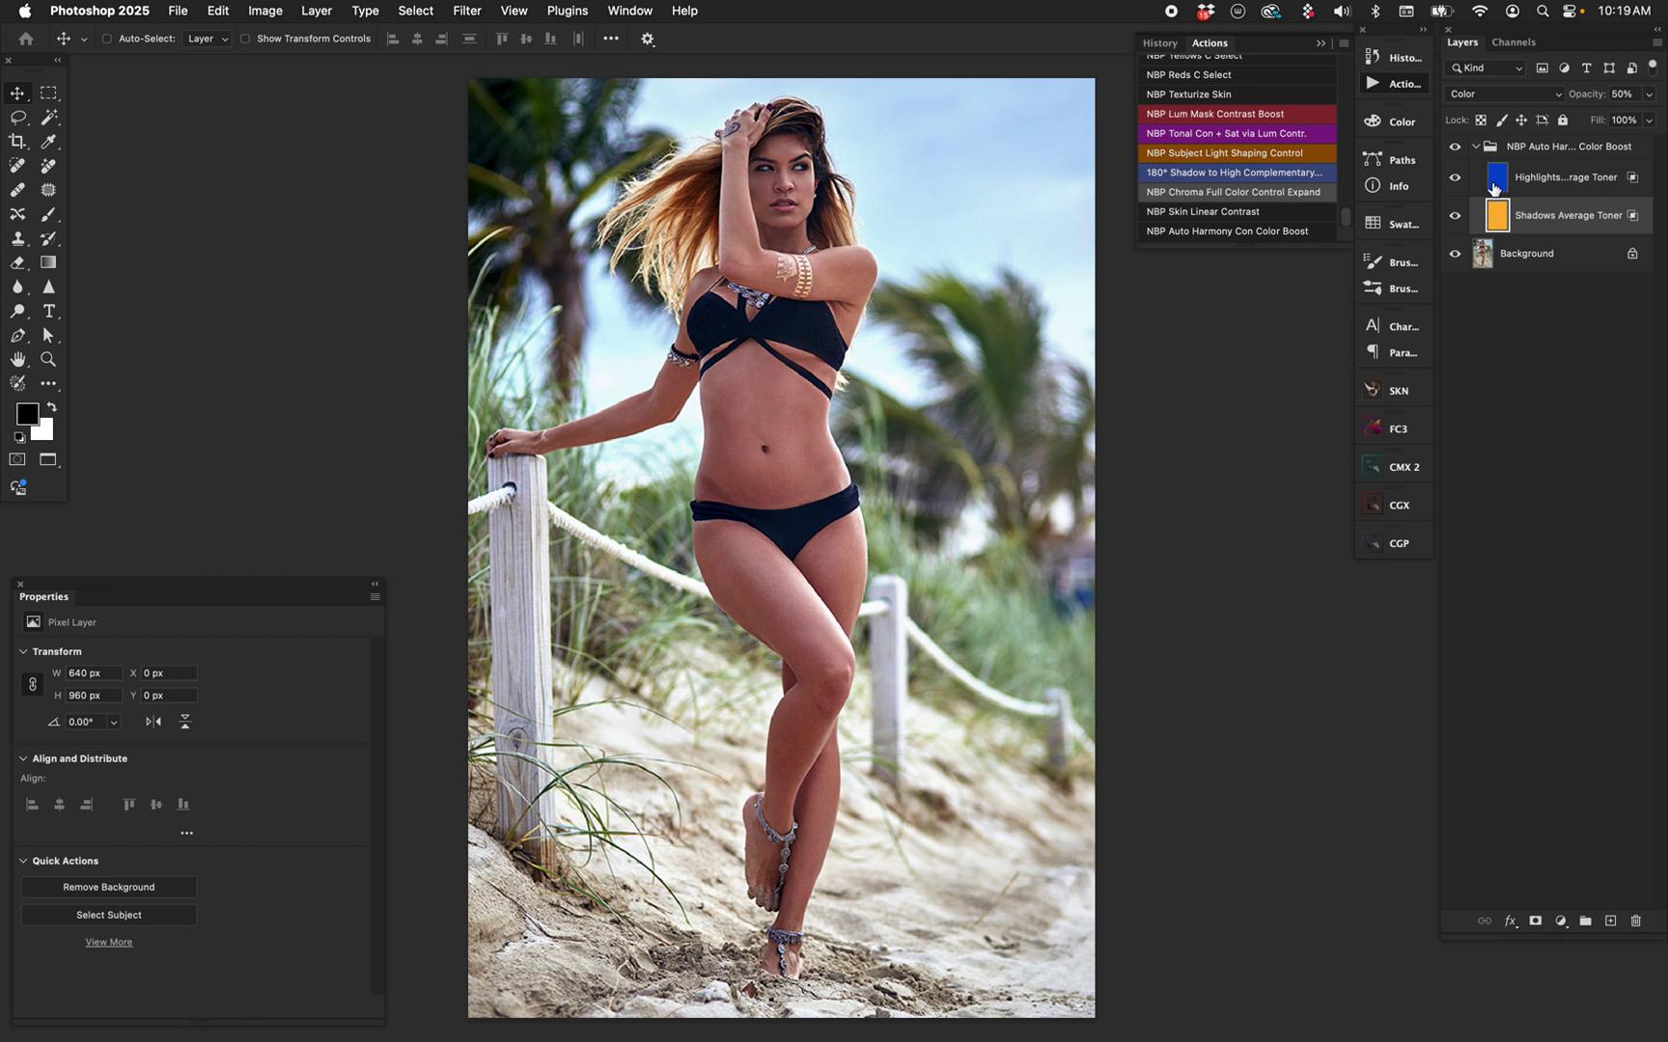
left_click(1494, 188)
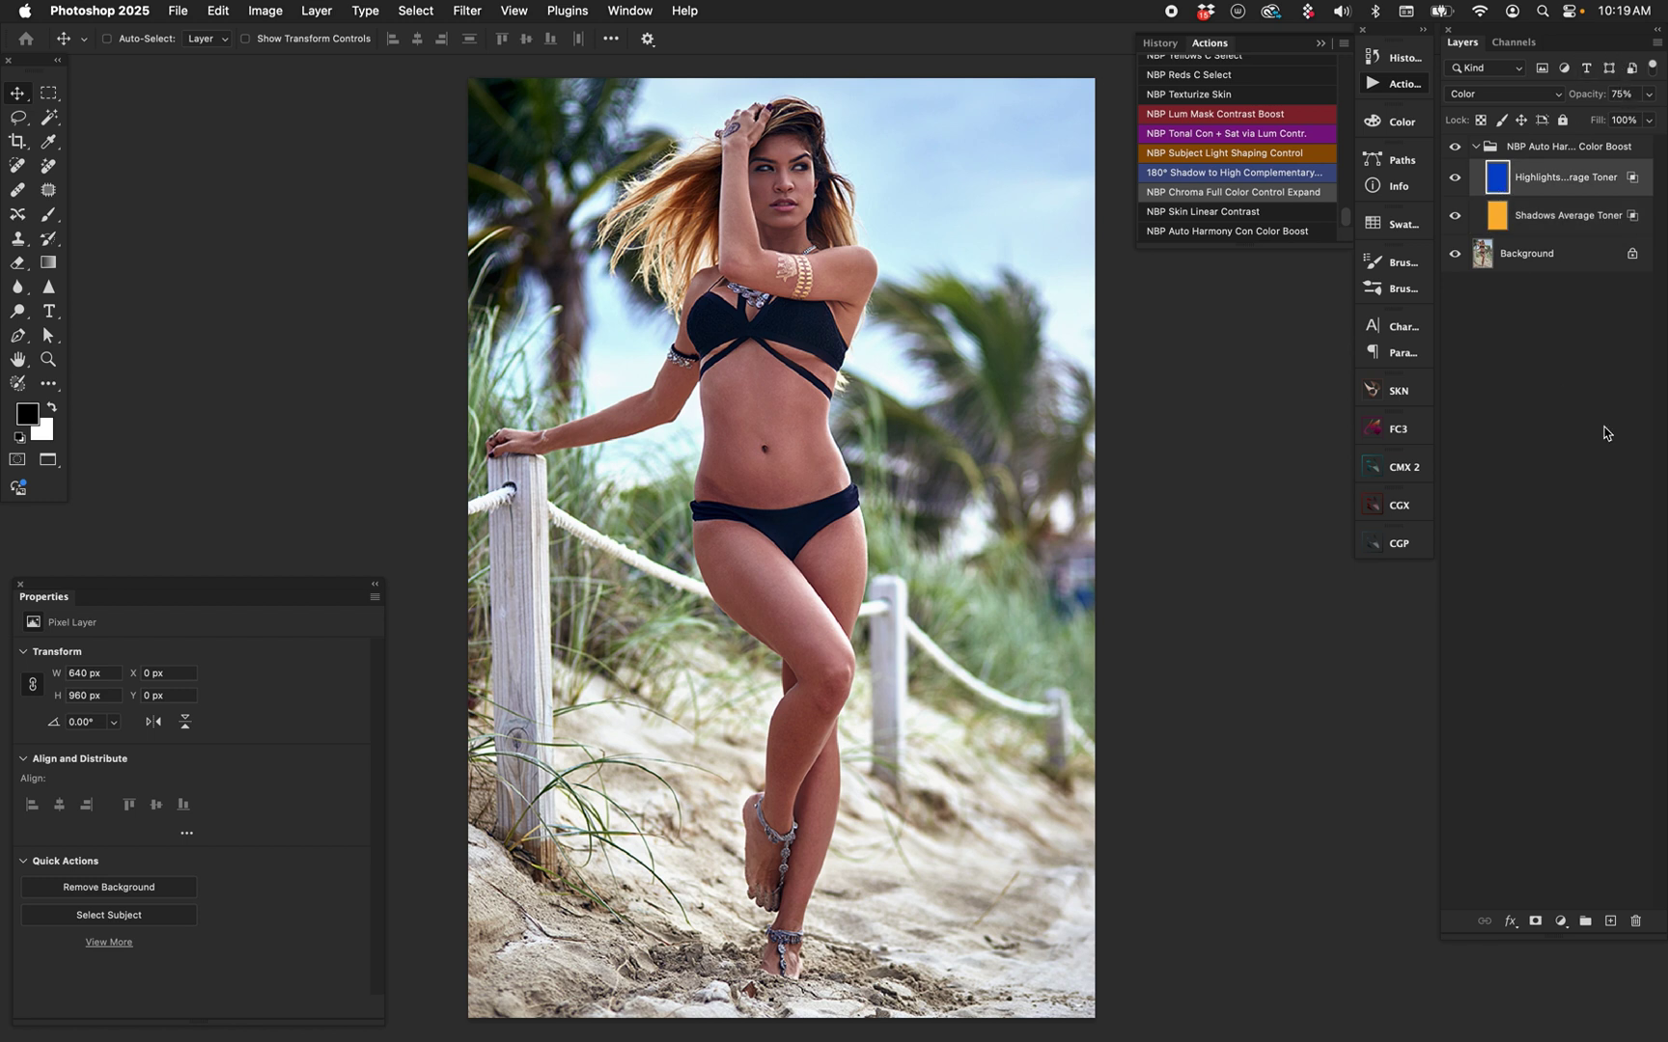
key("5")
left_click(1506, 223)
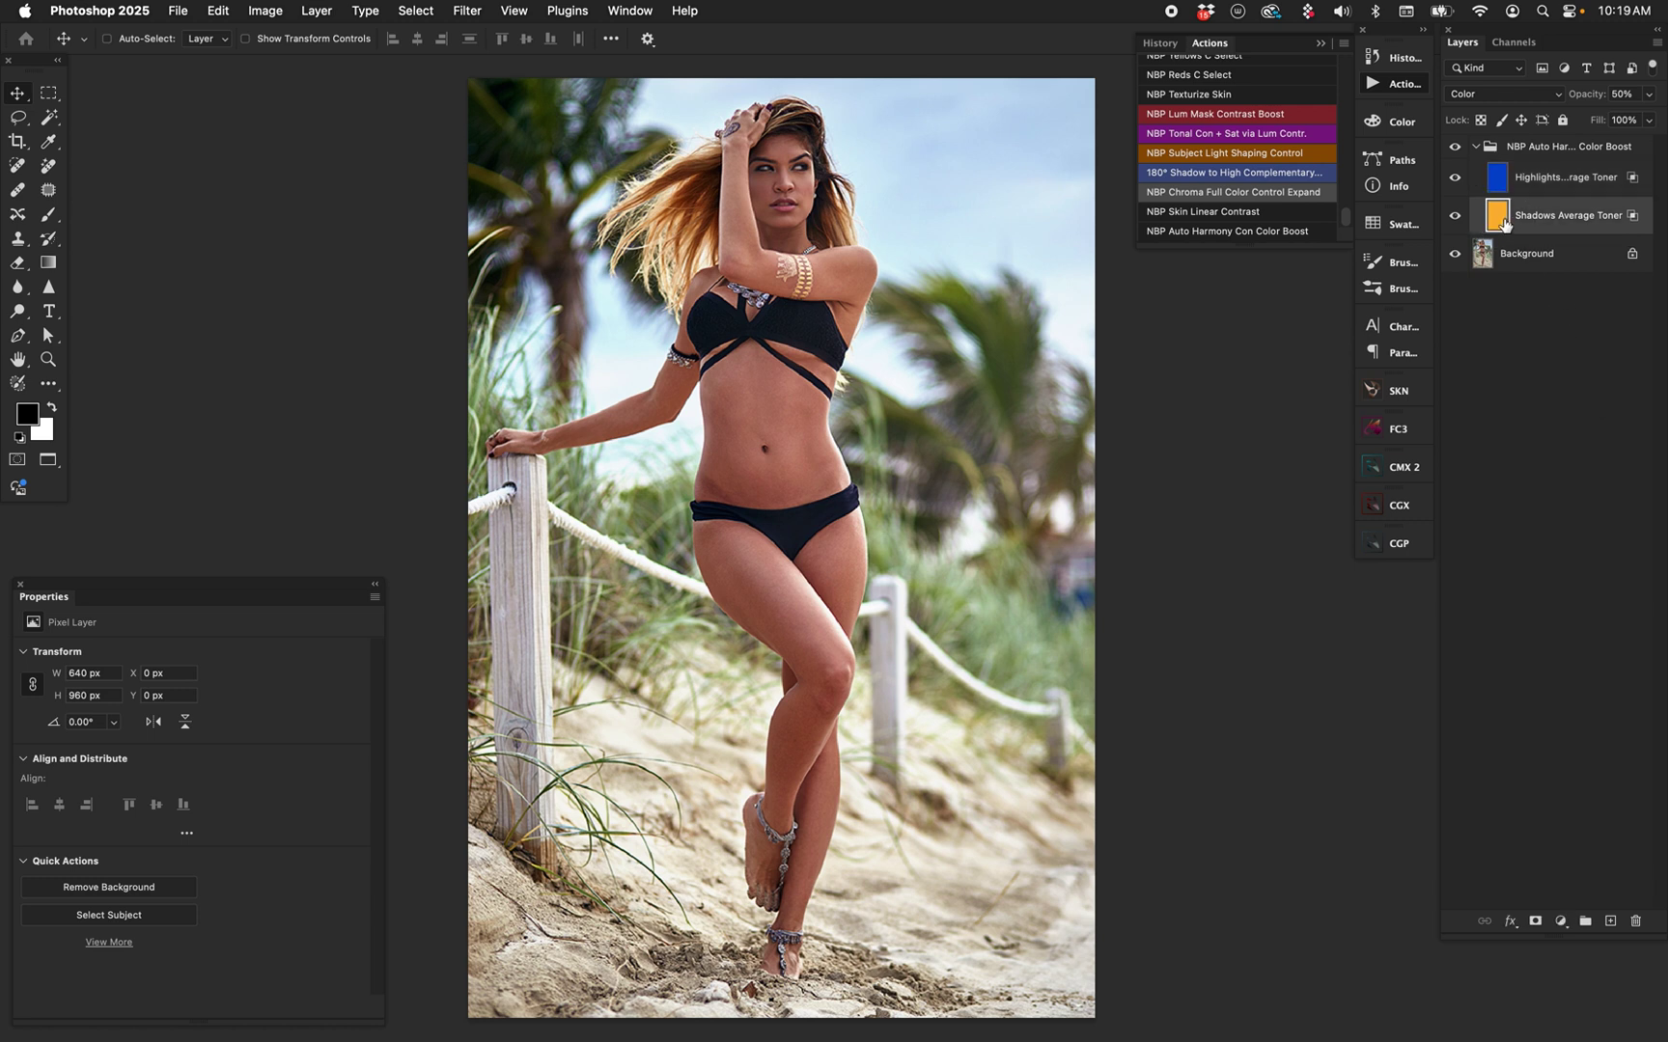
key("7")
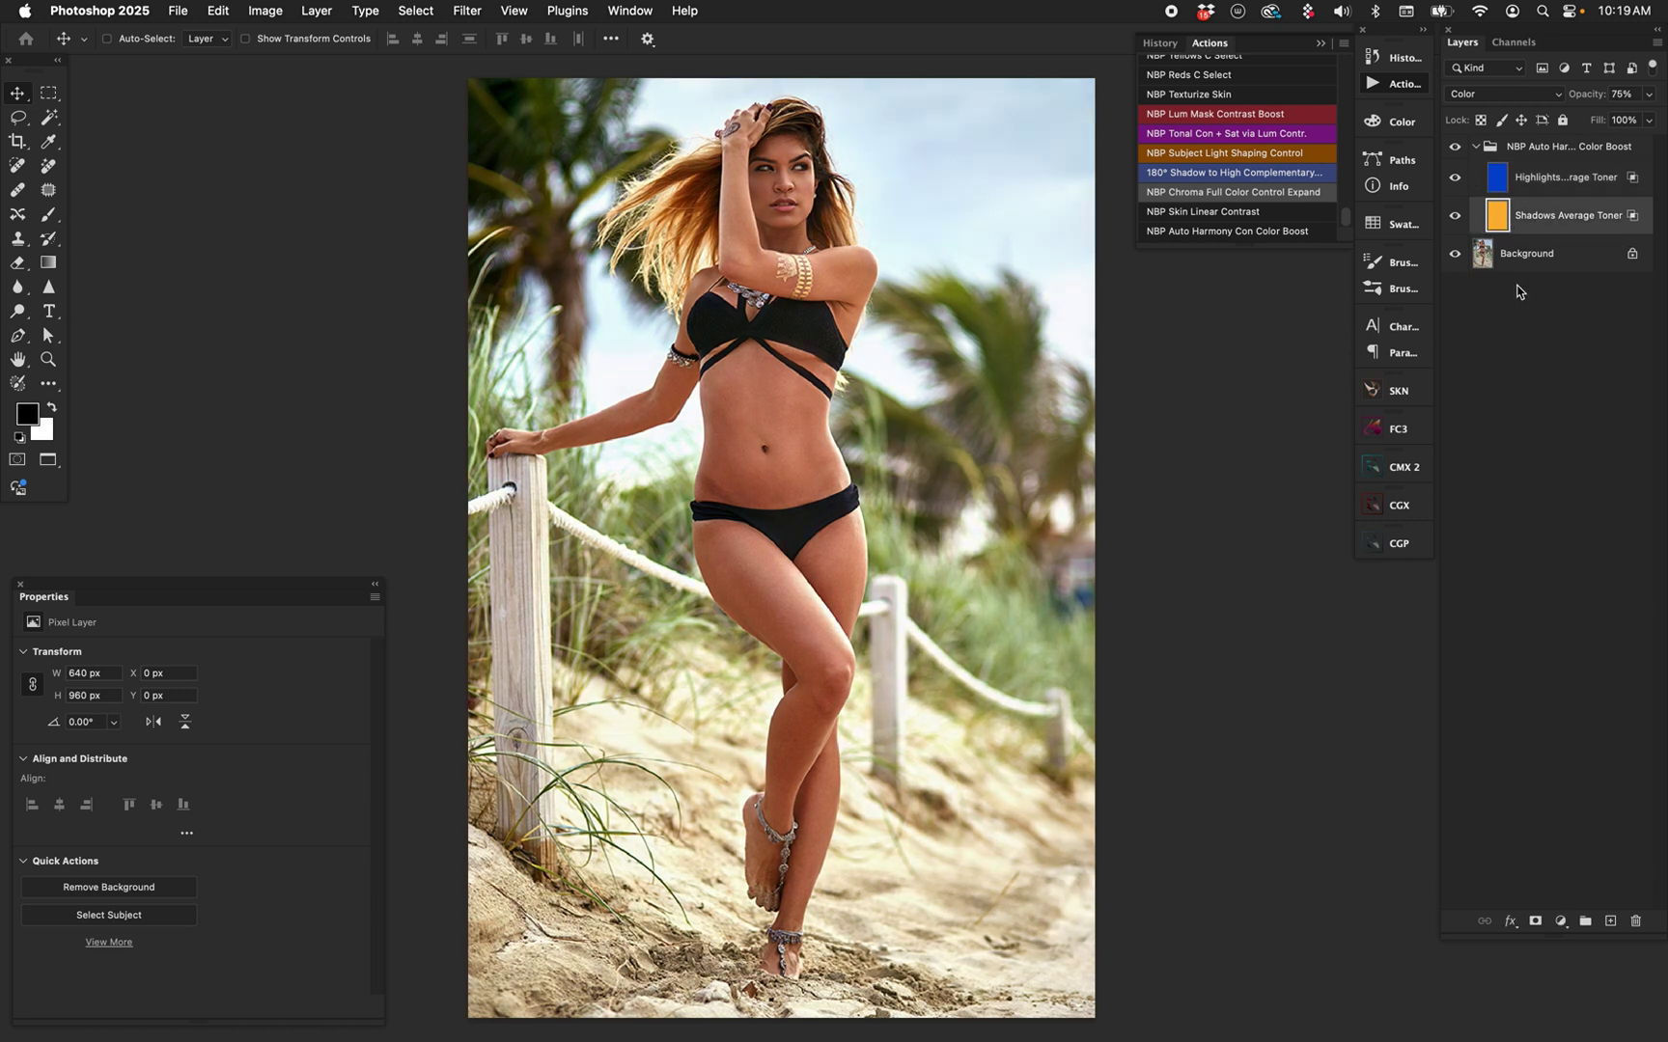
left_click(1507, 183)
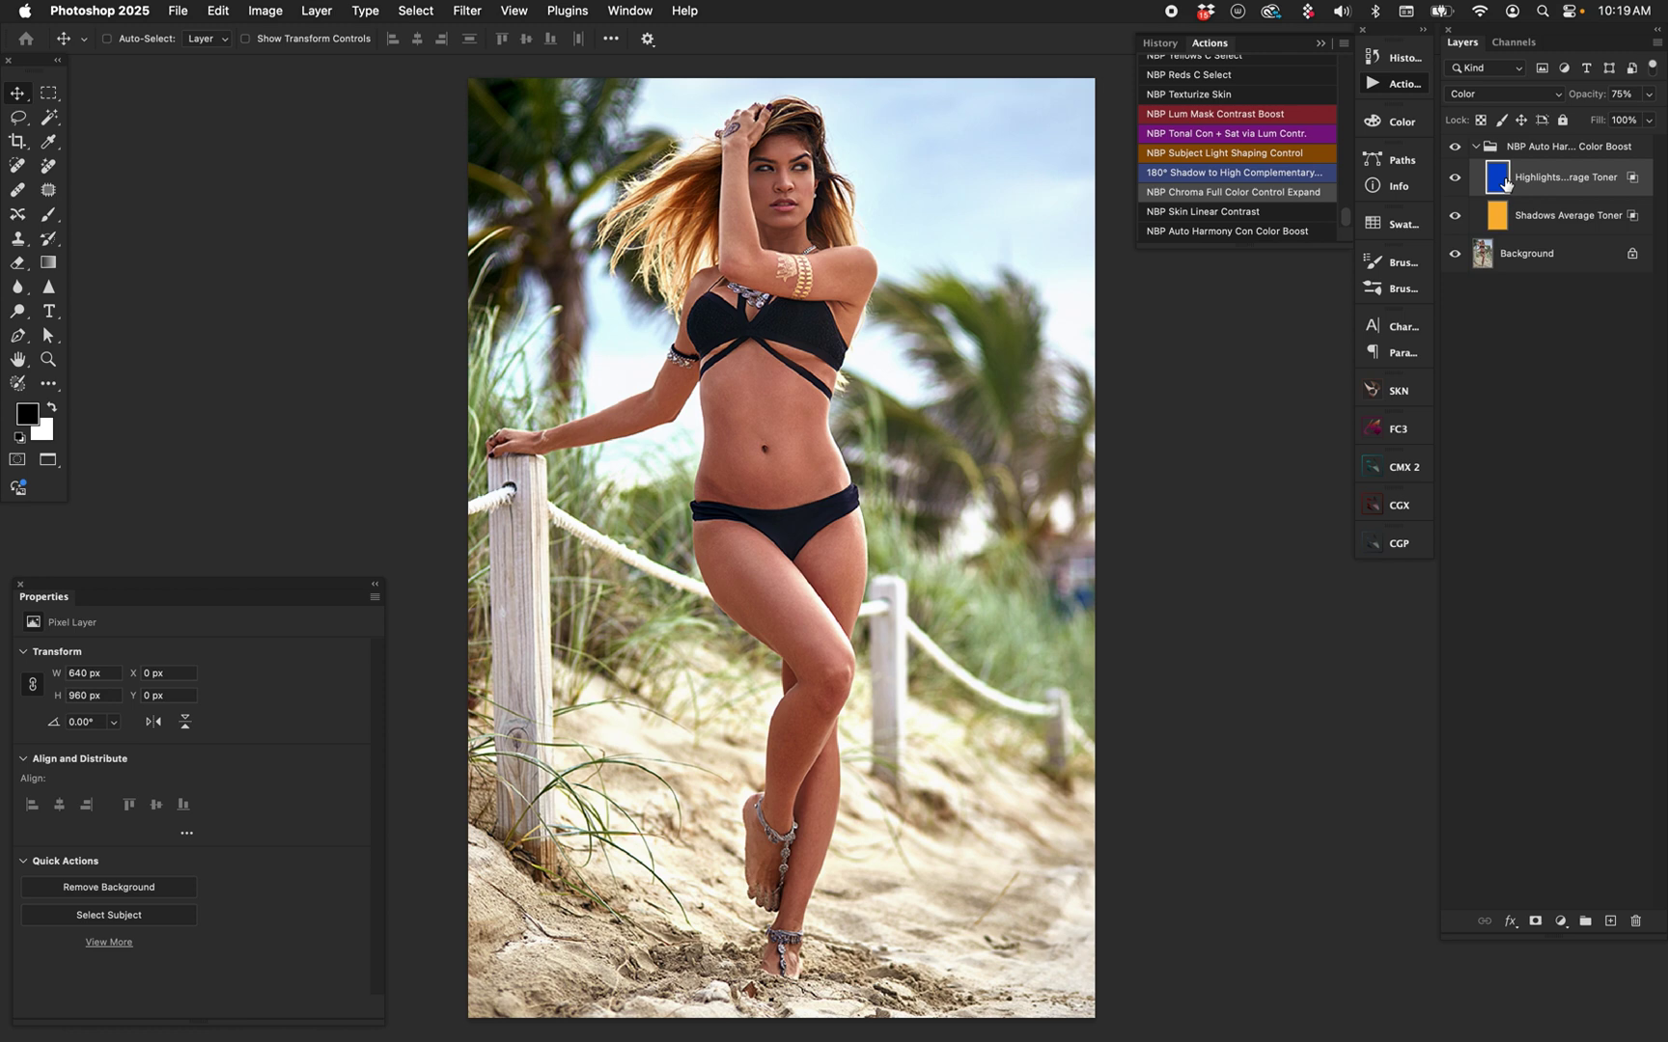
key("0")
left_click(1497, 217)
key("0")
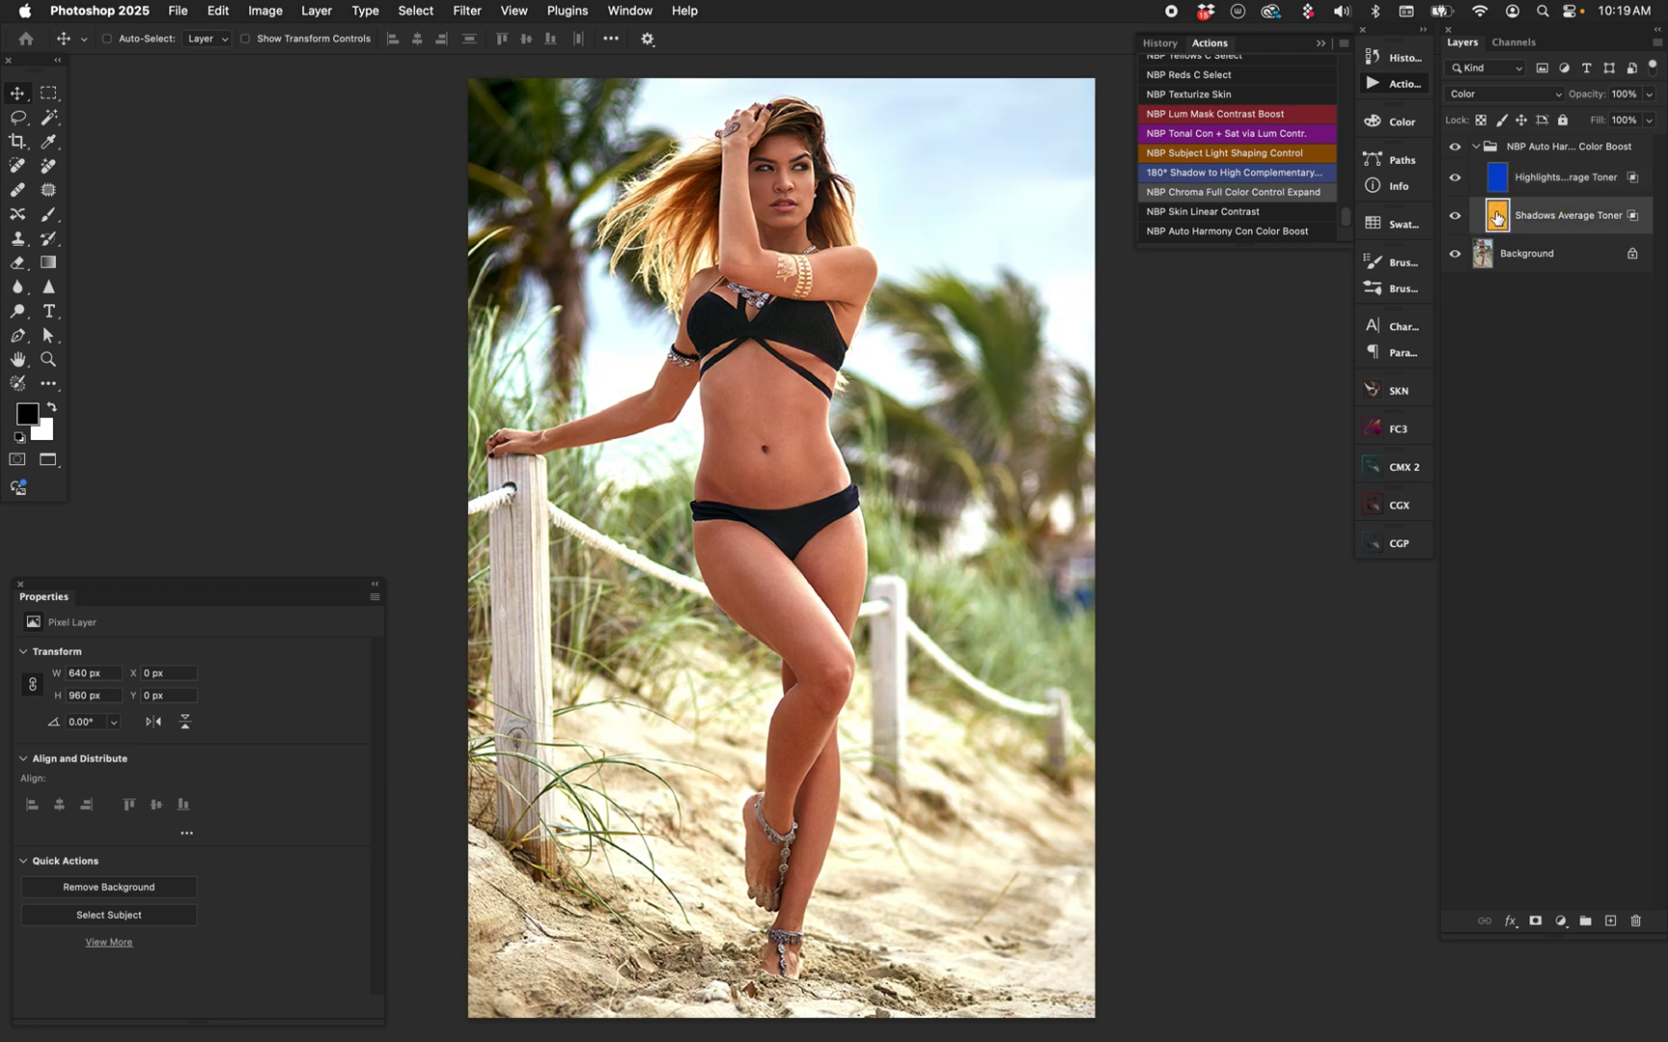
left_click(1454, 146)
left_click(1454, 146)
left_click(1497, 186)
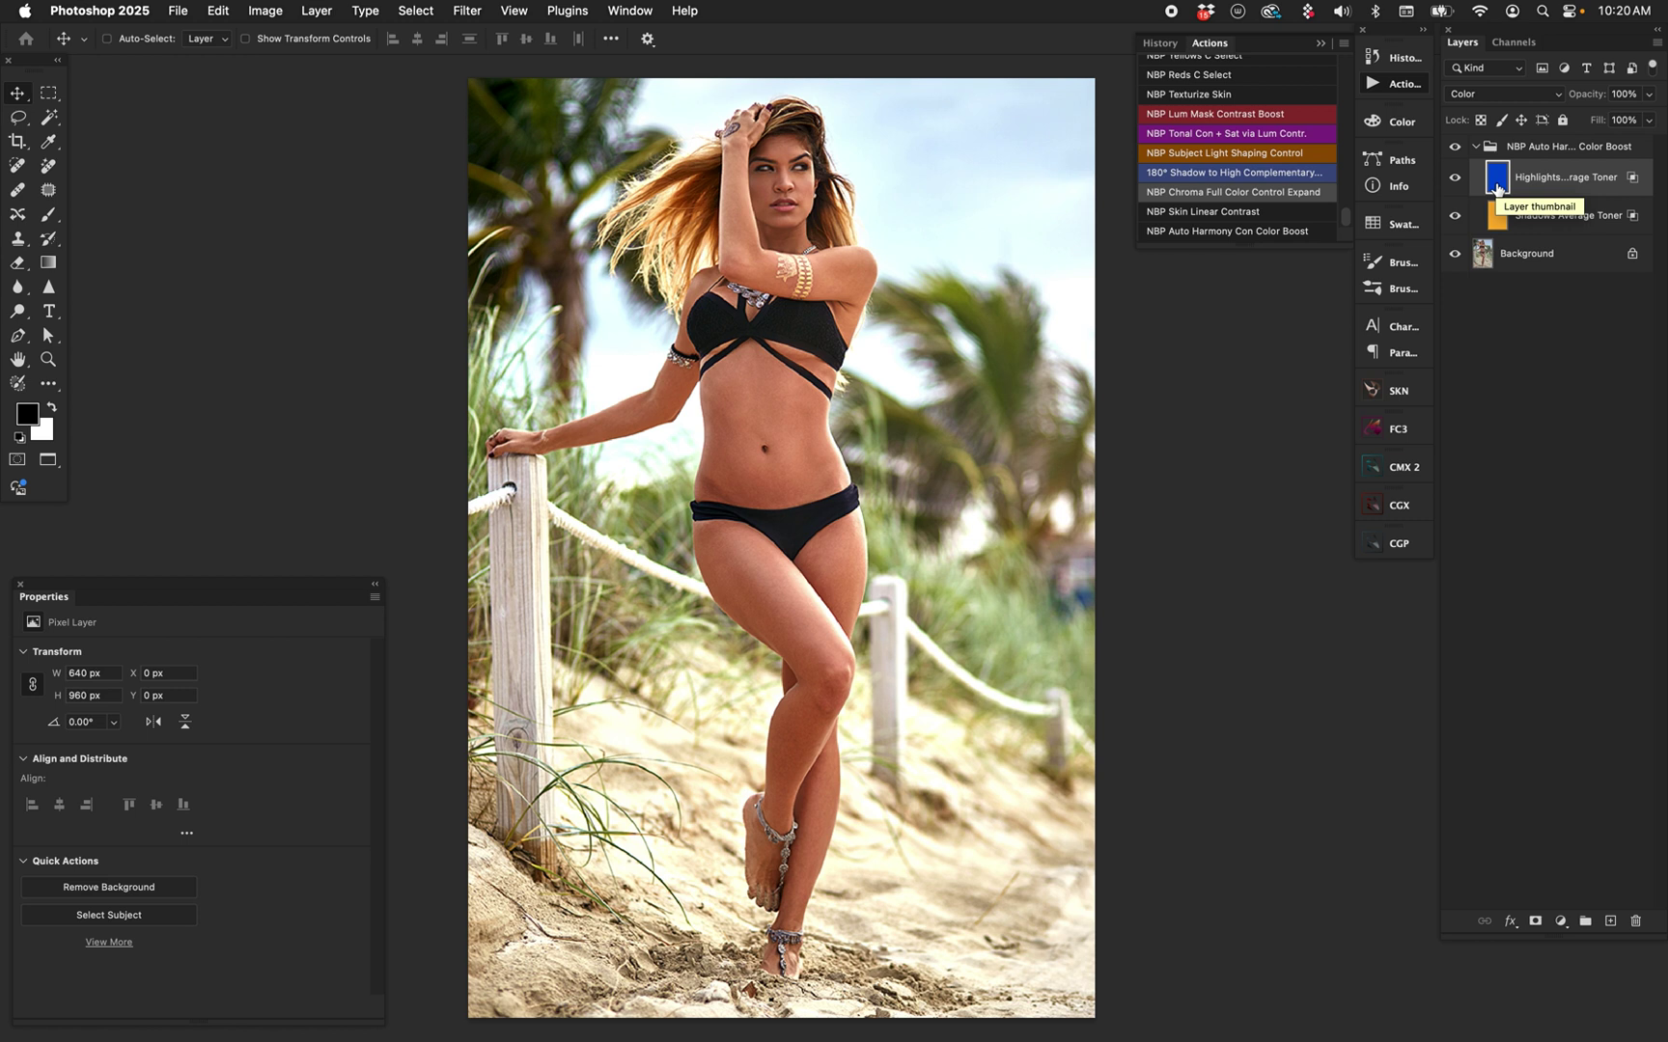
left_click(1522, 155)
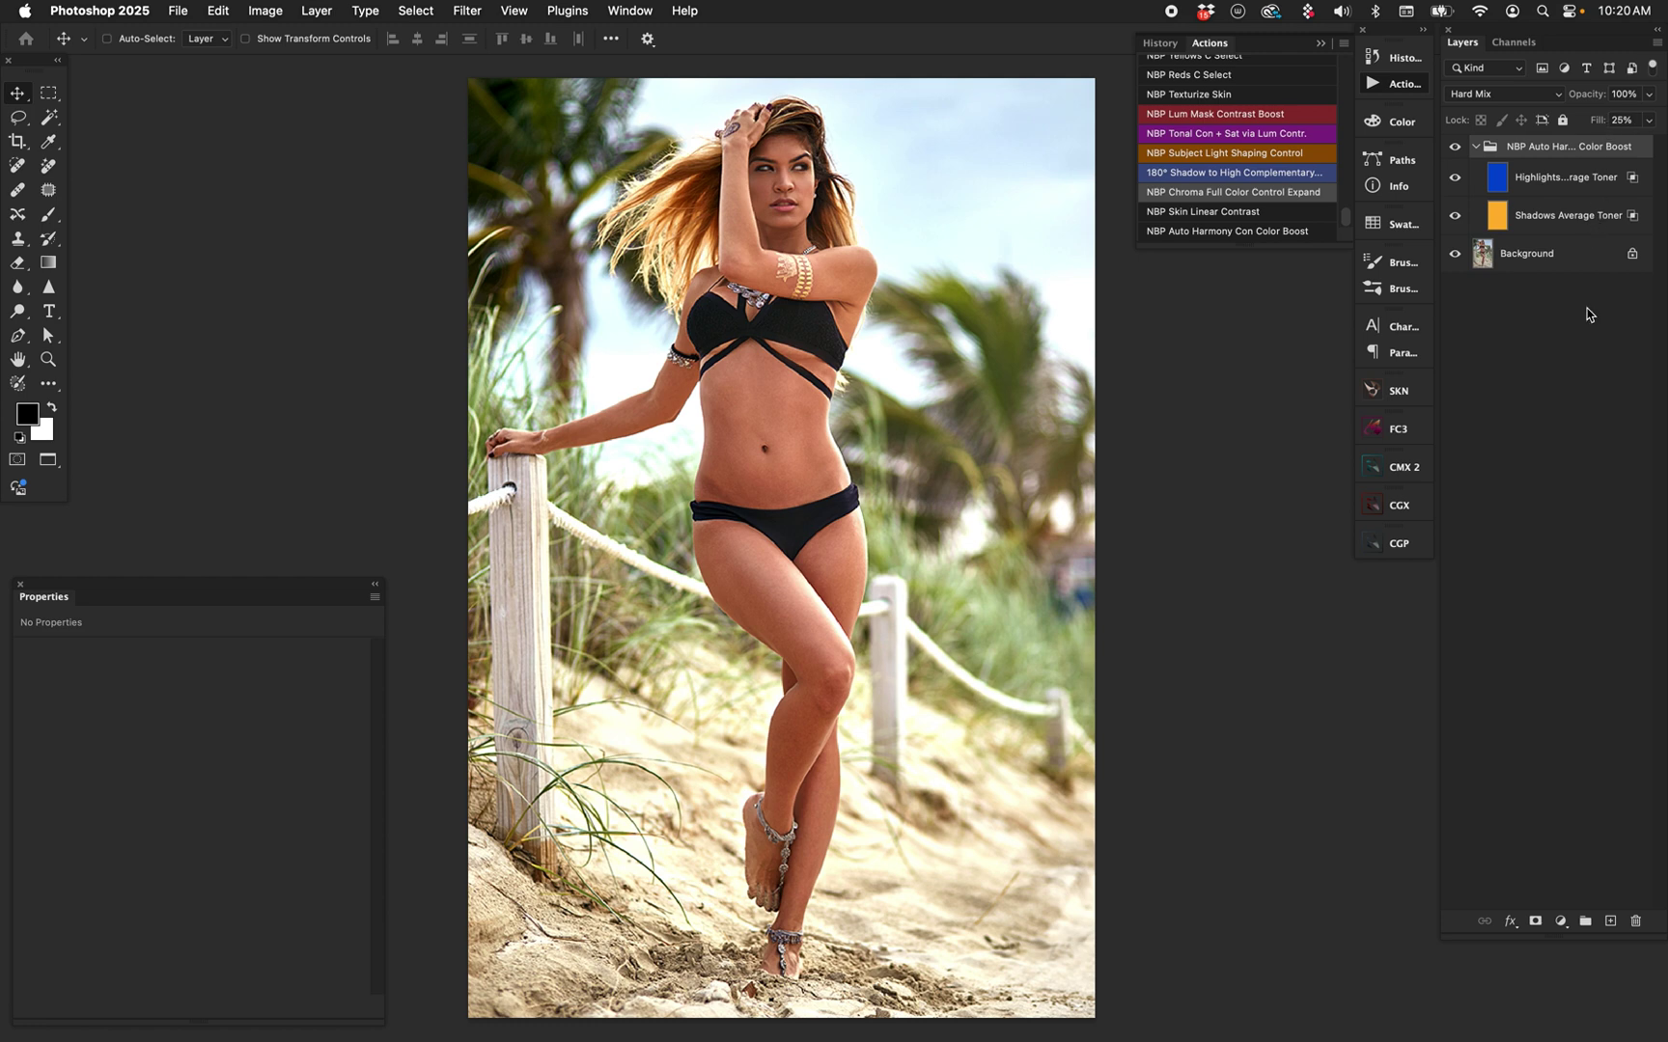
left_click(1455, 148)
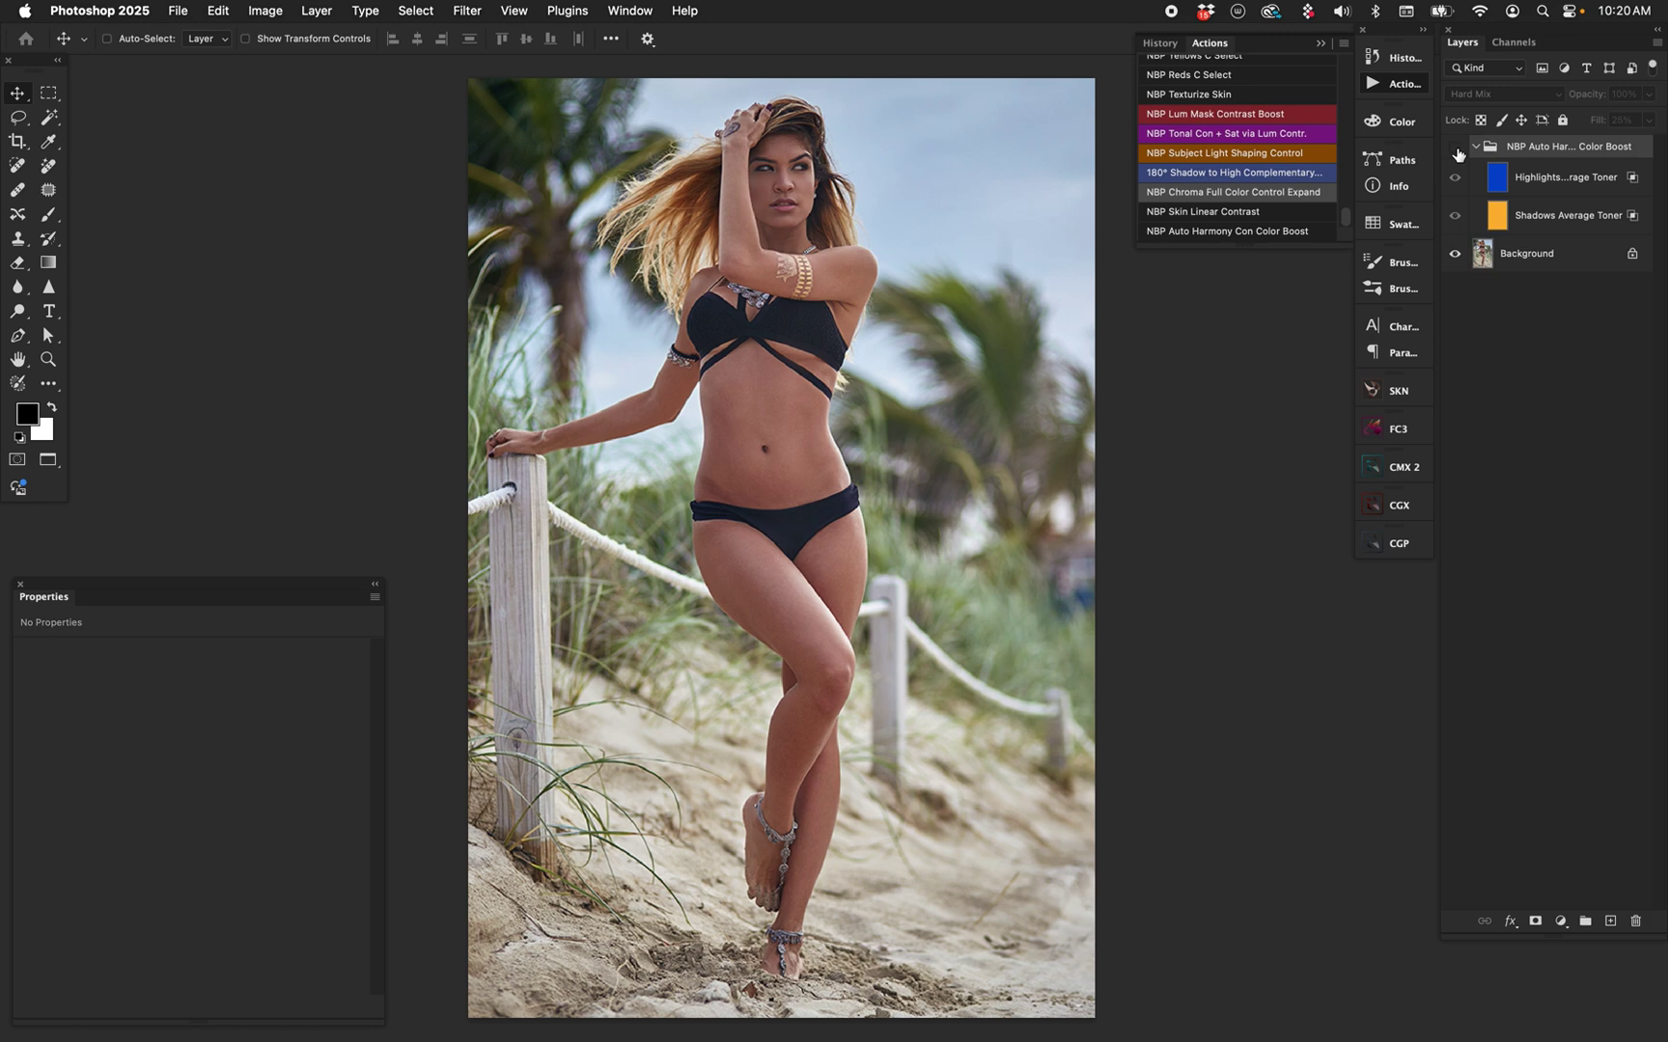
left_click(1455, 148)
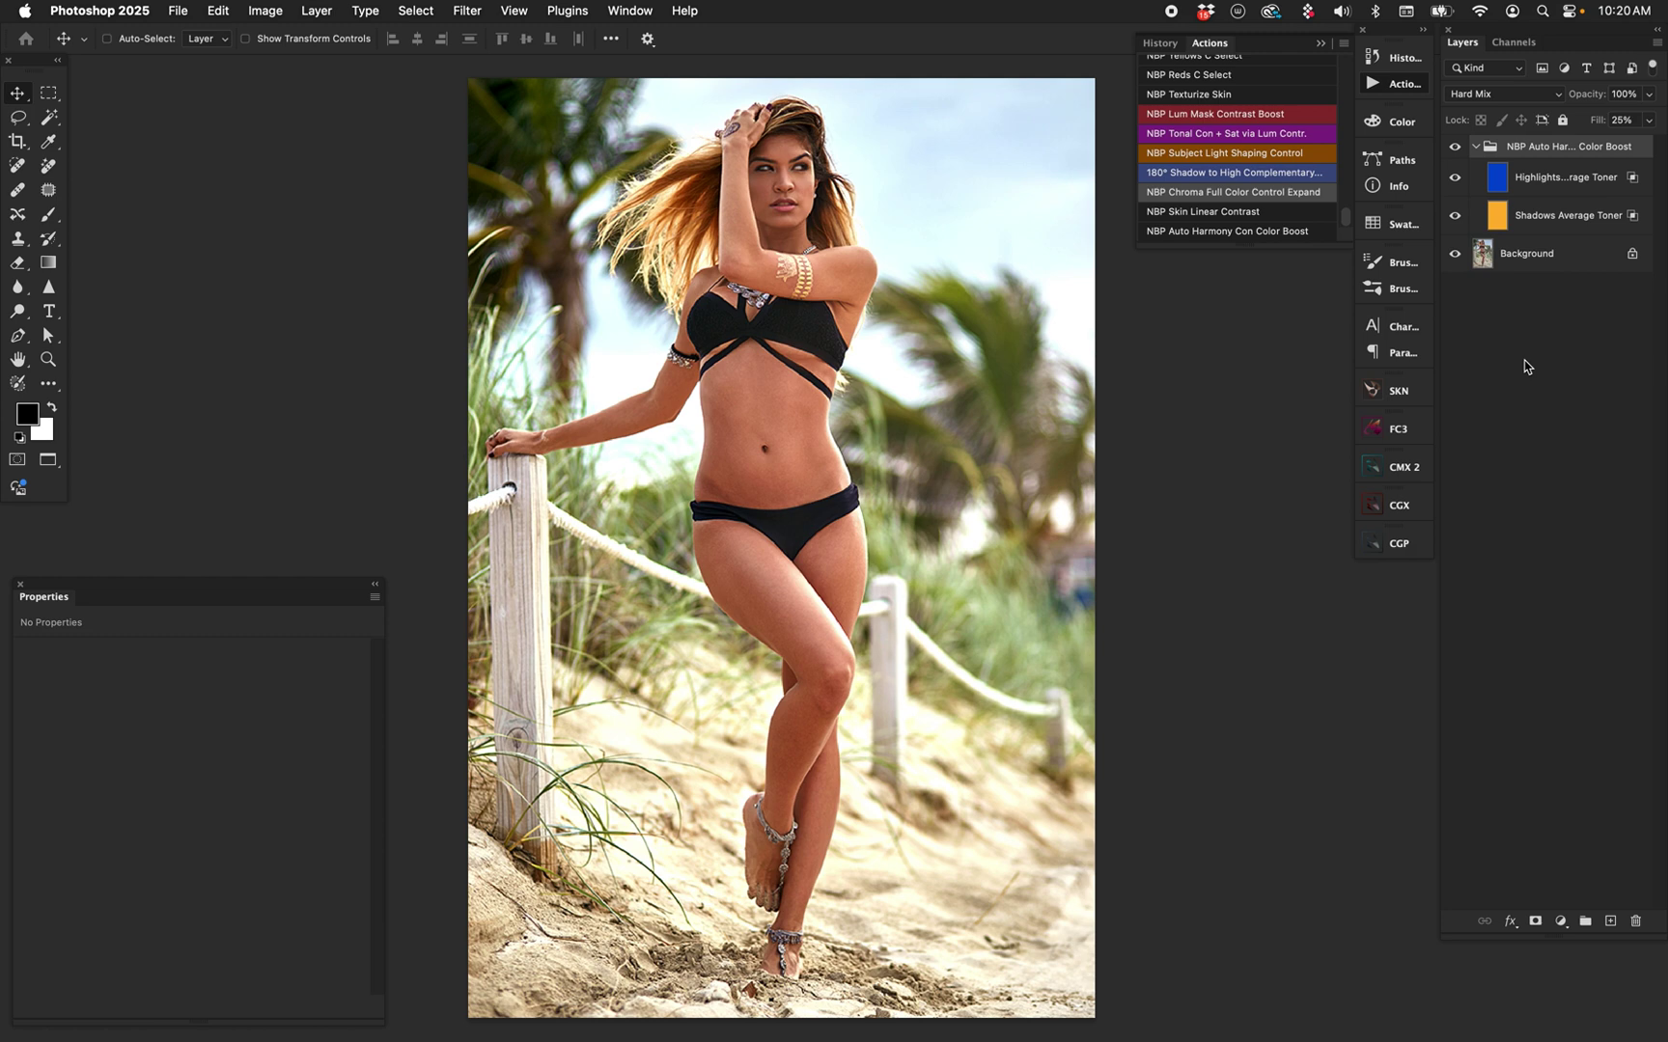
left_click(1454, 147)
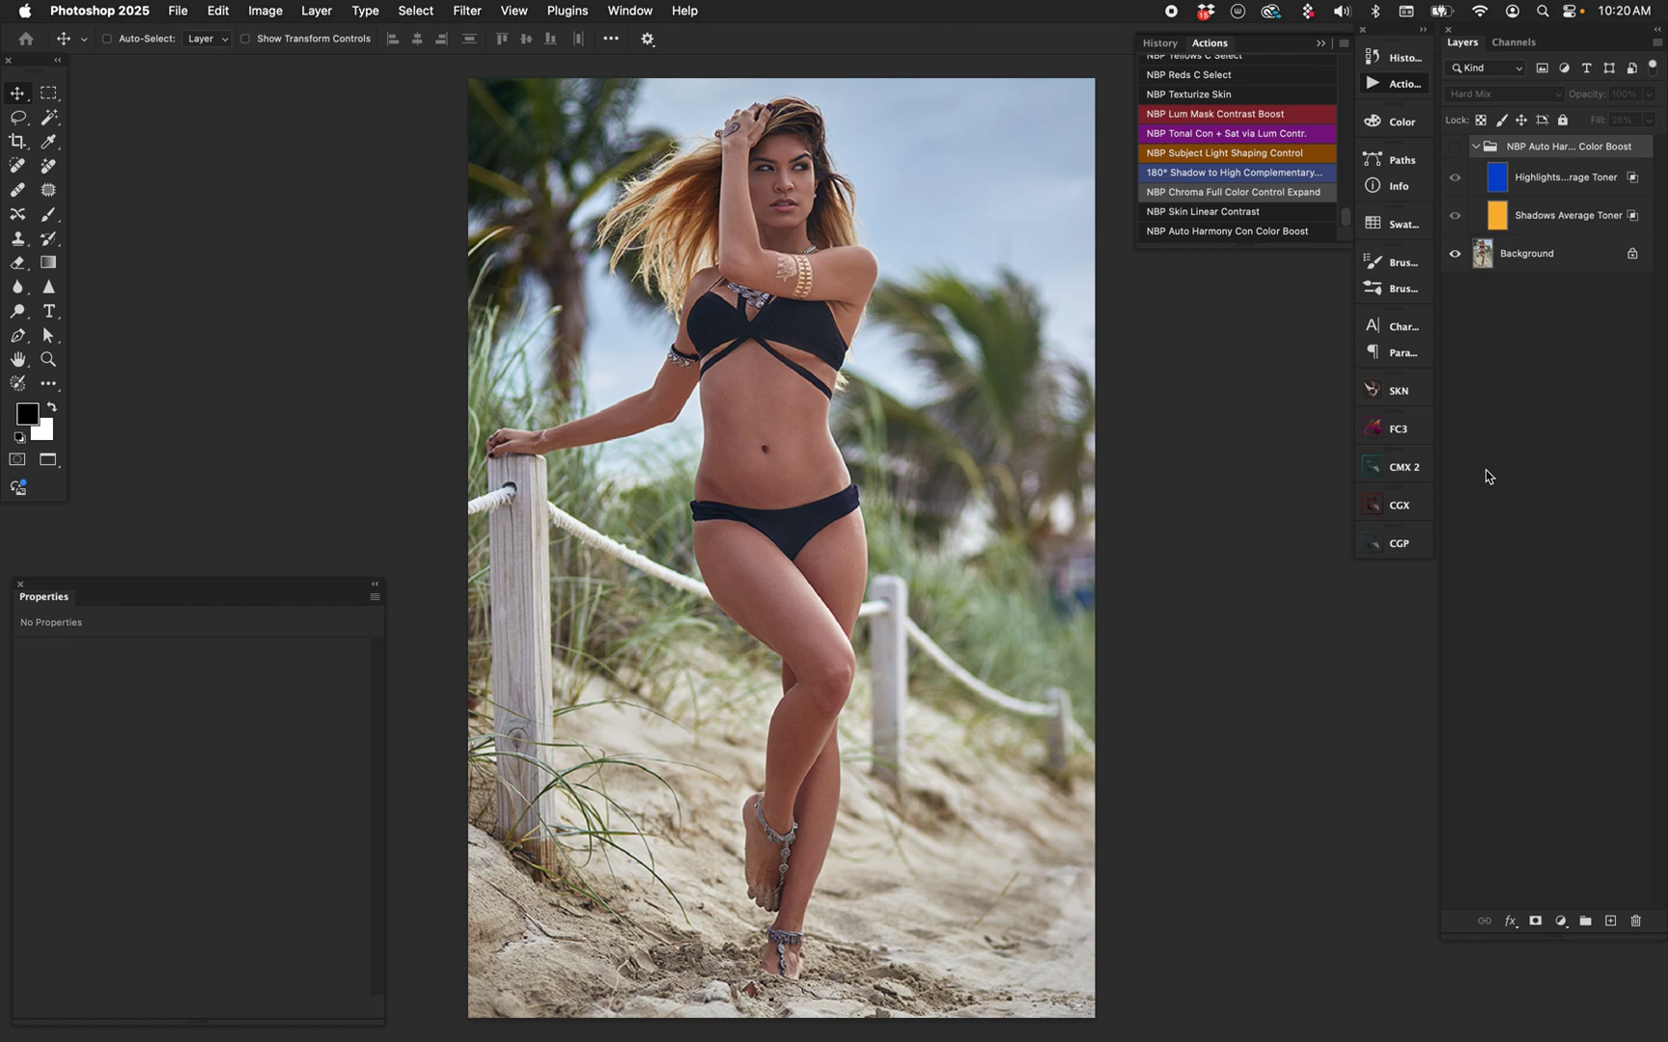
left_click(1454, 147)
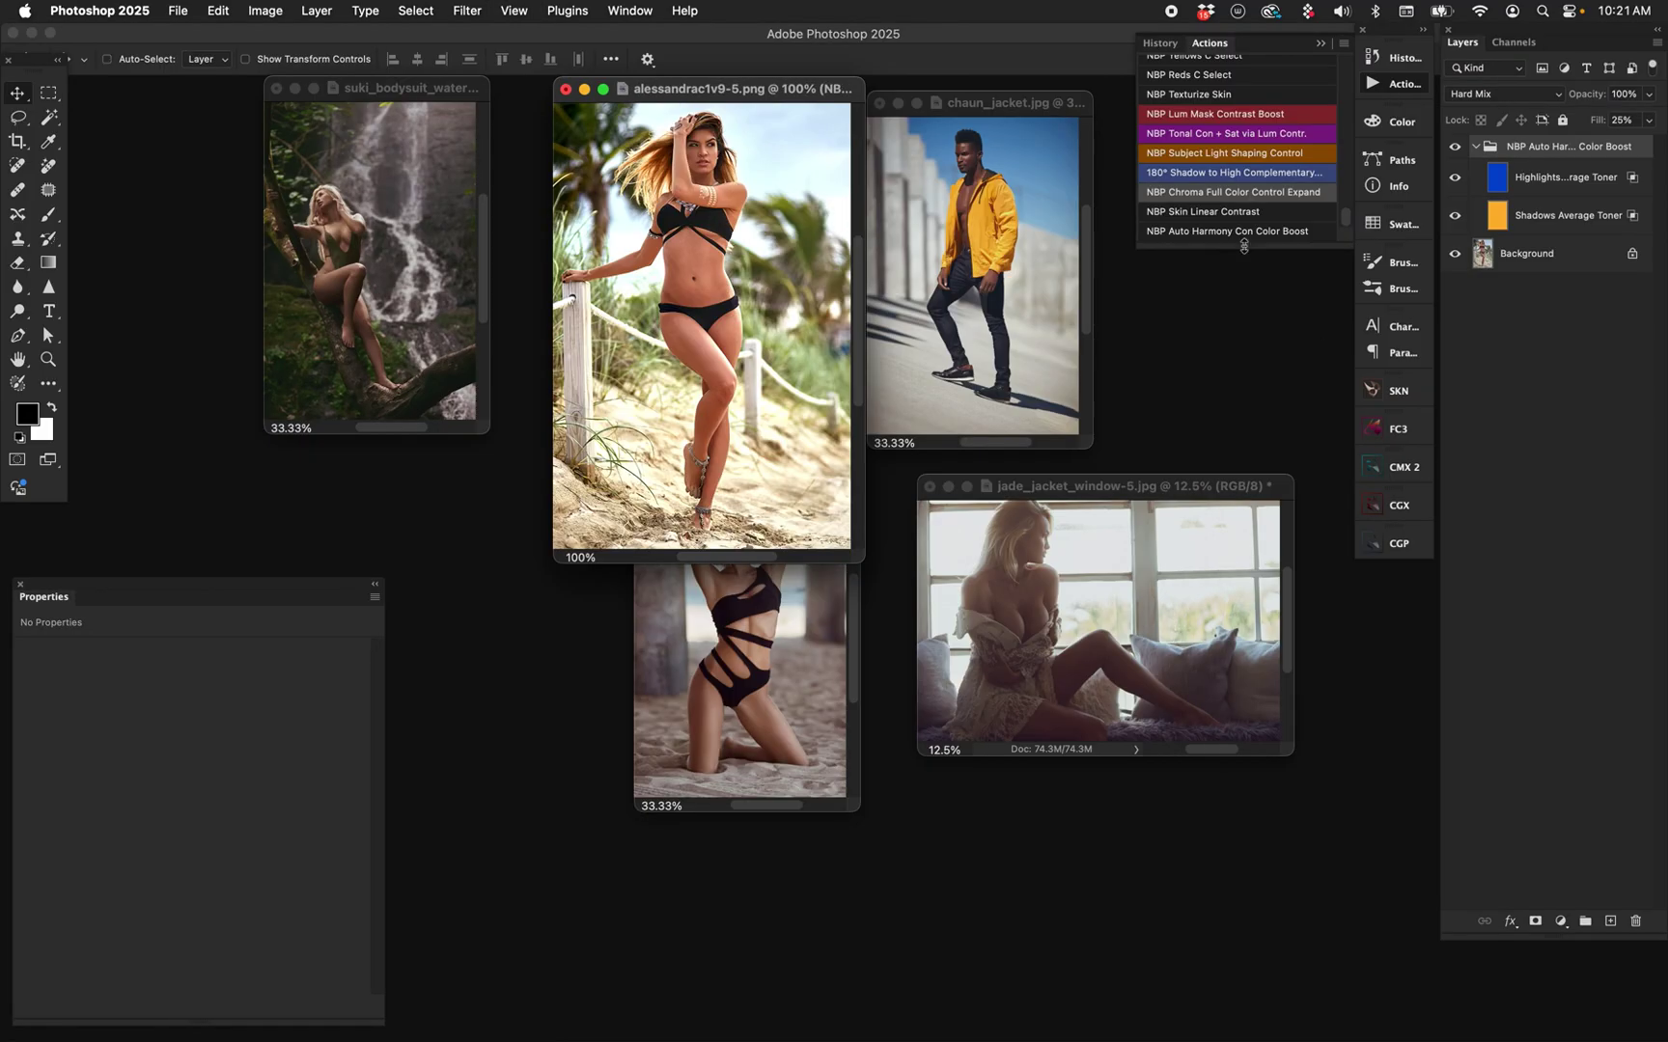
Compare the beach photo with and without its NBP color boost group.
left_click_drag(804, 89, 786, 141)
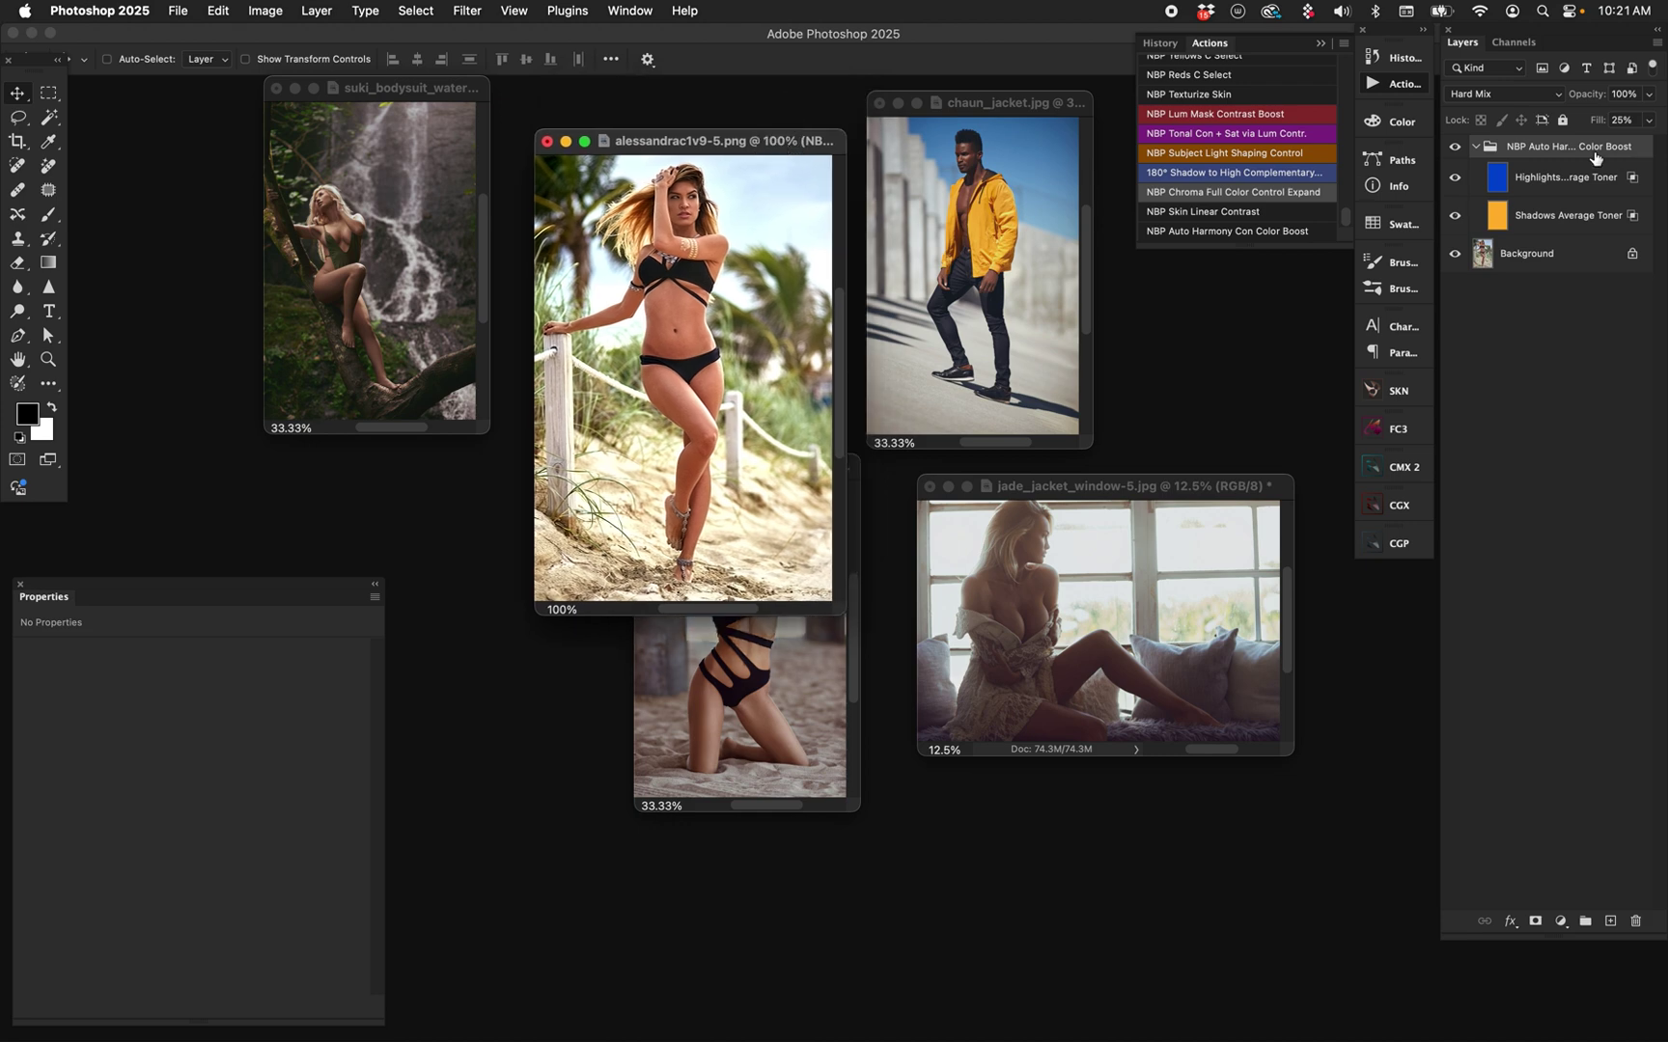
left_click(1457, 148)
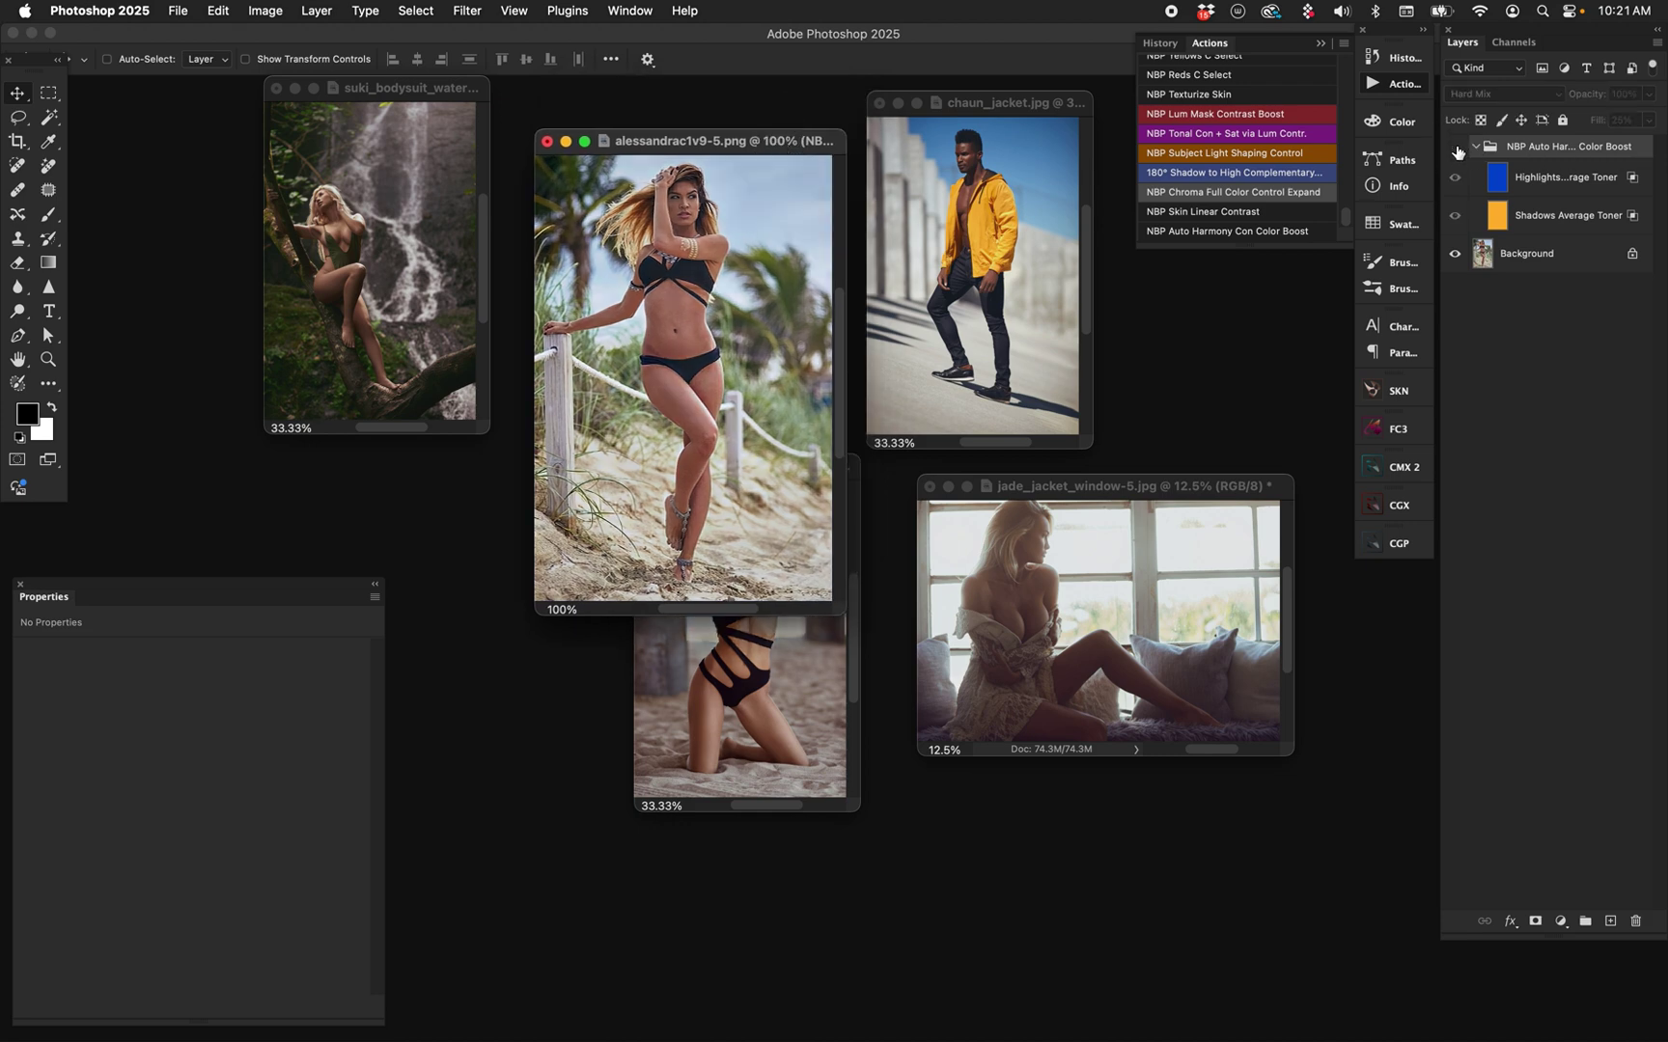
left_click(1456, 148)
left_click(1457, 147)
left_click(1457, 148)
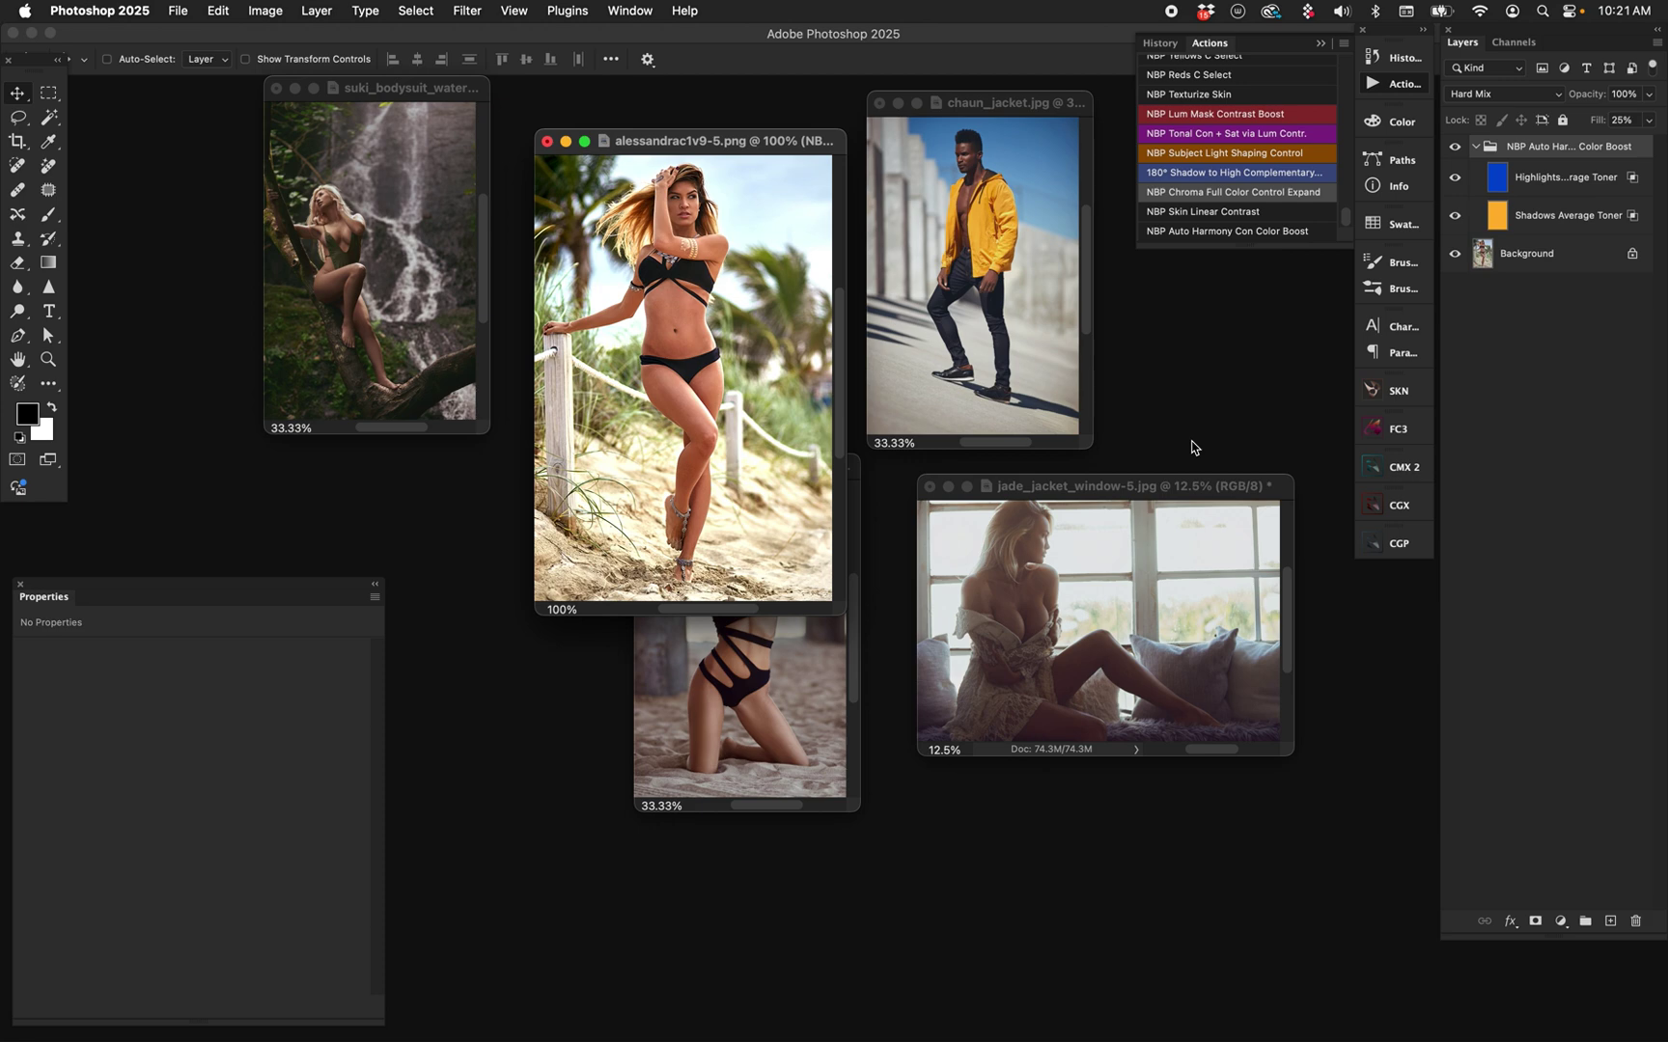
Show the suki_bodysuit waterfall photo full screen, fitted and centred in the workspace.
left_click(337, 265)
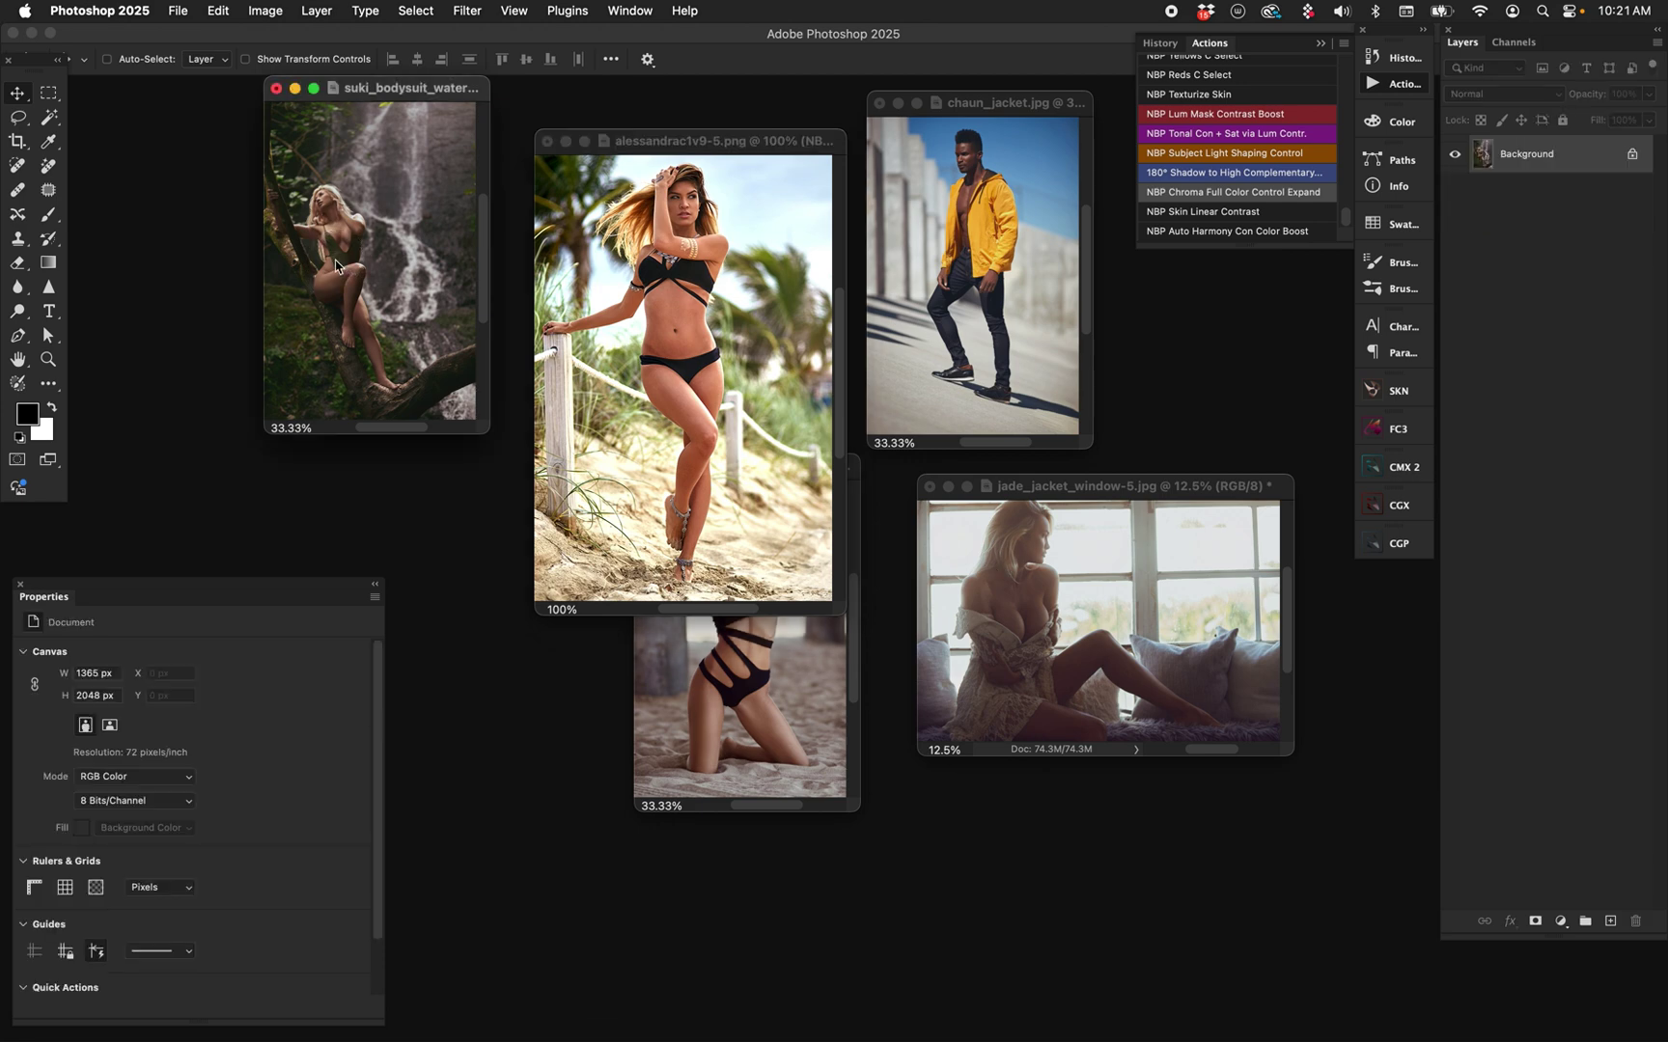
key("f")
key("super+0")
left_click_drag(794, 323, 695, 318)
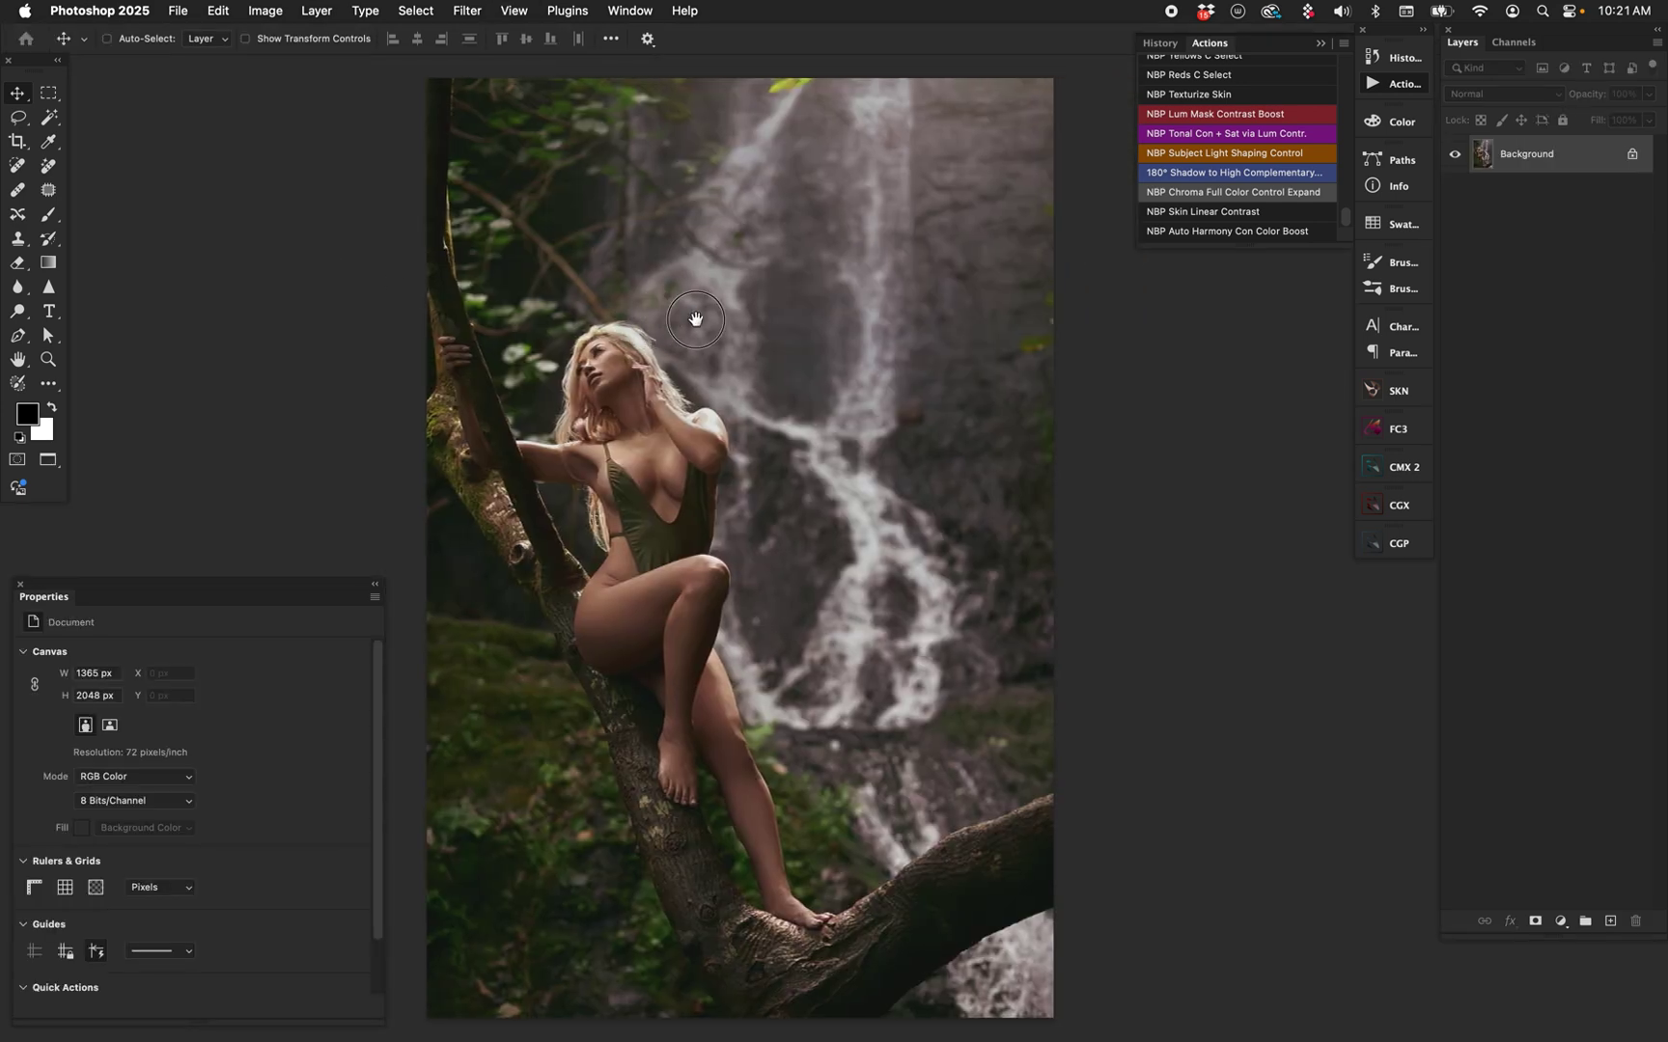
Apply the Auto Harmony color boost to the waterfall photo and set the highlights toner to 100%.
left_click(1226, 233)
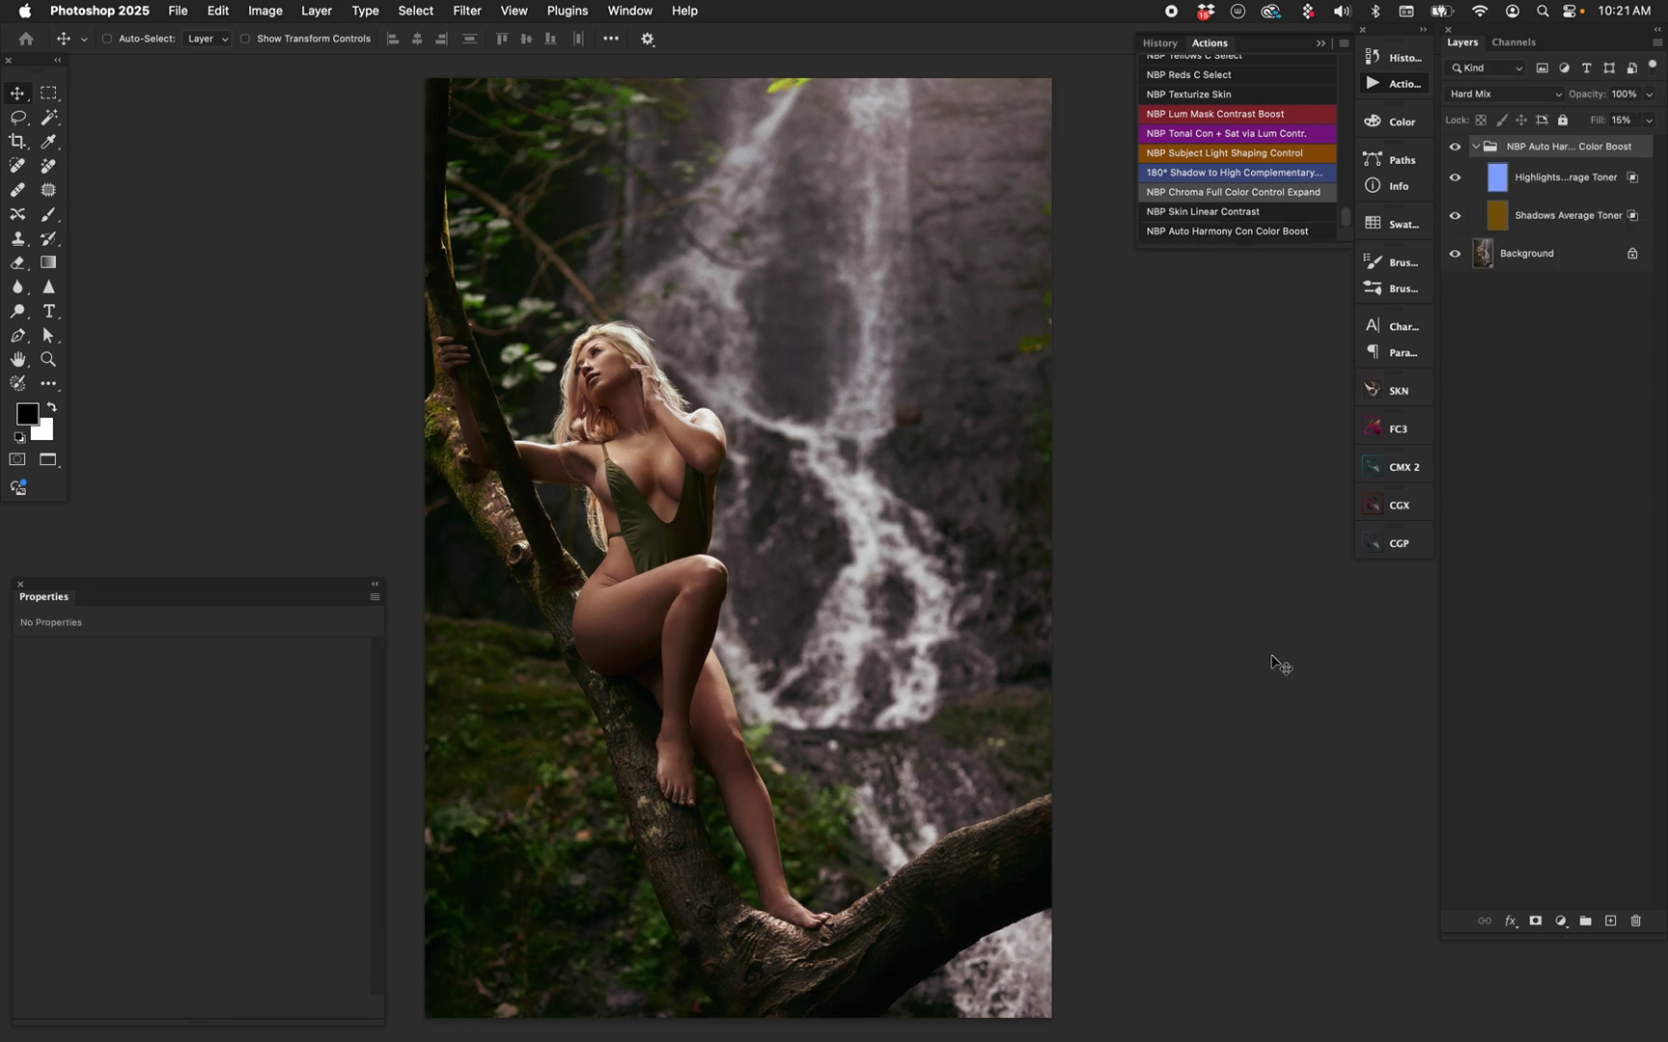
left_click(1502, 228)
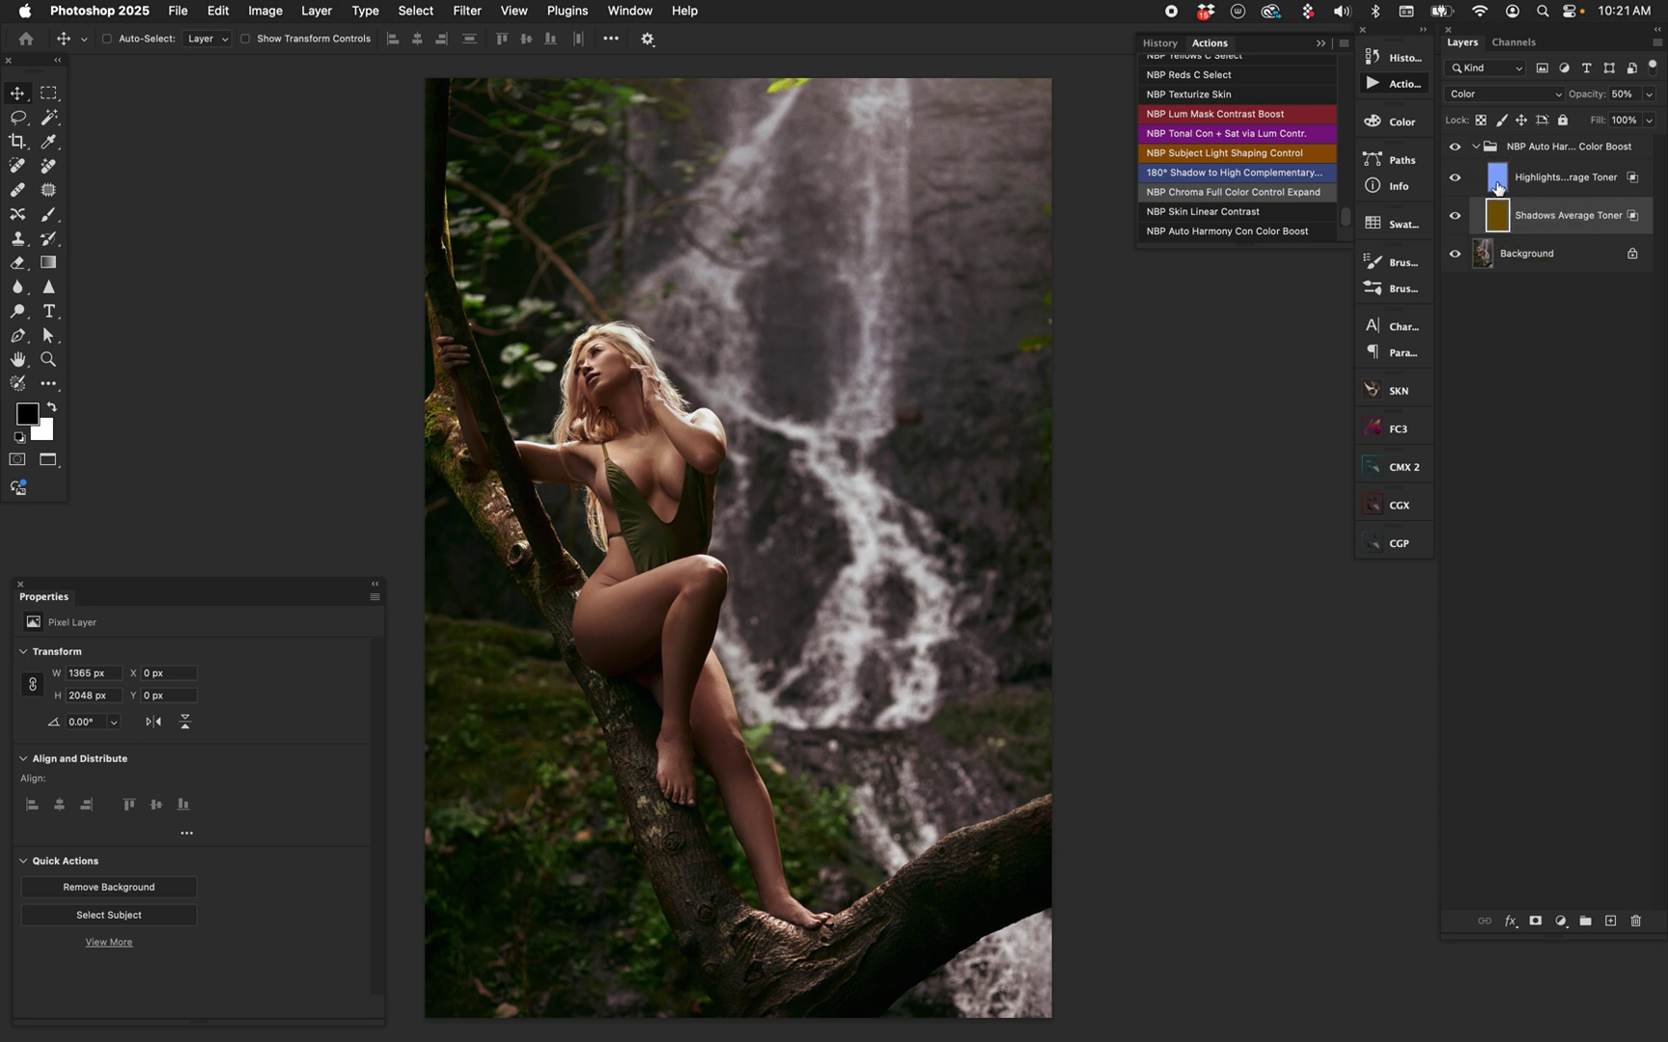
key("alt+bracketright")
left_click(1501, 222)
left_click(1499, 189)
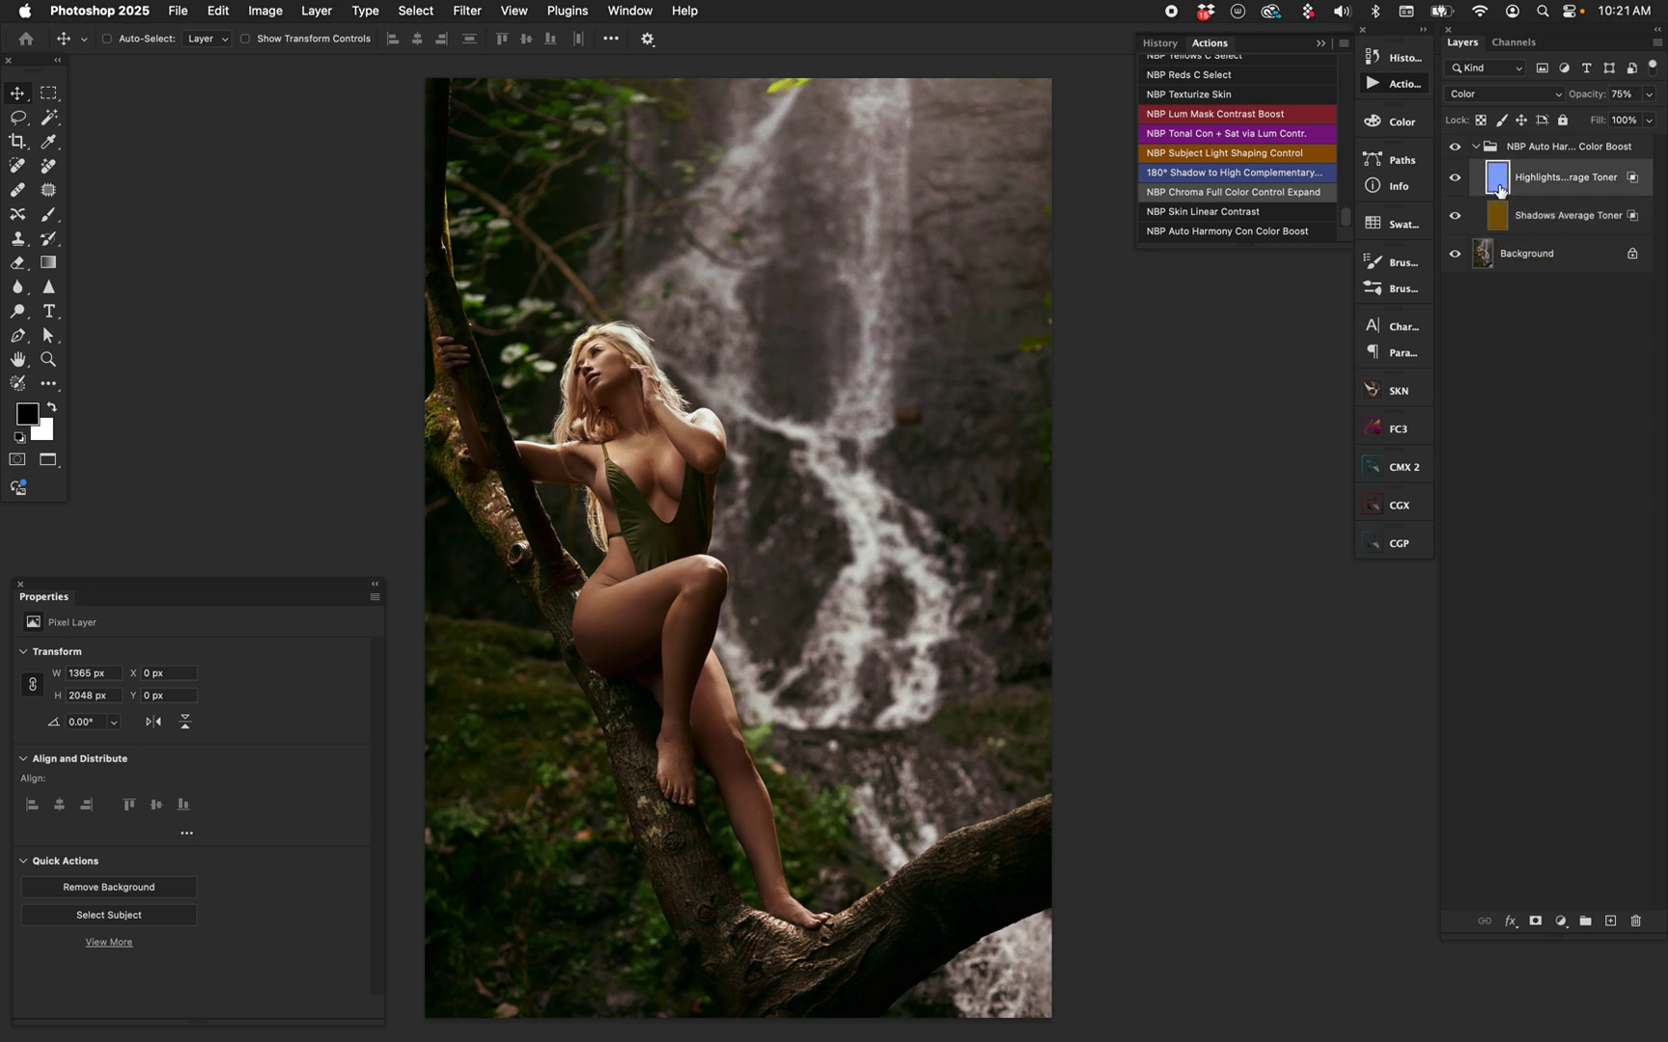
key("0")
Try the shadows toner's blending options without keeping them, then set its opacity to 50%.
left_click(1628, 216)
double_click(1631, 218)
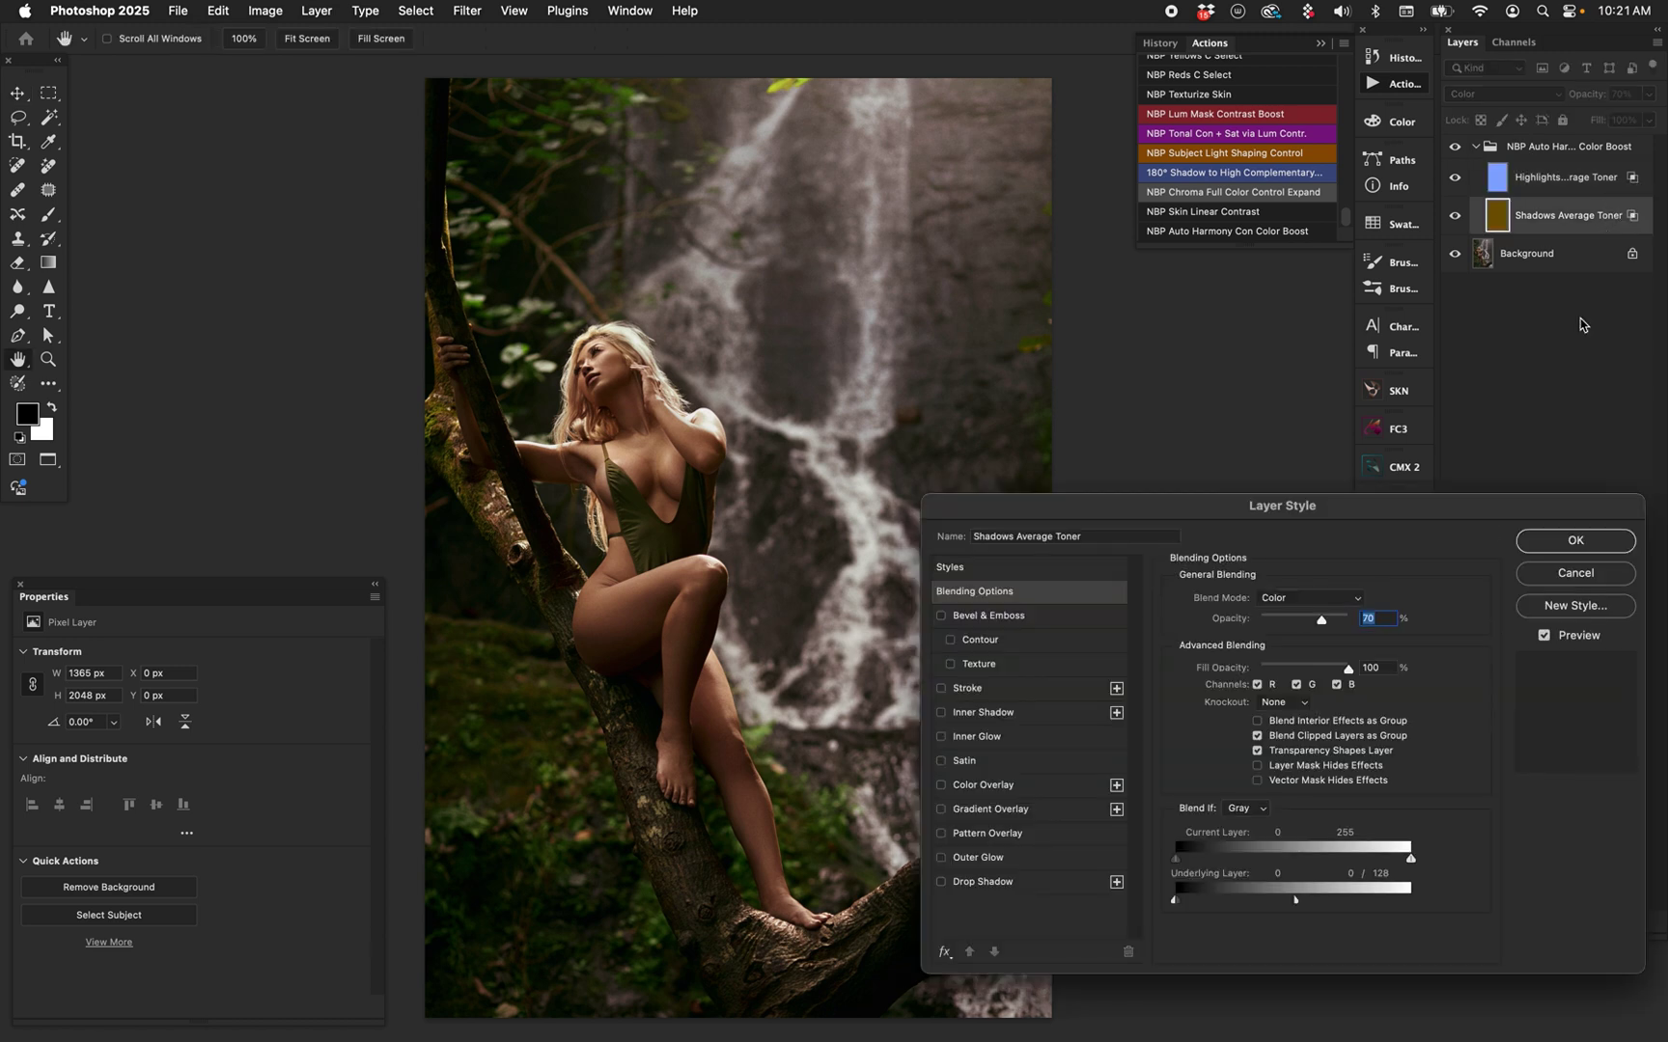
left_click_drag(1296, 901, 1243, 911)
left_click(1539, 578)
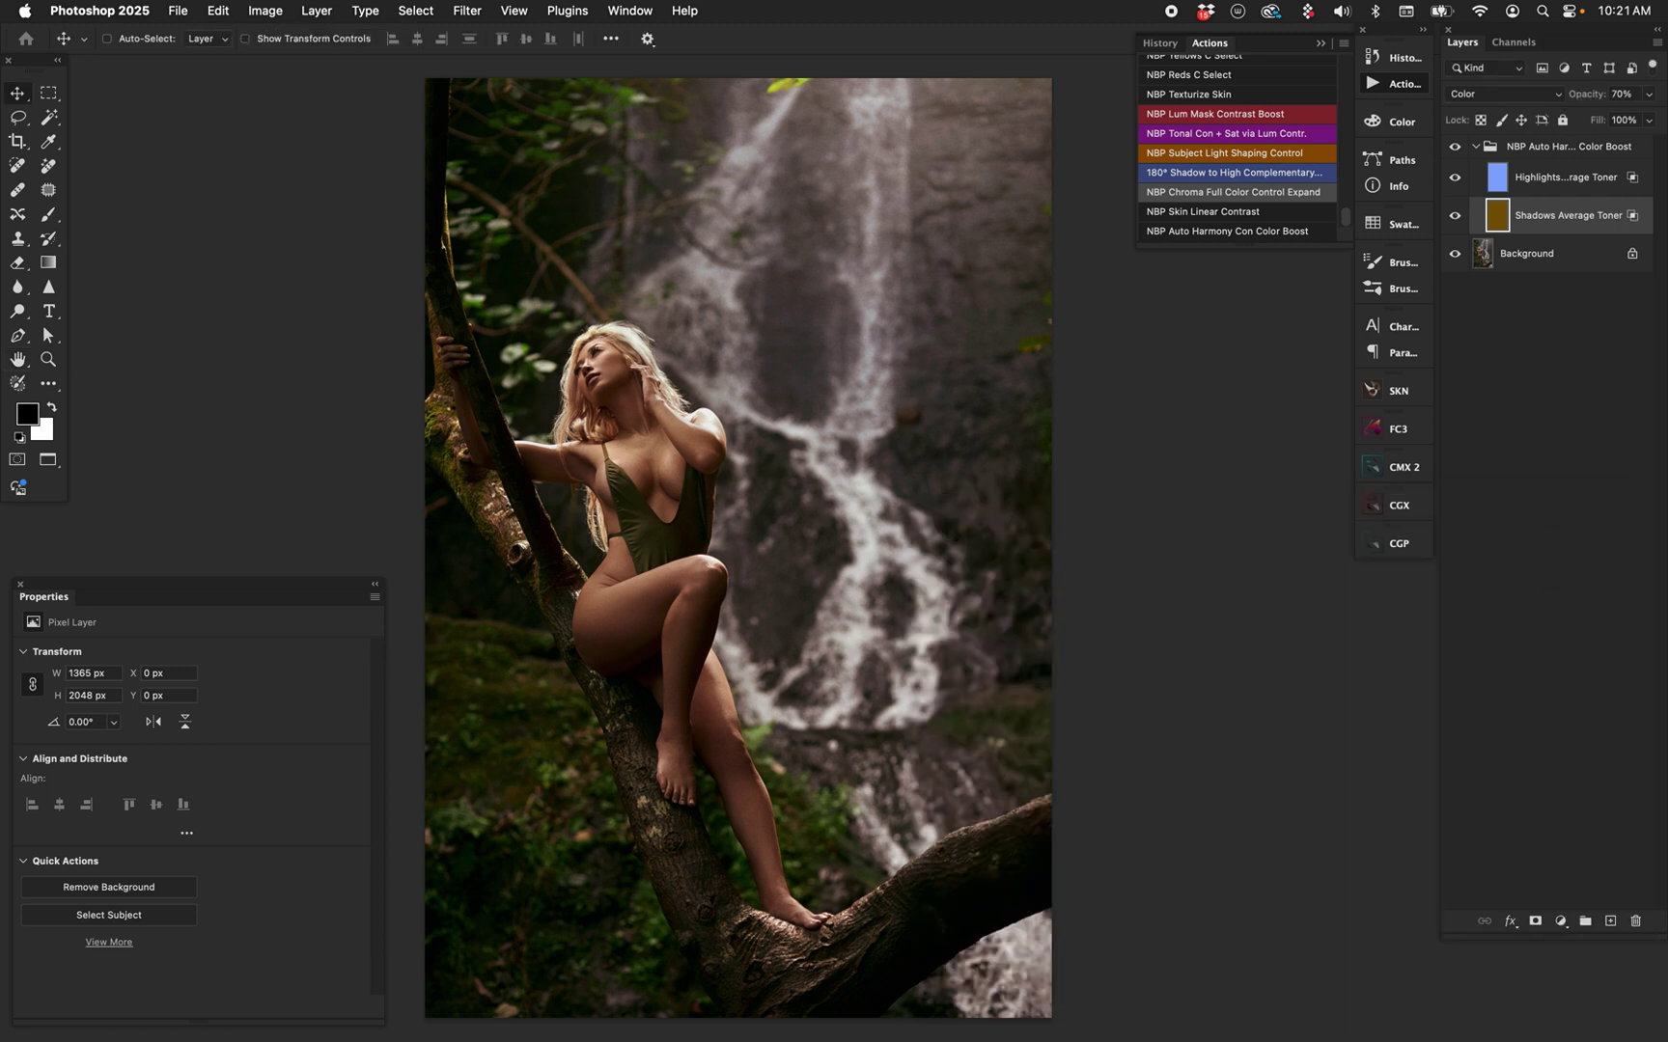
left_click(1560, 177)
left_click(1559, 218)
key("5")
Set the color boost group's fill to 20% and compare it on and off.
left_click(1575, 147)
left_click(1621, 120)
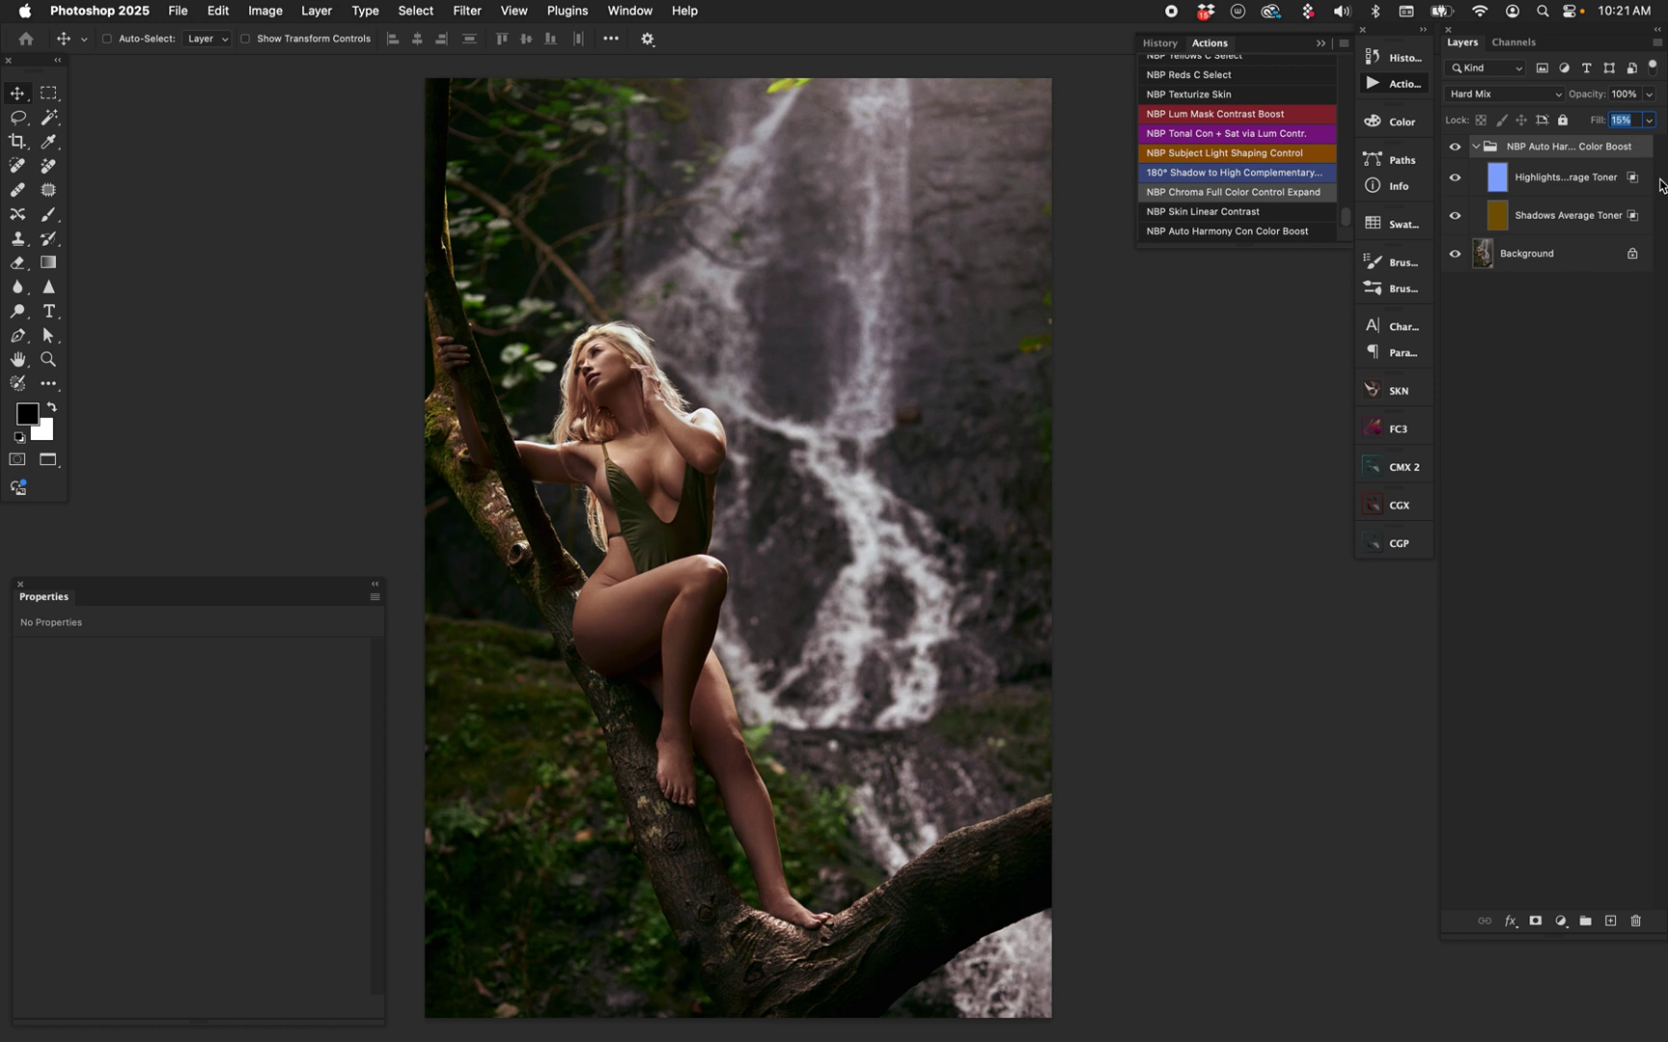
type("20")
key("Return")
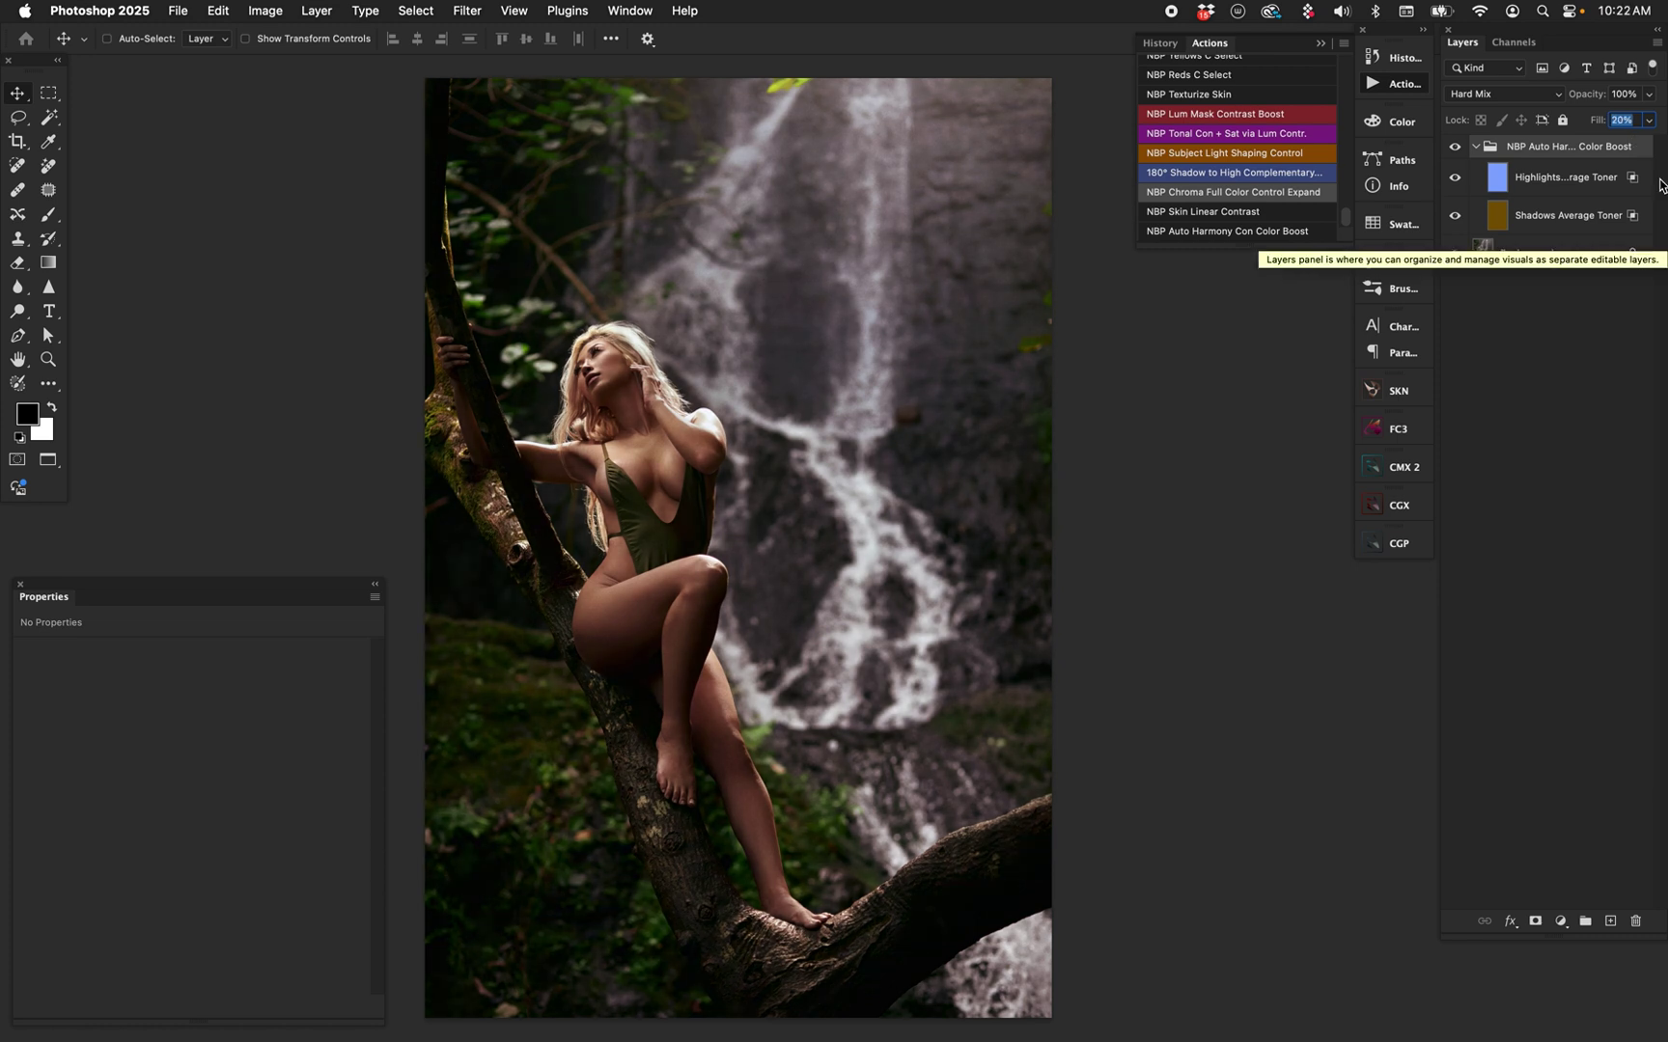
left_click(1454, 148)
left_click(1455, 148)
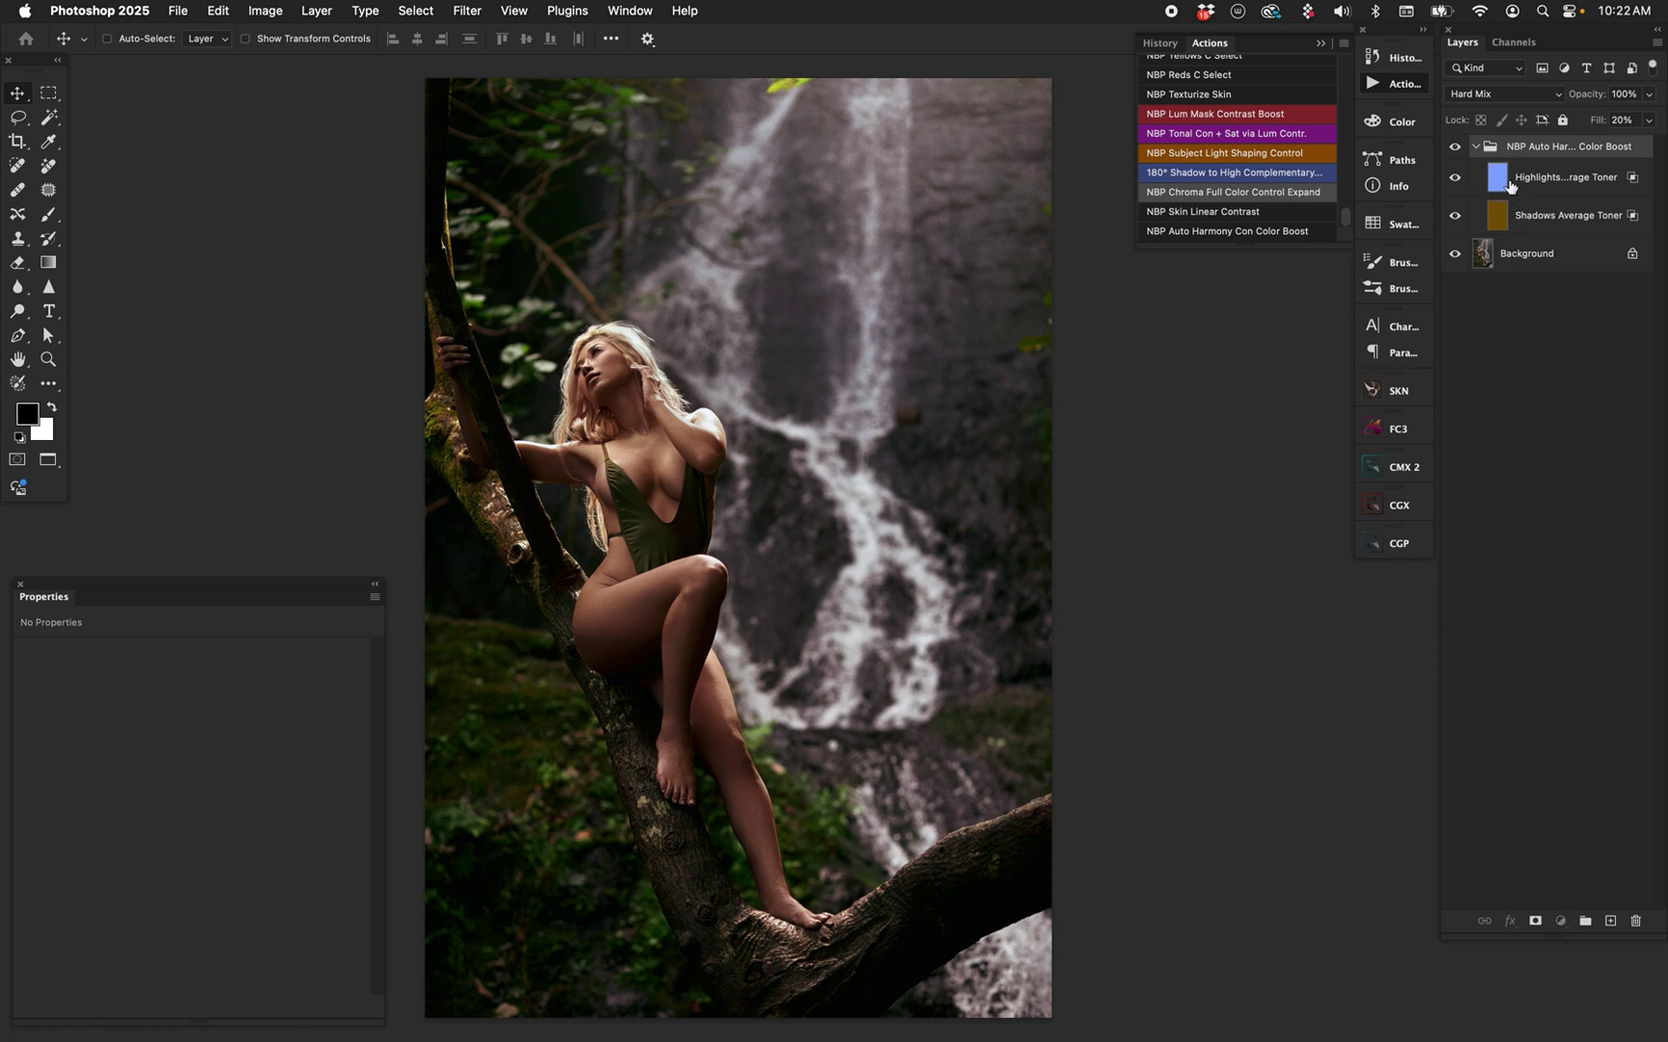
Raise the Shadows Average Toner opacity to 60% and compare the group on and off.
left_click(1509, 184)
left_click(1499, 220)
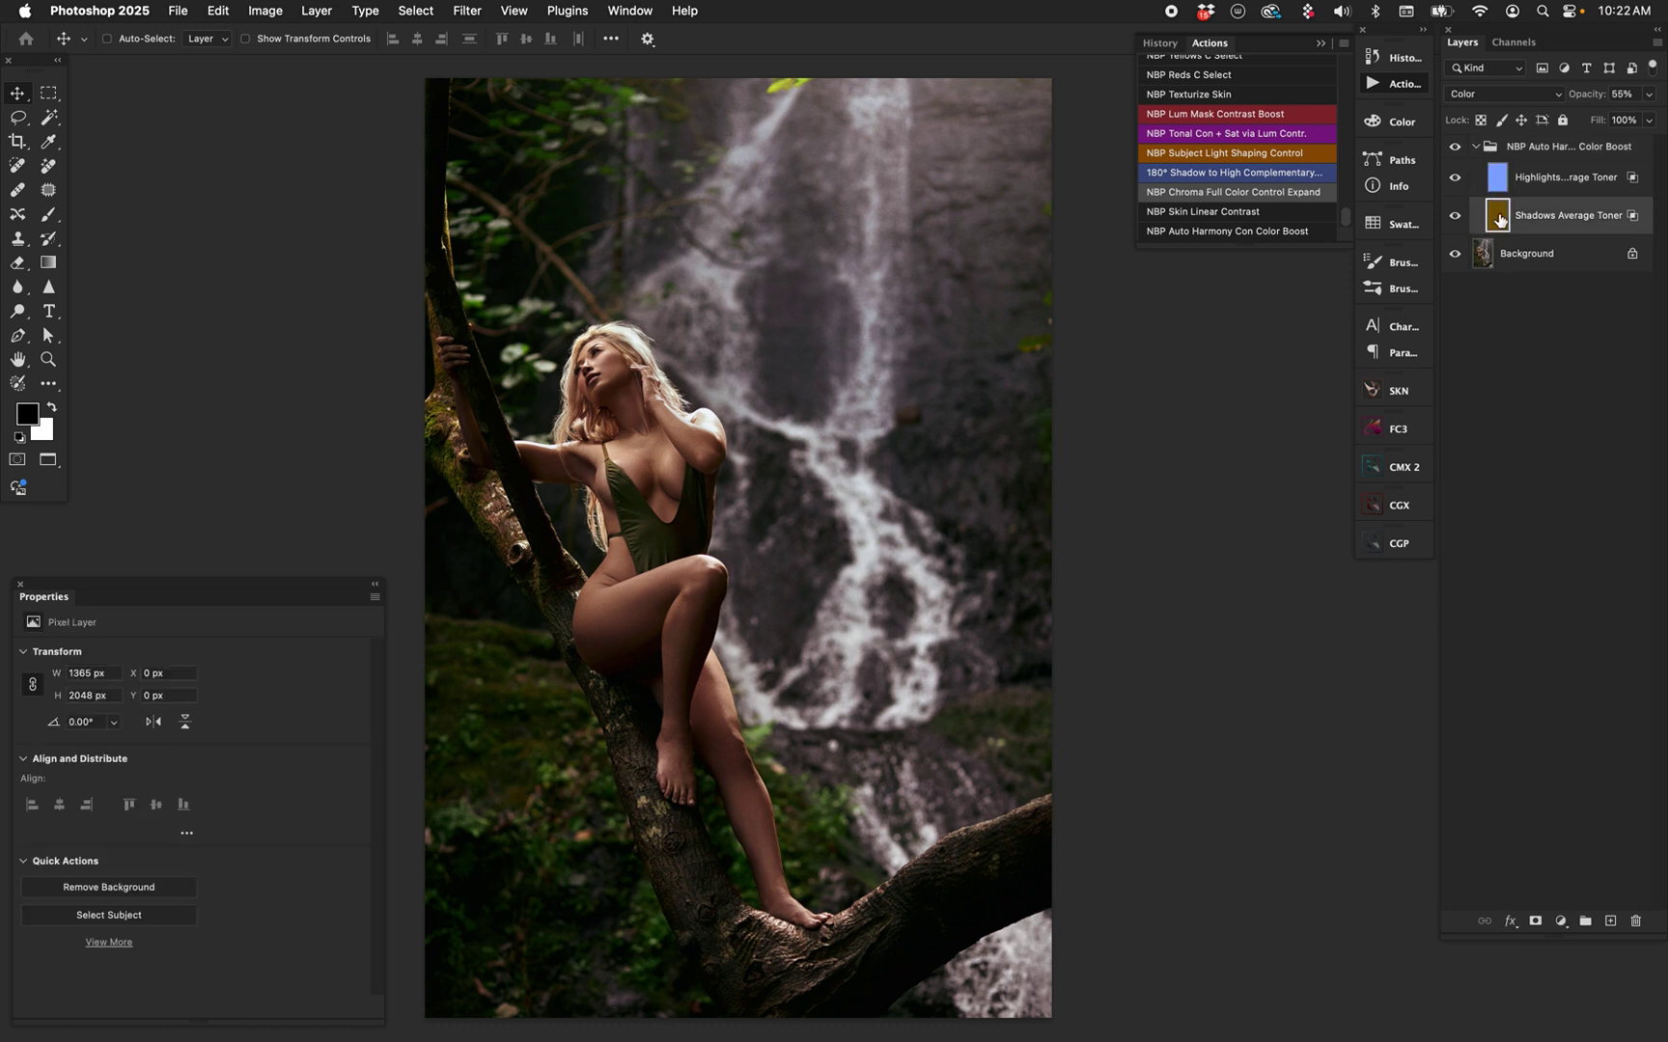
key("6")
key("5")
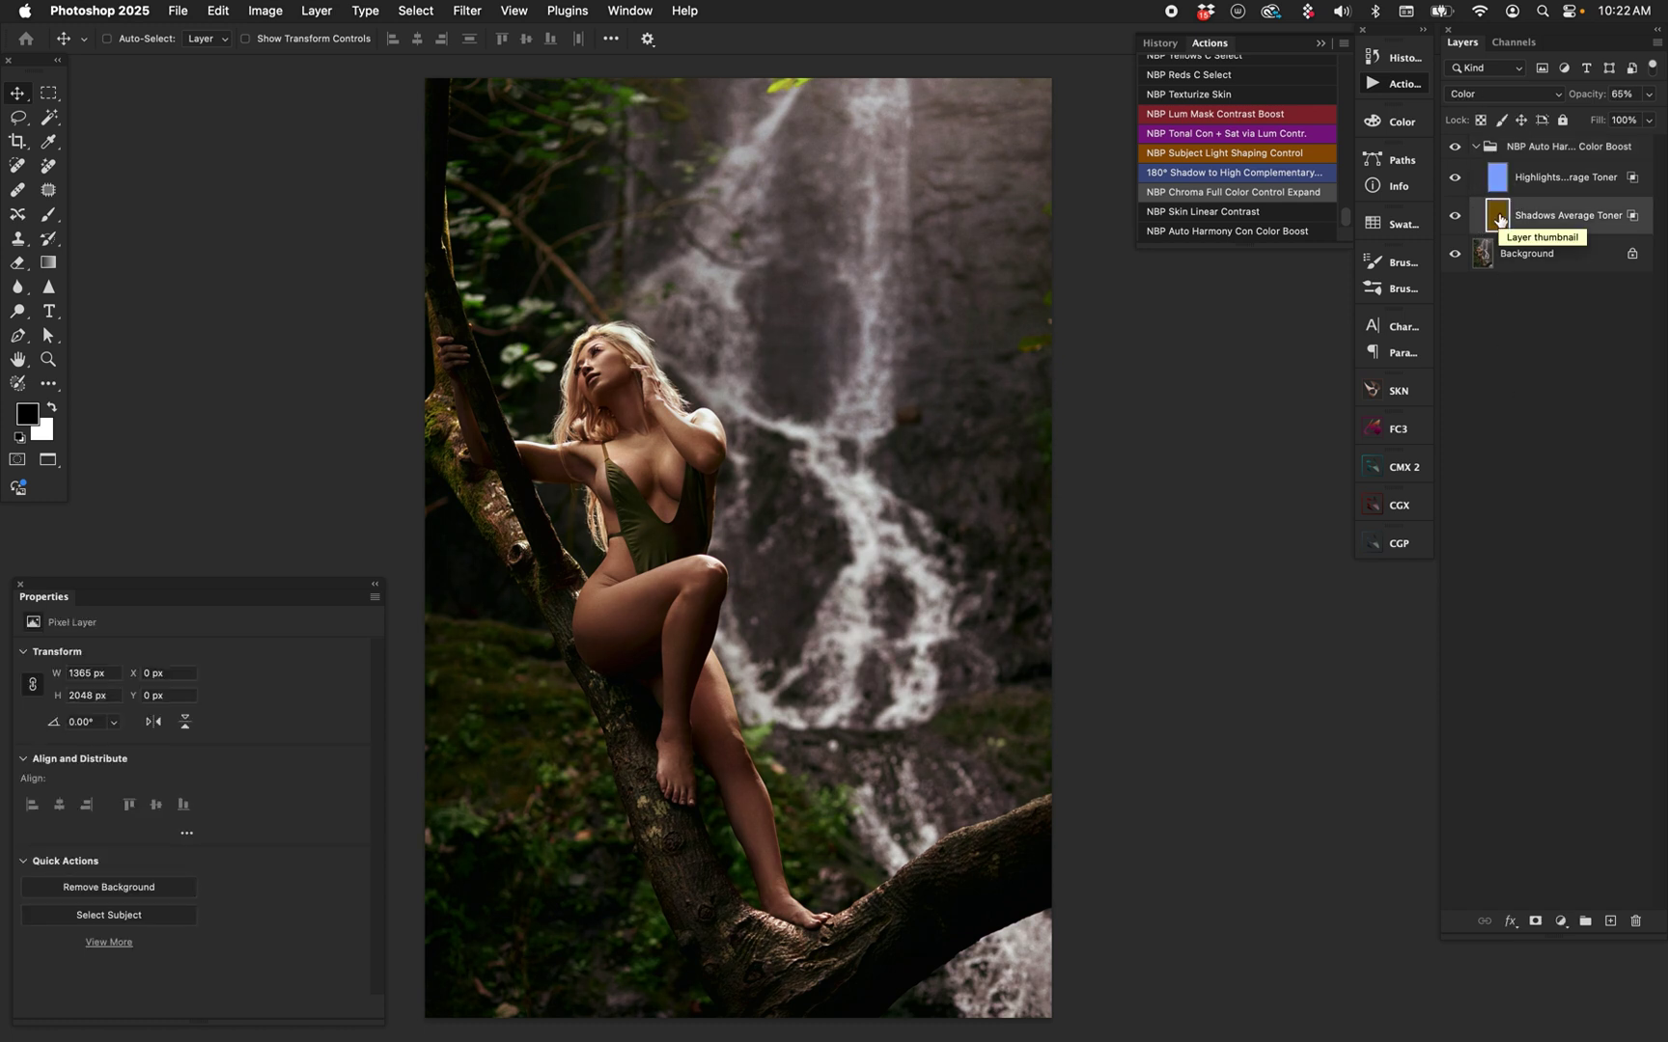
left_click(1453, 146)
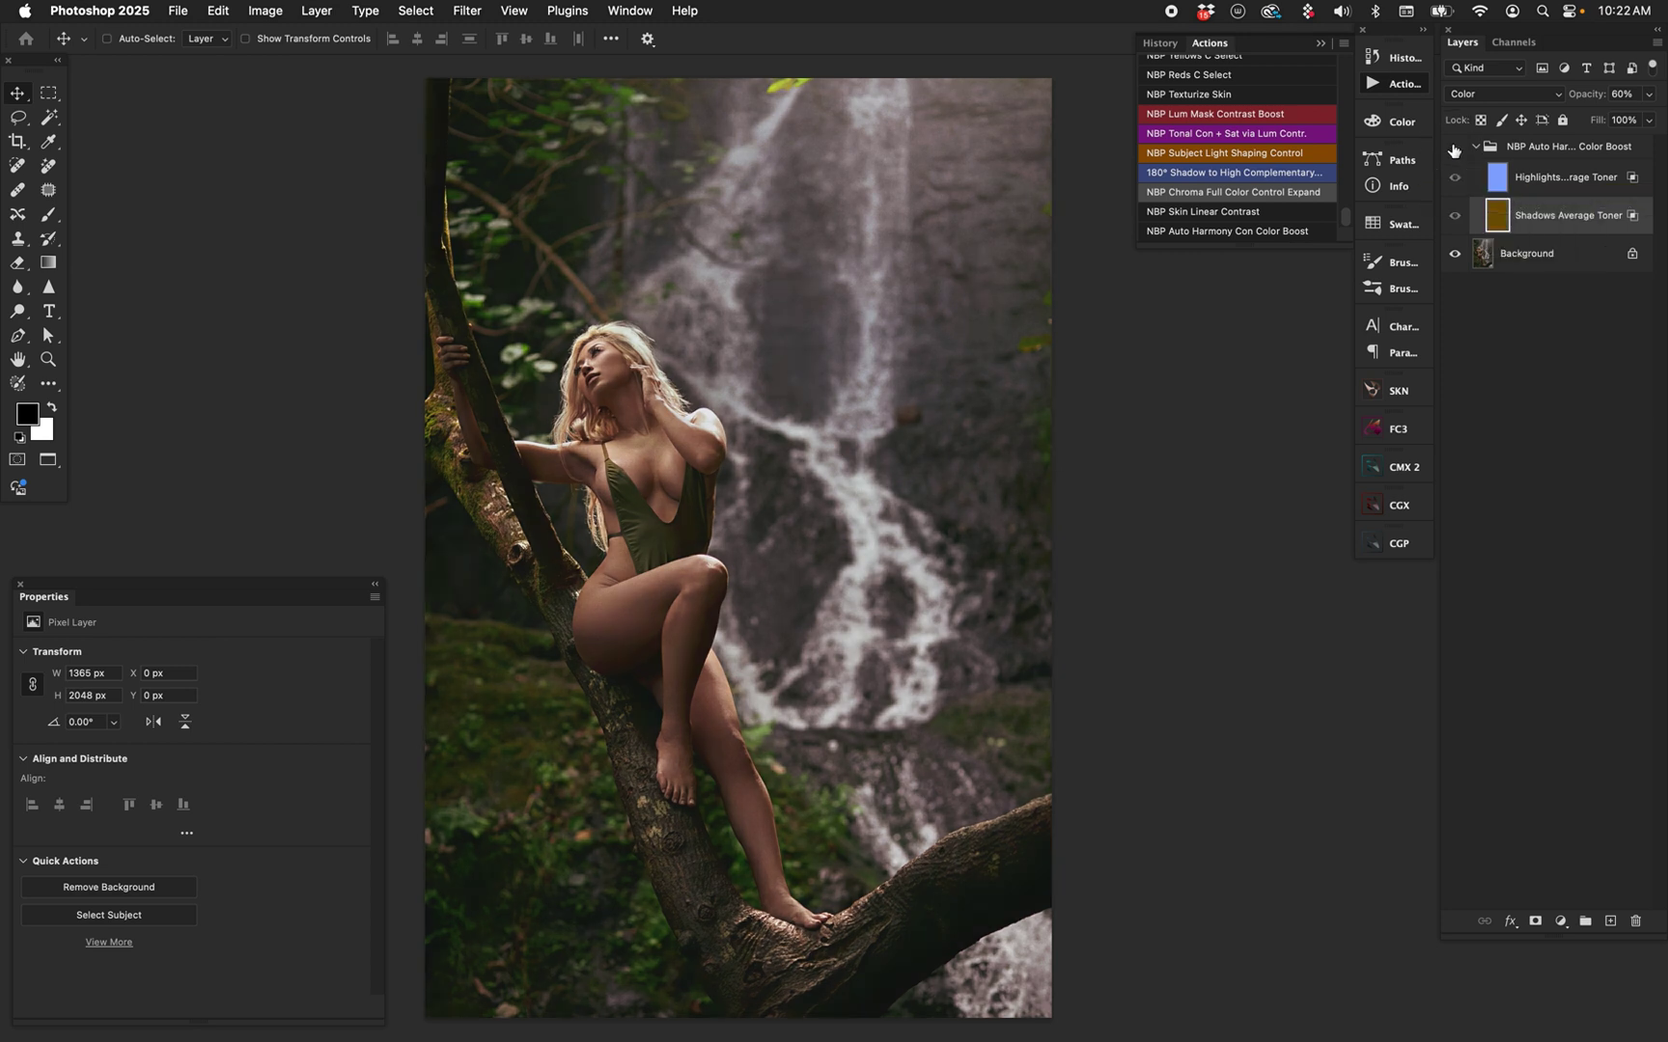
left_click(1453, 146)
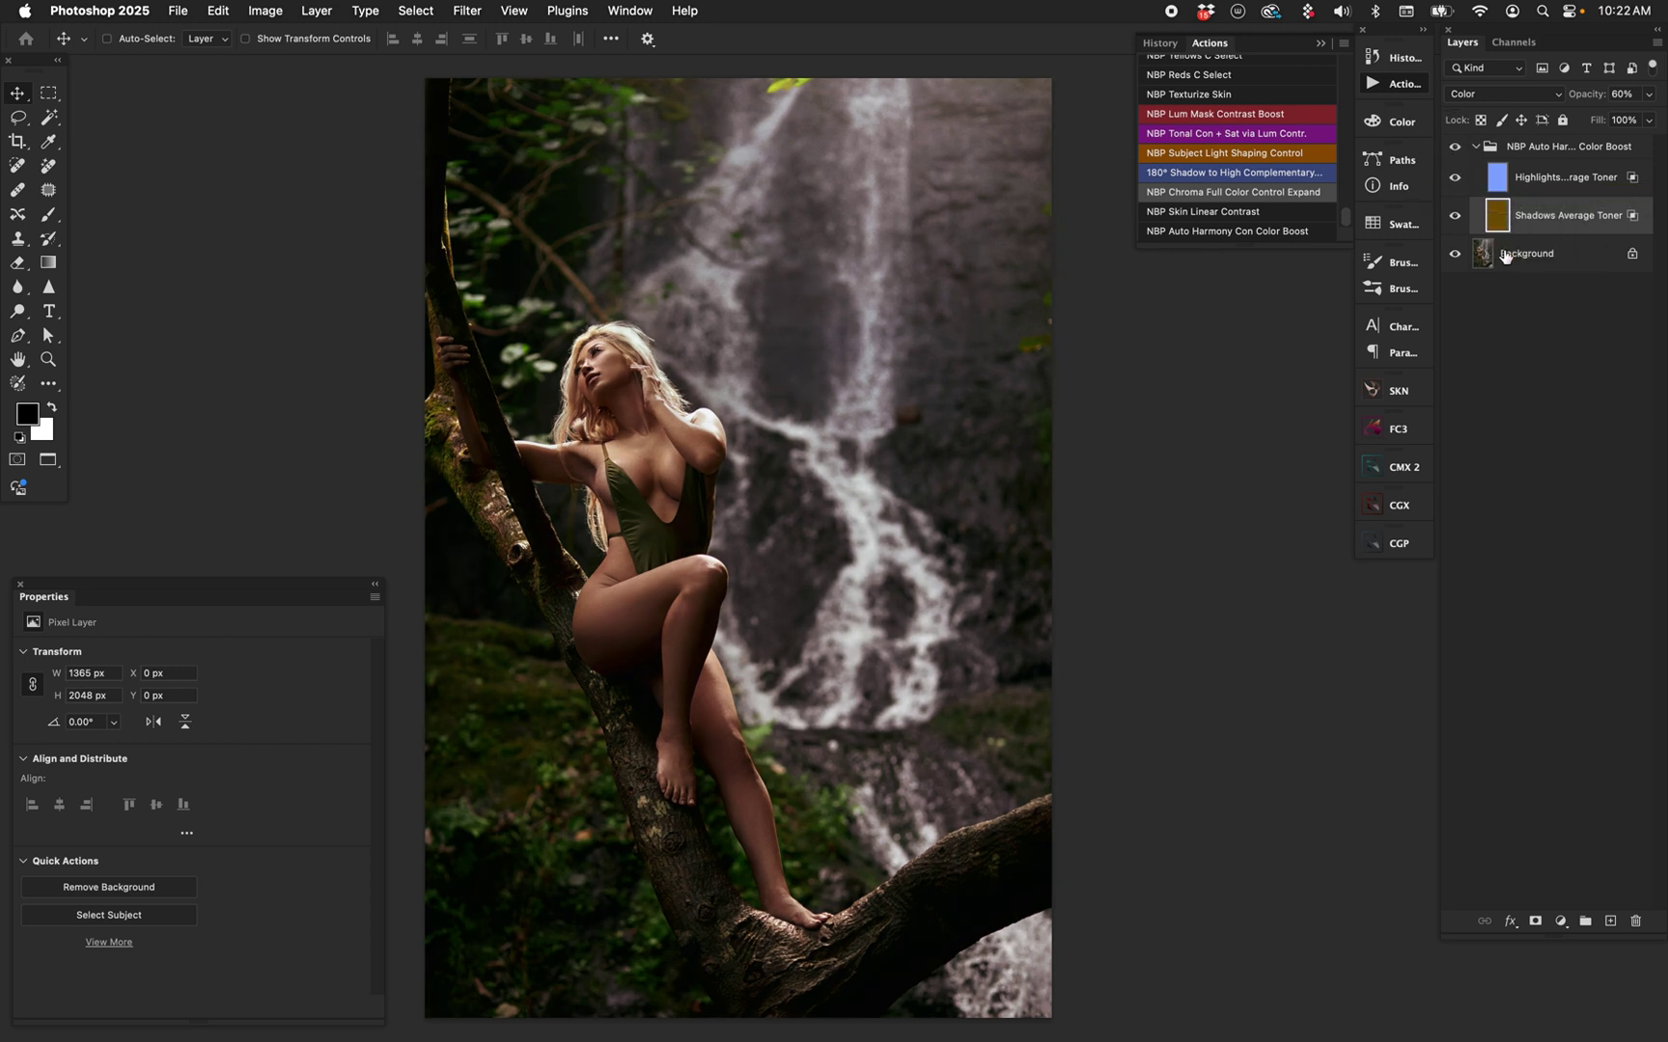
Add a Selective Color layer setting Blacks Magenta to -5% in Relative mode.
left_click(1484, 151)
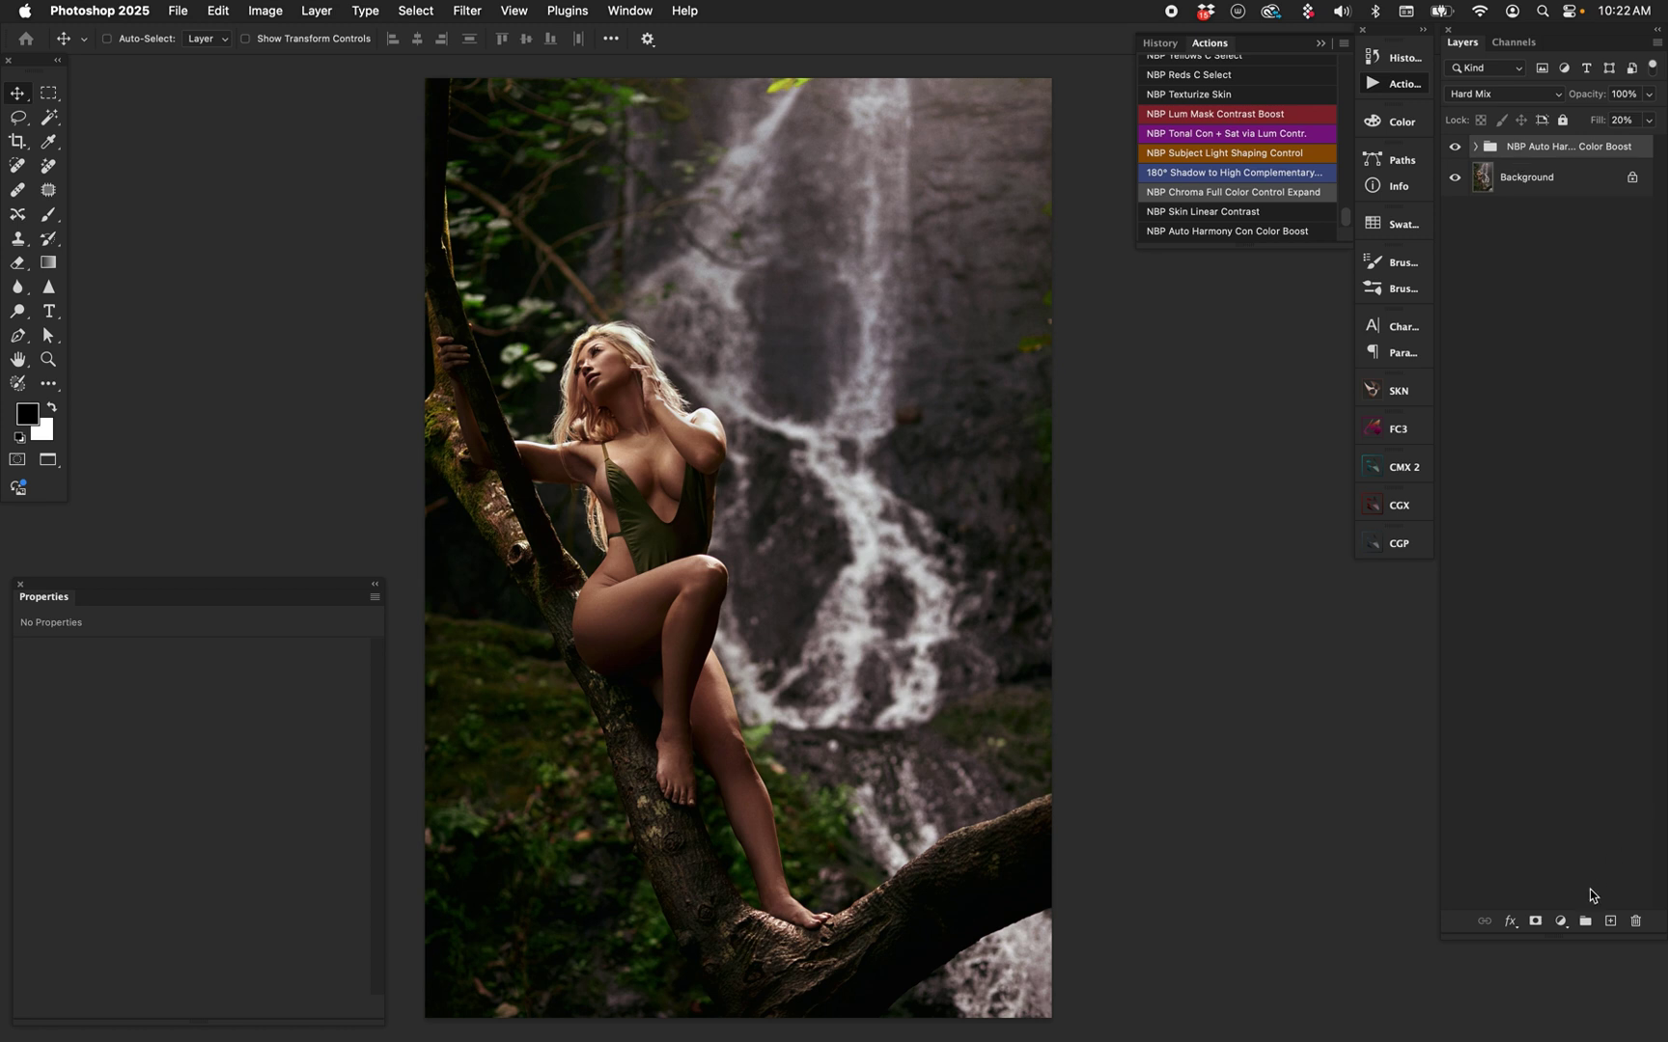
left_click(1563, 922)
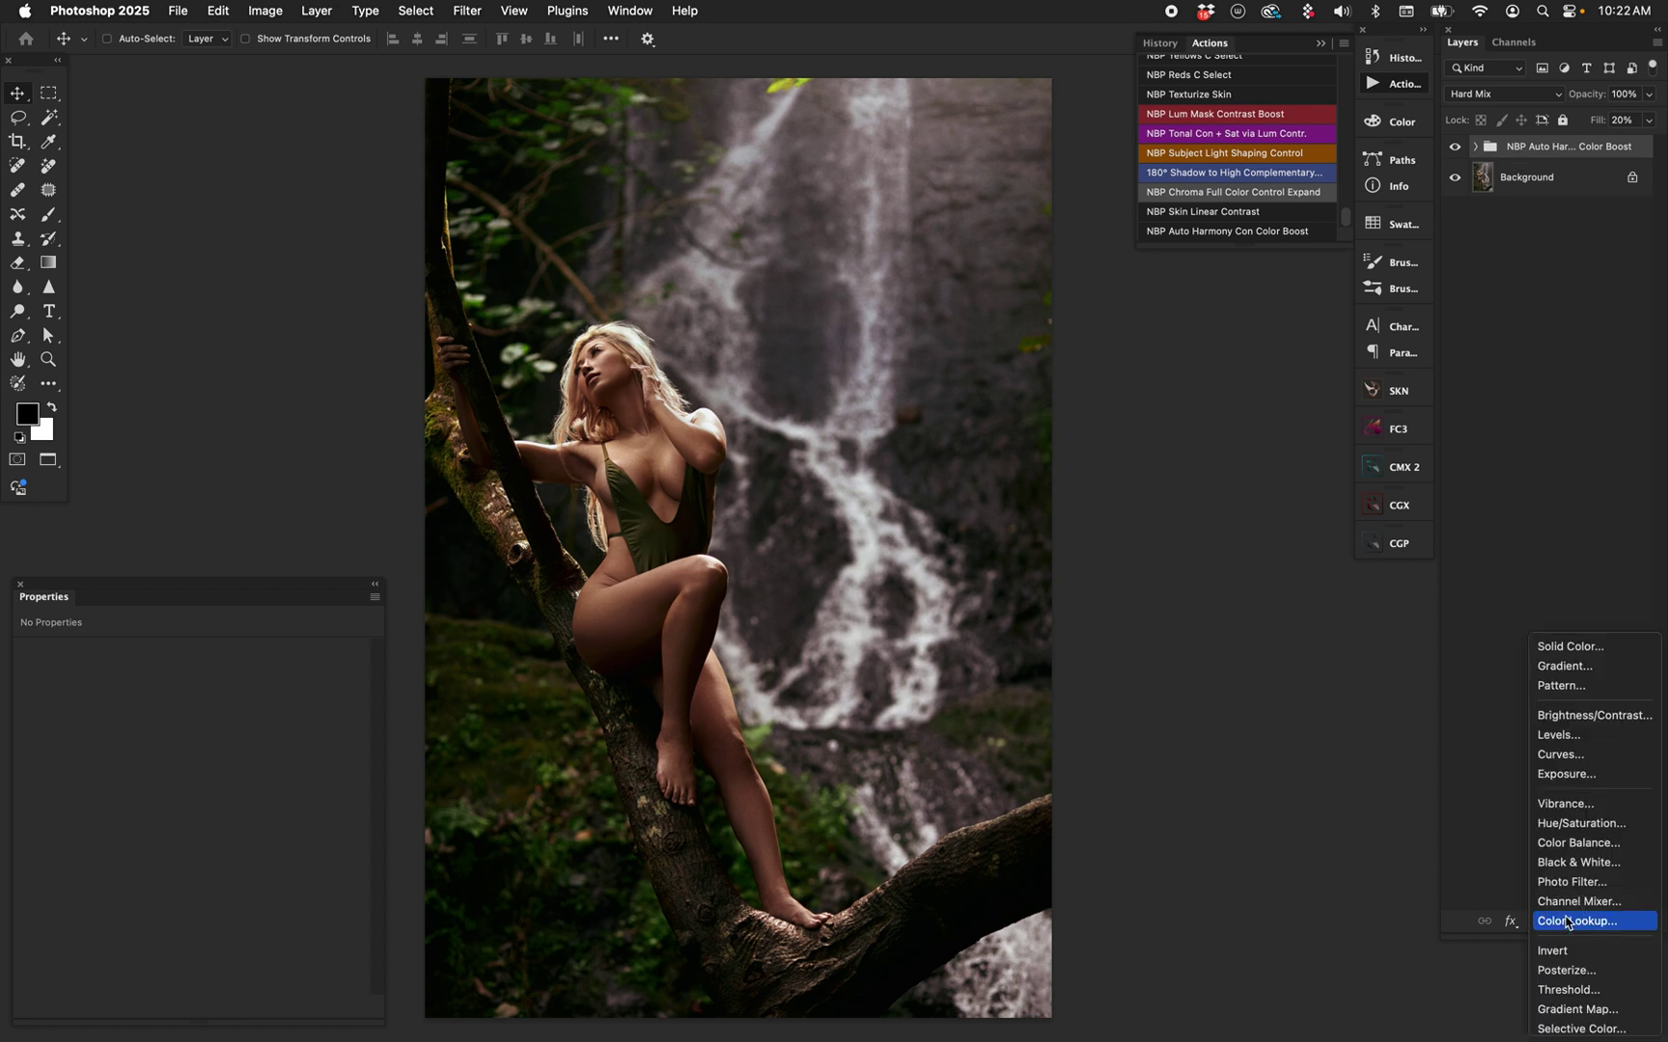
left_click(1568, 1029)
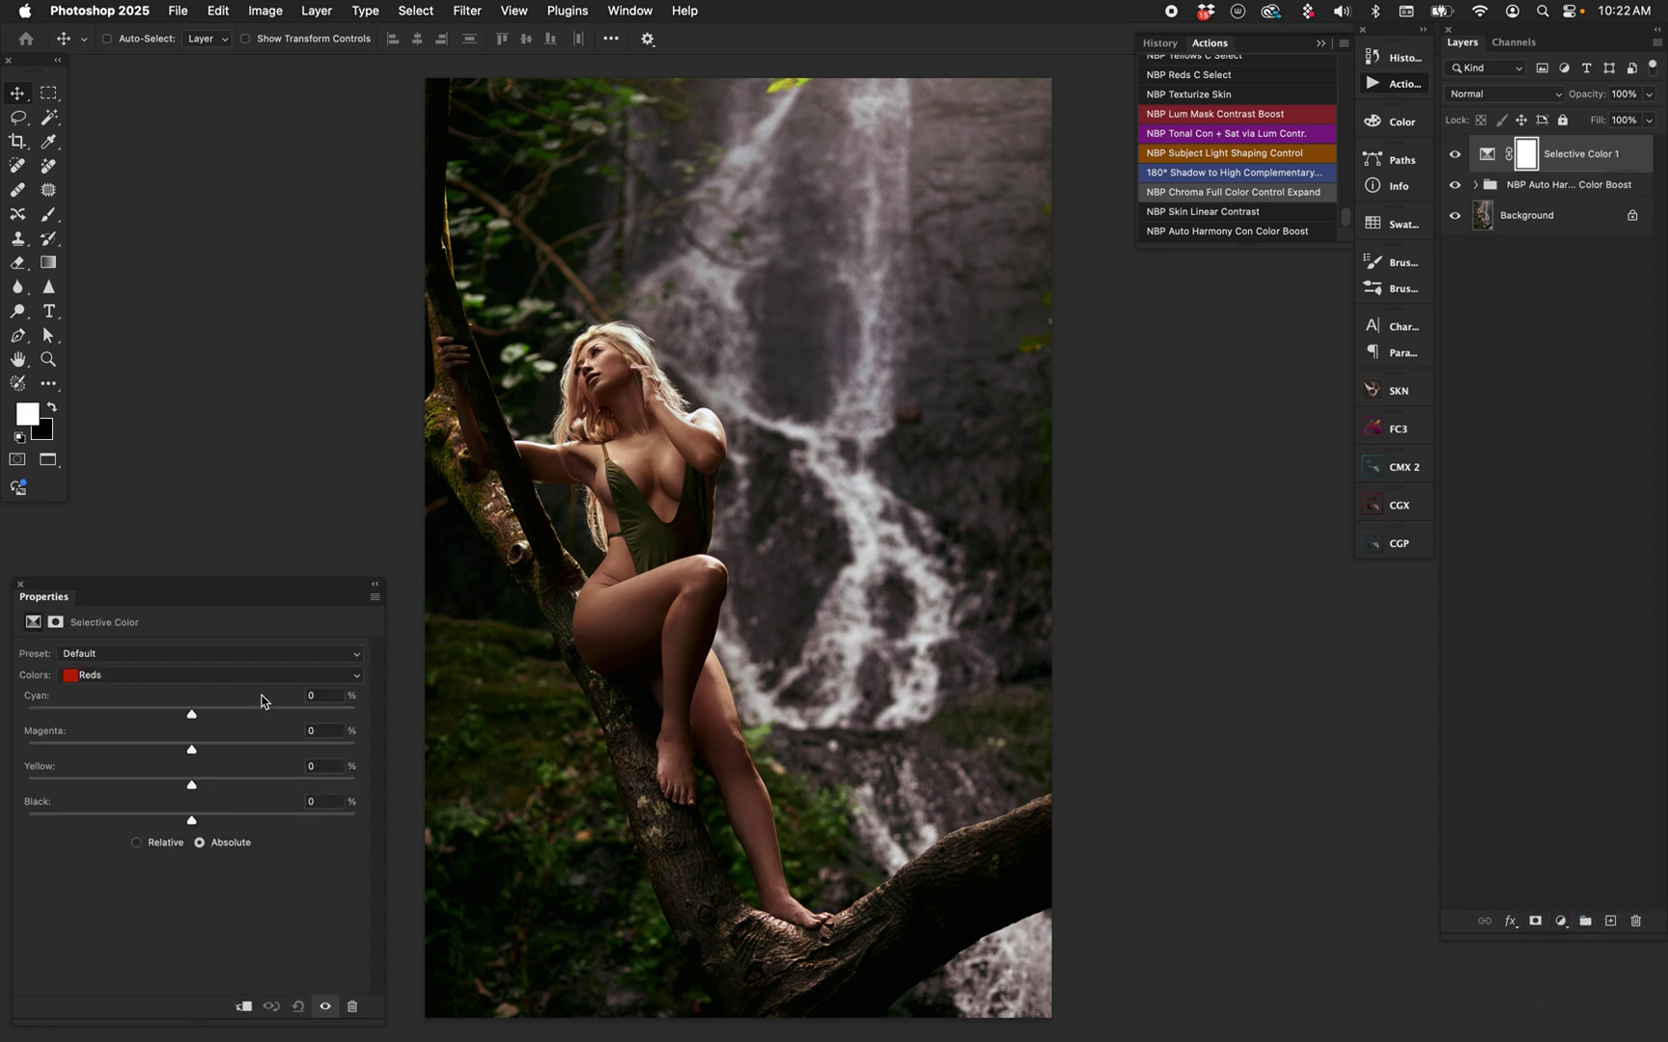
left_click(259, 681)
left_click(218, 784)
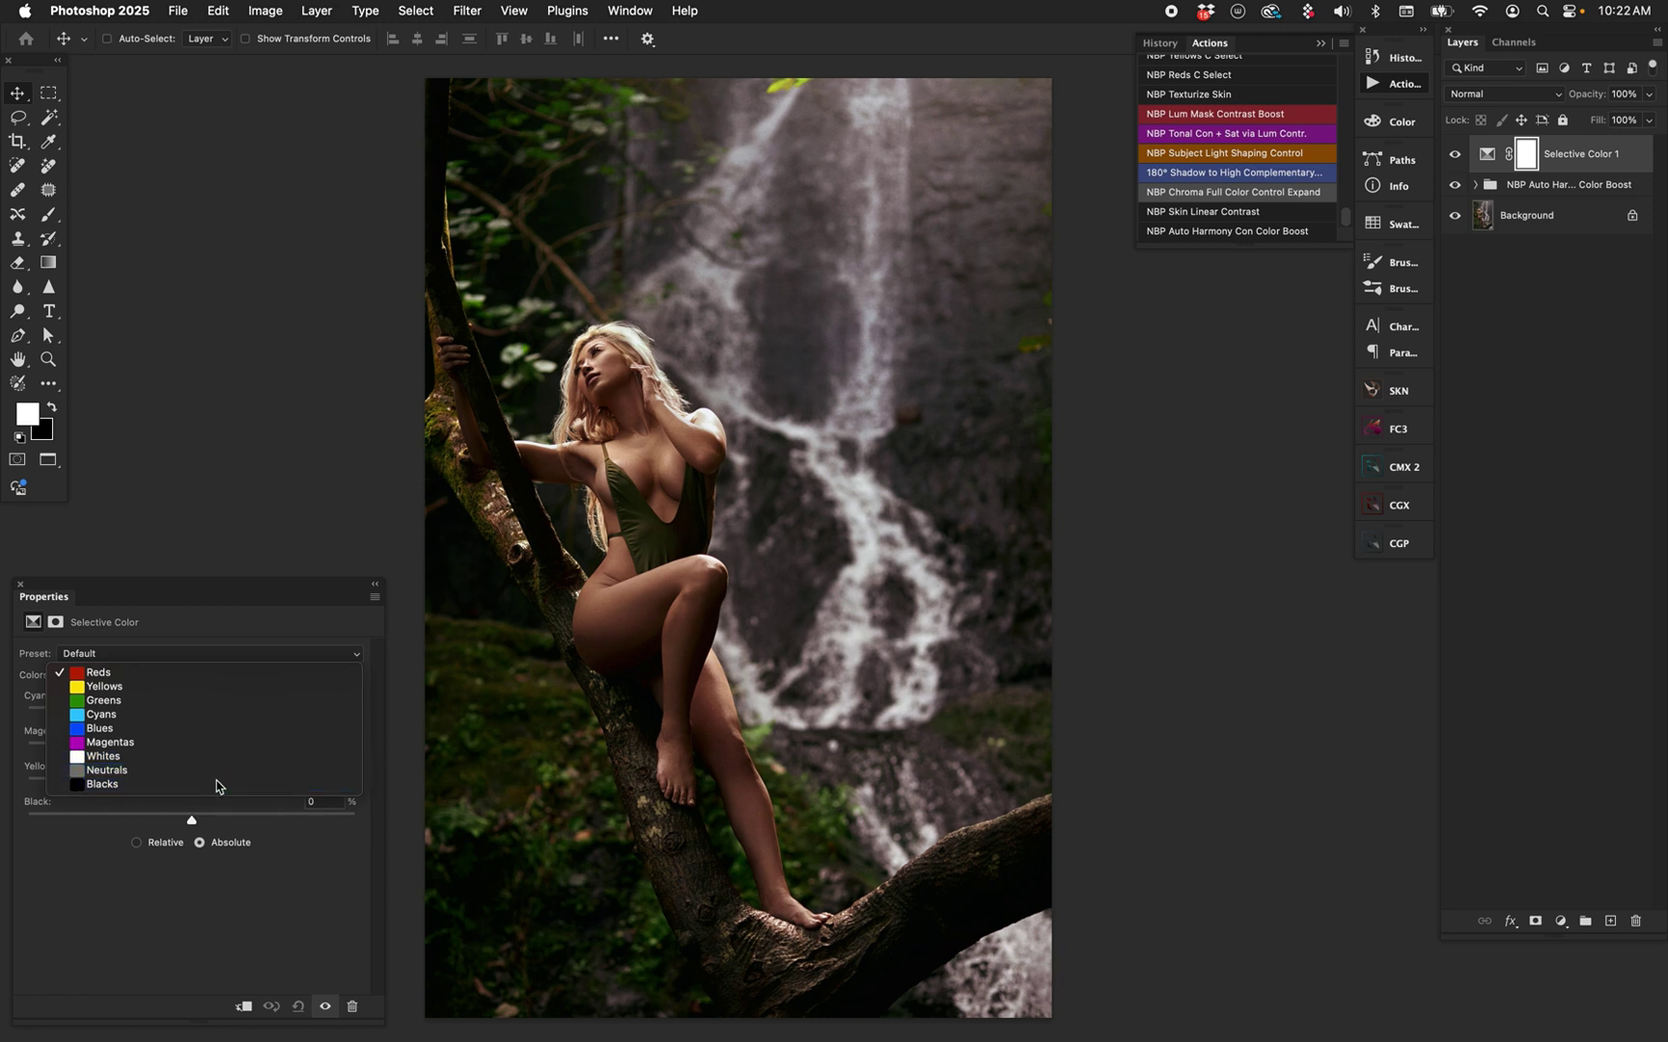
left_click(136, 843)
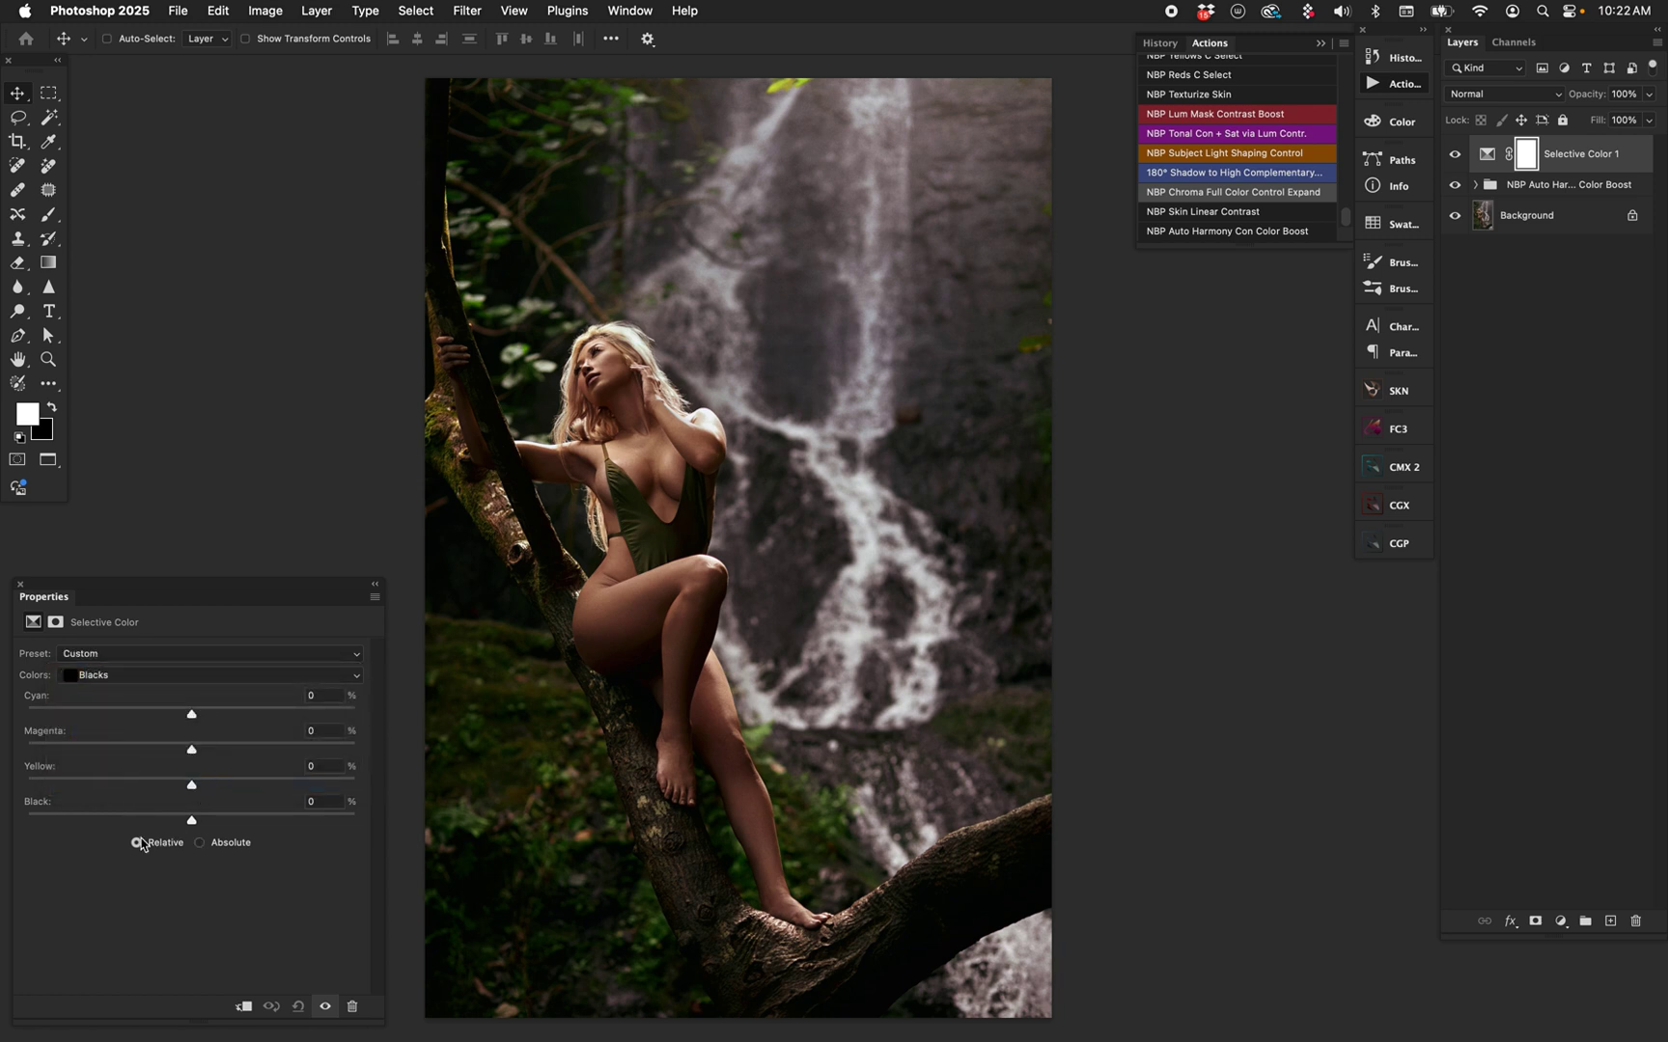
left_click_drag(193, 756, 185, 755)
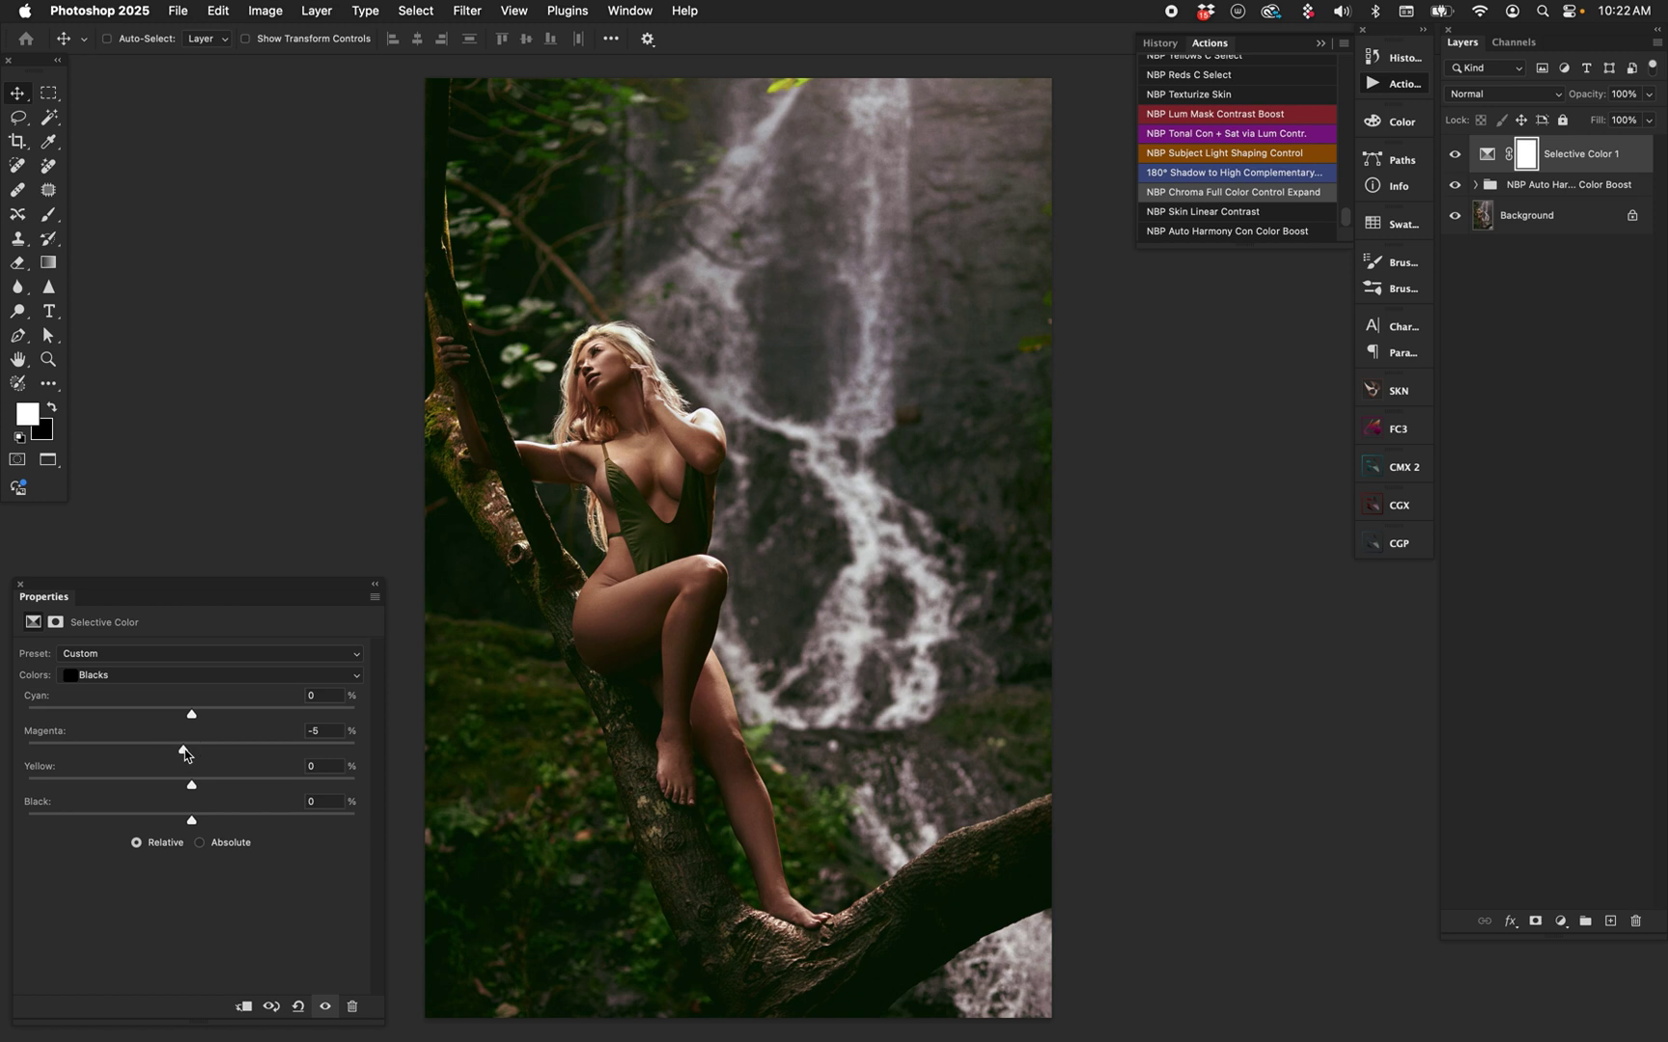
Compare the Selective Color layer on and off, then return to the floating window view.
left_click(1455, 218, "alt")
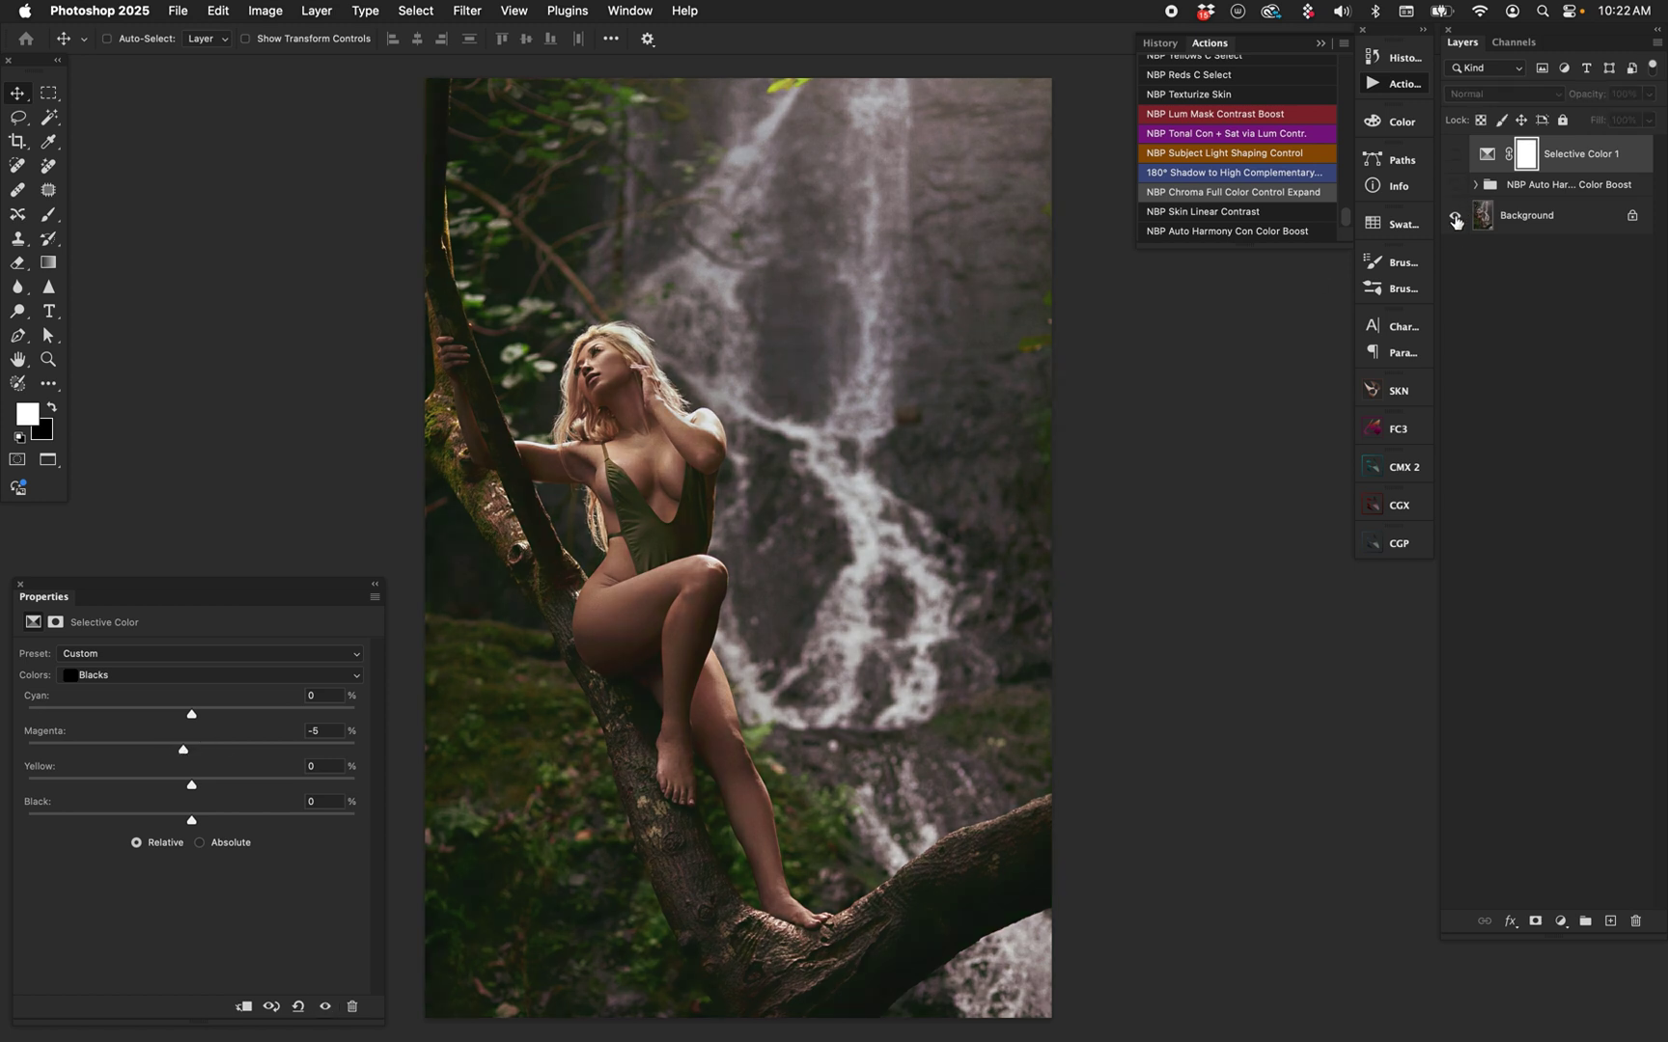
left_click(1455, 218, "alt")
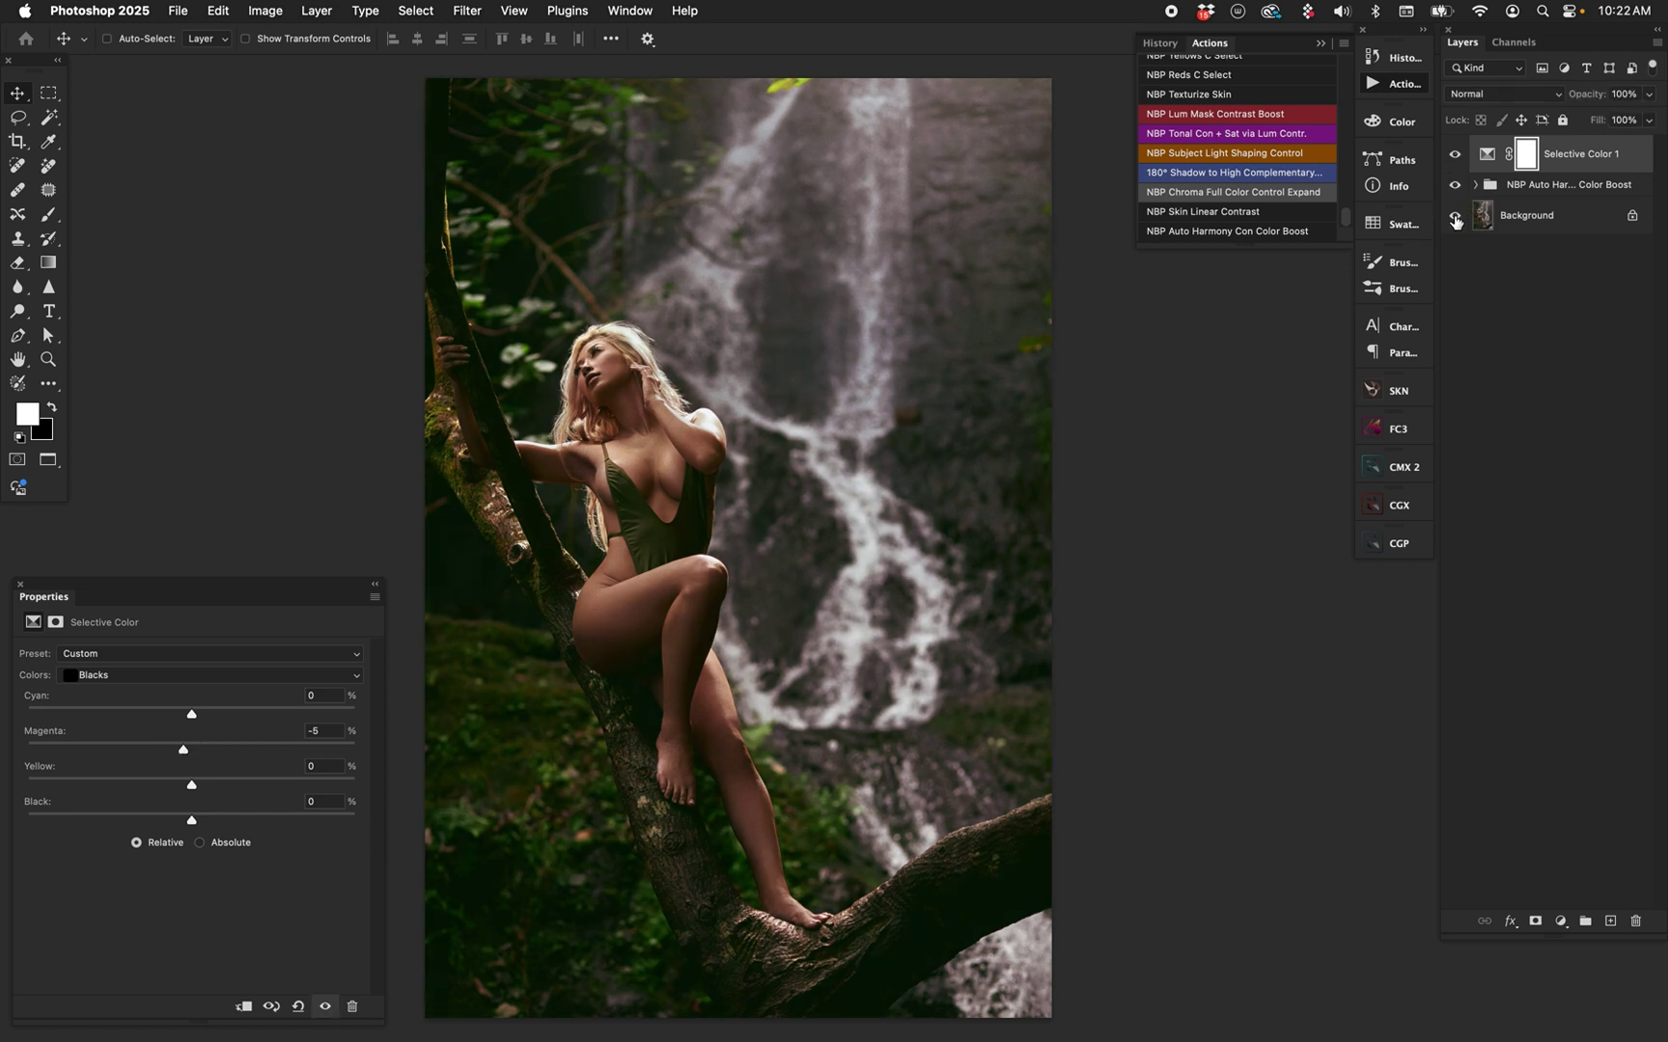
left_click(1519, 191)
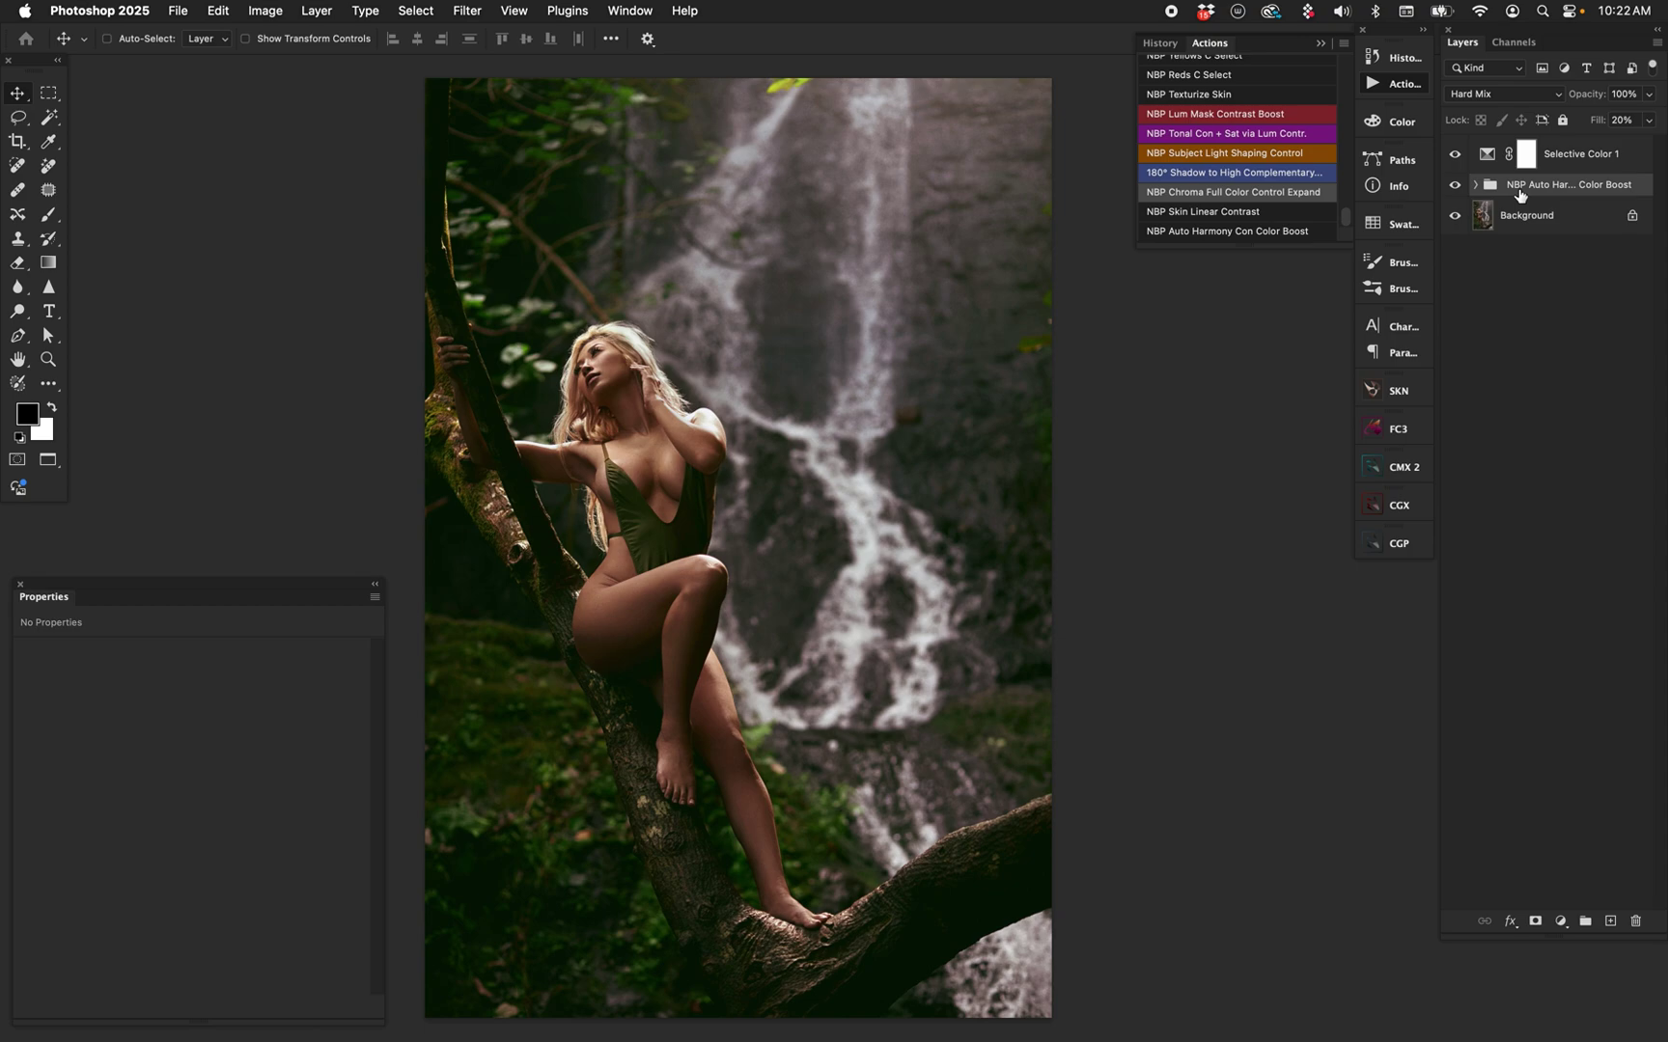
key("f")
key("f")
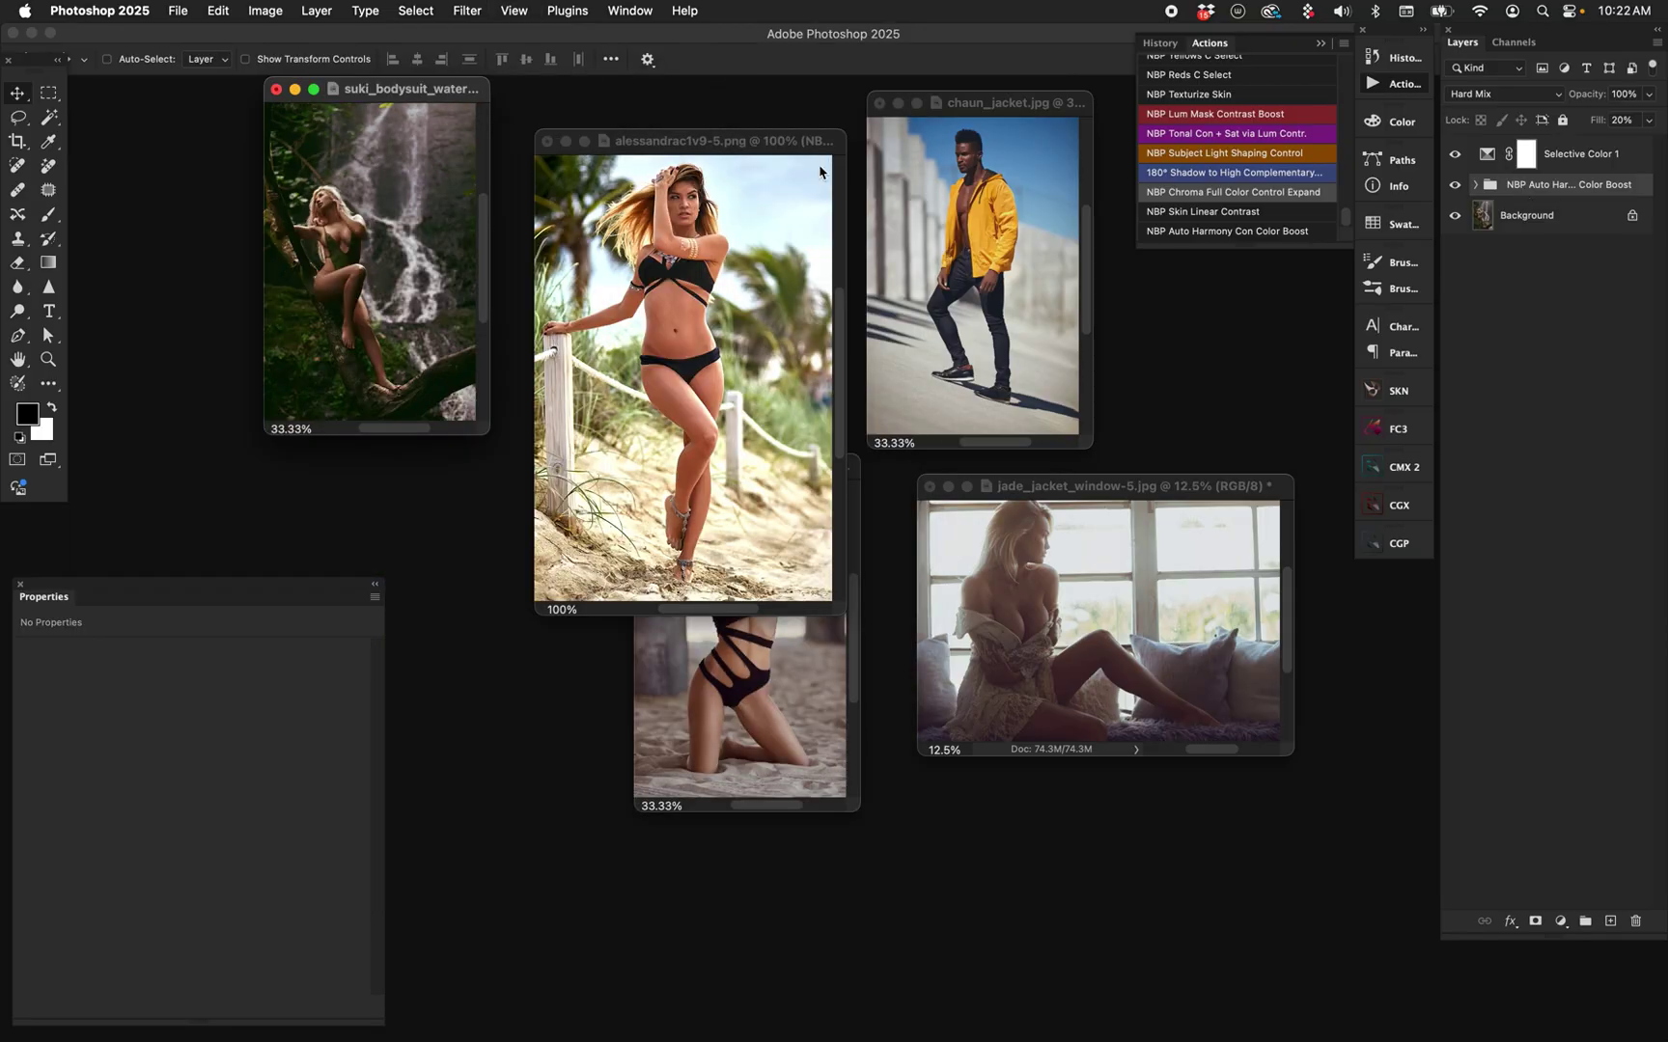
Bring the kneeling swimwear photo up full screen at 100% zoom, centred.
left_click(772, 666)
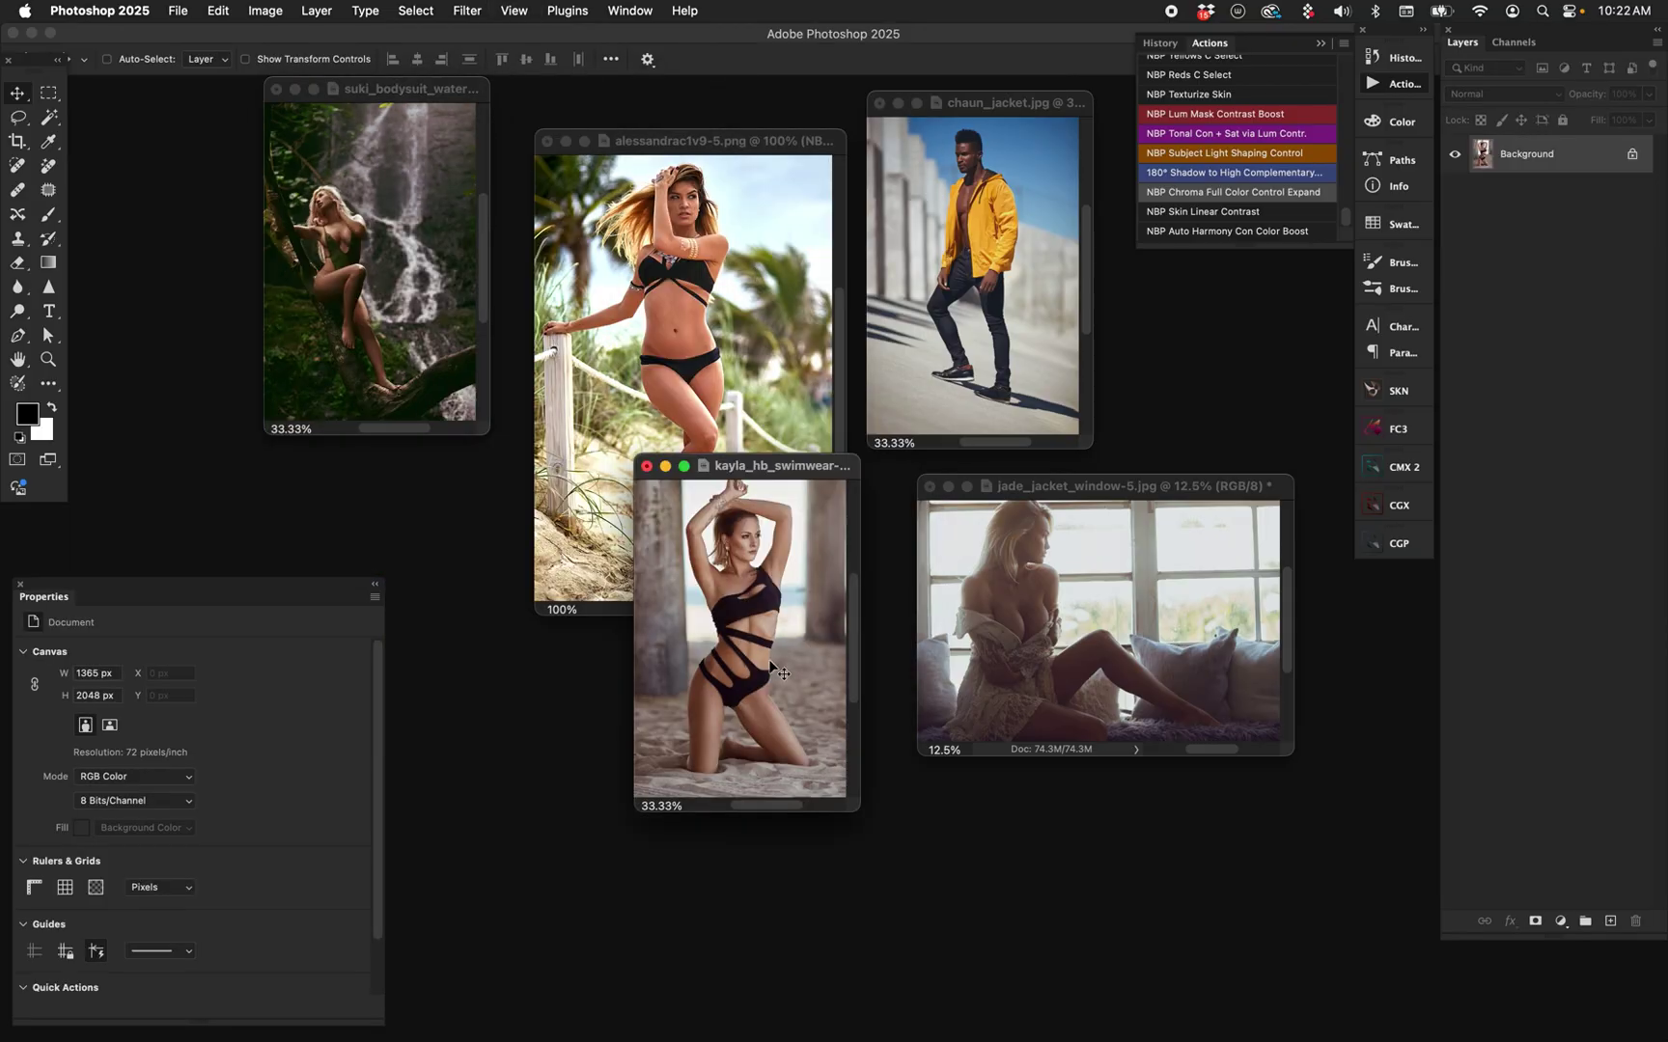
key("super+plus")
key("super+plus")
key("super+plus")
key("super+minus")
key("f")
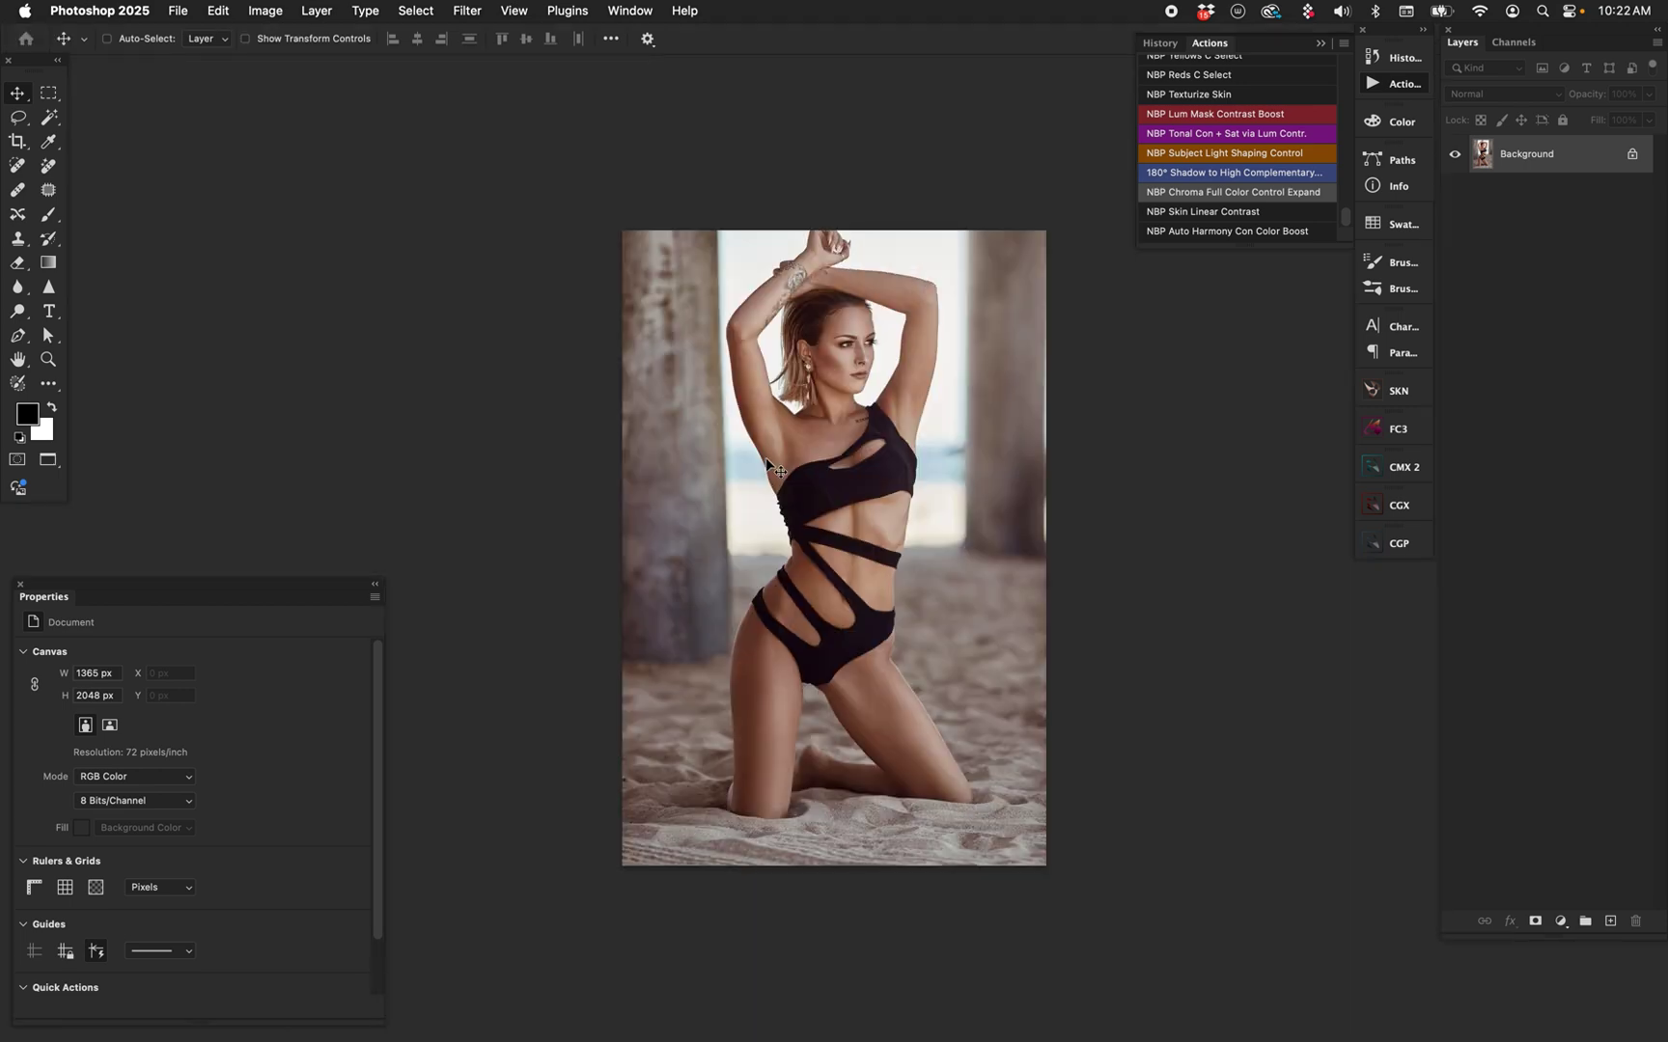
key("super+plus")
left_click_drag(829, 422, 809, 421)
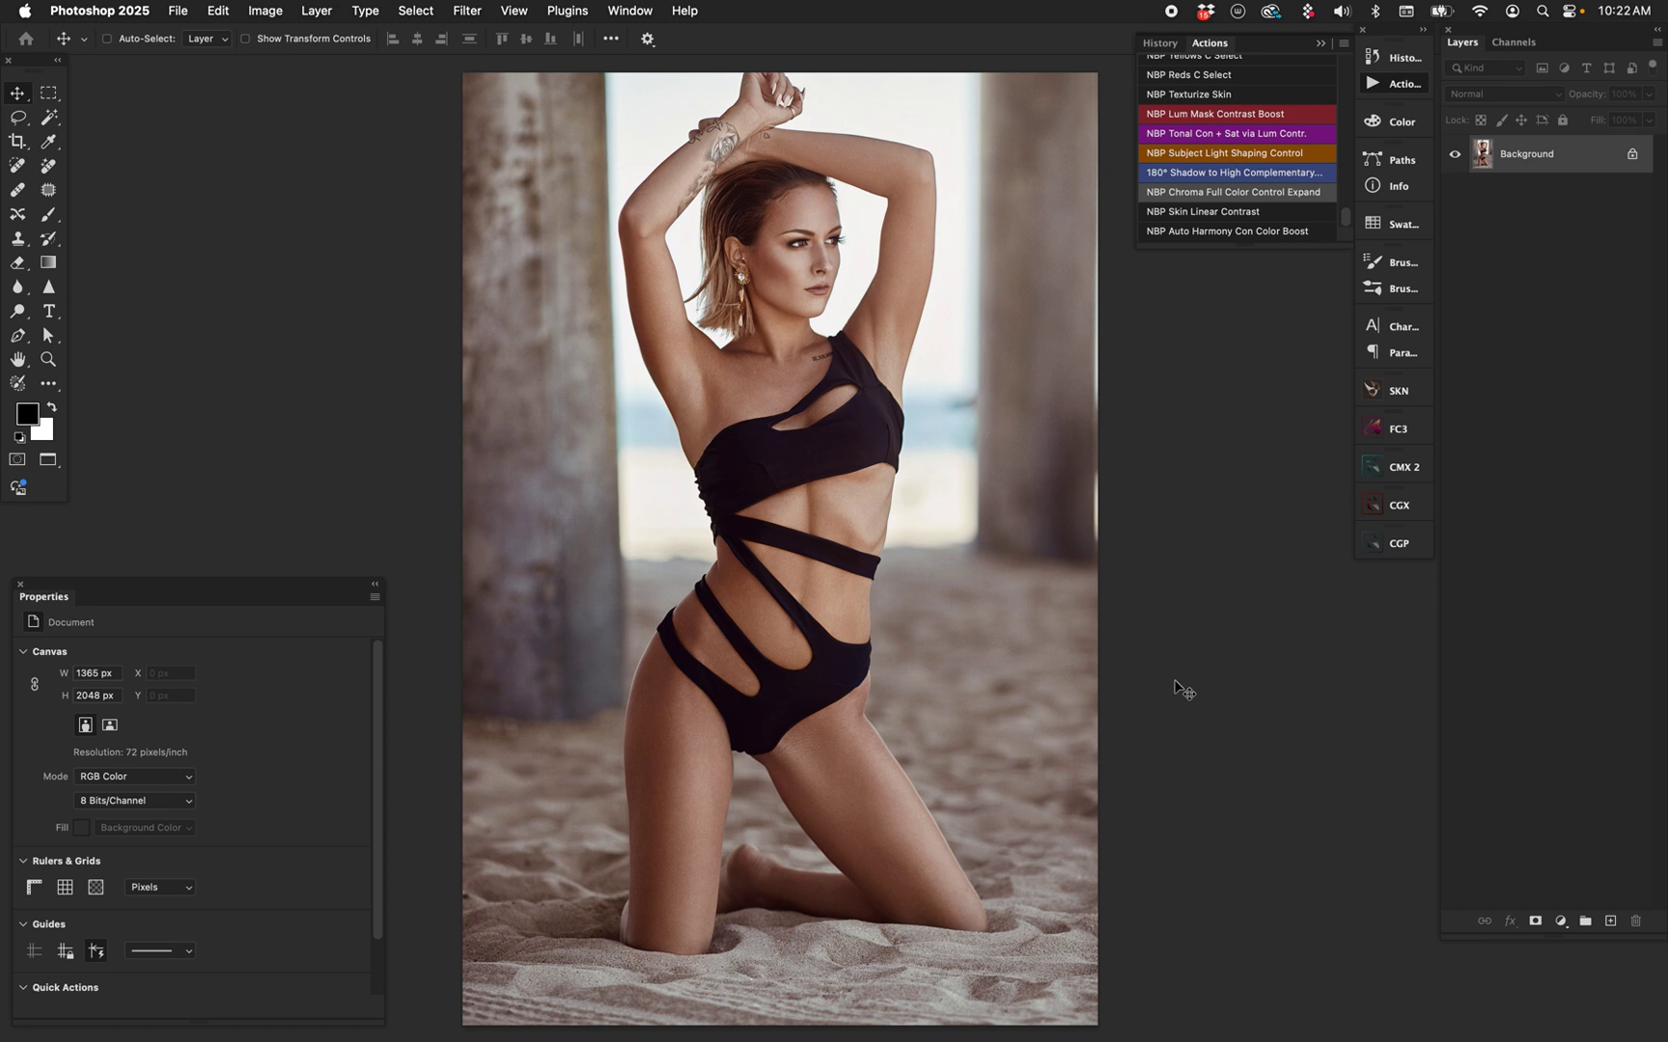
Apply the Auto Harmony color boost and raise the shadows toner opacity to 60%.
left_click(1203, 232)
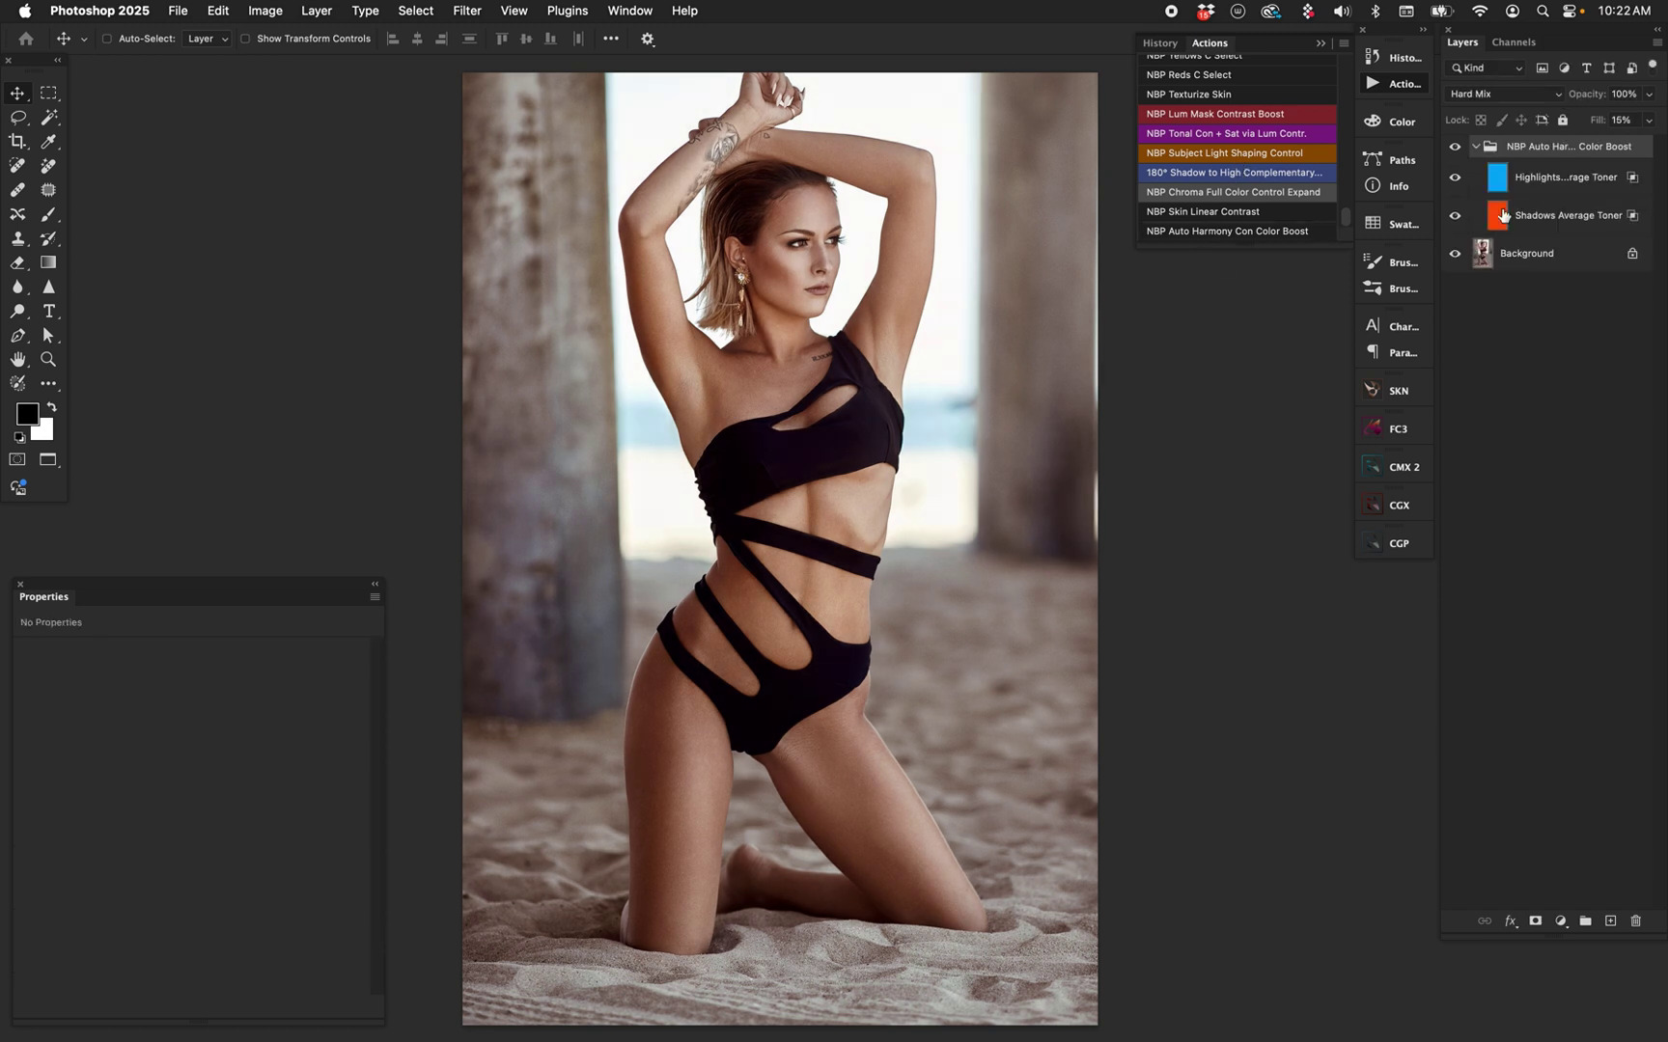
left_click(1457, 146)
left_click(1525, 186)
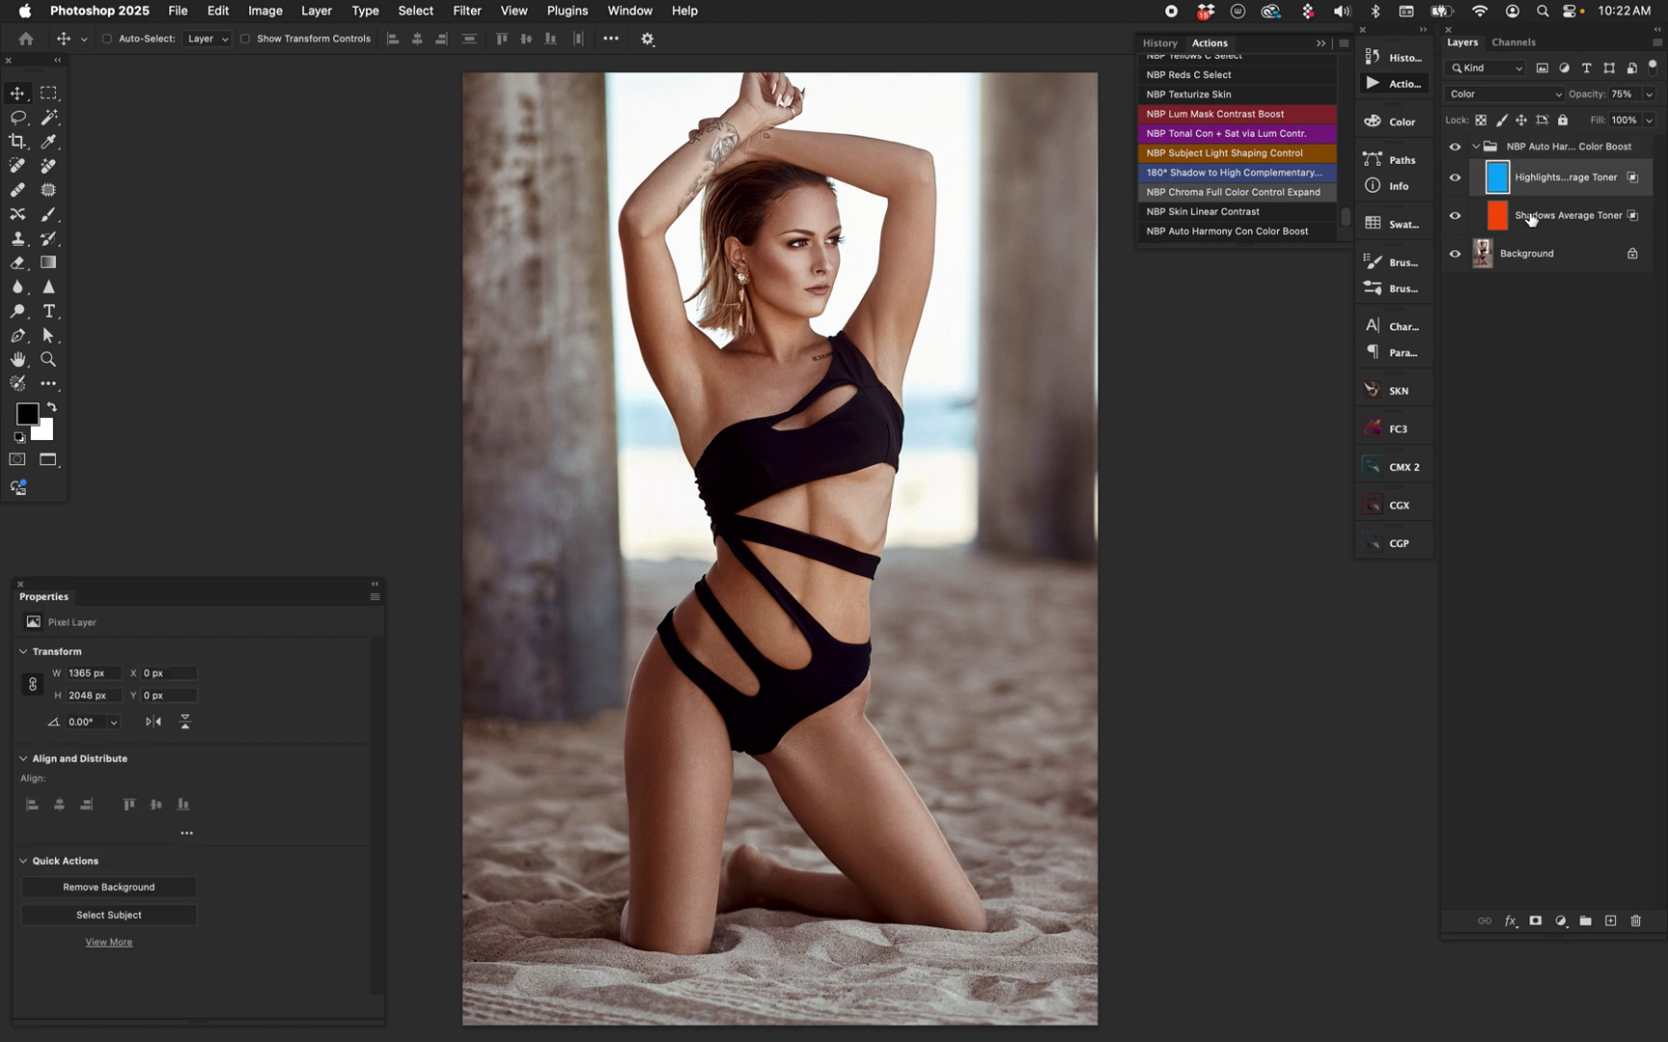
left_click(1531, 221)
key("6")
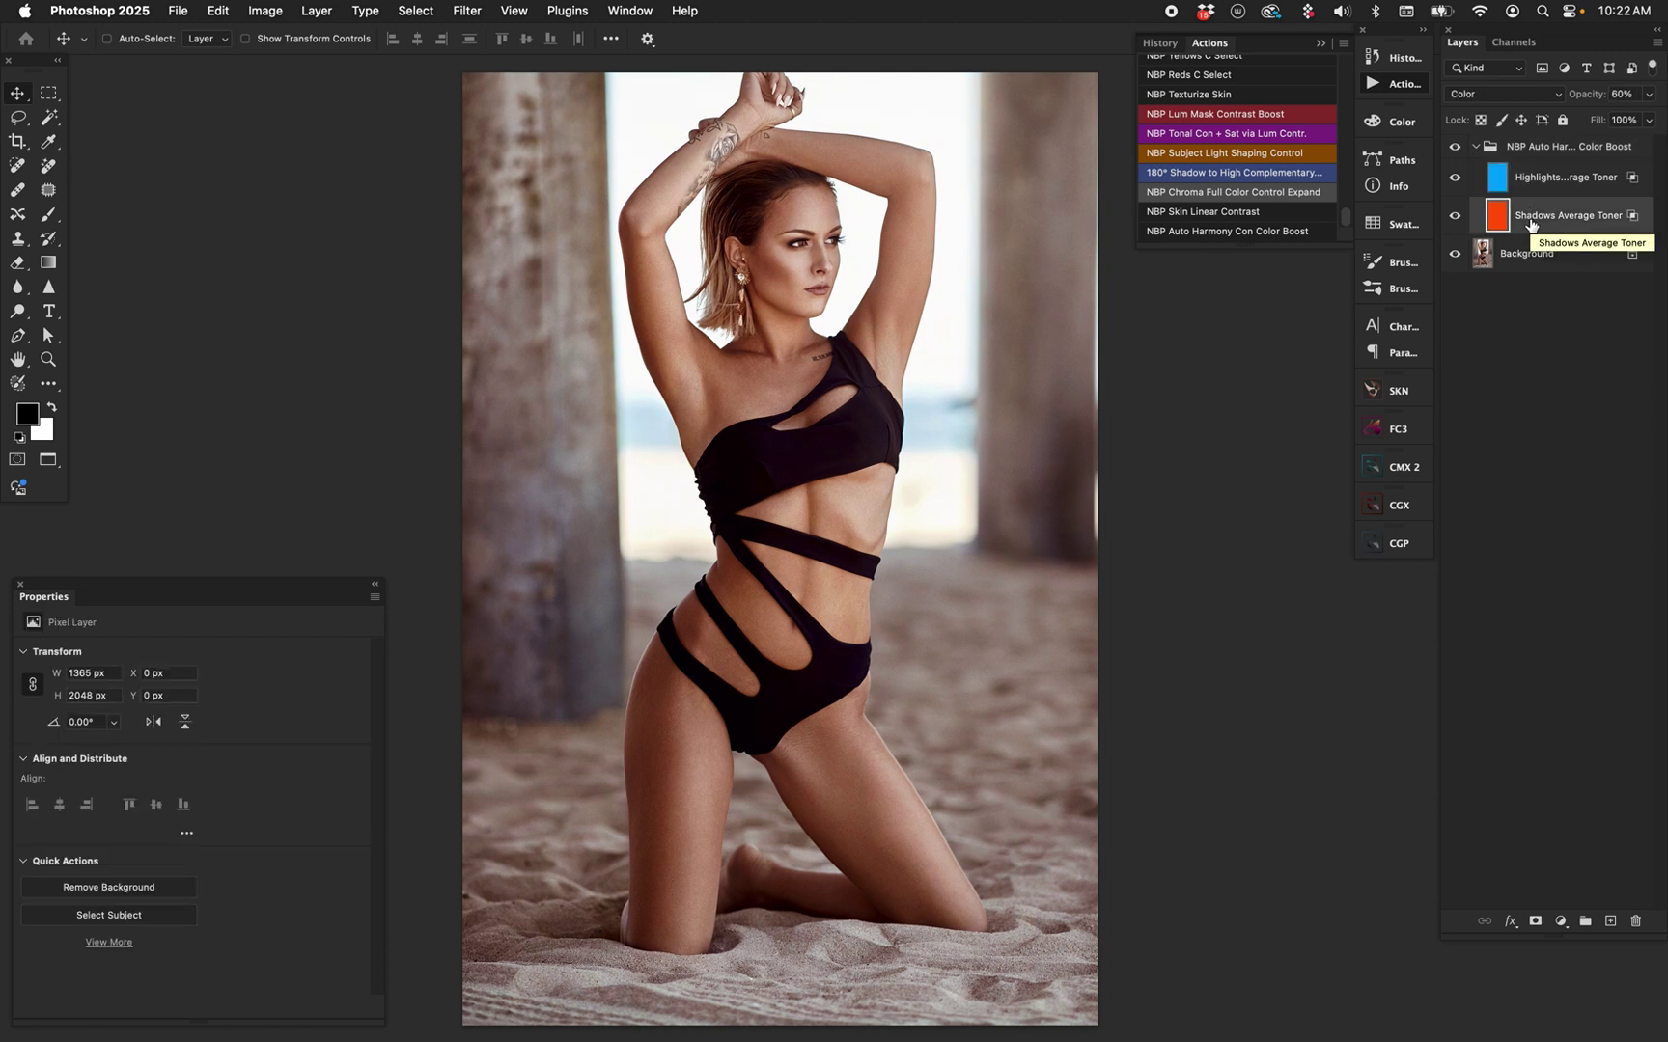
left_click(1538, 194)
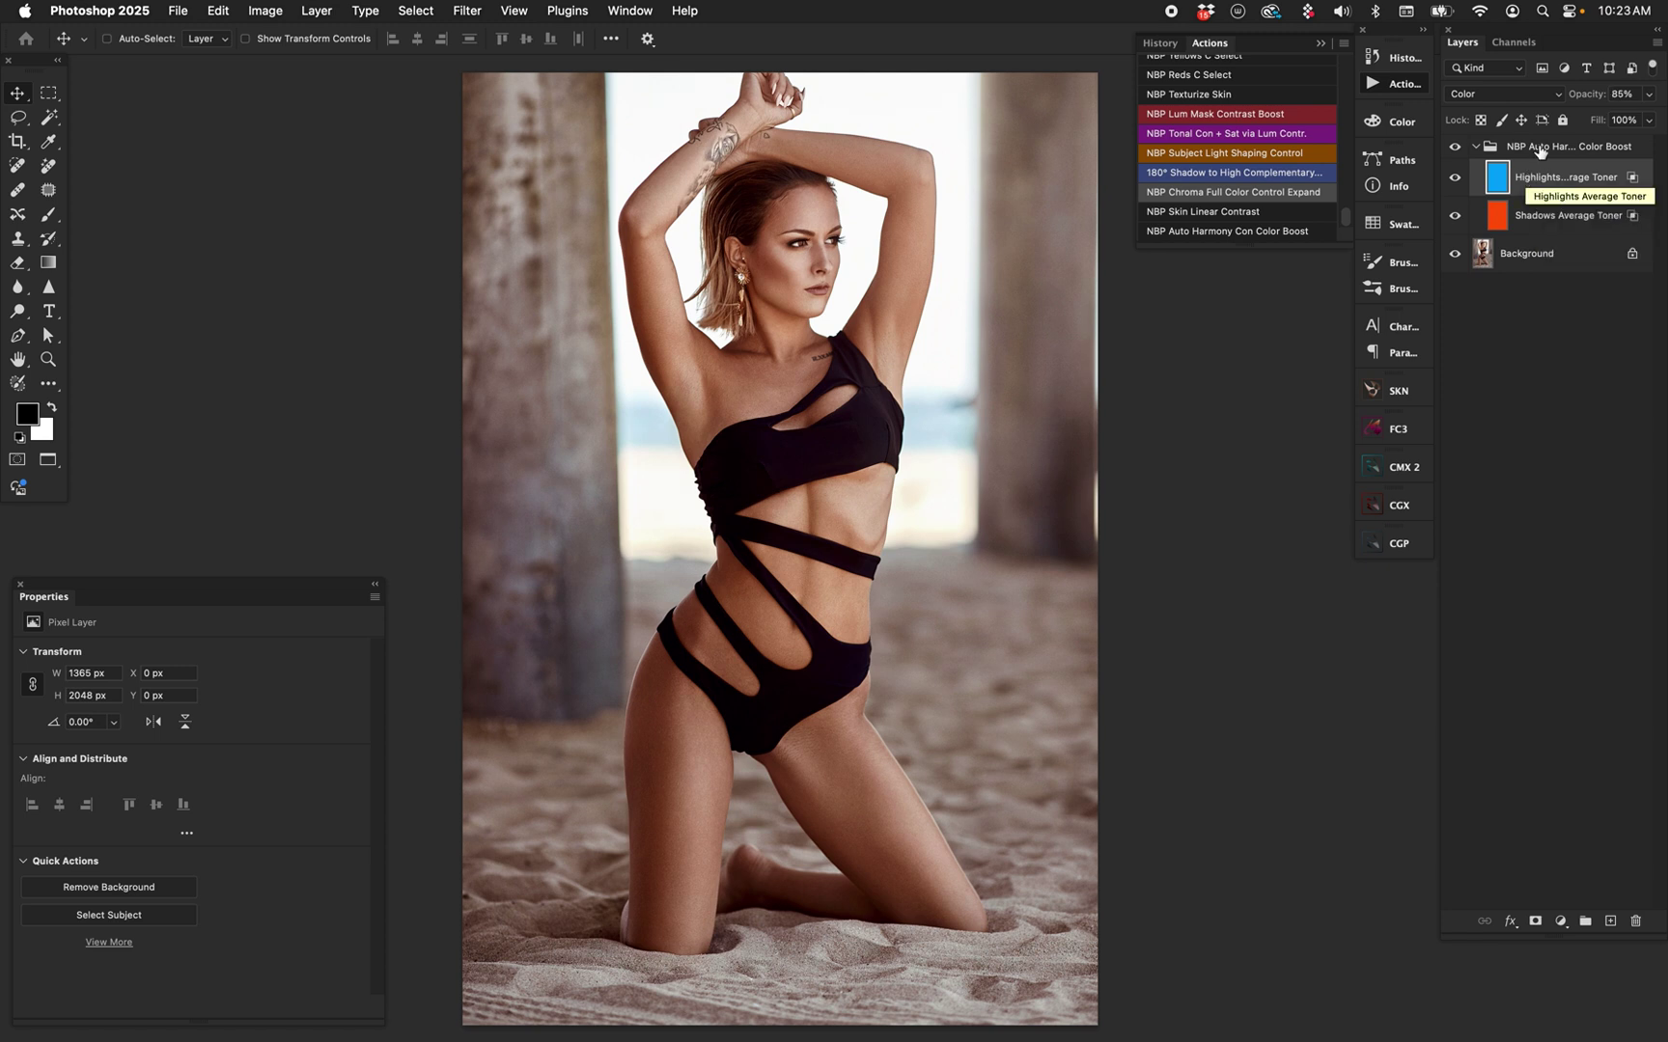
left_click(1541, 147)
Set the color boost group's fill to 25% and compare the effect on and off.
left_click(1621, 120)
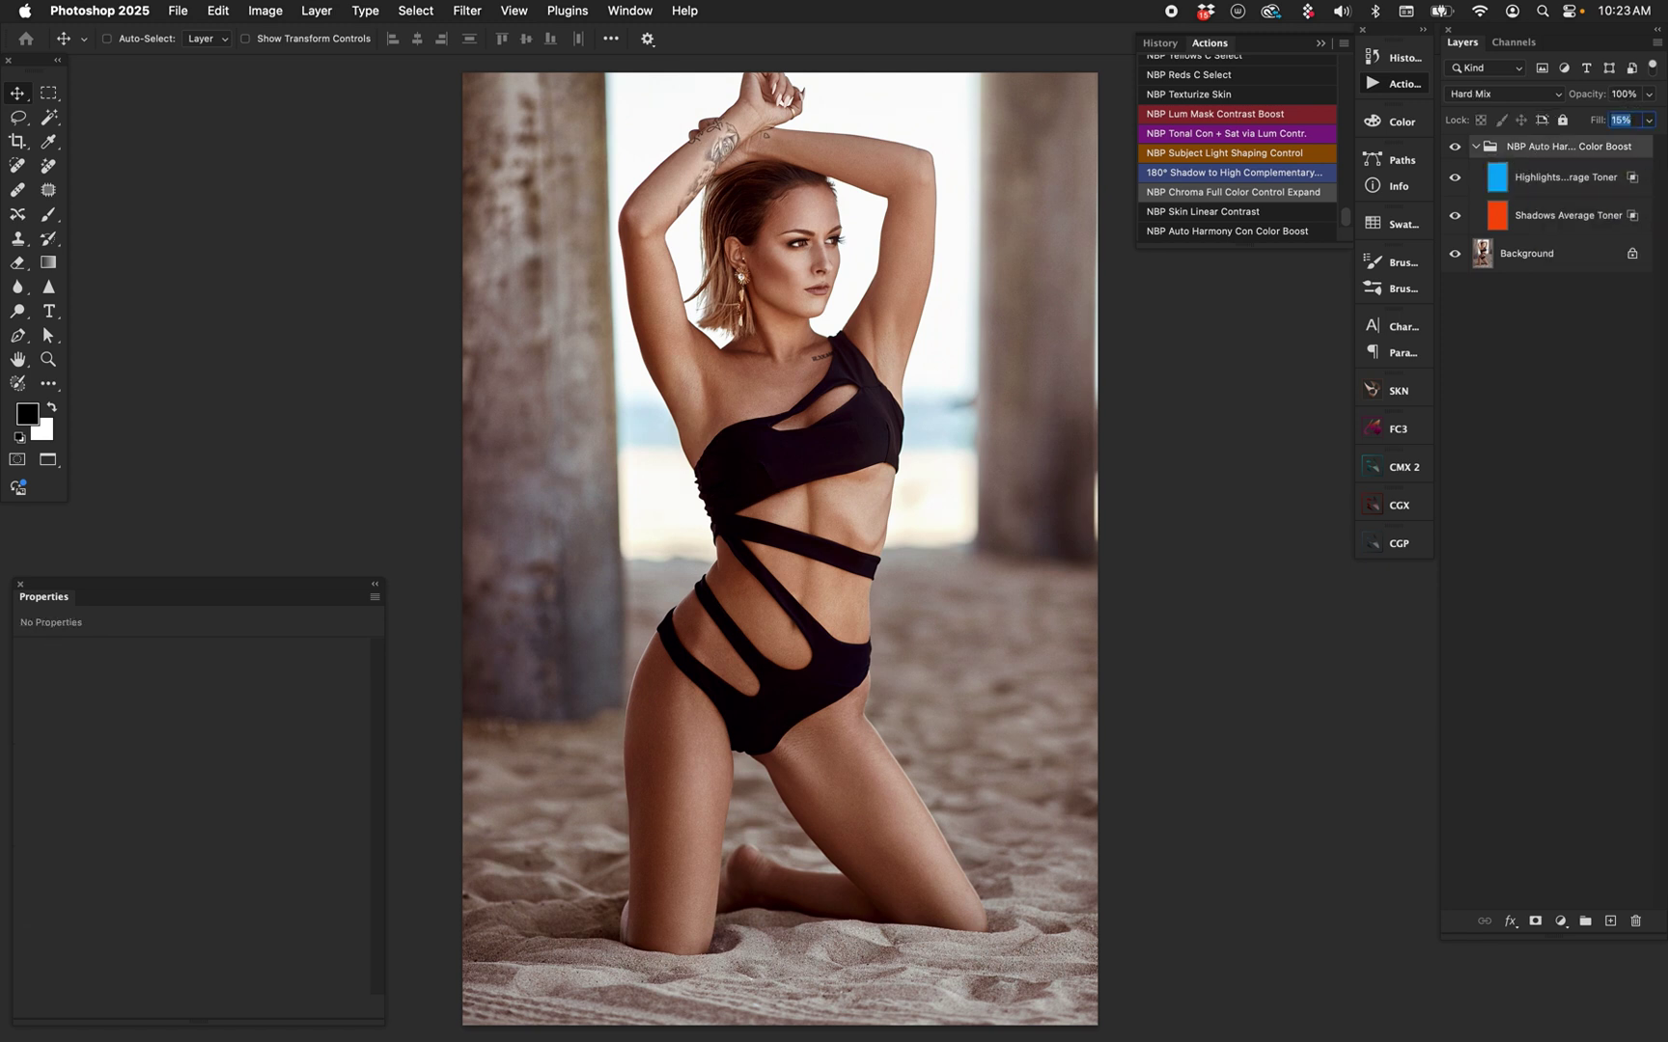
type("25")
key("Return")
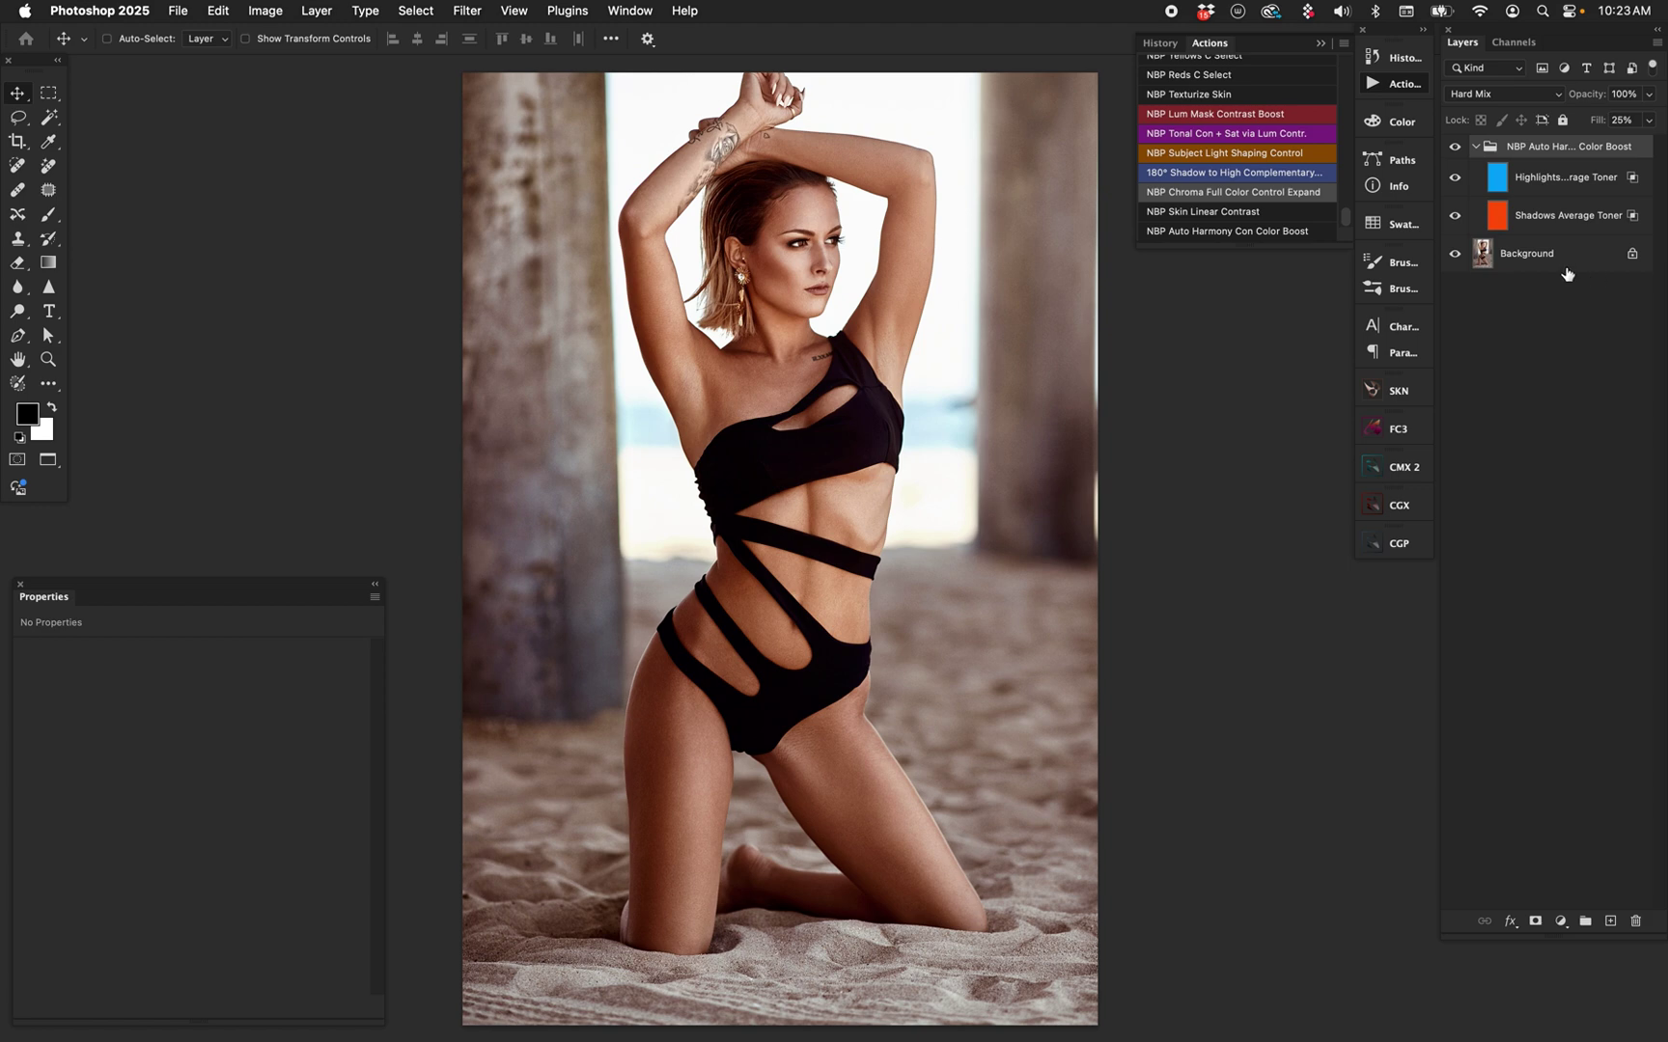
left_click(1455, 149)
left_click(1456, 149)
left_click(1455, 149)
left_click(1456, 148)
left_click(1456, 149)
left_click(1456, 149)
left_click(1474, 147)
left_click(1457, 149)
left_click(1456, 149)
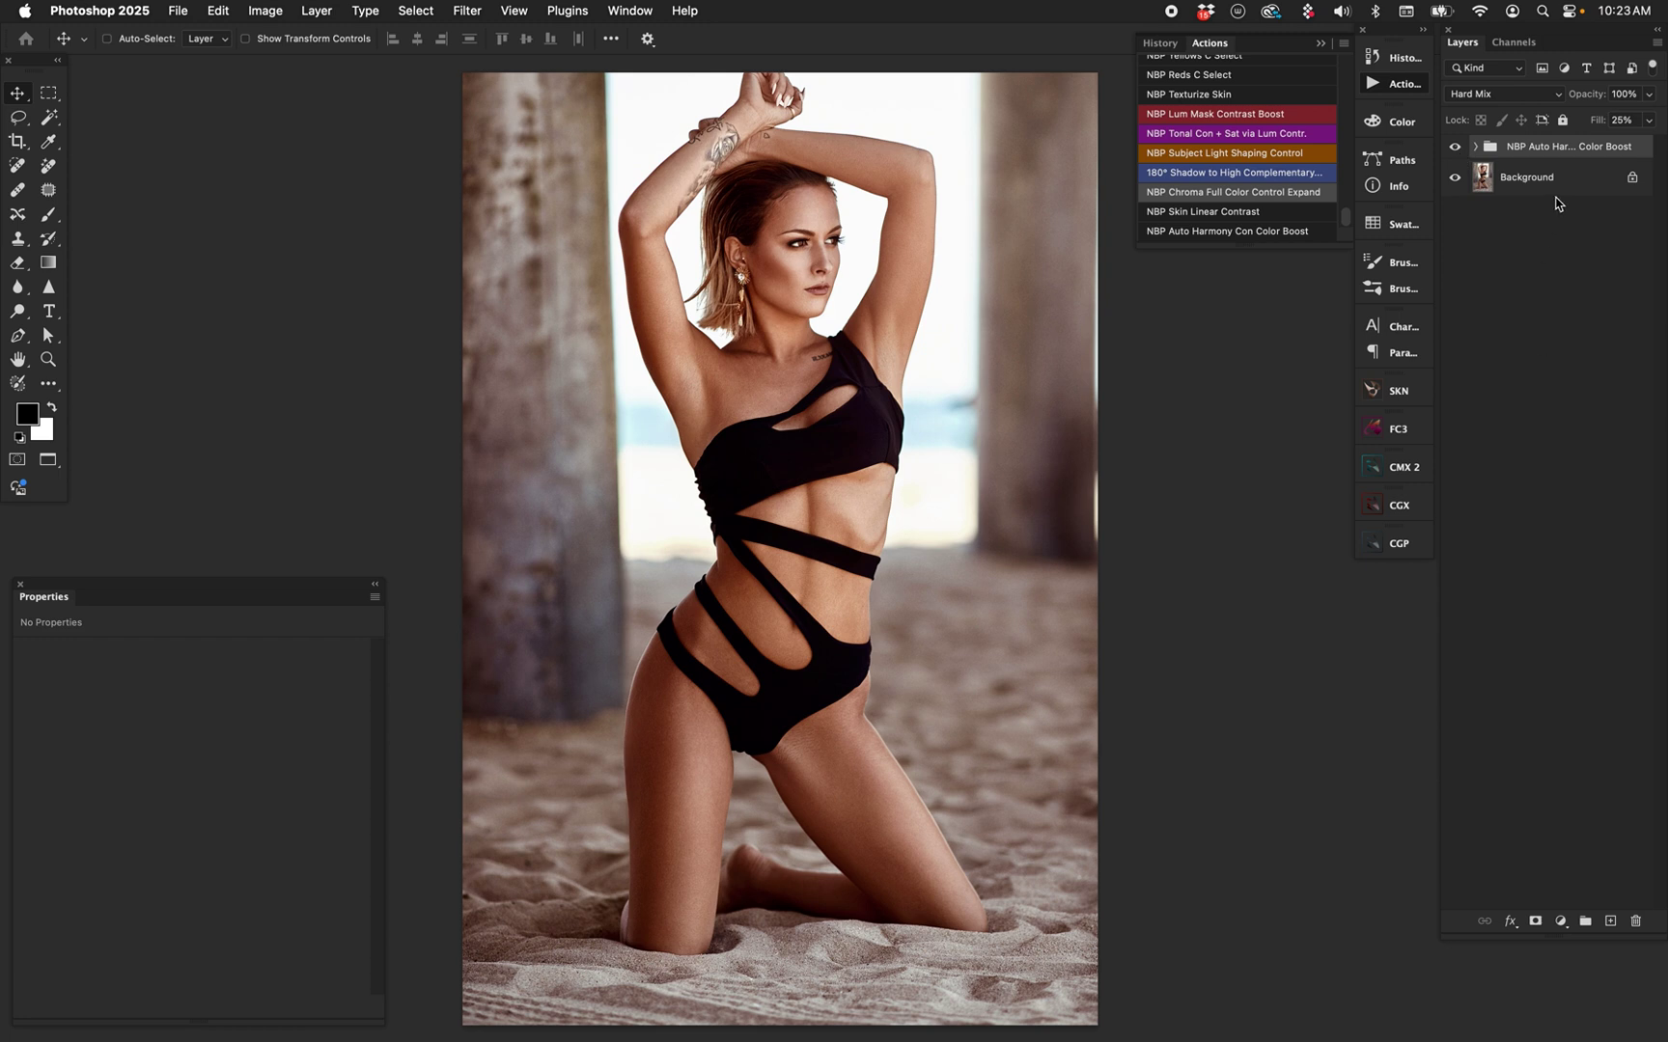
Raise the group's fill to 30% and lower its opacity to 75%, comparing on and off.
left_click(1621, 120)
type("30")
key("Return")
left_click(1455, 149)
left_click(1454, 149)
key("7")
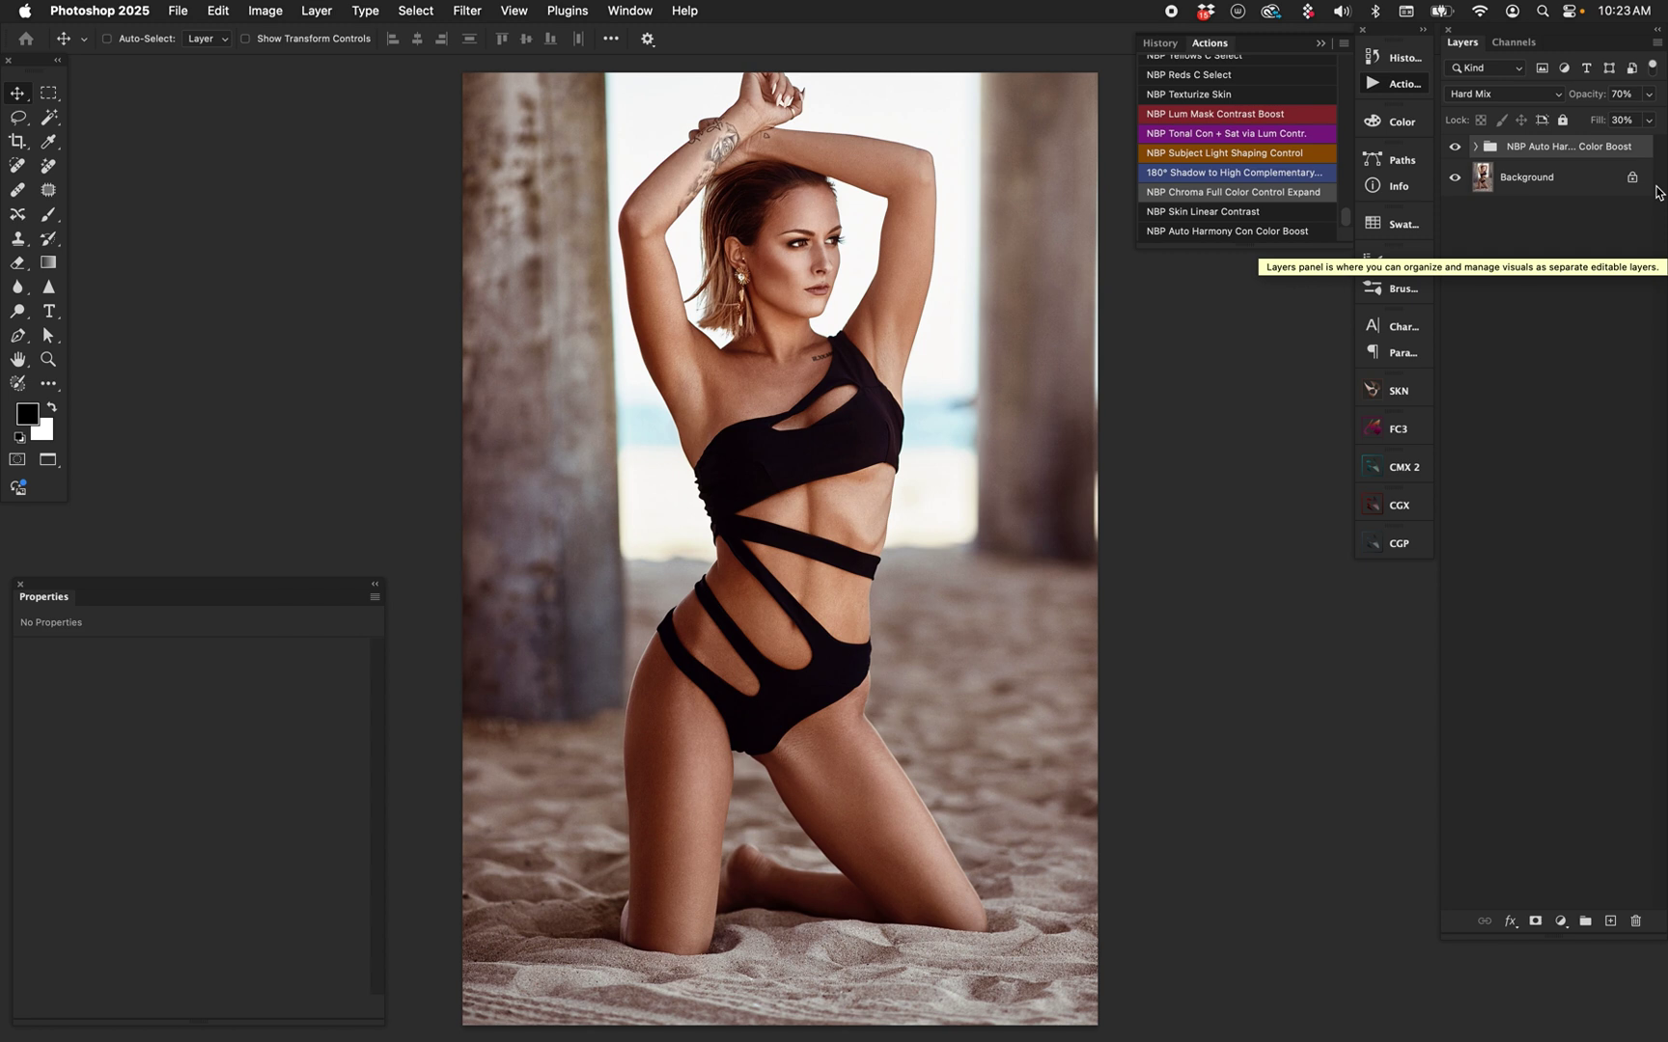
key("6")
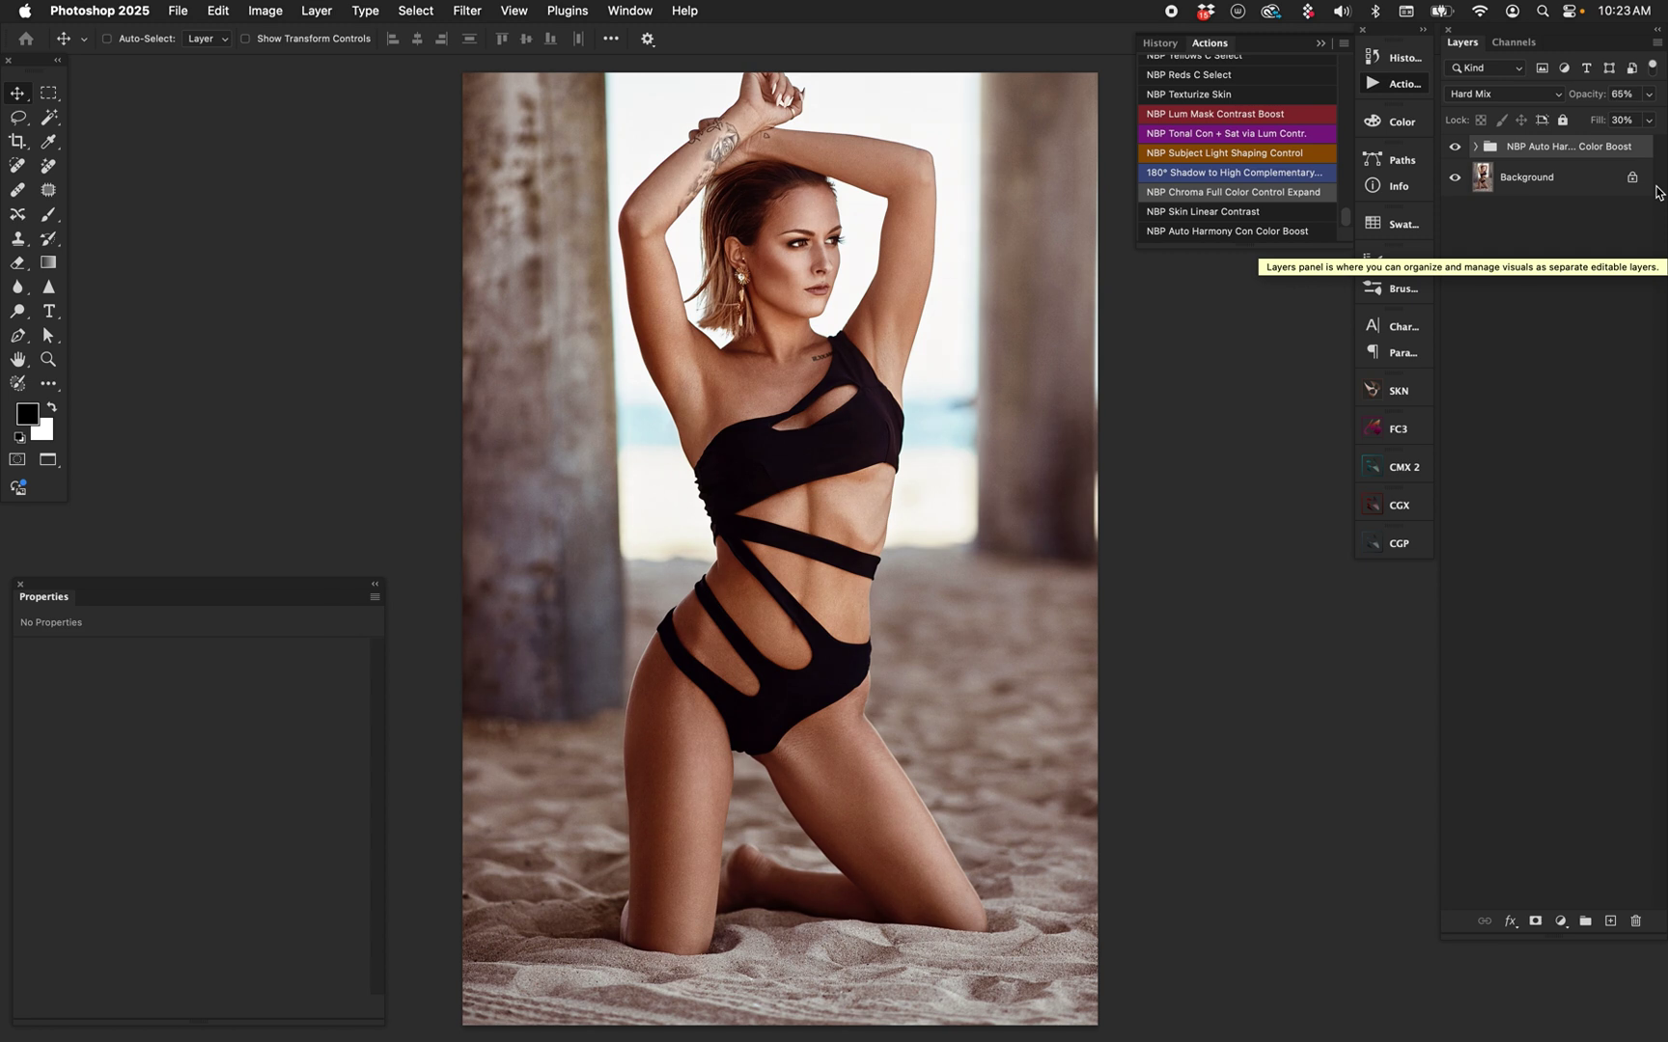
left_click(1455, 147)
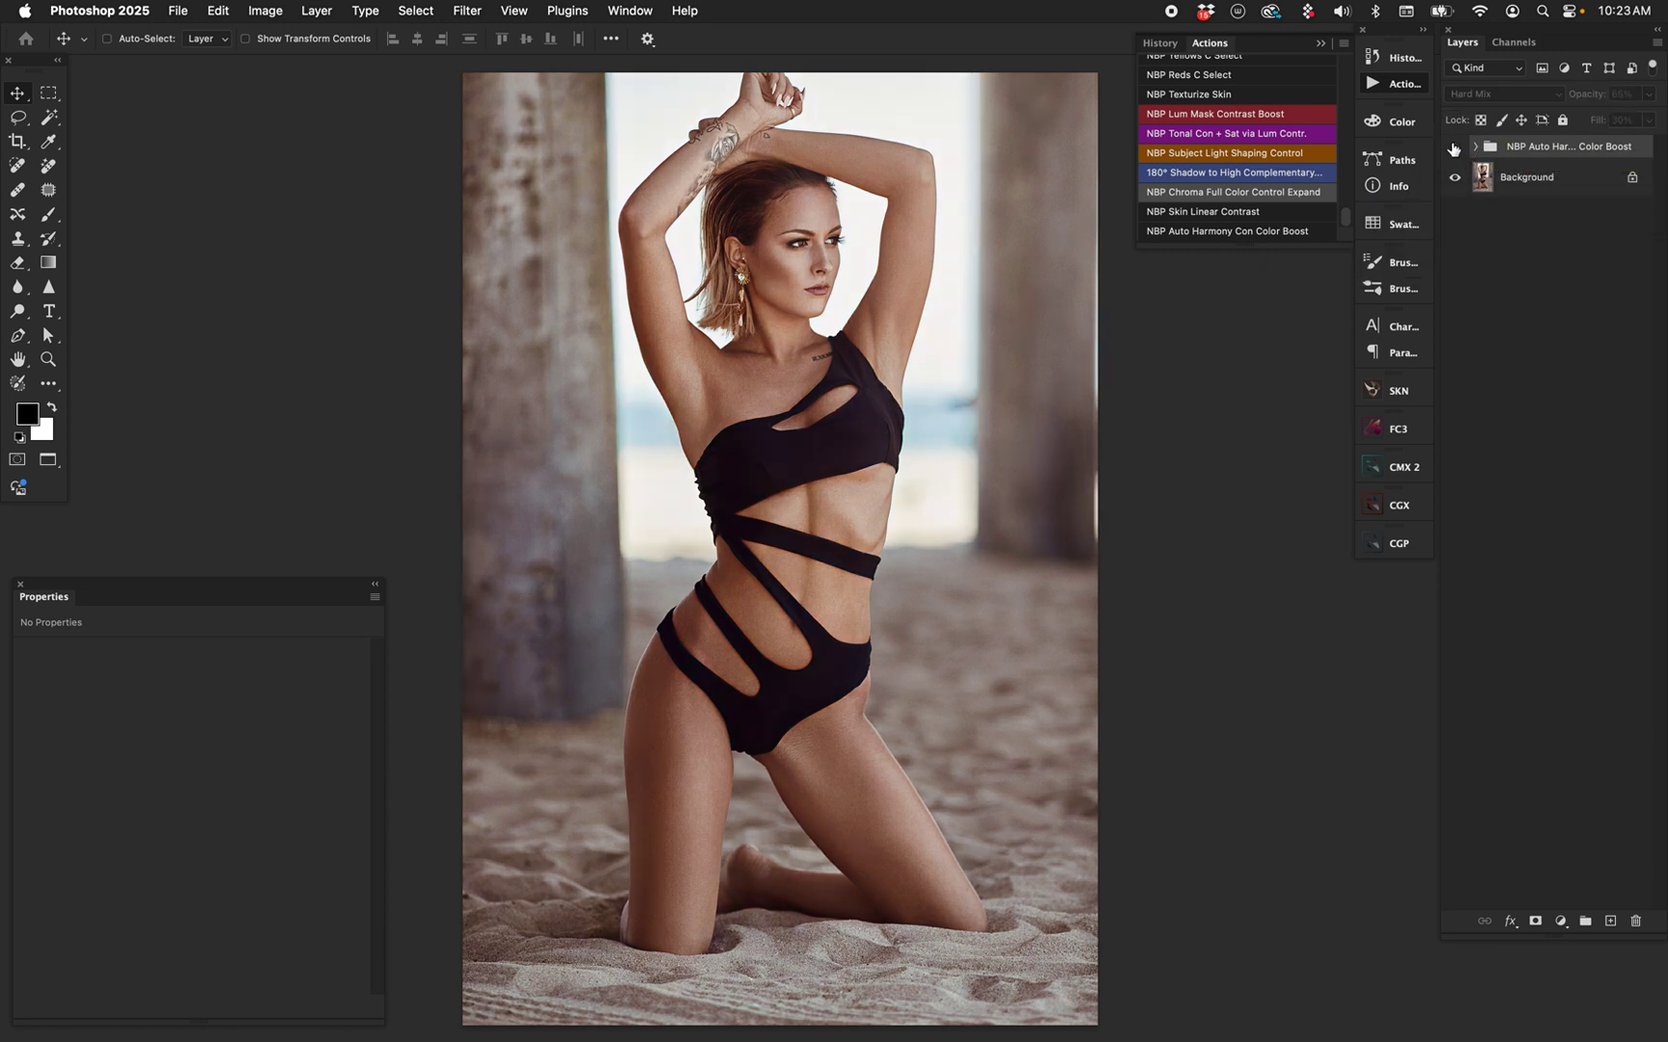
left_click(1454, 147)
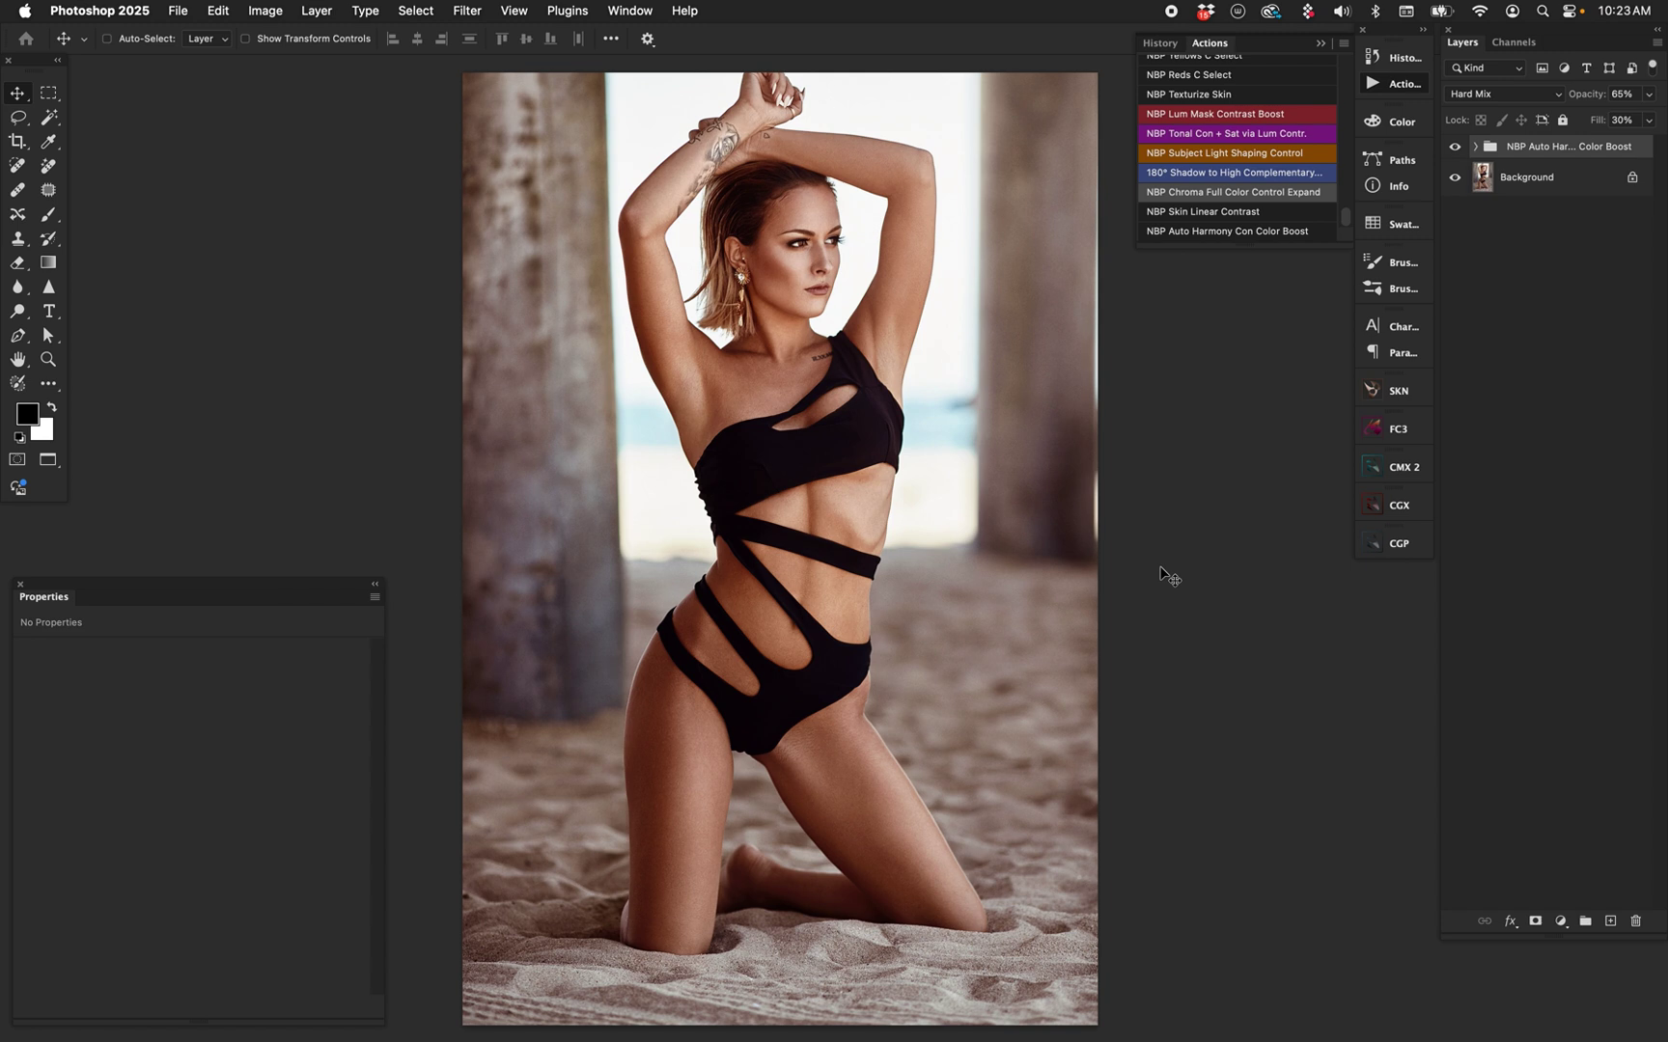
left_click(1457, 150)
left_click(1455, 150)
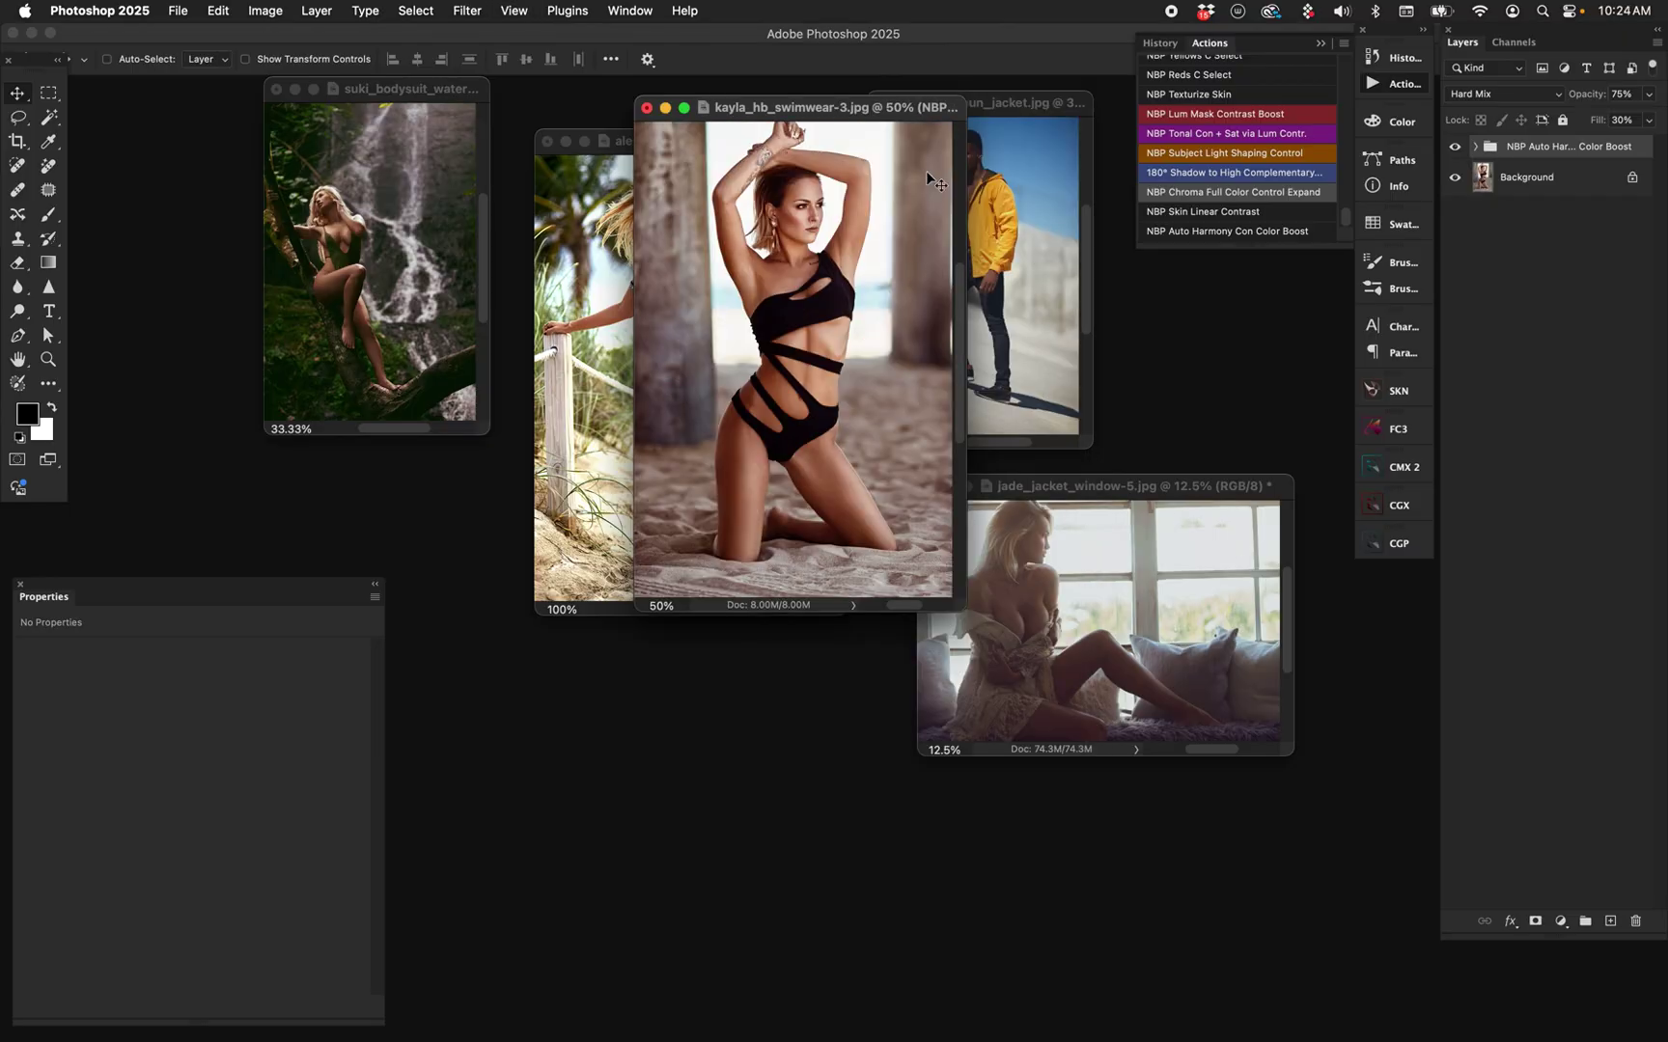
Delete the color boost group from the swimwear portrait.
left_click_drag(878, 111, 768, 412)
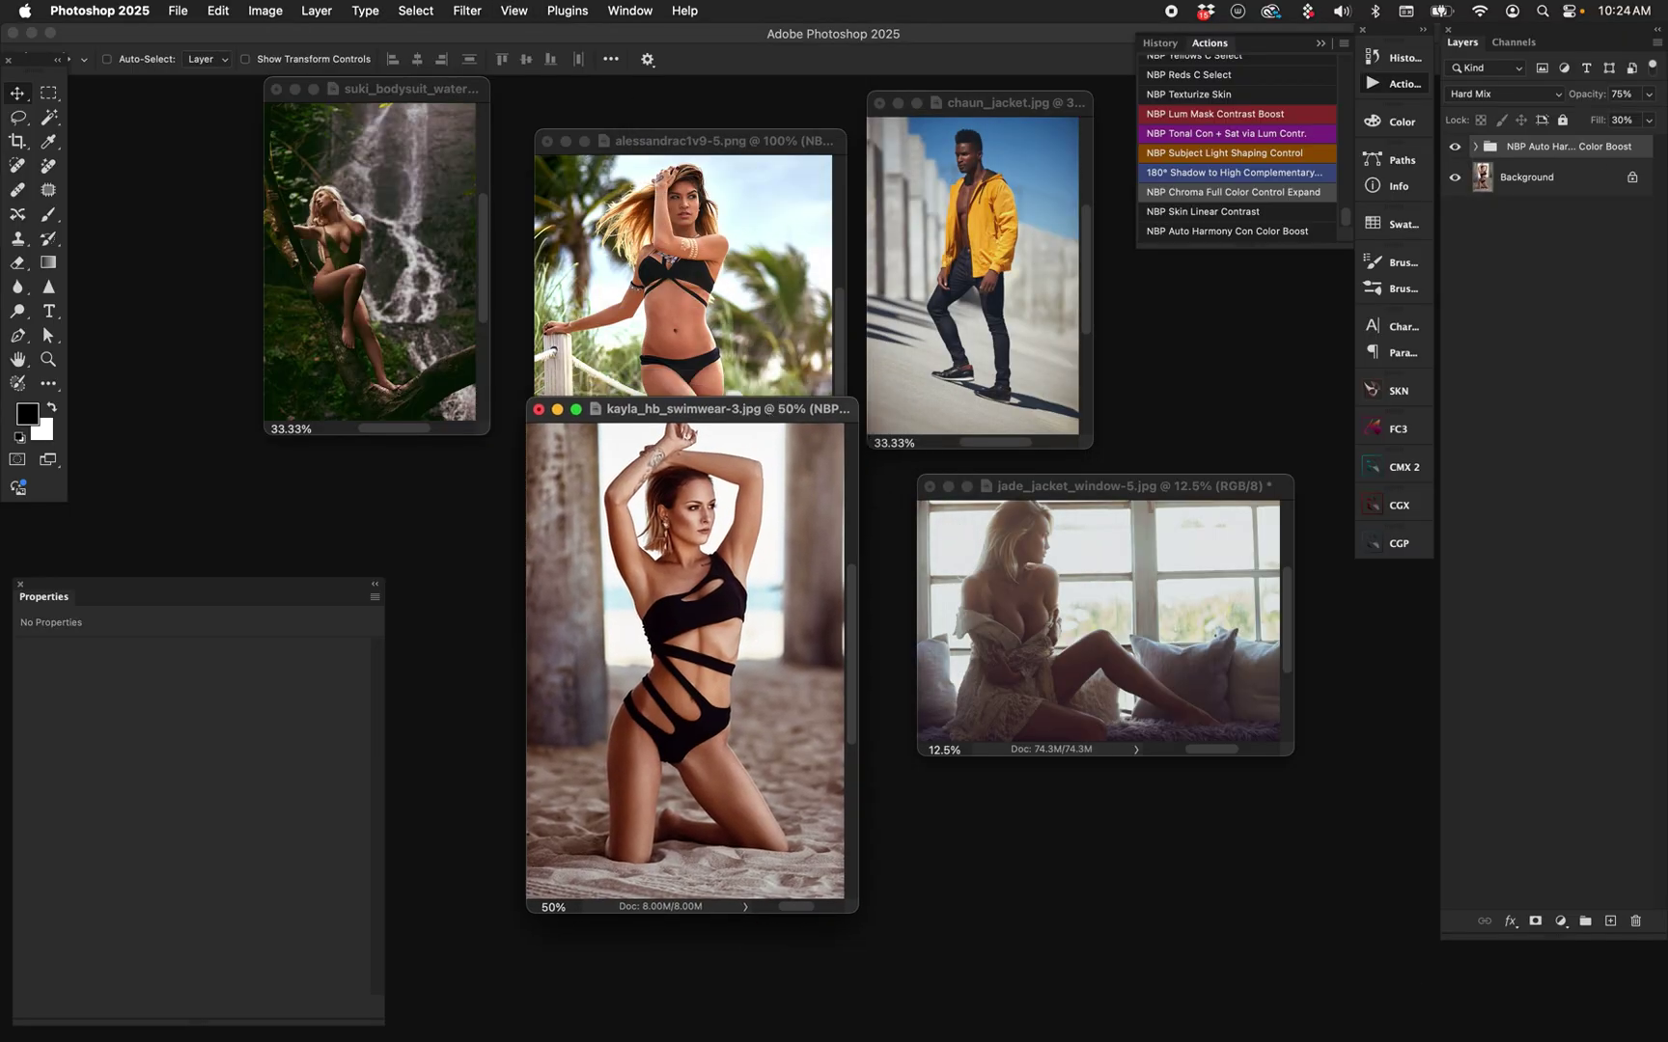
left_click(1569, 149)
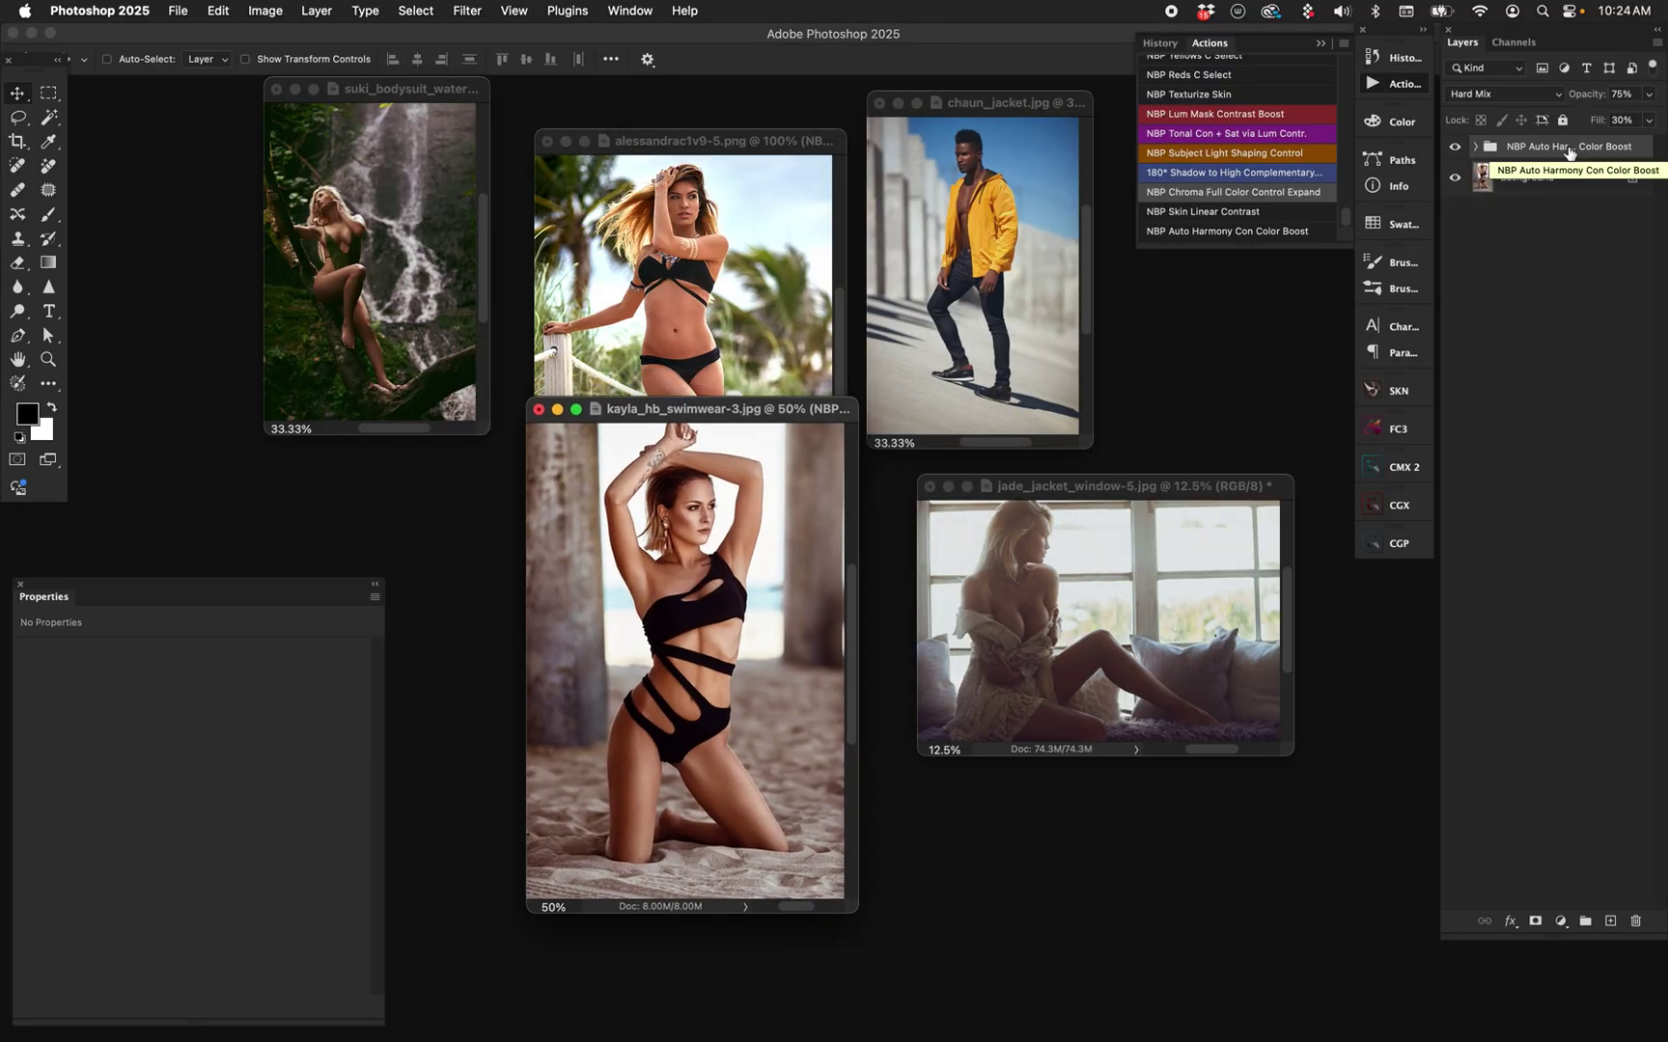
key("Delete")
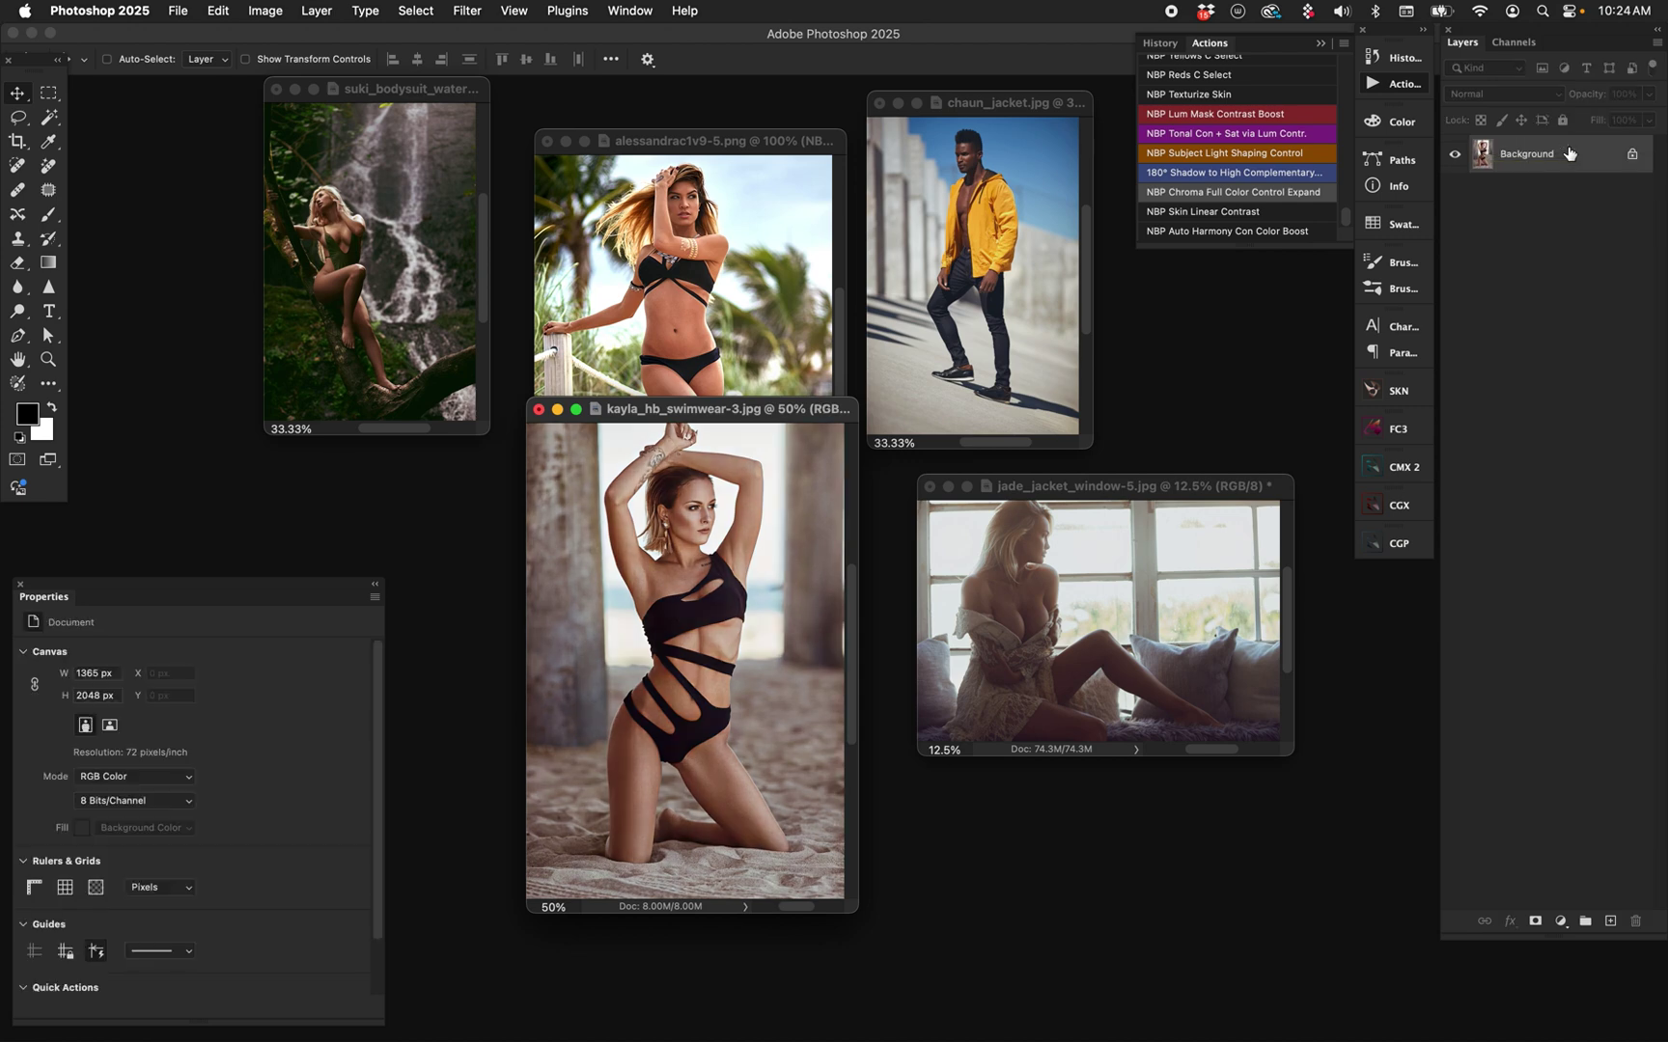
Run the NBP Auto Harmony Con Color Boost action on the jade_jacket_window portrait in full-screen view.
left_click(1173, 494)
key("f")
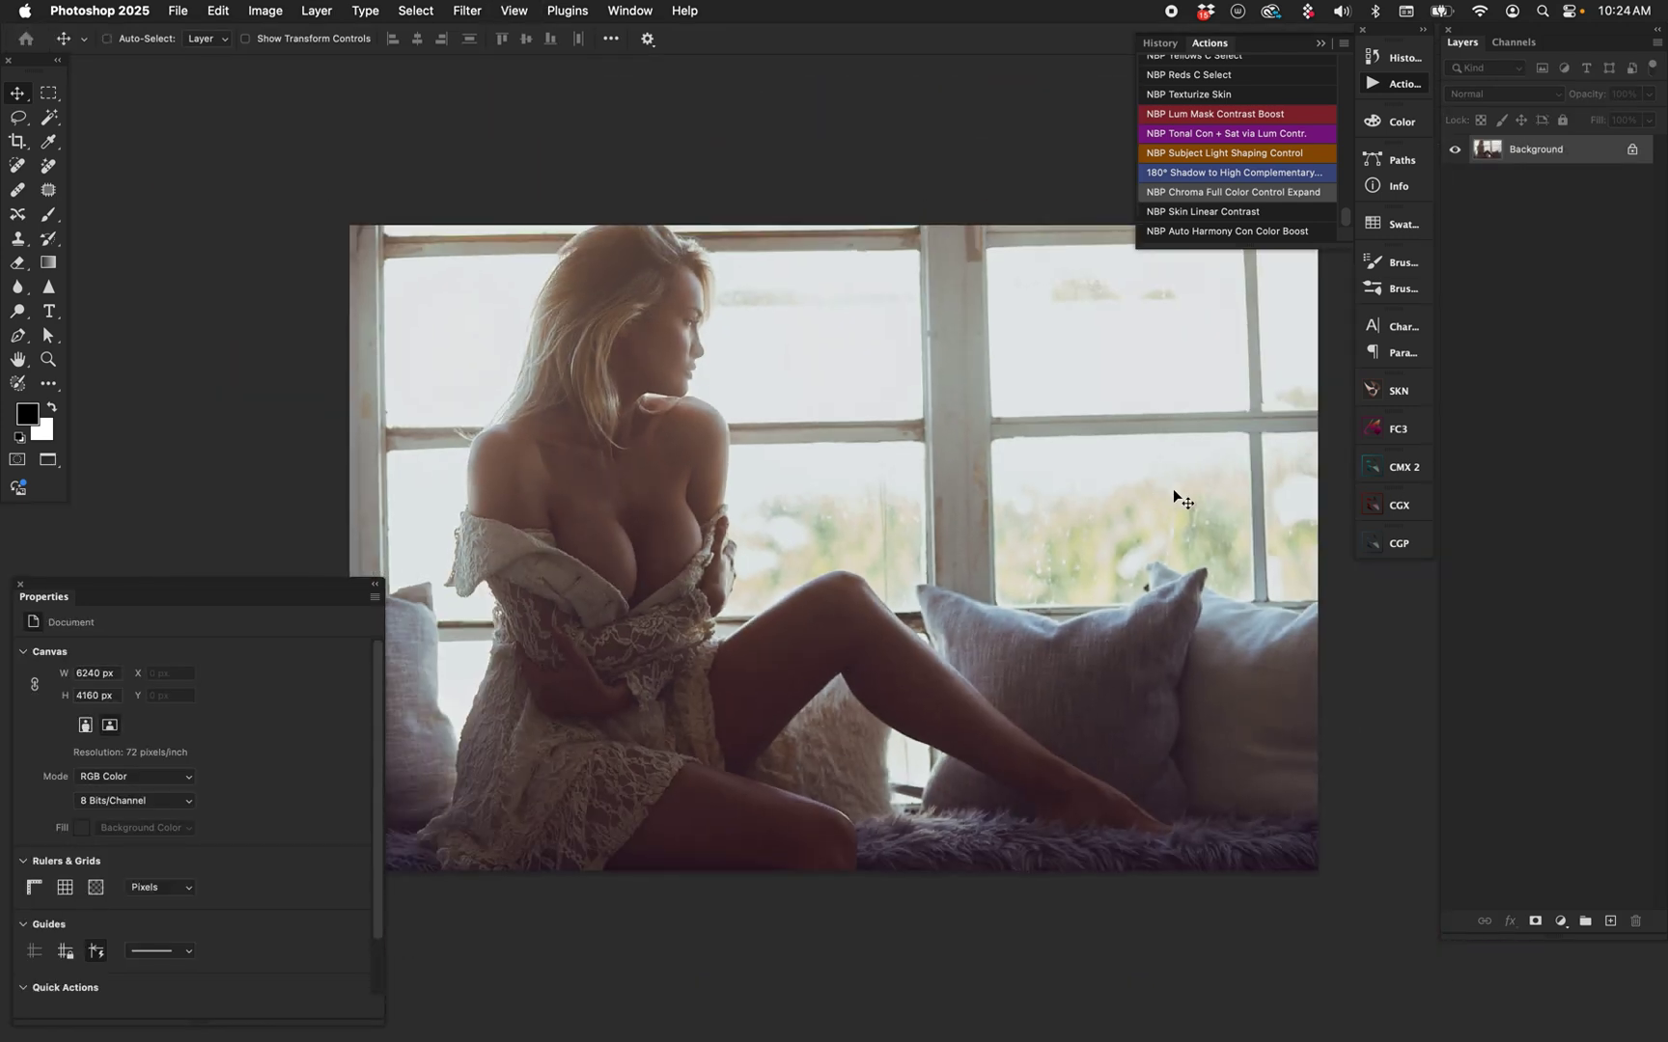
scroll(1143, 473, "right", 3)
scroll(1142, 473, "down", 1)
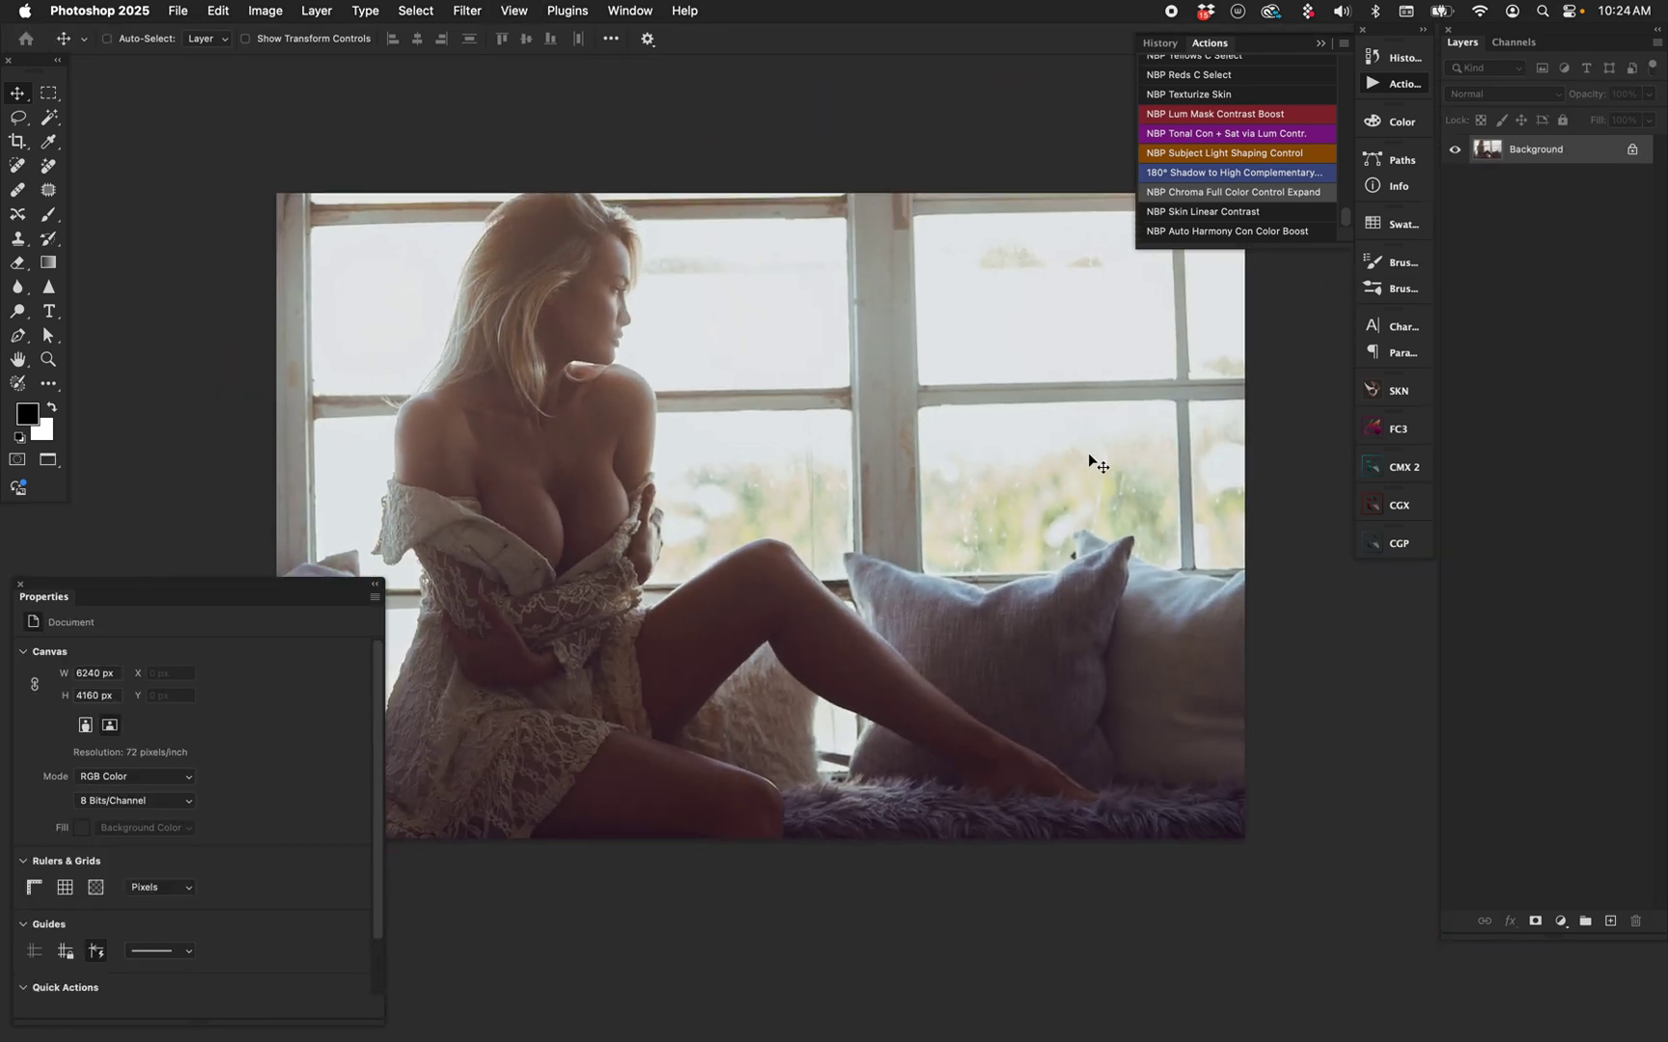
left_click(1303, 230)
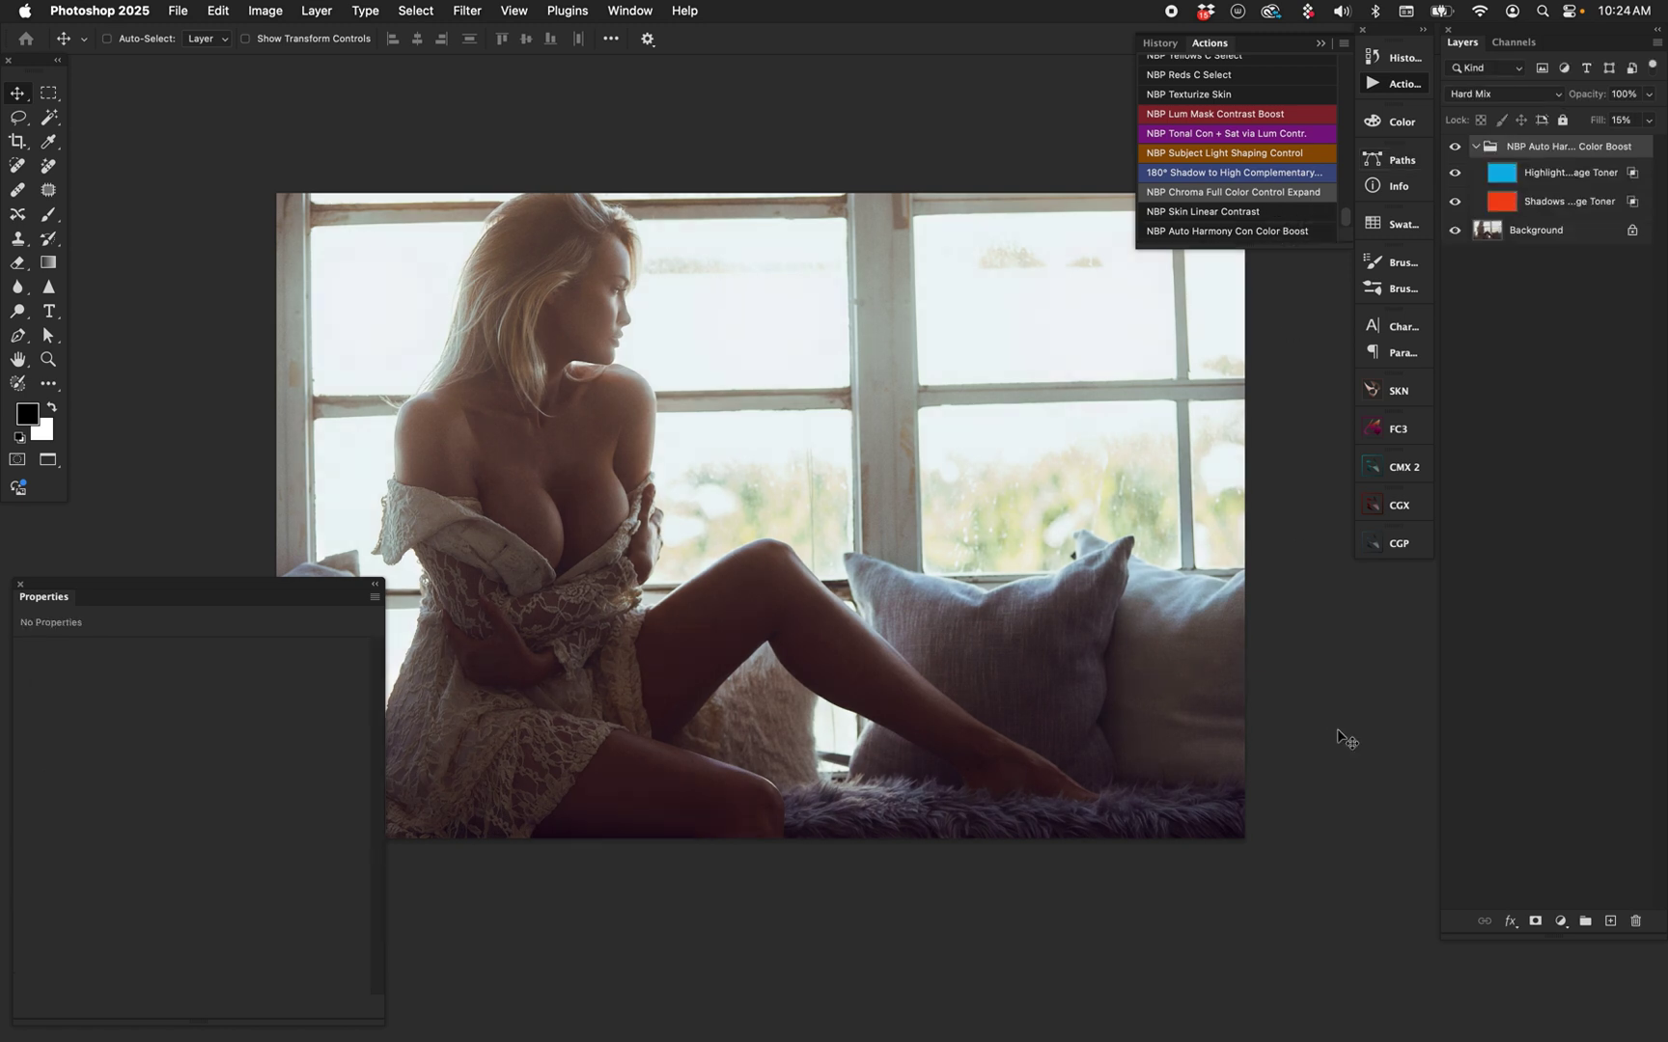
Check the shadows and highlights toner layers, then set the color boost group's Fill to 25%.
left_click(1499, 206)
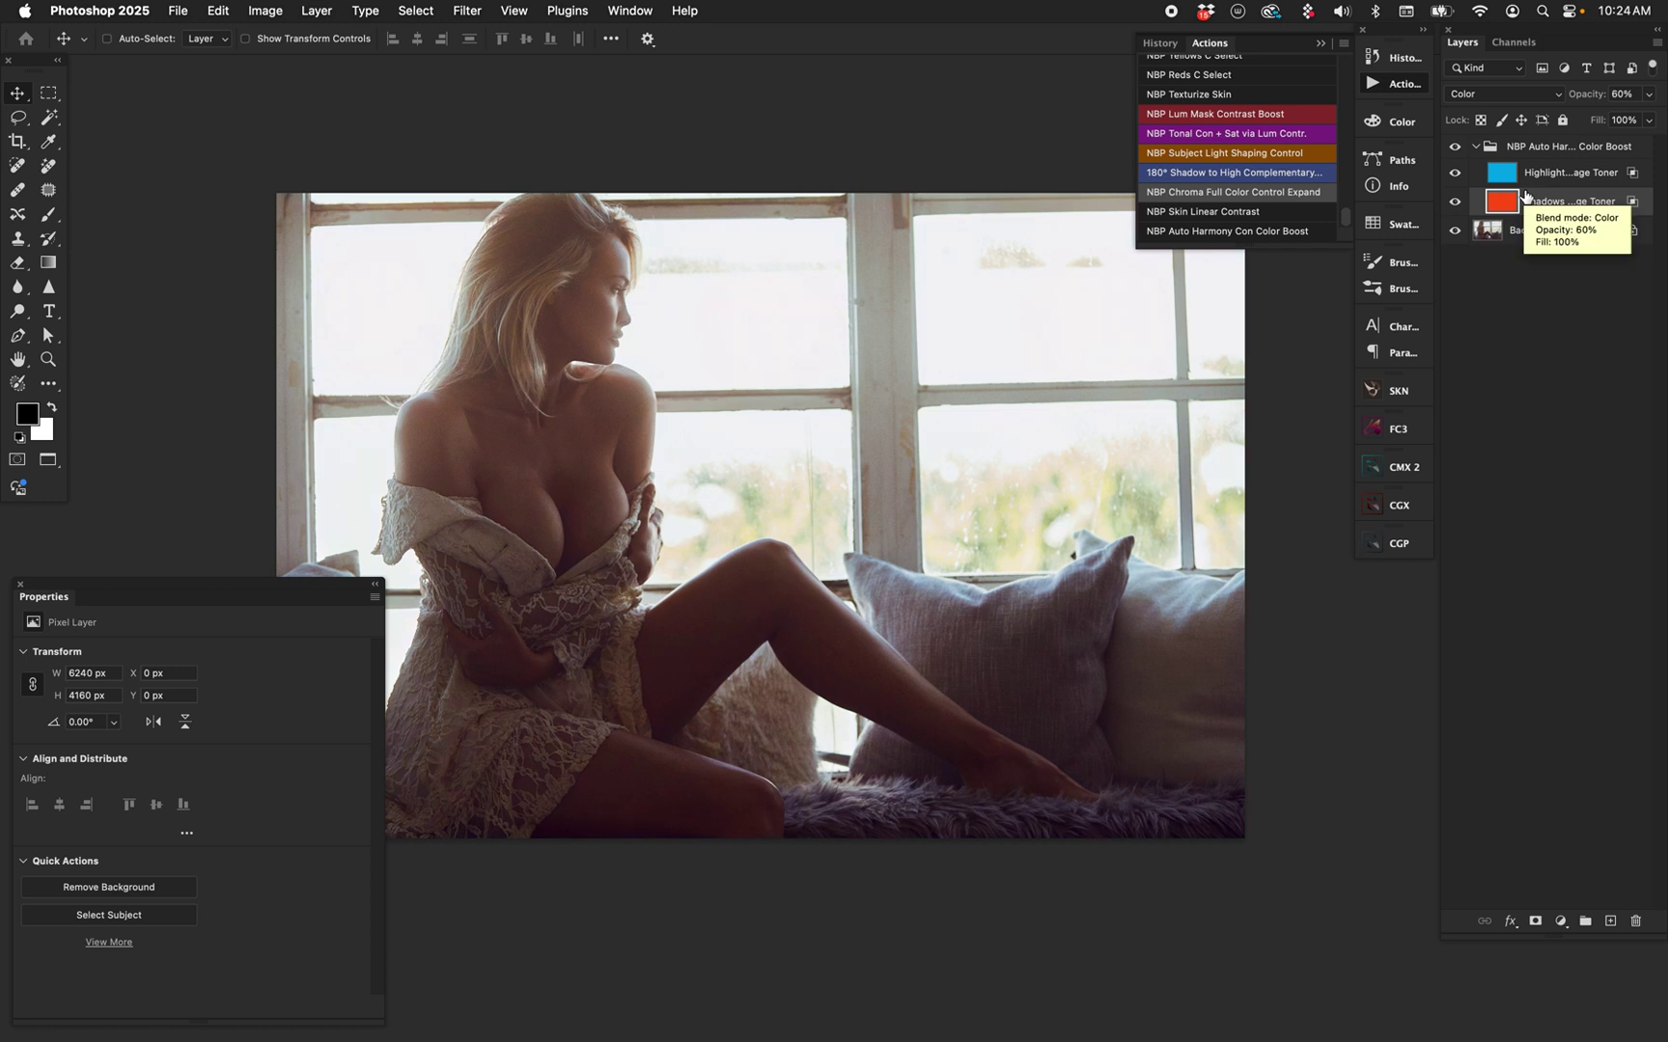
left_click(1534, 184)
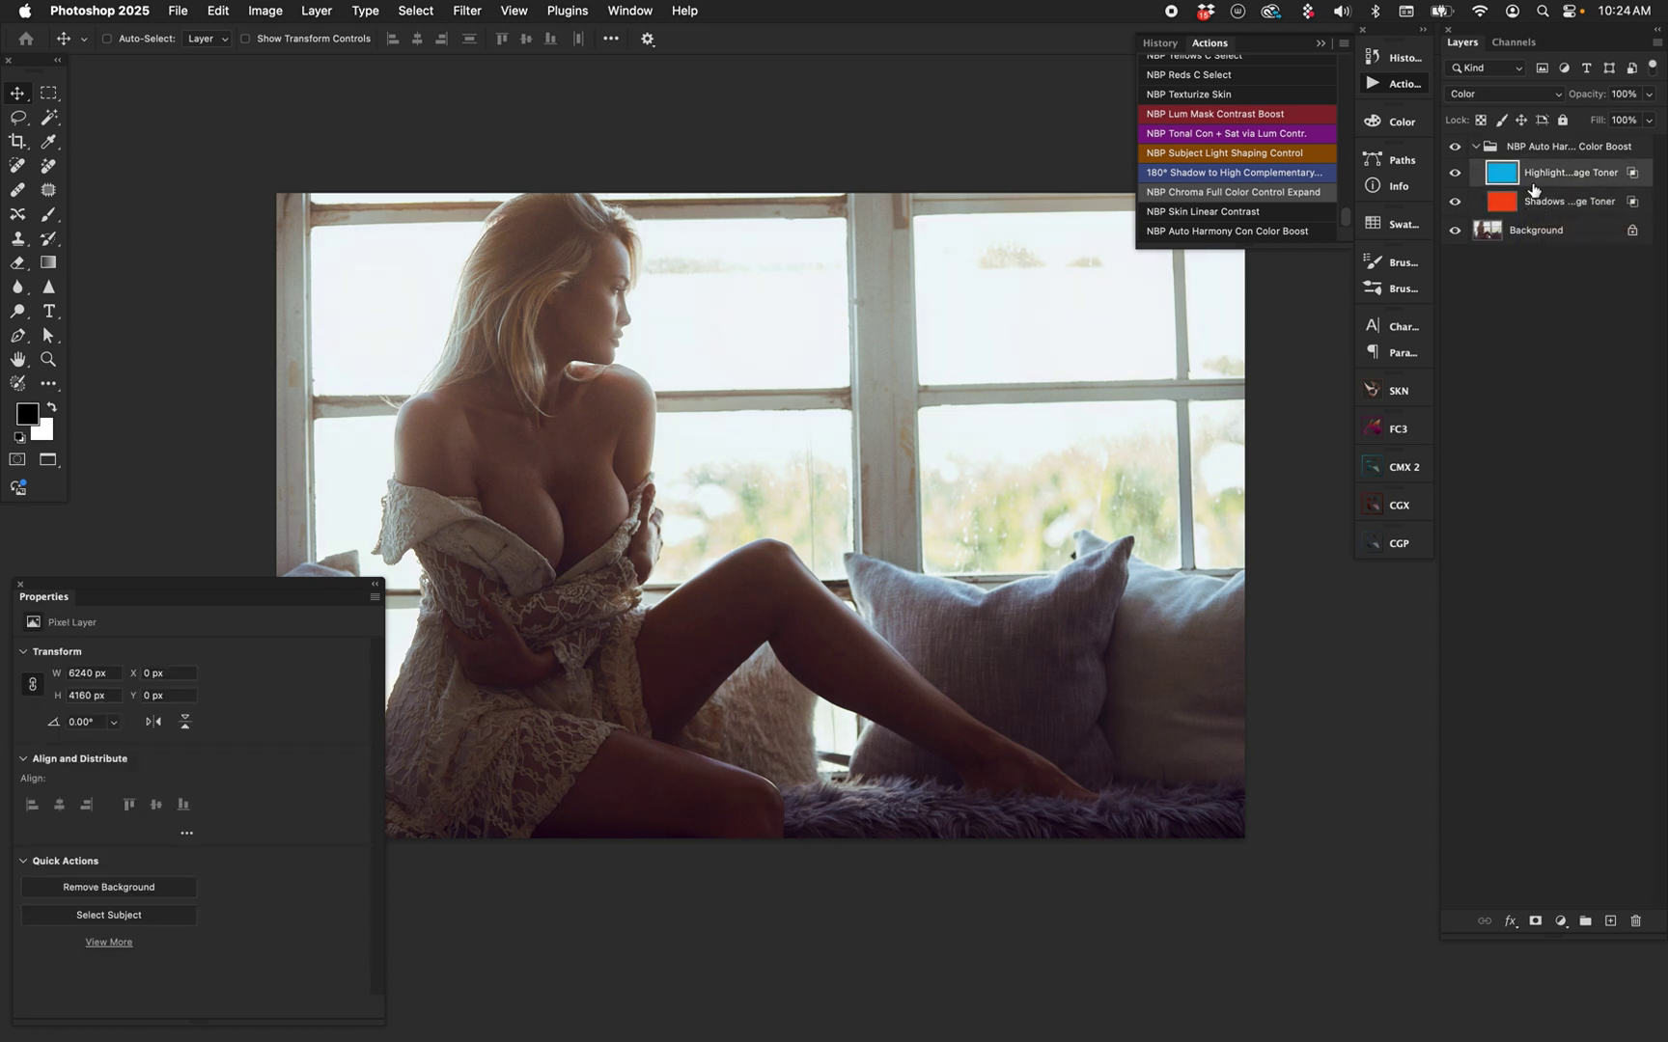
left_click(1547, 147)
left_click(1632, 121)
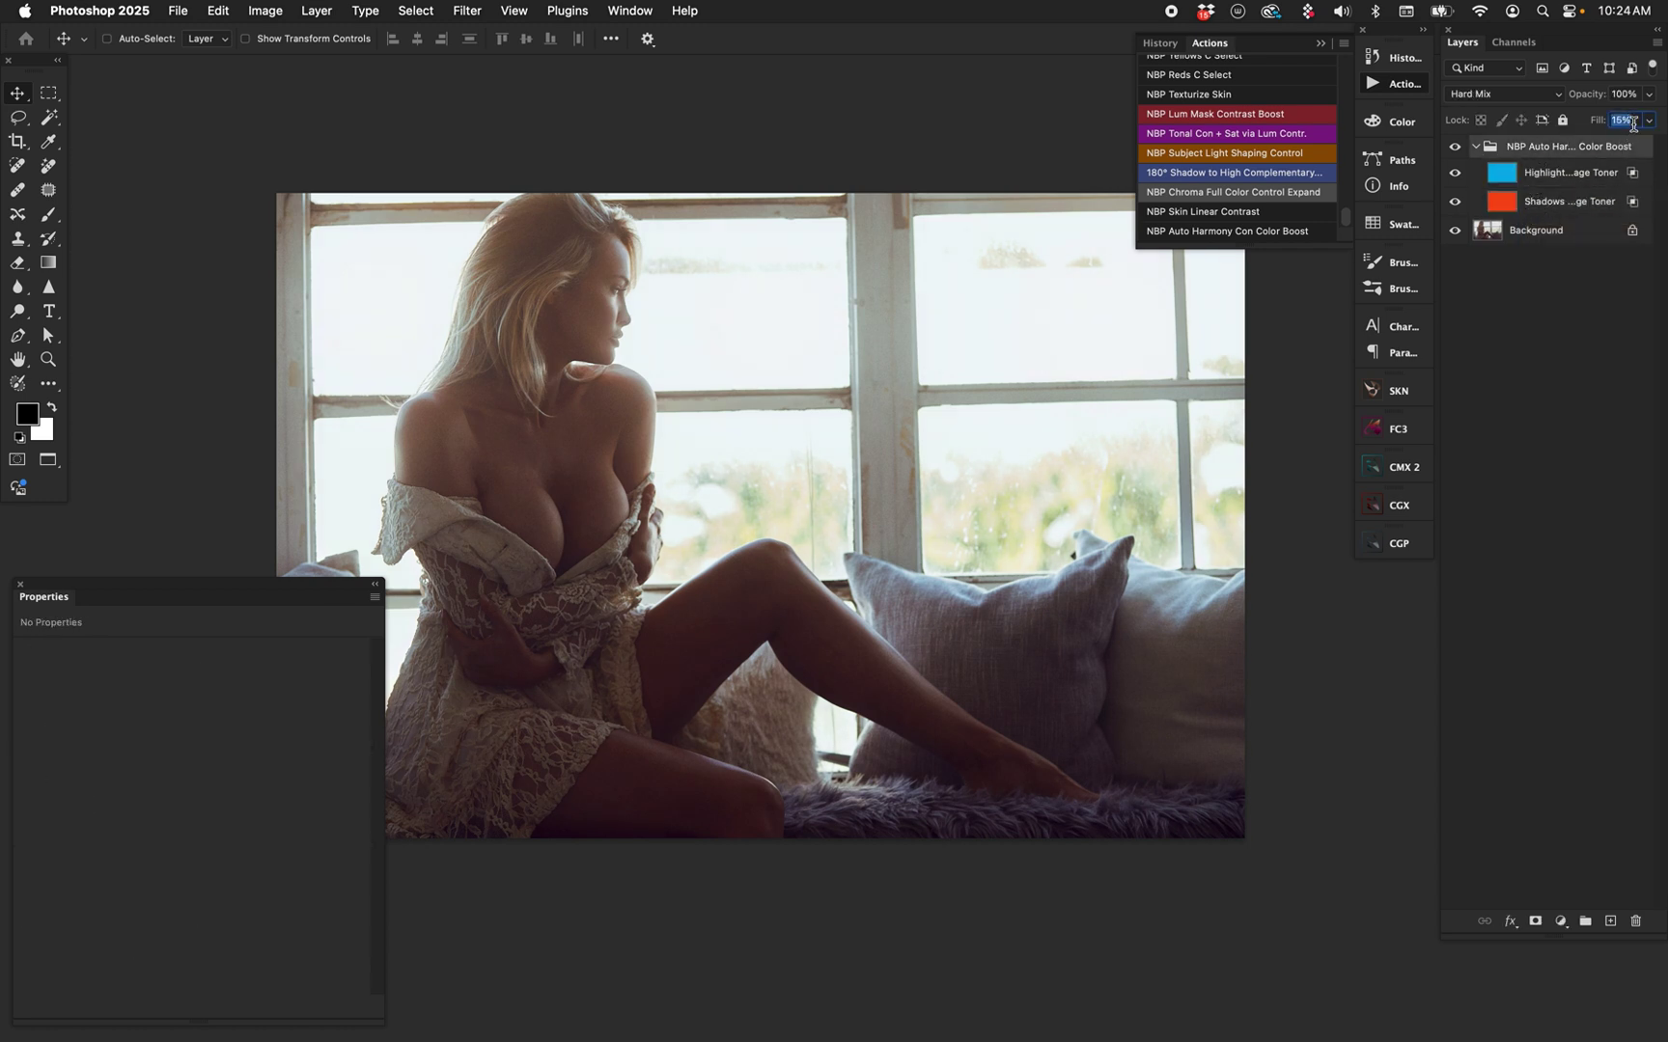
type("25")
key("Return")
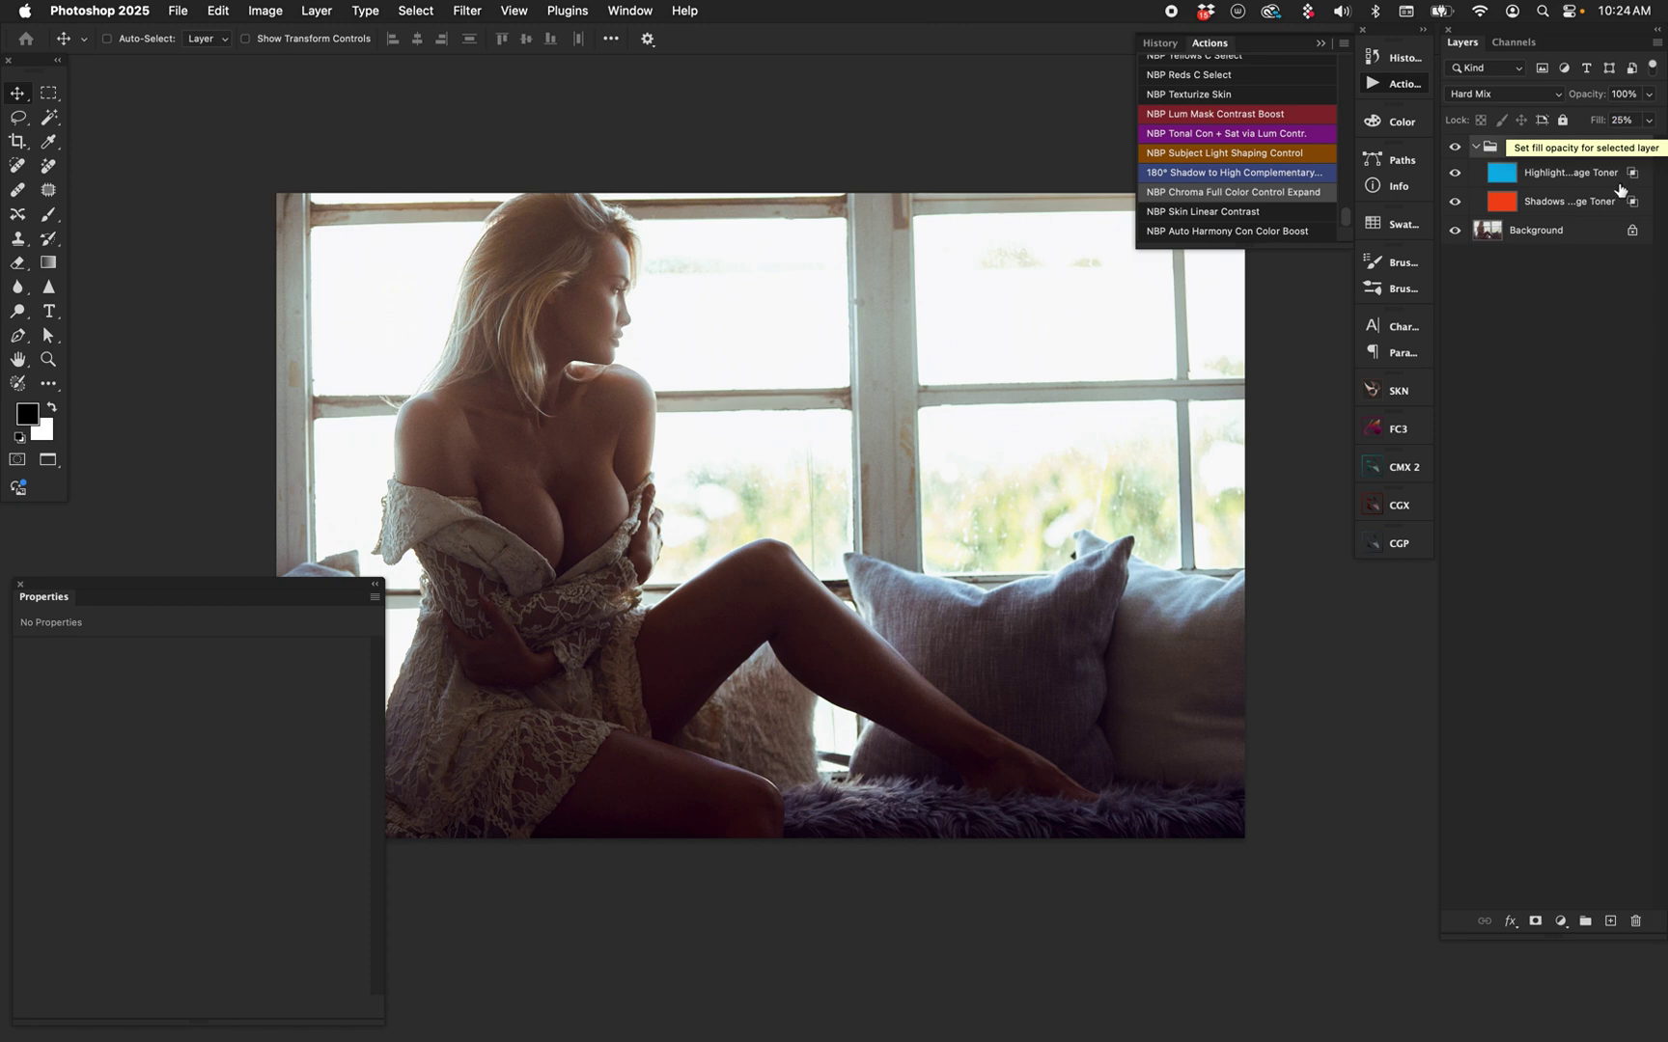
Toggle the color boost group off and on repeatedly to compare before and after.
left_click(1455, 147)
left_click(1456, 147)
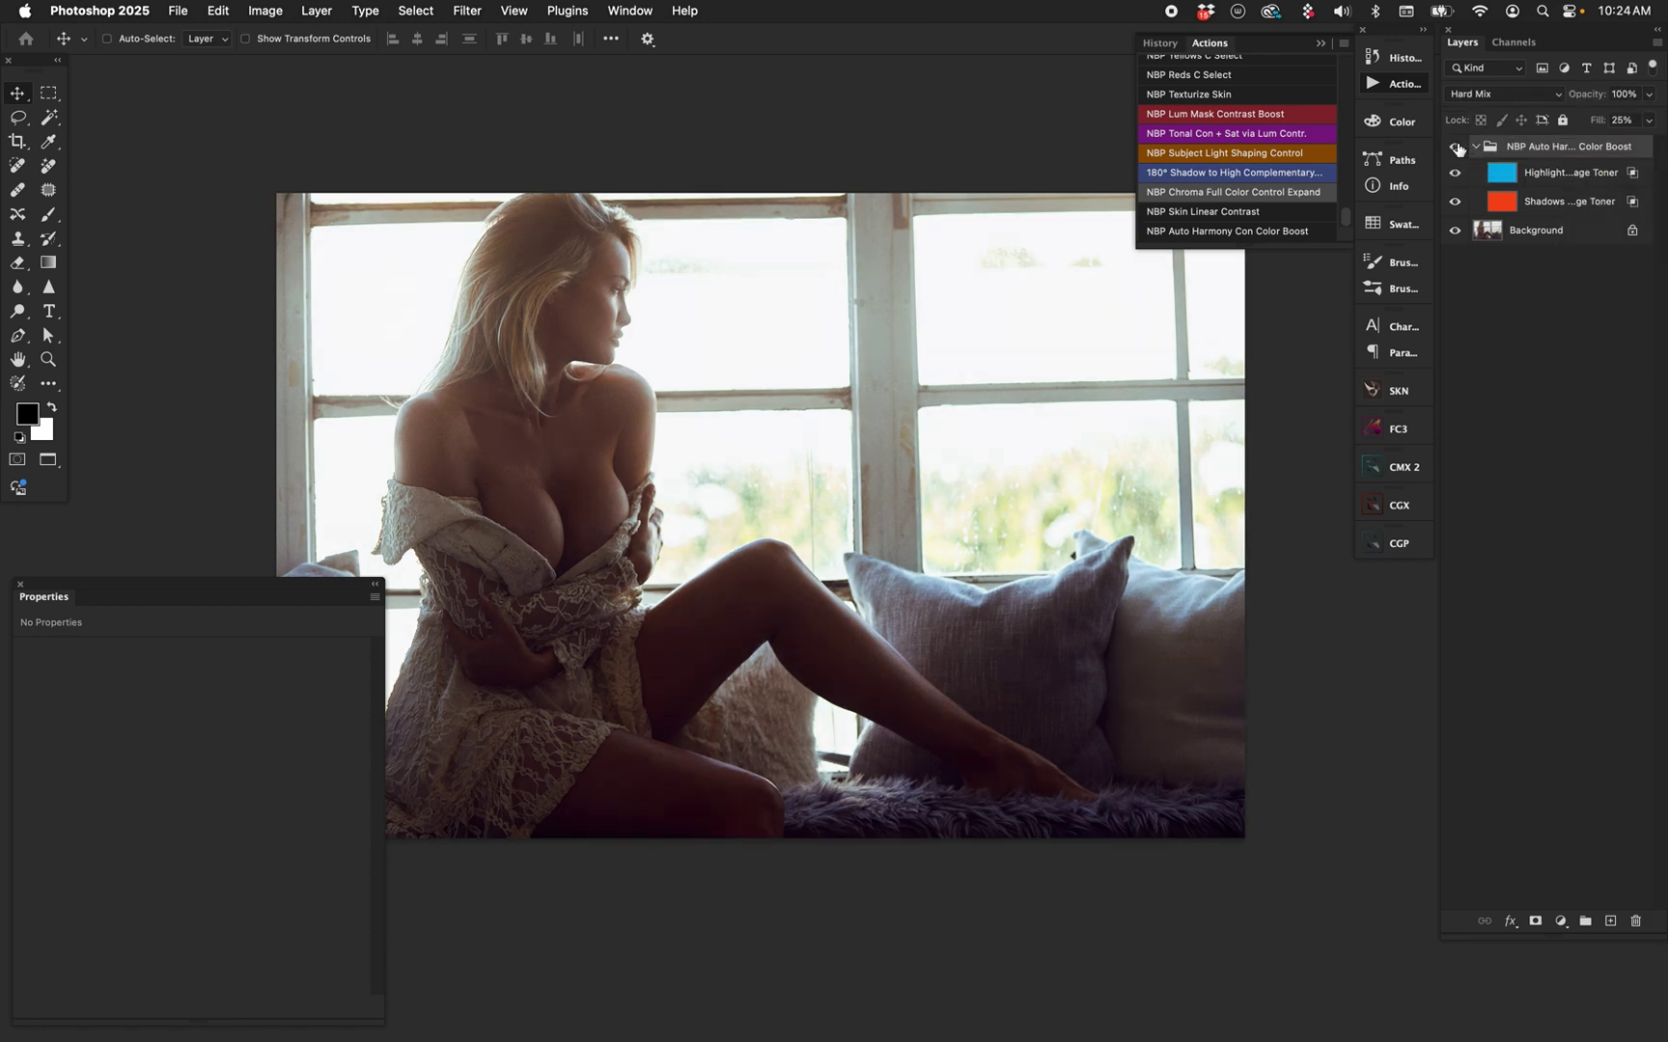
left_click(1456, 148)
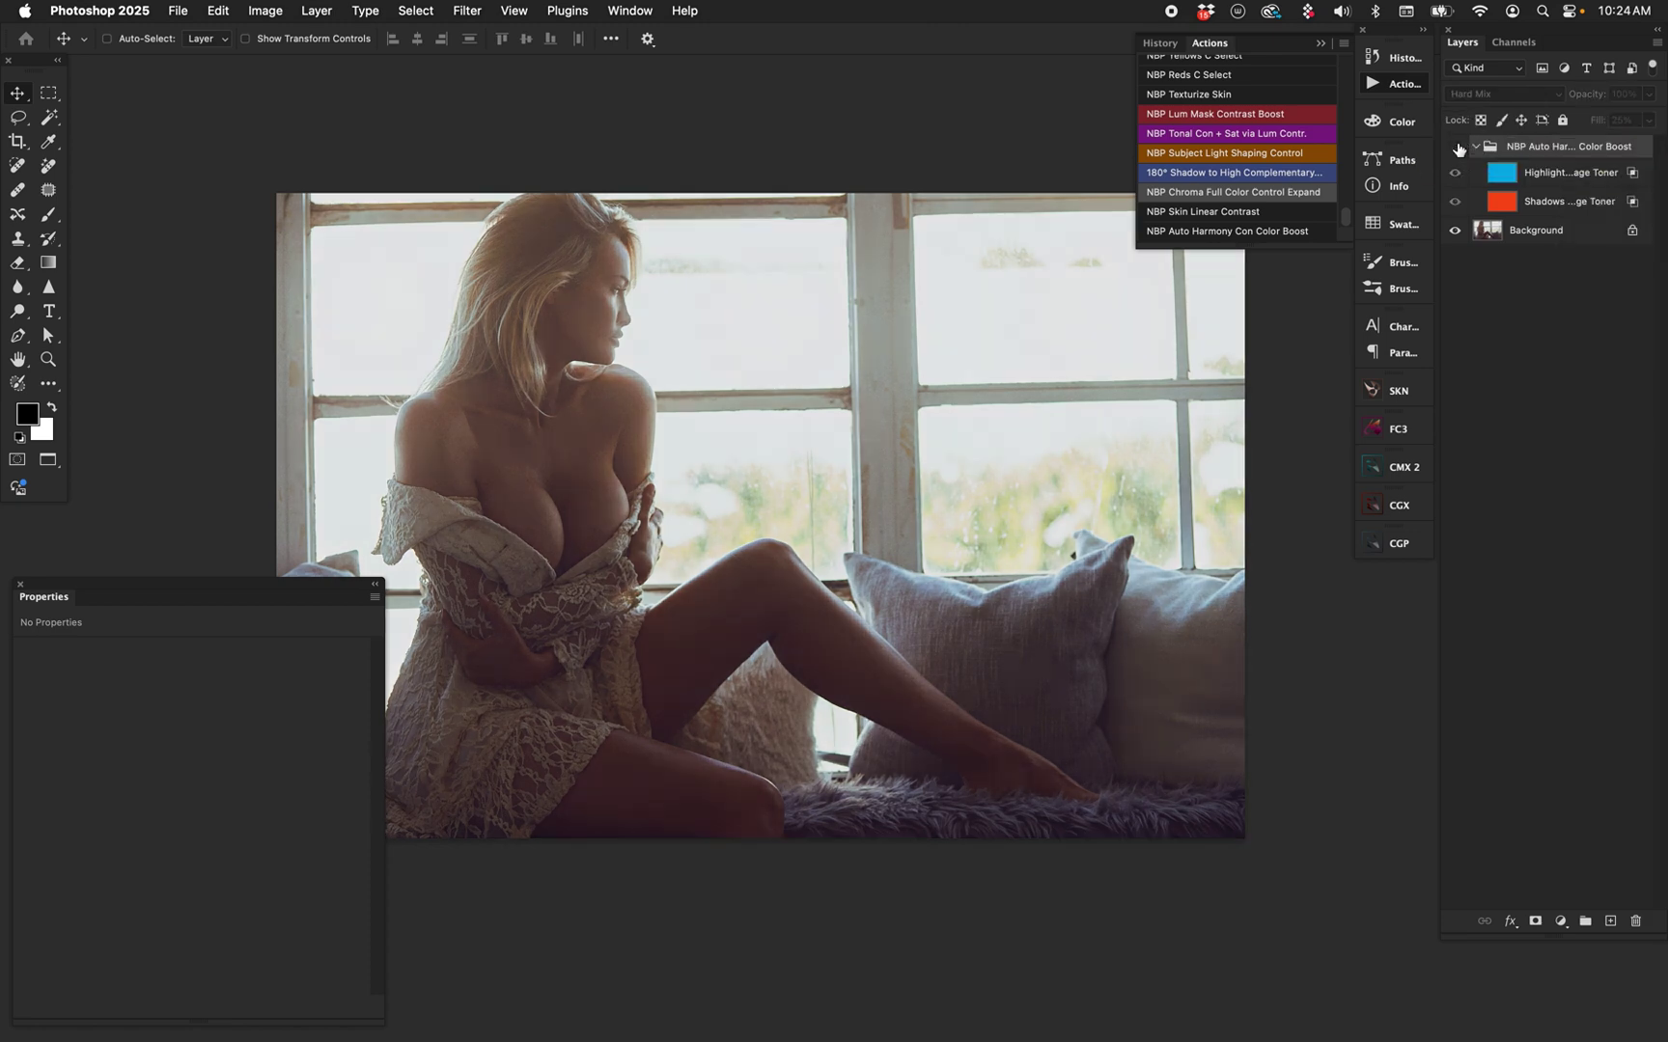
left_click(1455, 147)
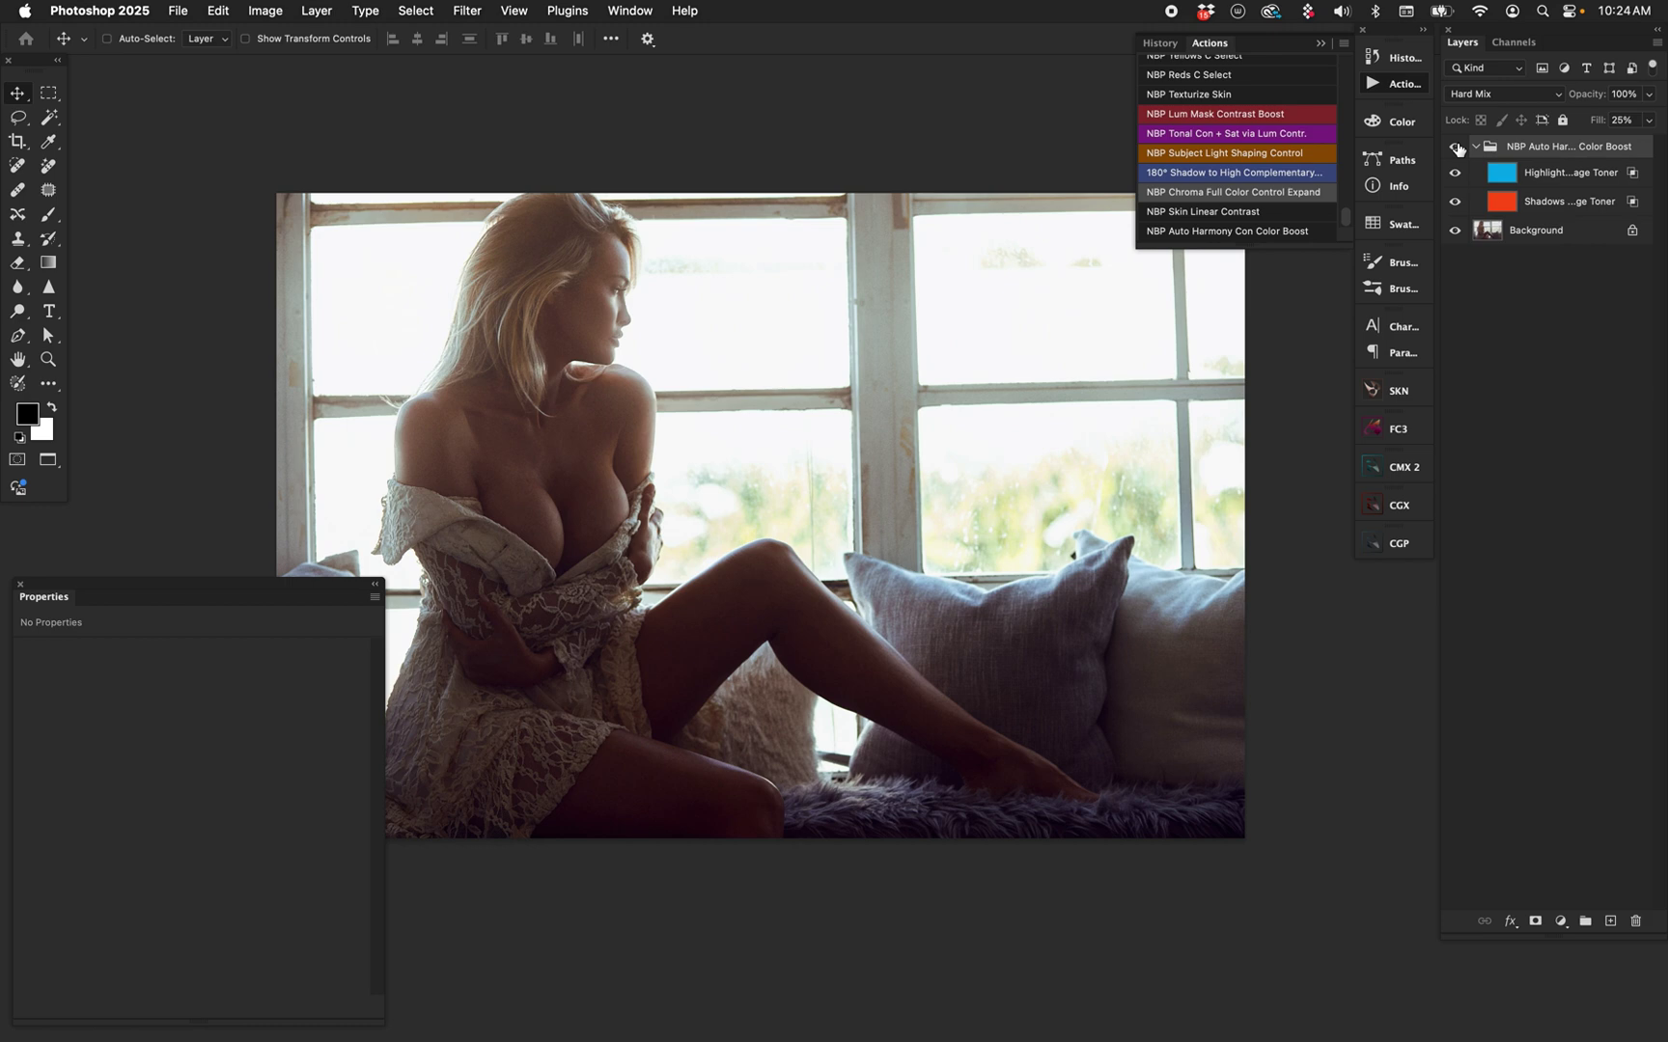
left_click(1455, 147)
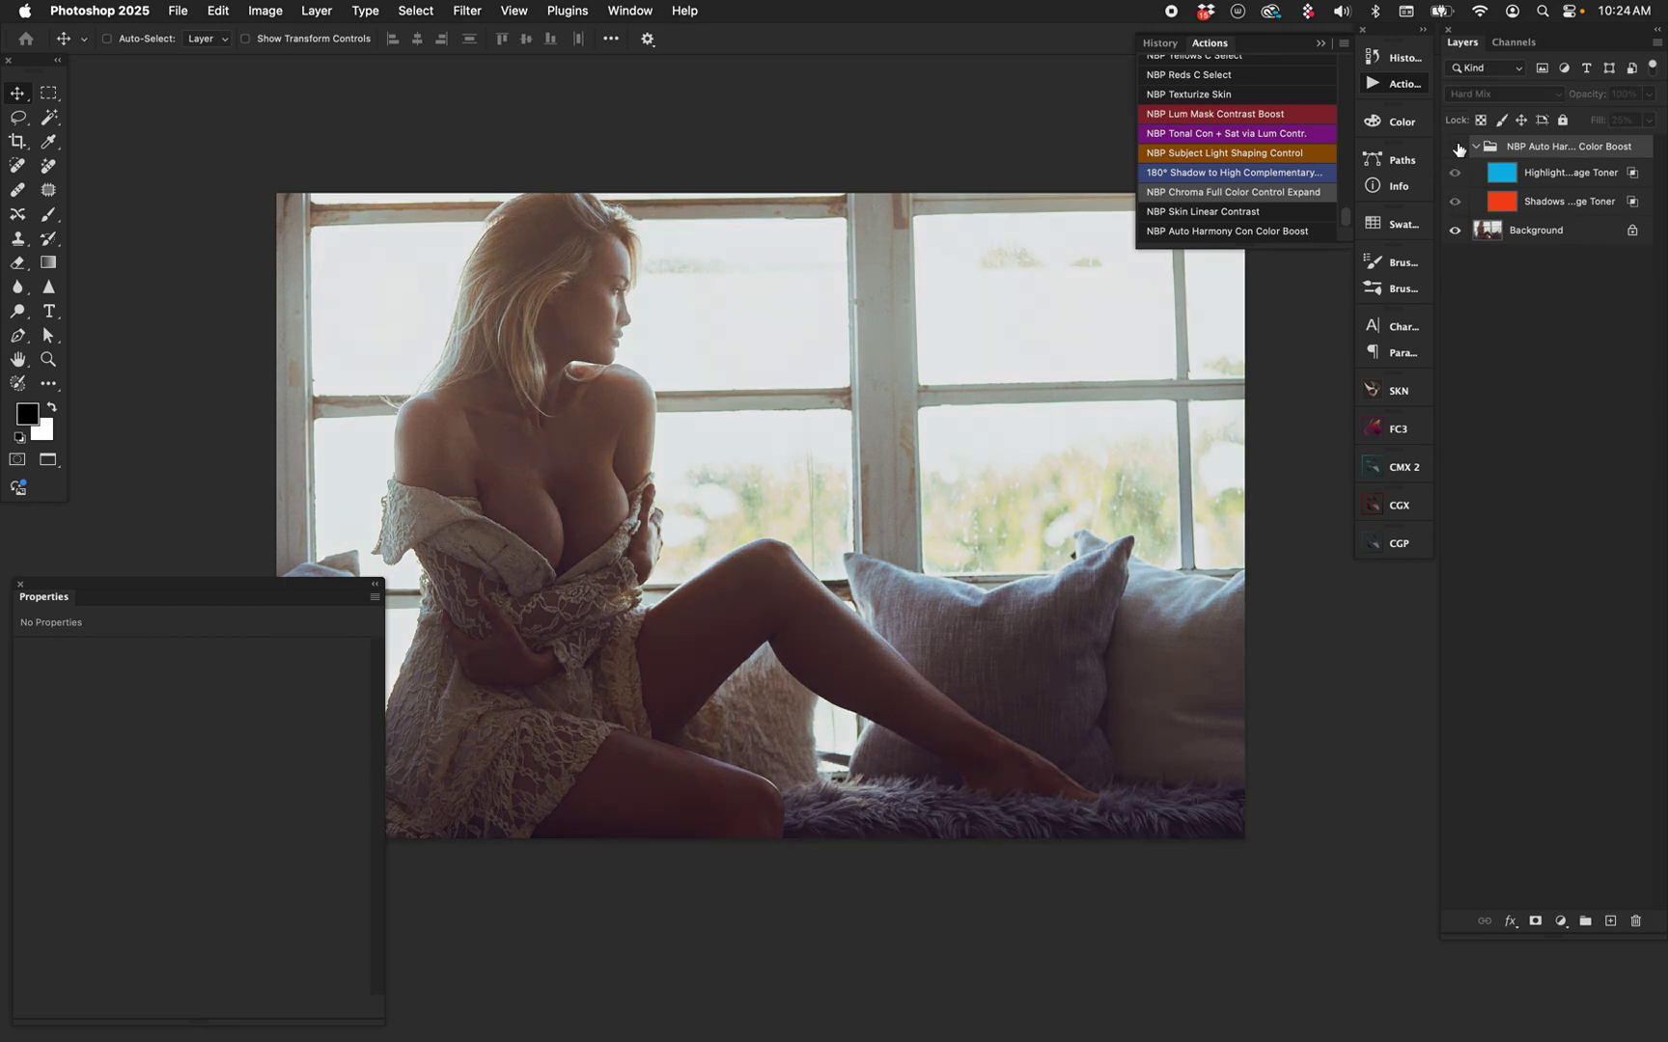
left_click(1456, 147)
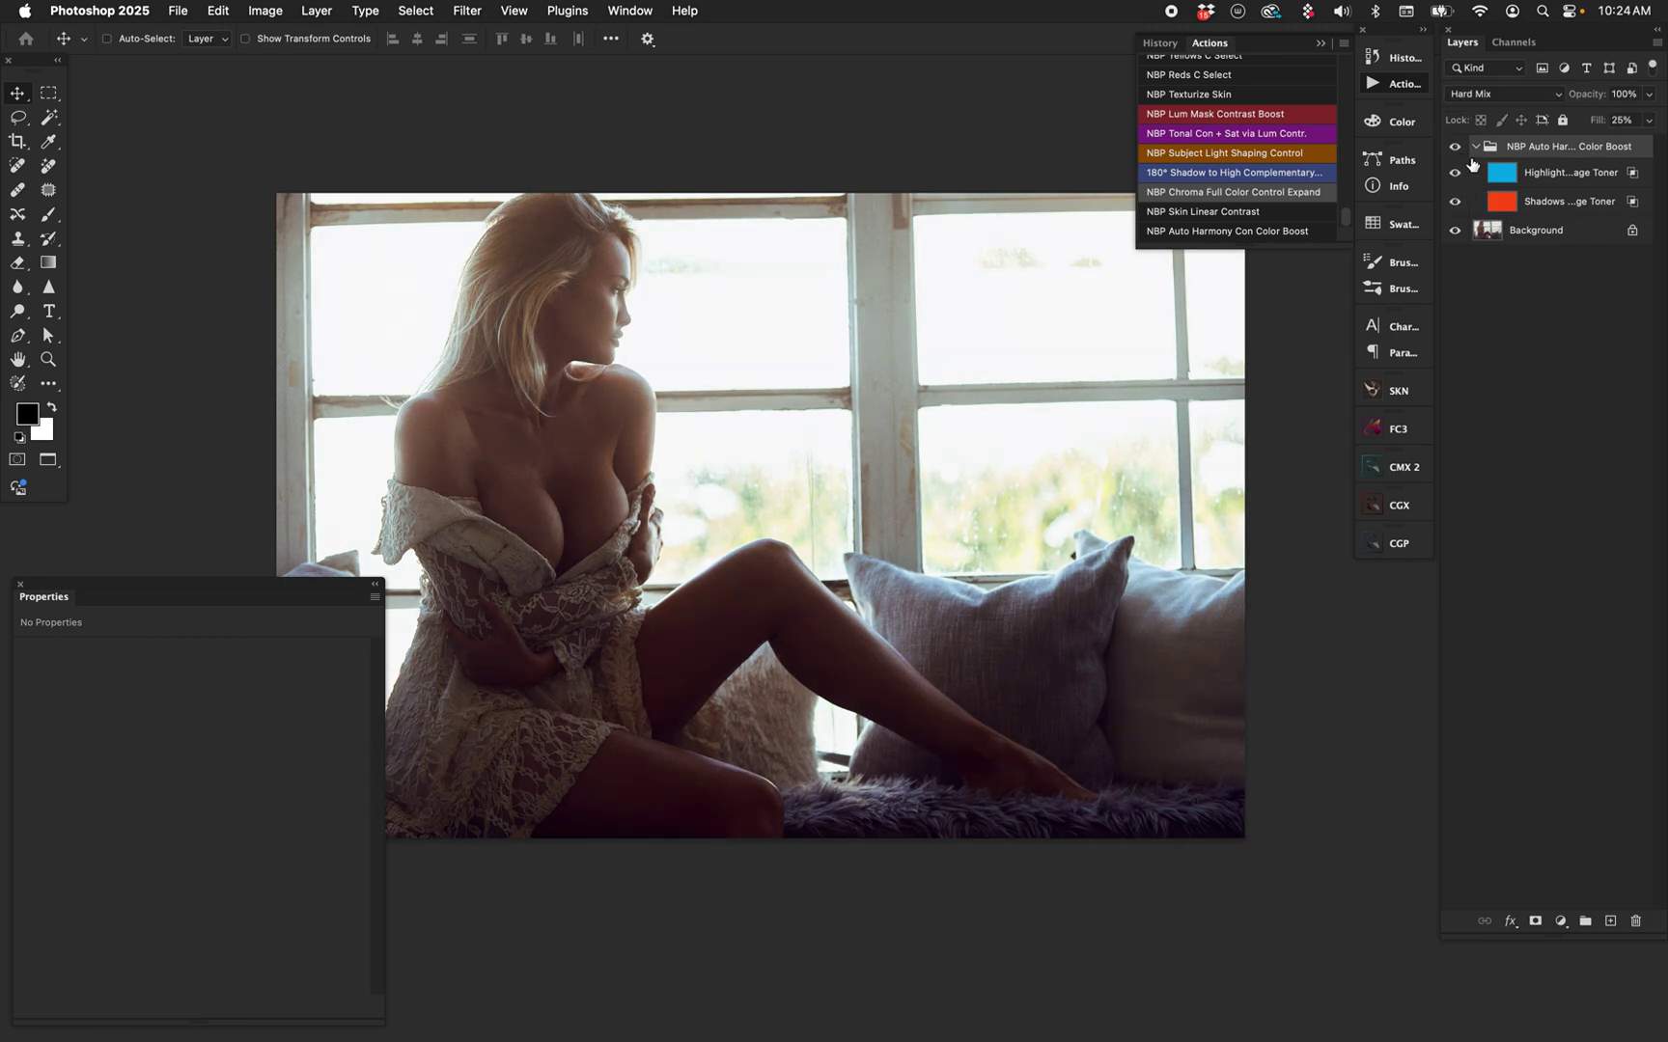
left_click(1455, 147)
left_click(1456, 147)
Return to floating windows, zoom the window portrait to 12.5% and move it aside.
key("f")
key("f")
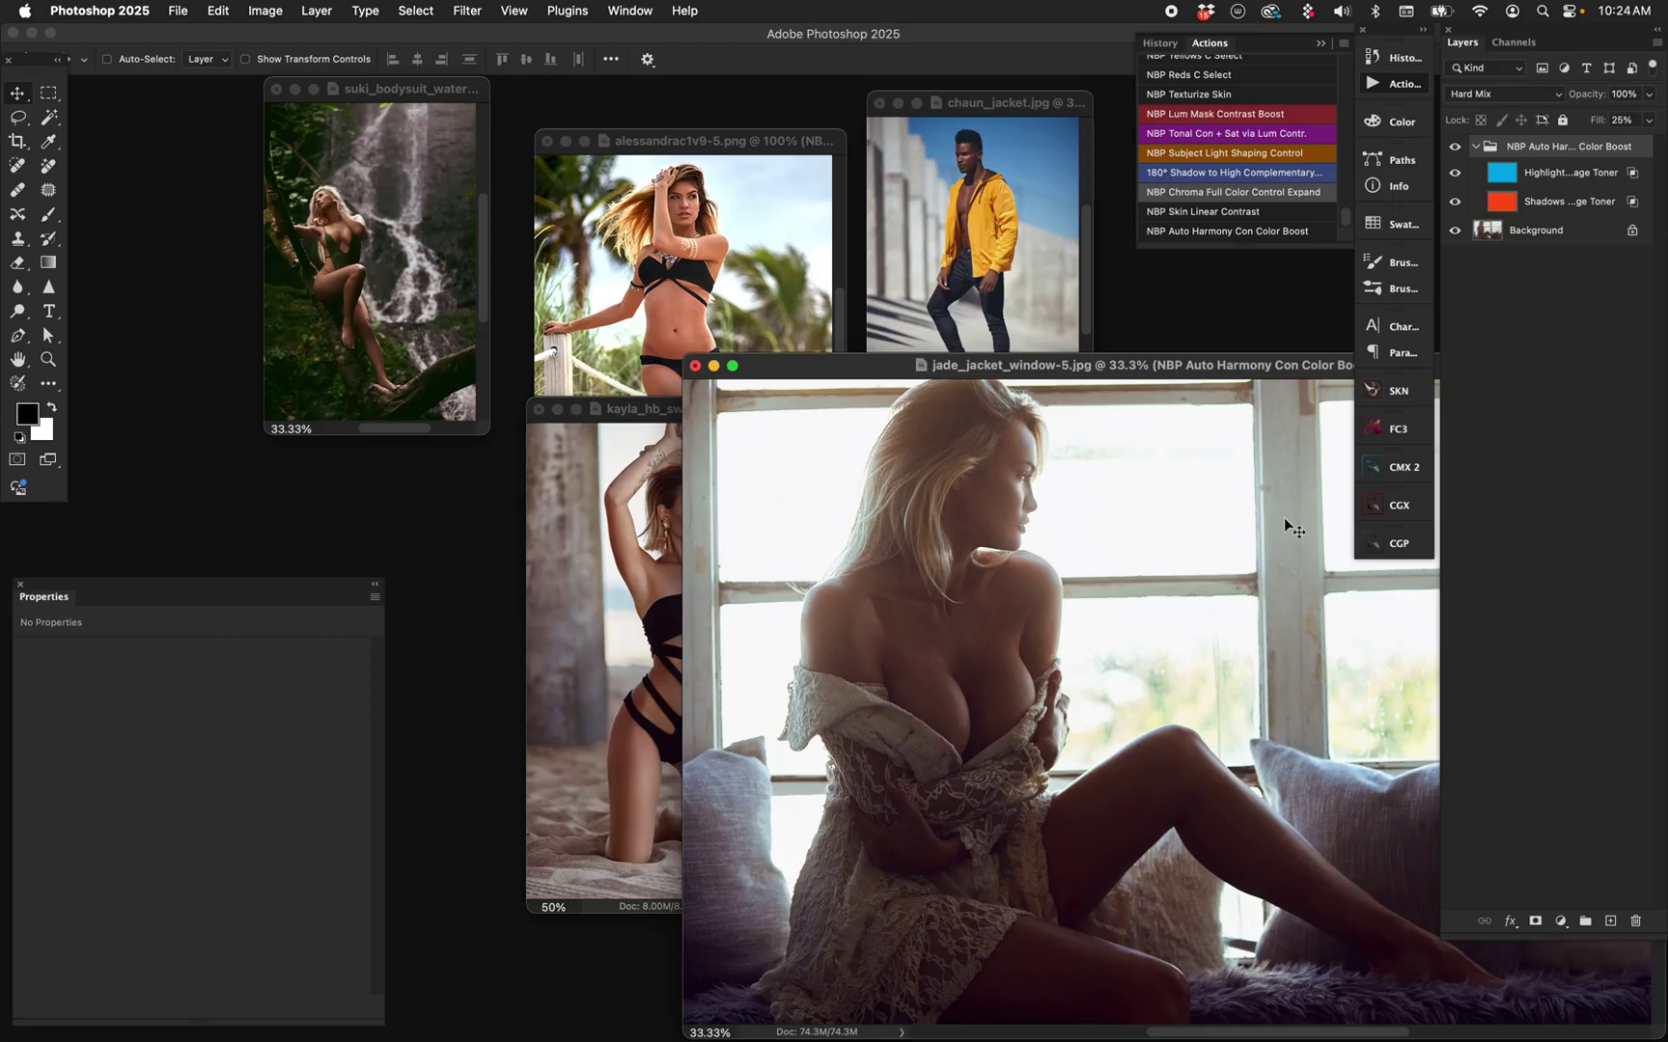
key("super+minus")
key("super+minus")
key("super+minus")
left_click(980, 390)
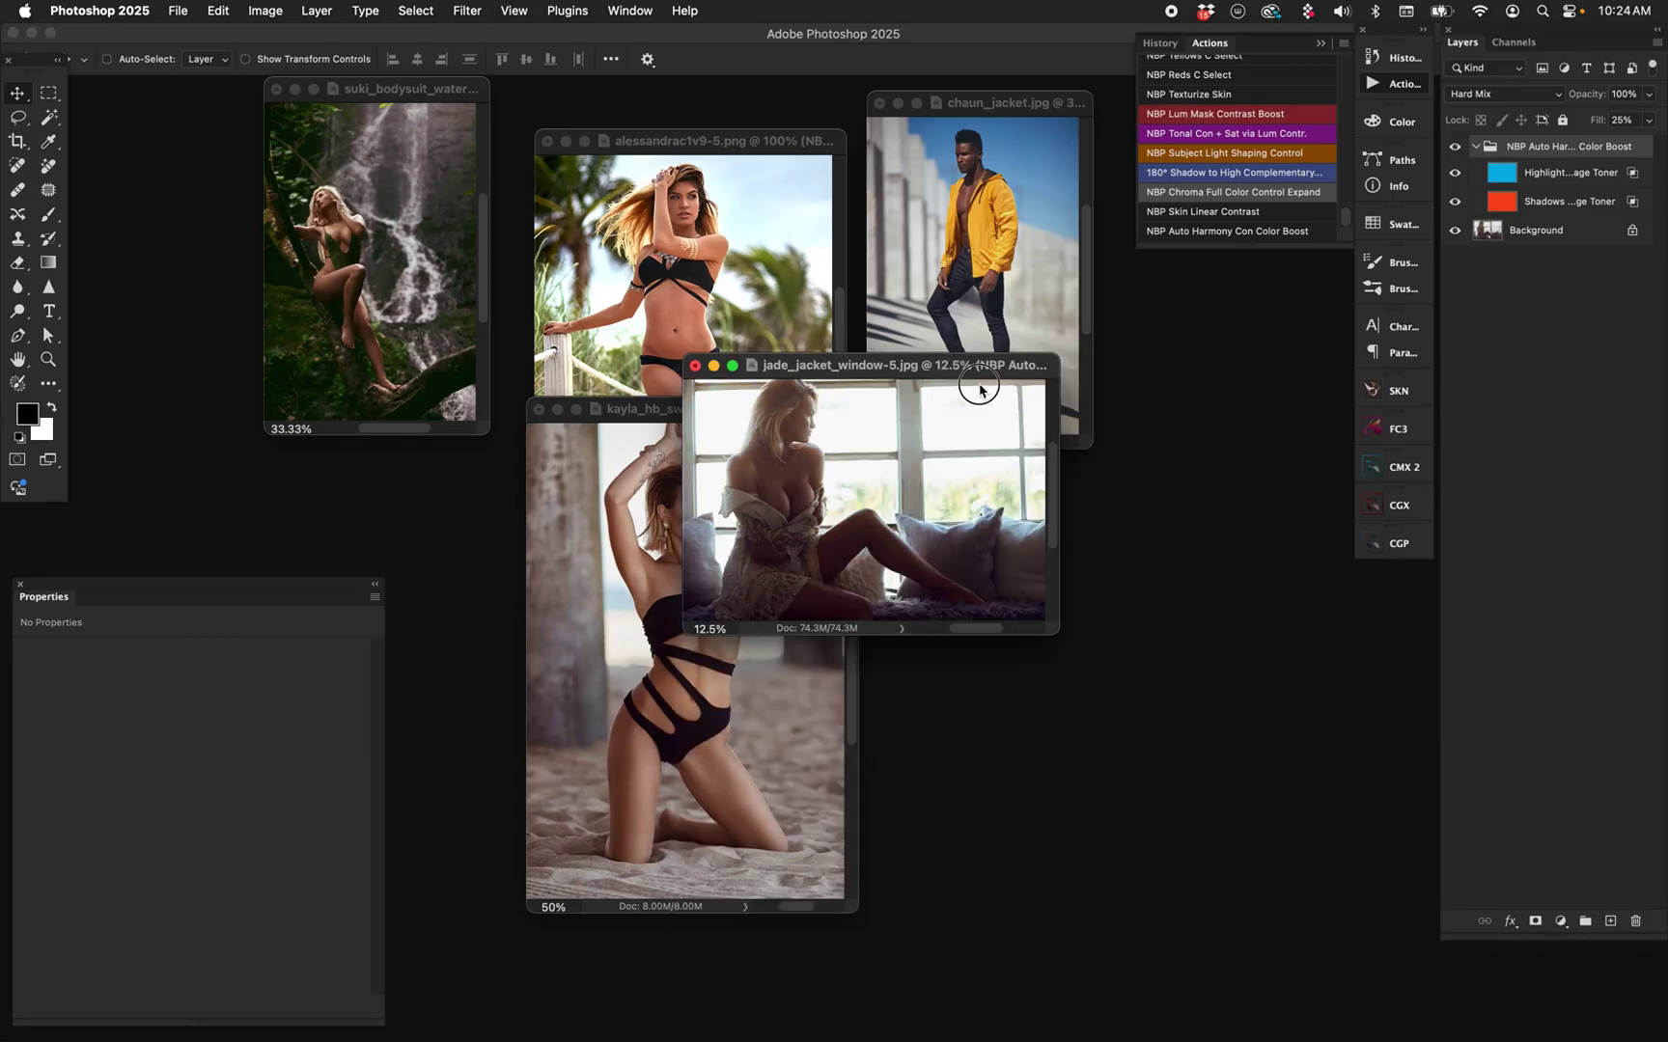
left_click_drag(980, 390, 1221, 606)
Apply the Auto Harmony color boost to the jacket man photo in full-screen view.
left_click(1038, 360)
key("f")
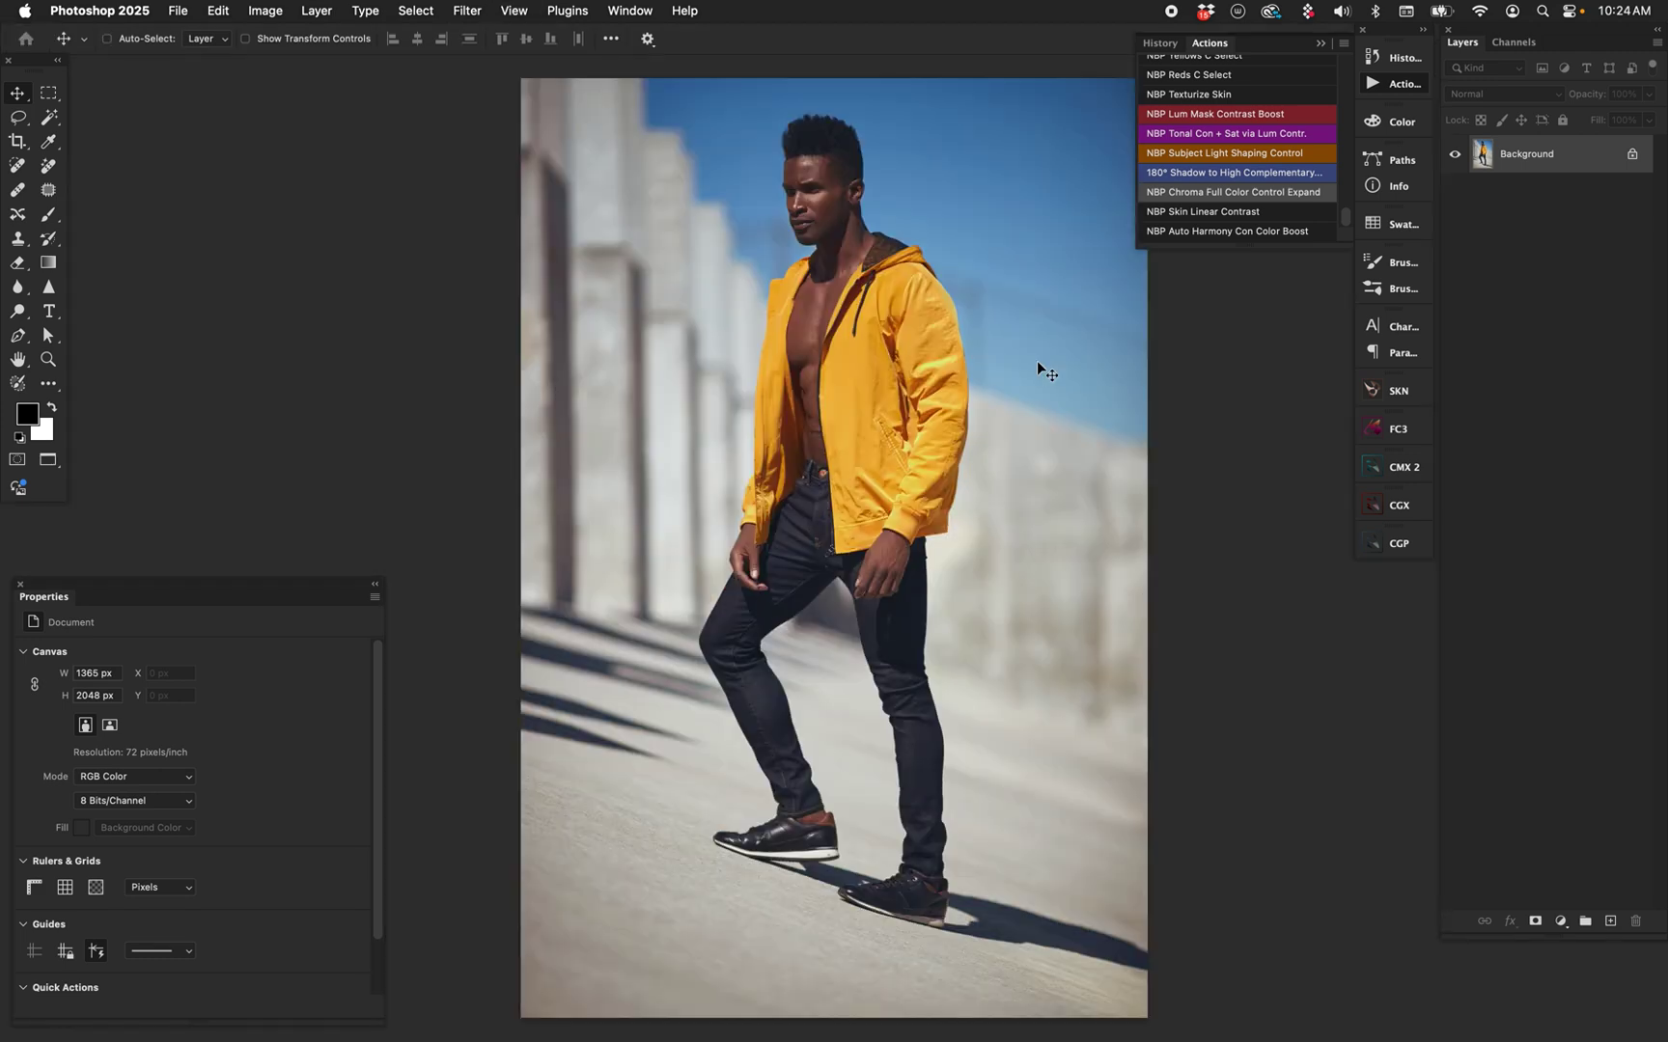
left_click_drag(1035, 361, 915, 353)
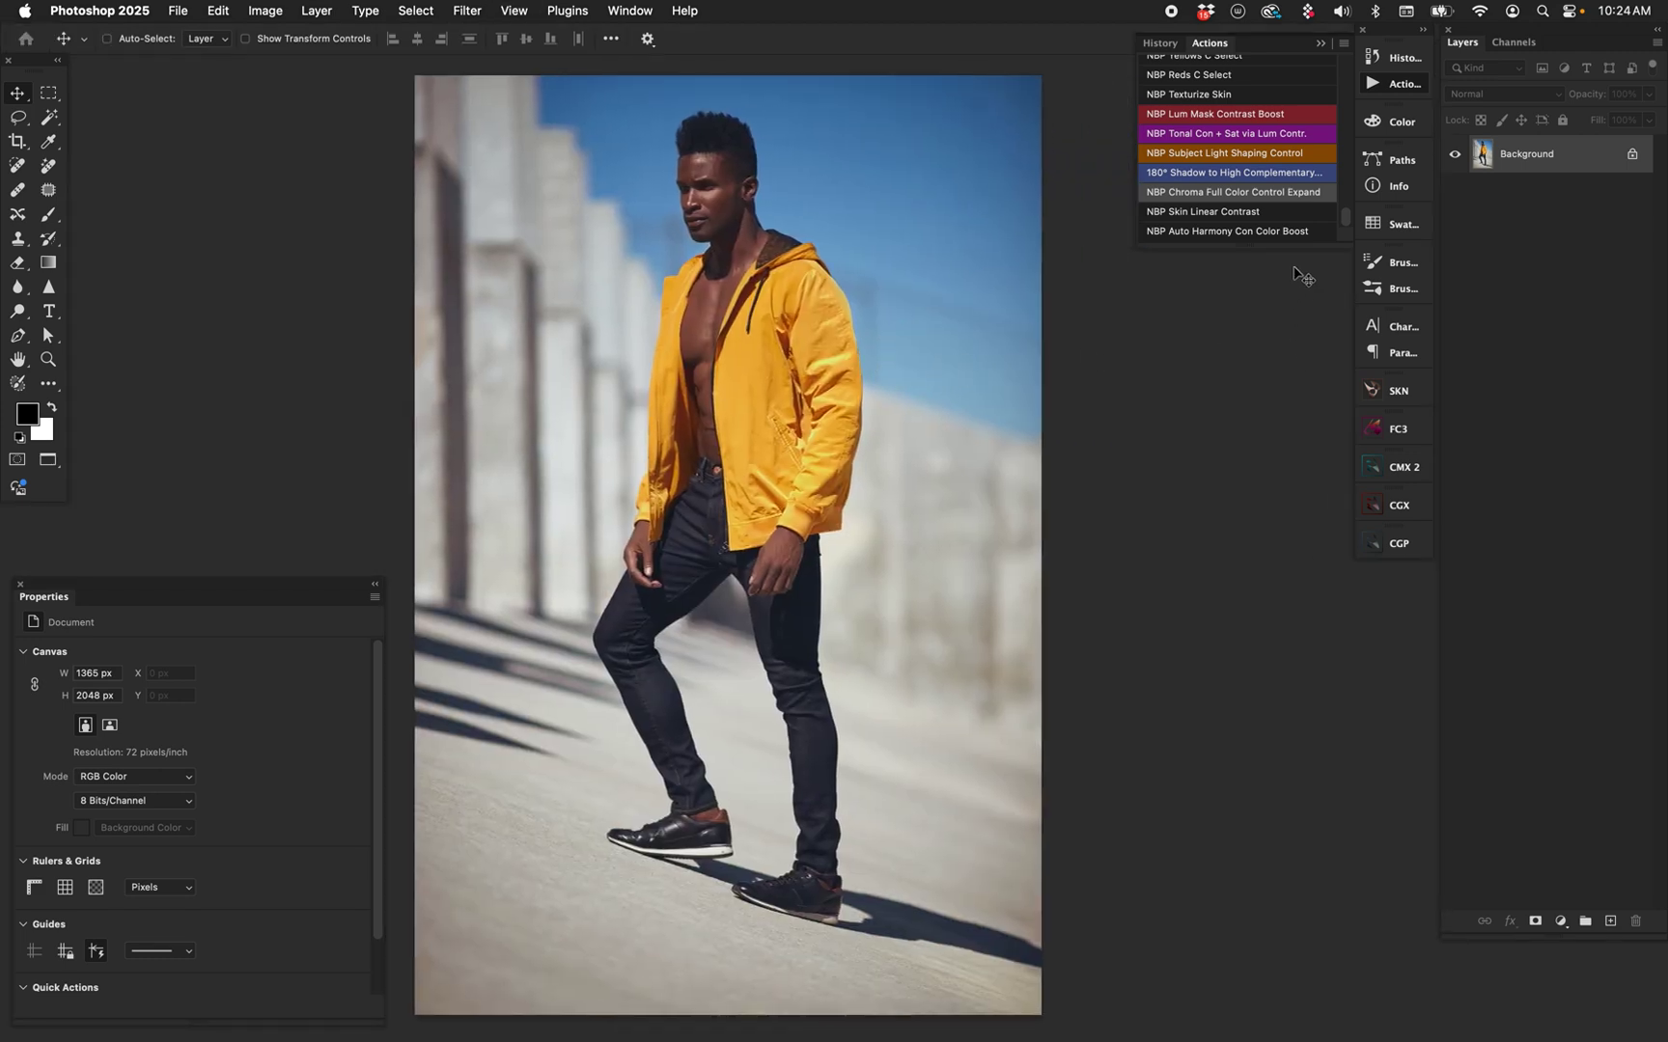
left_click(1267, 233)
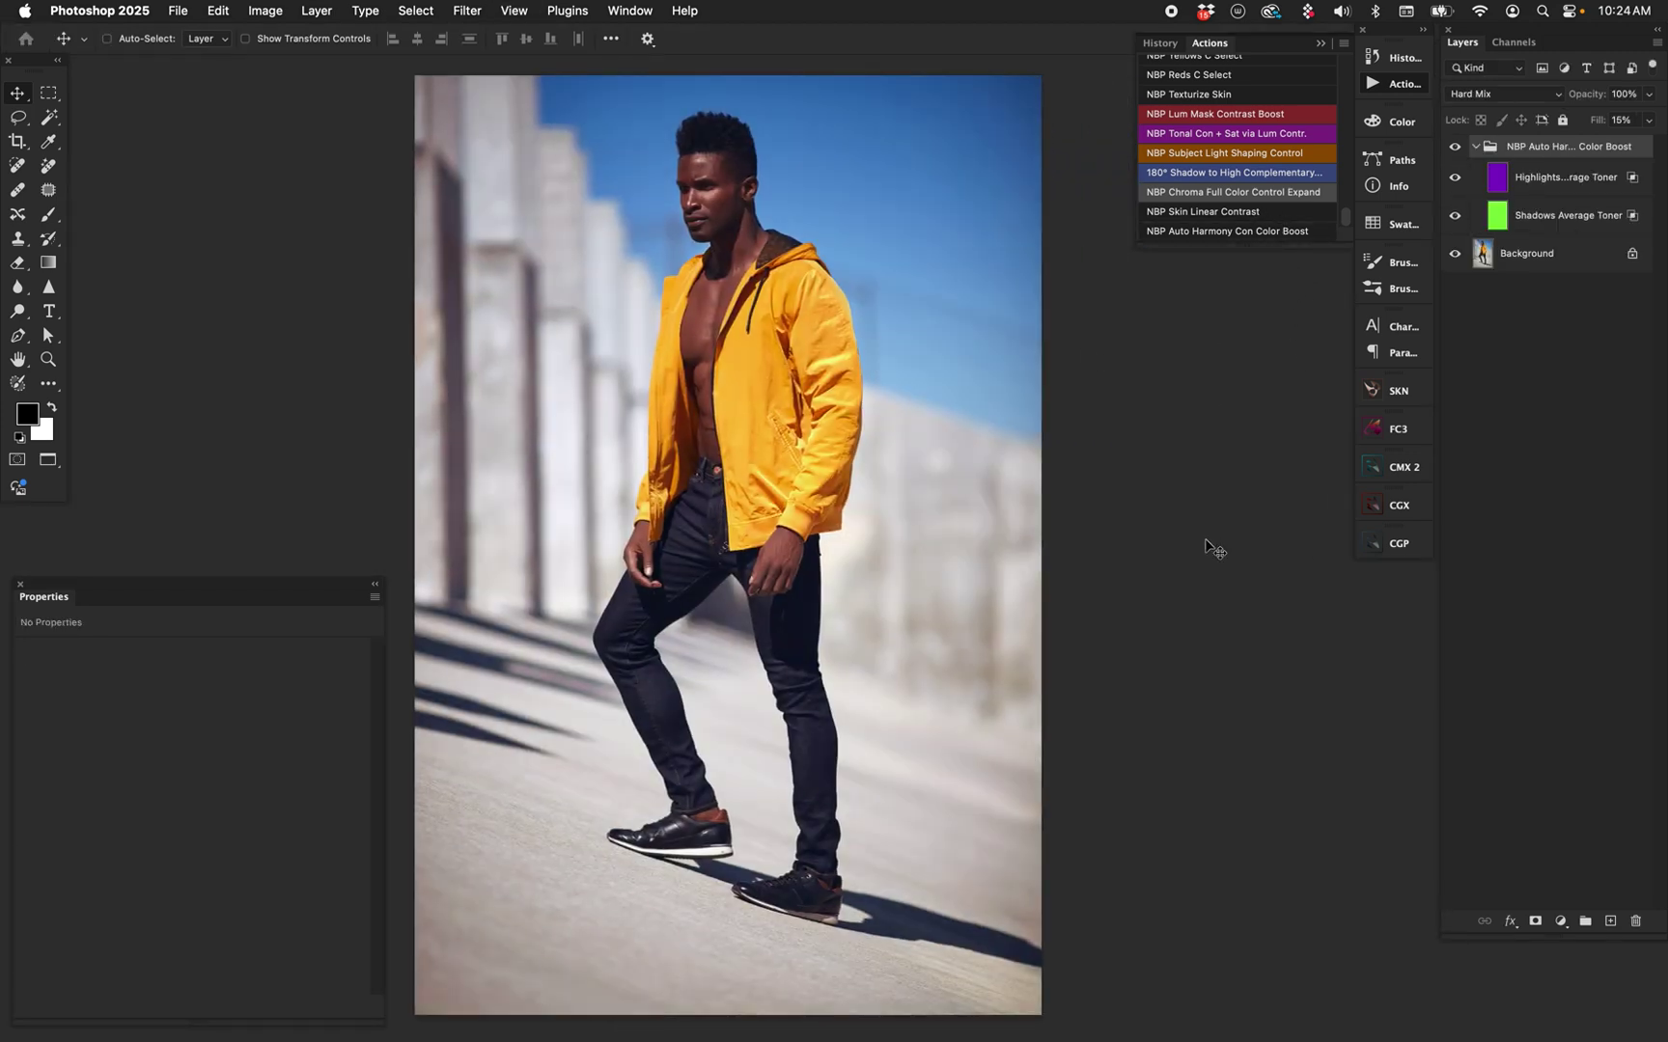
Review the Shadows and Highlights Average Toner layers of the jacket photo.
left_click(1499, 224)
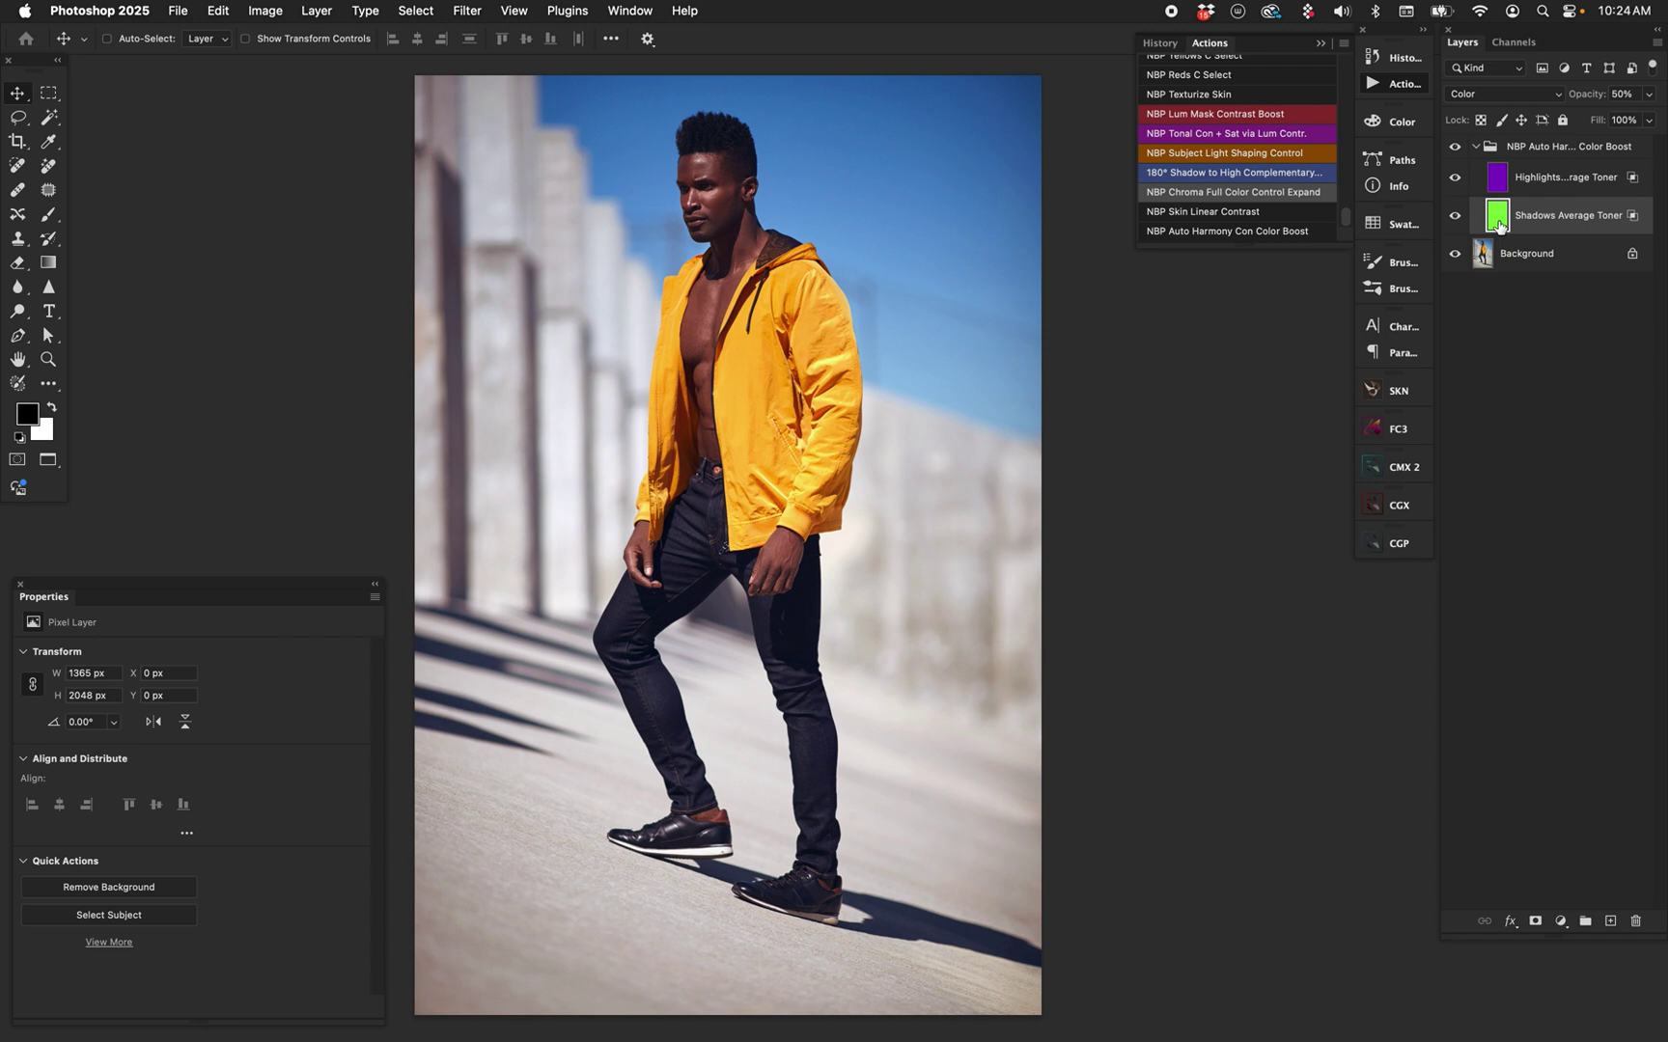
left_click(1498, 187)
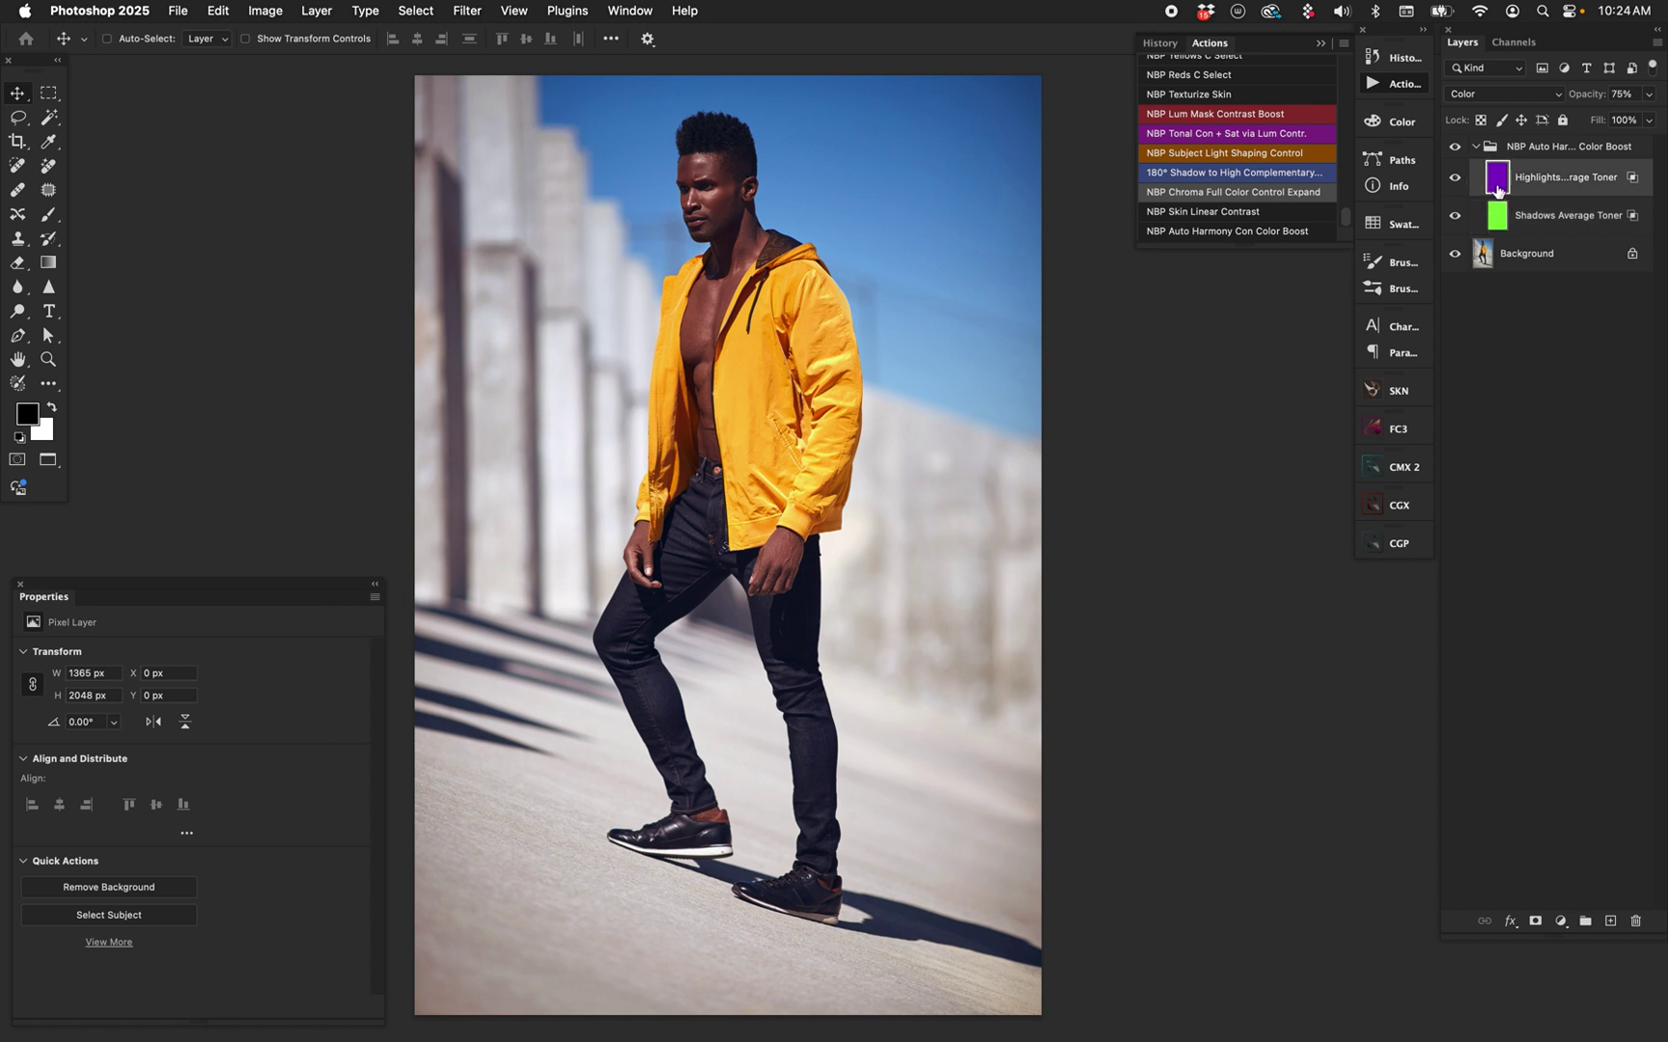
left_click(1499, 226)
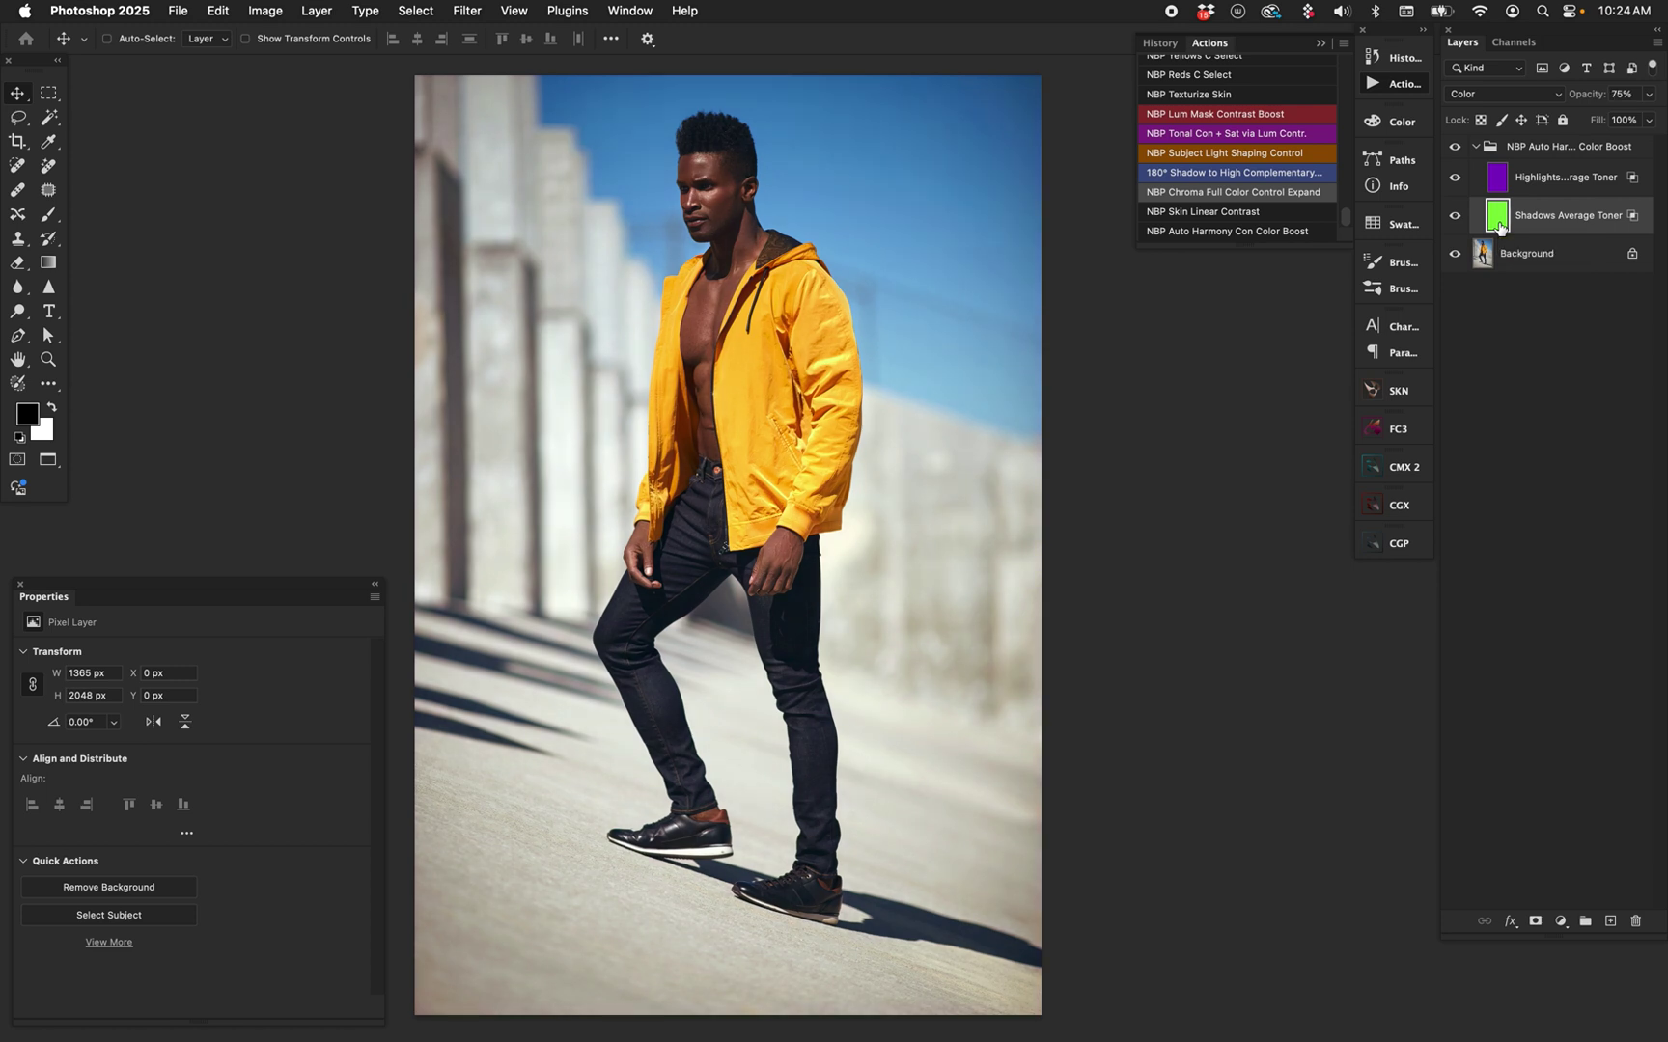
left_click(1505, 183)
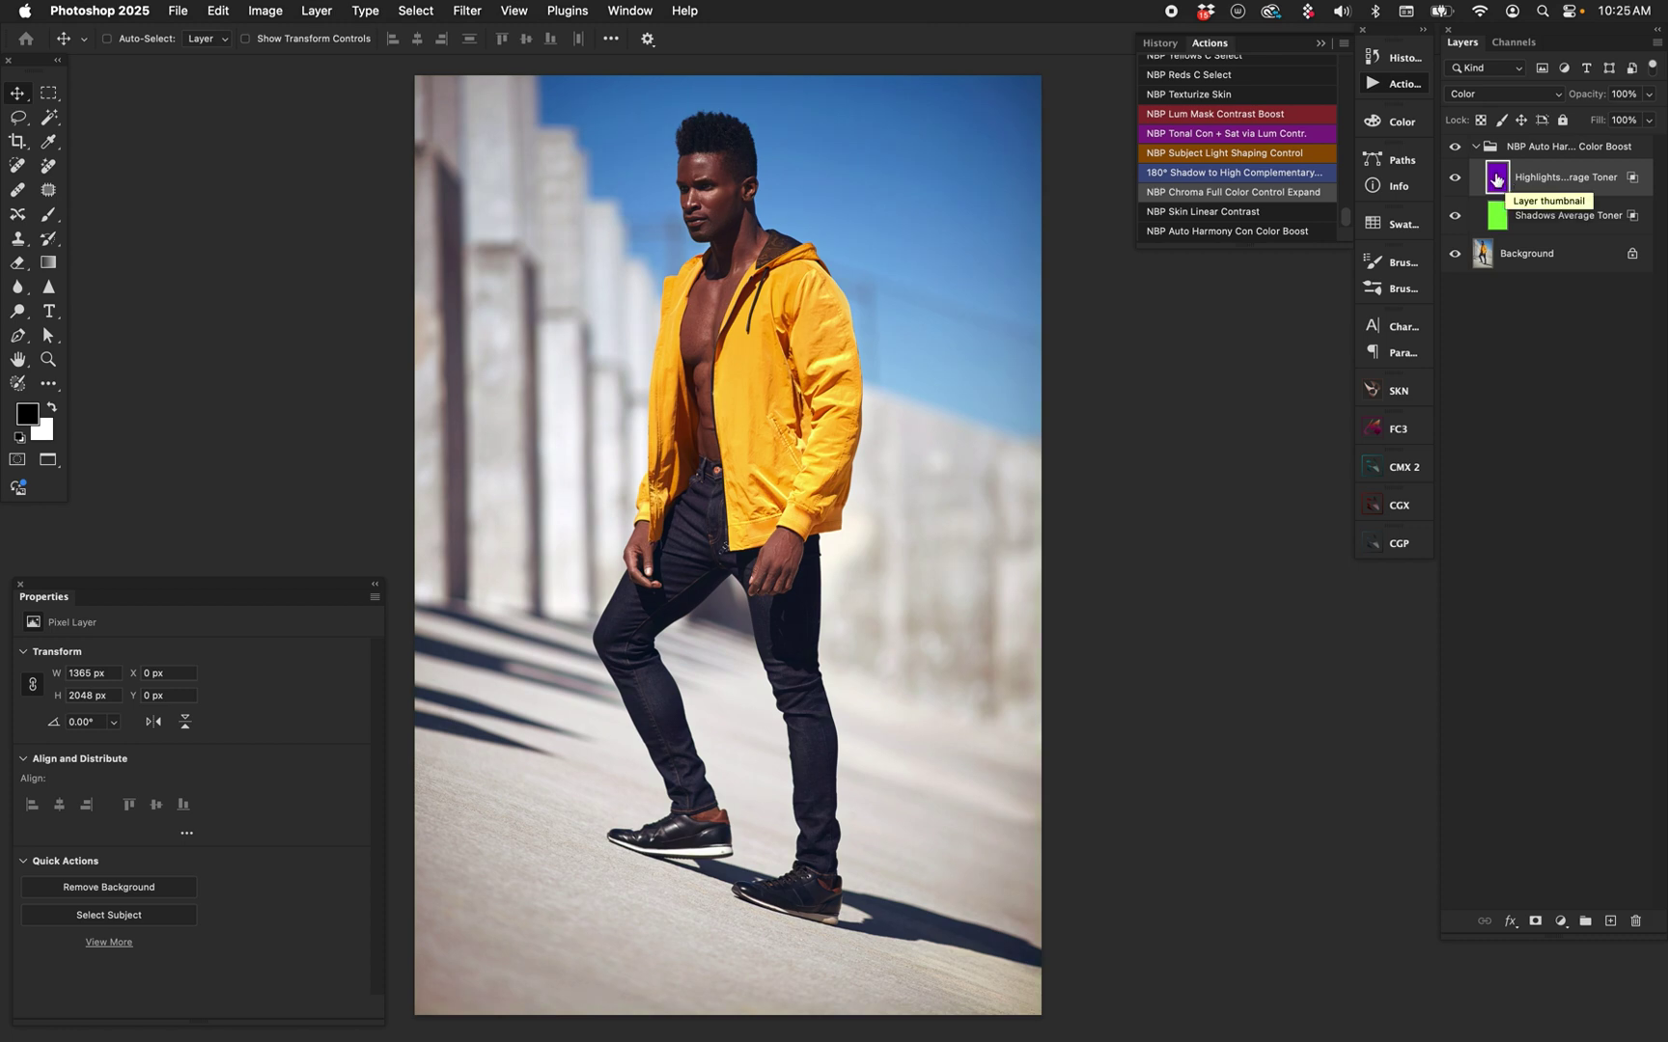
Compare the color-boost group off and on, then select it to edit its Fill.
left_click(1455, 147)
left_click(1455, 146)
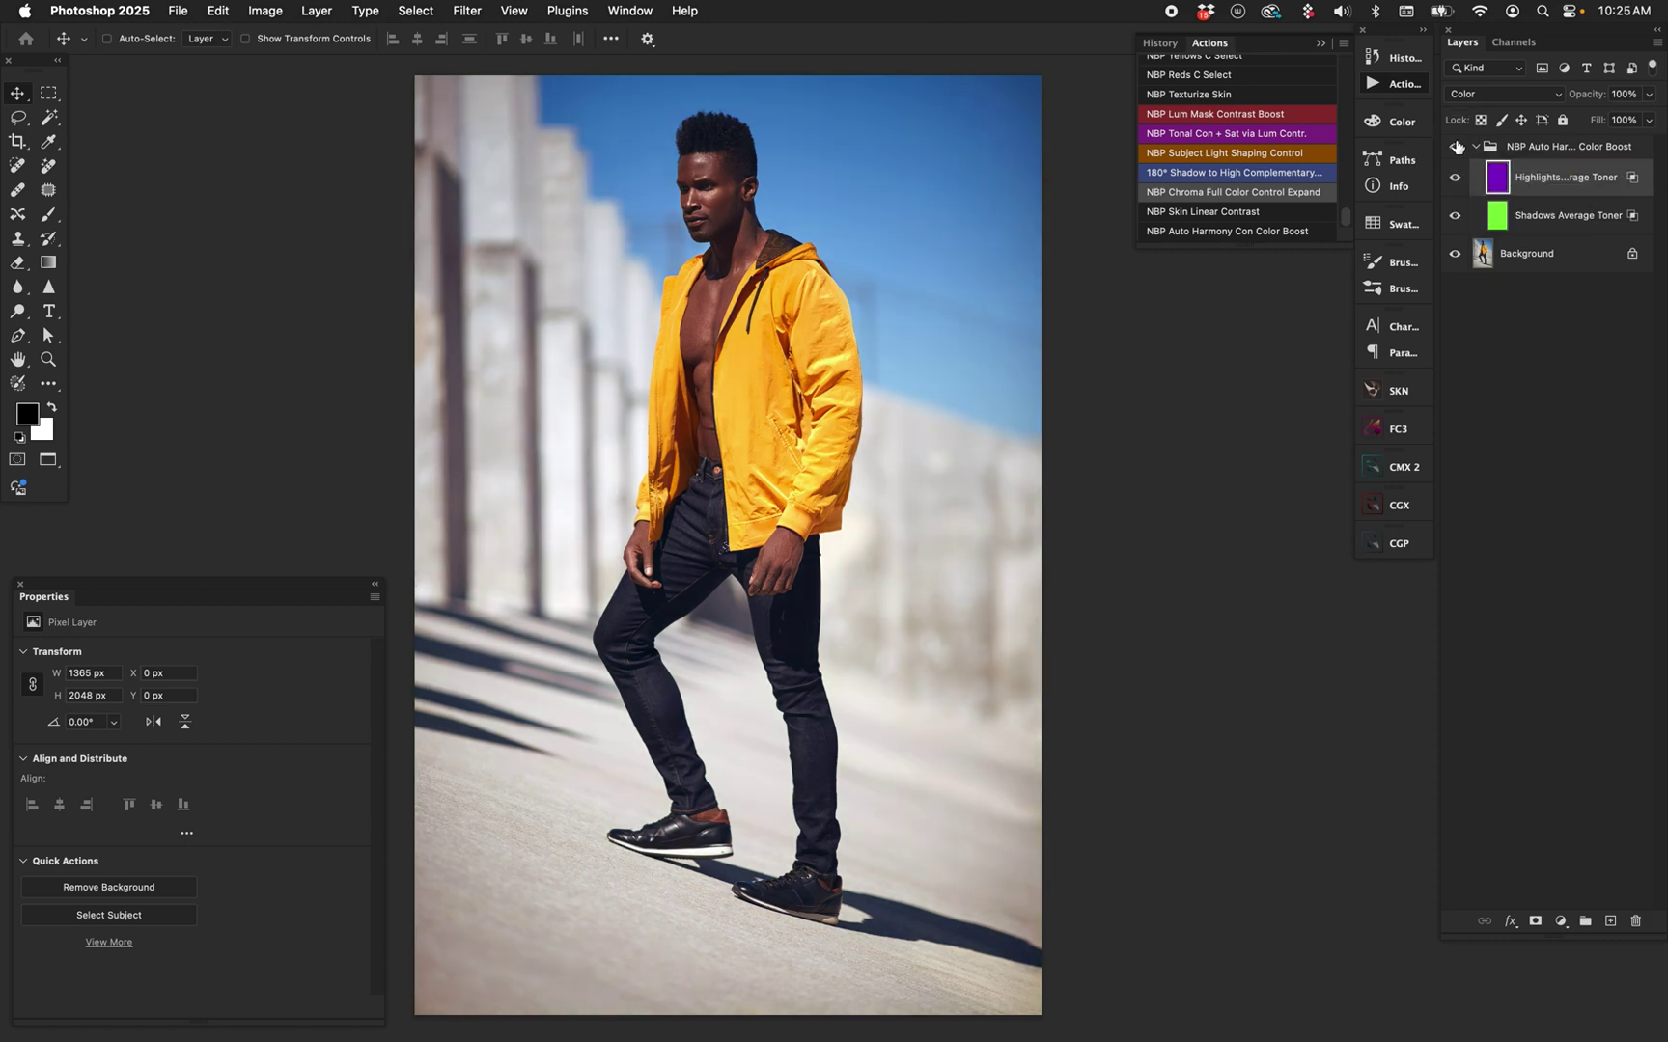
left_click(1554, 147)
left_click(1622, 119)
Set the color-boost group's Fill to 20% and compare it off and on.
type("20")
key("Return")
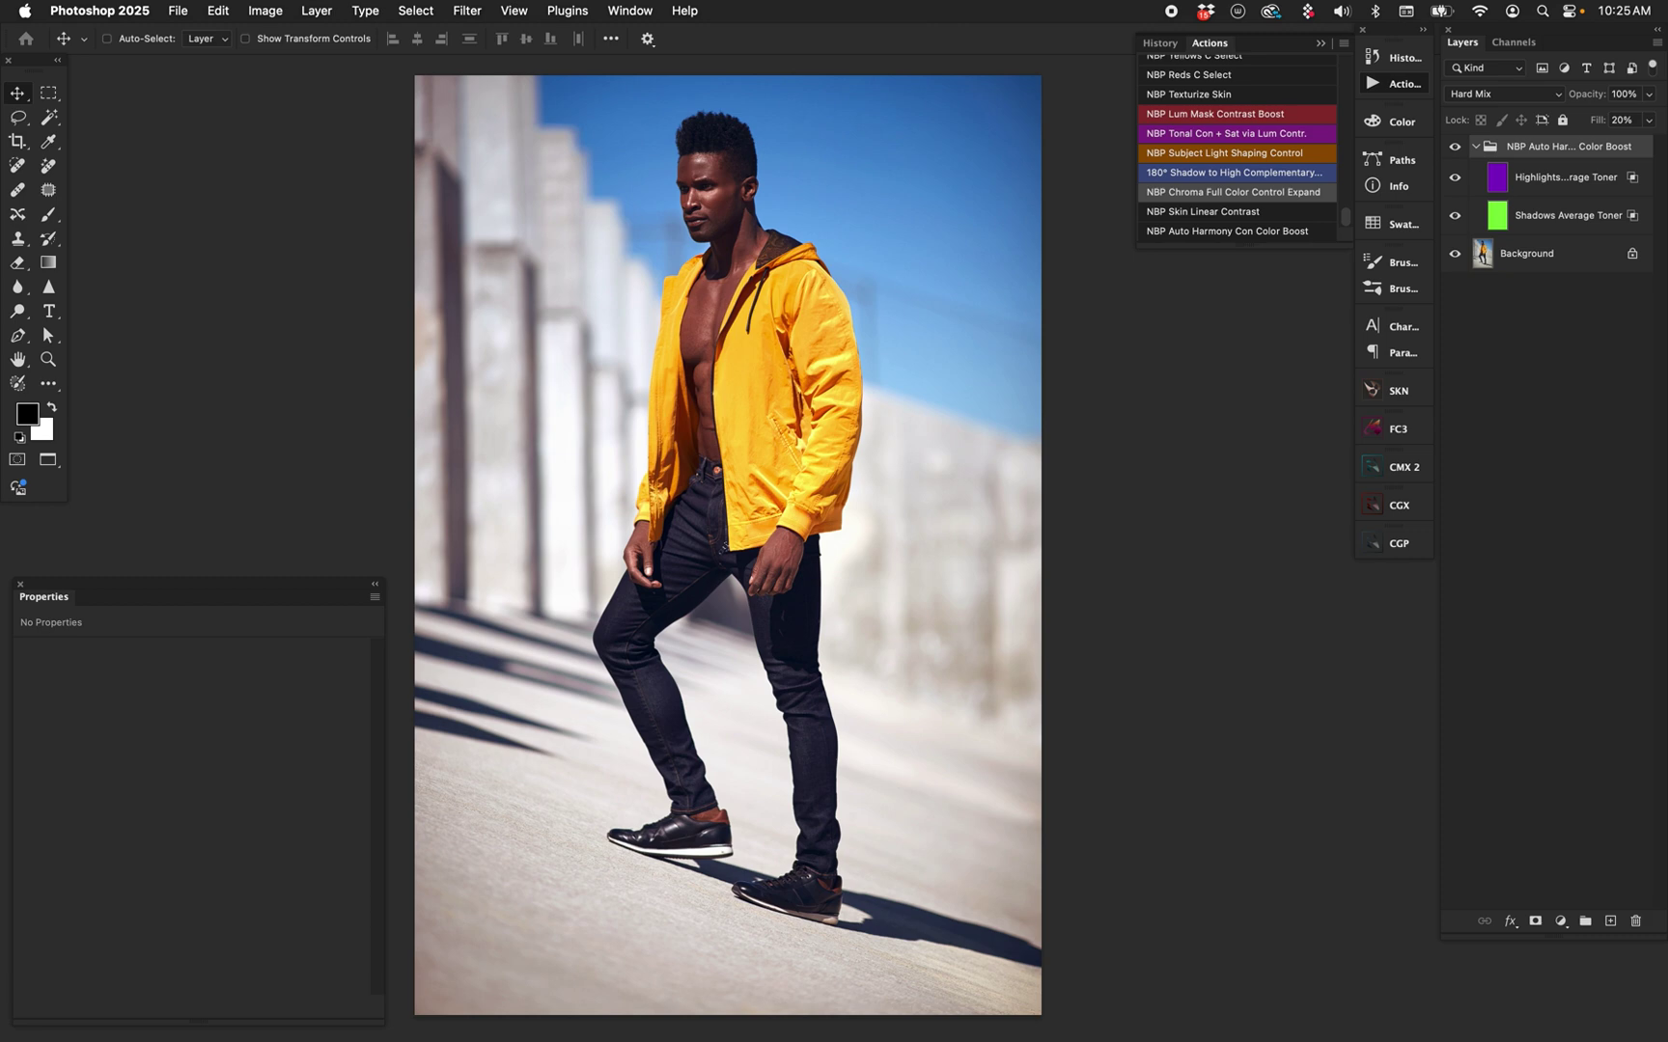
left_click(1456, 147)
left_click(1456, 147)
left_click(1455, 147)
left_click(1456, 147)
left_click(1456, 147)
left_click(1455, 147)
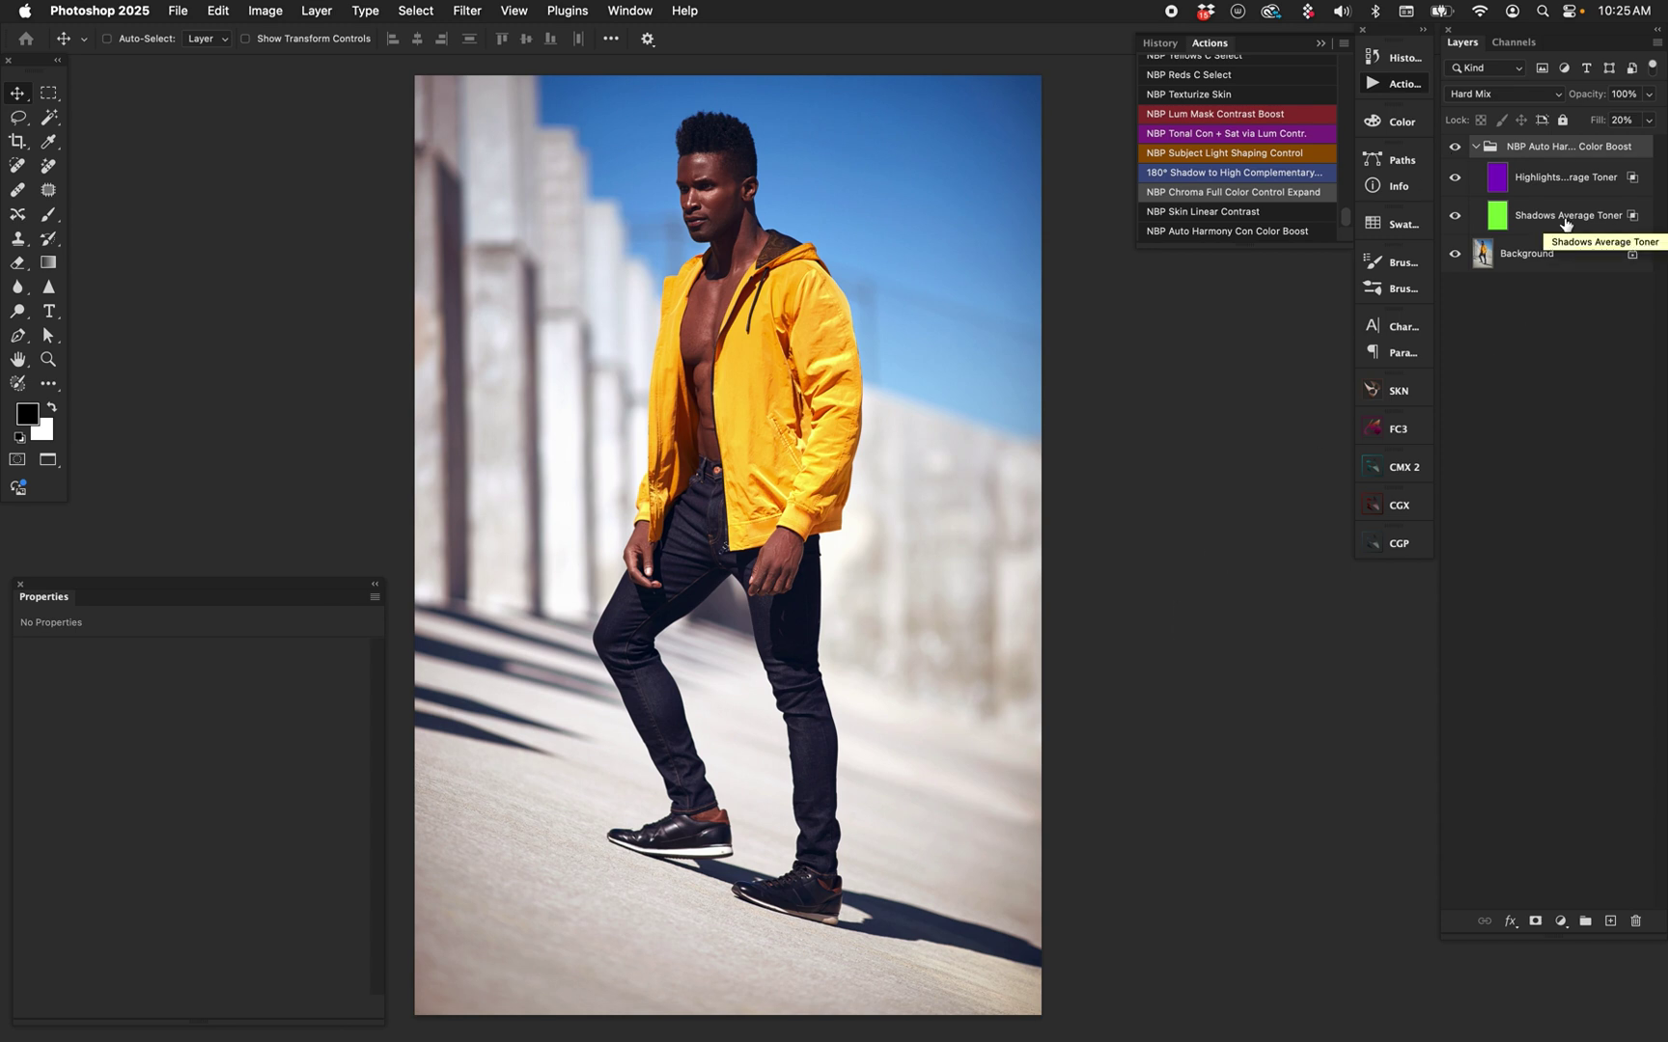
left_click(1456, 147)
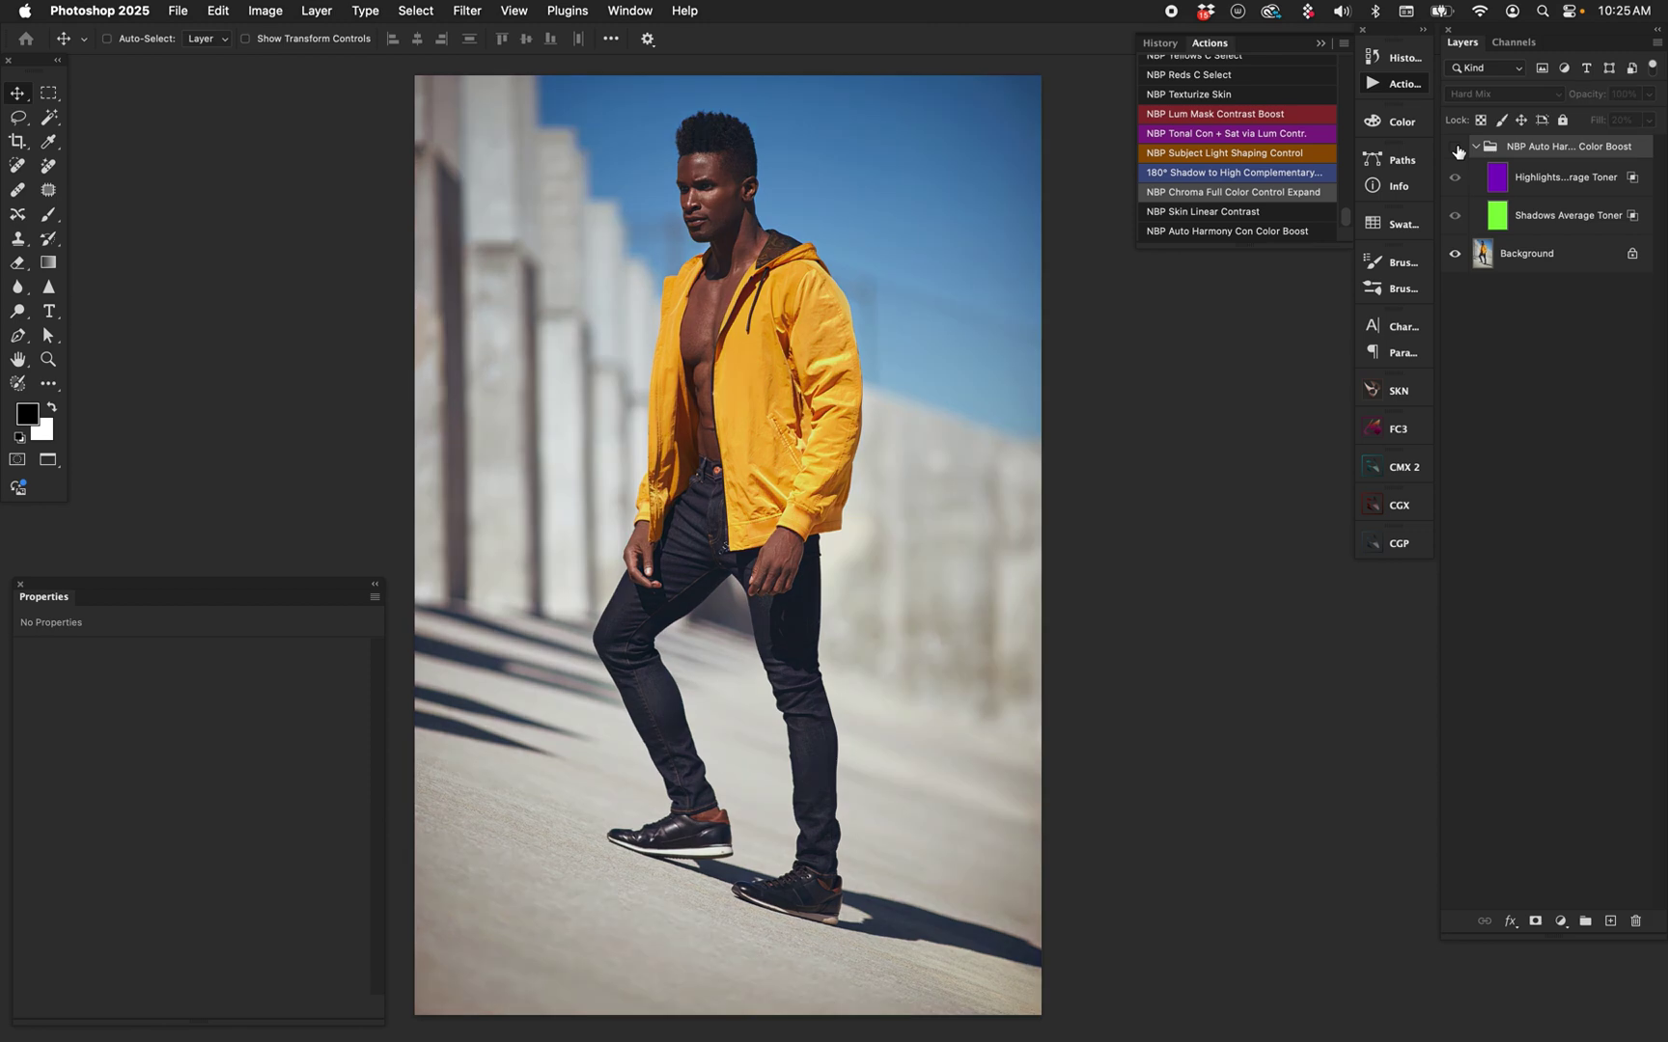
left_click(1456, 147)
Set the Shadows Average Toner to 80% opacity, compare, and return to floating windows.
left_click(1495, 221)
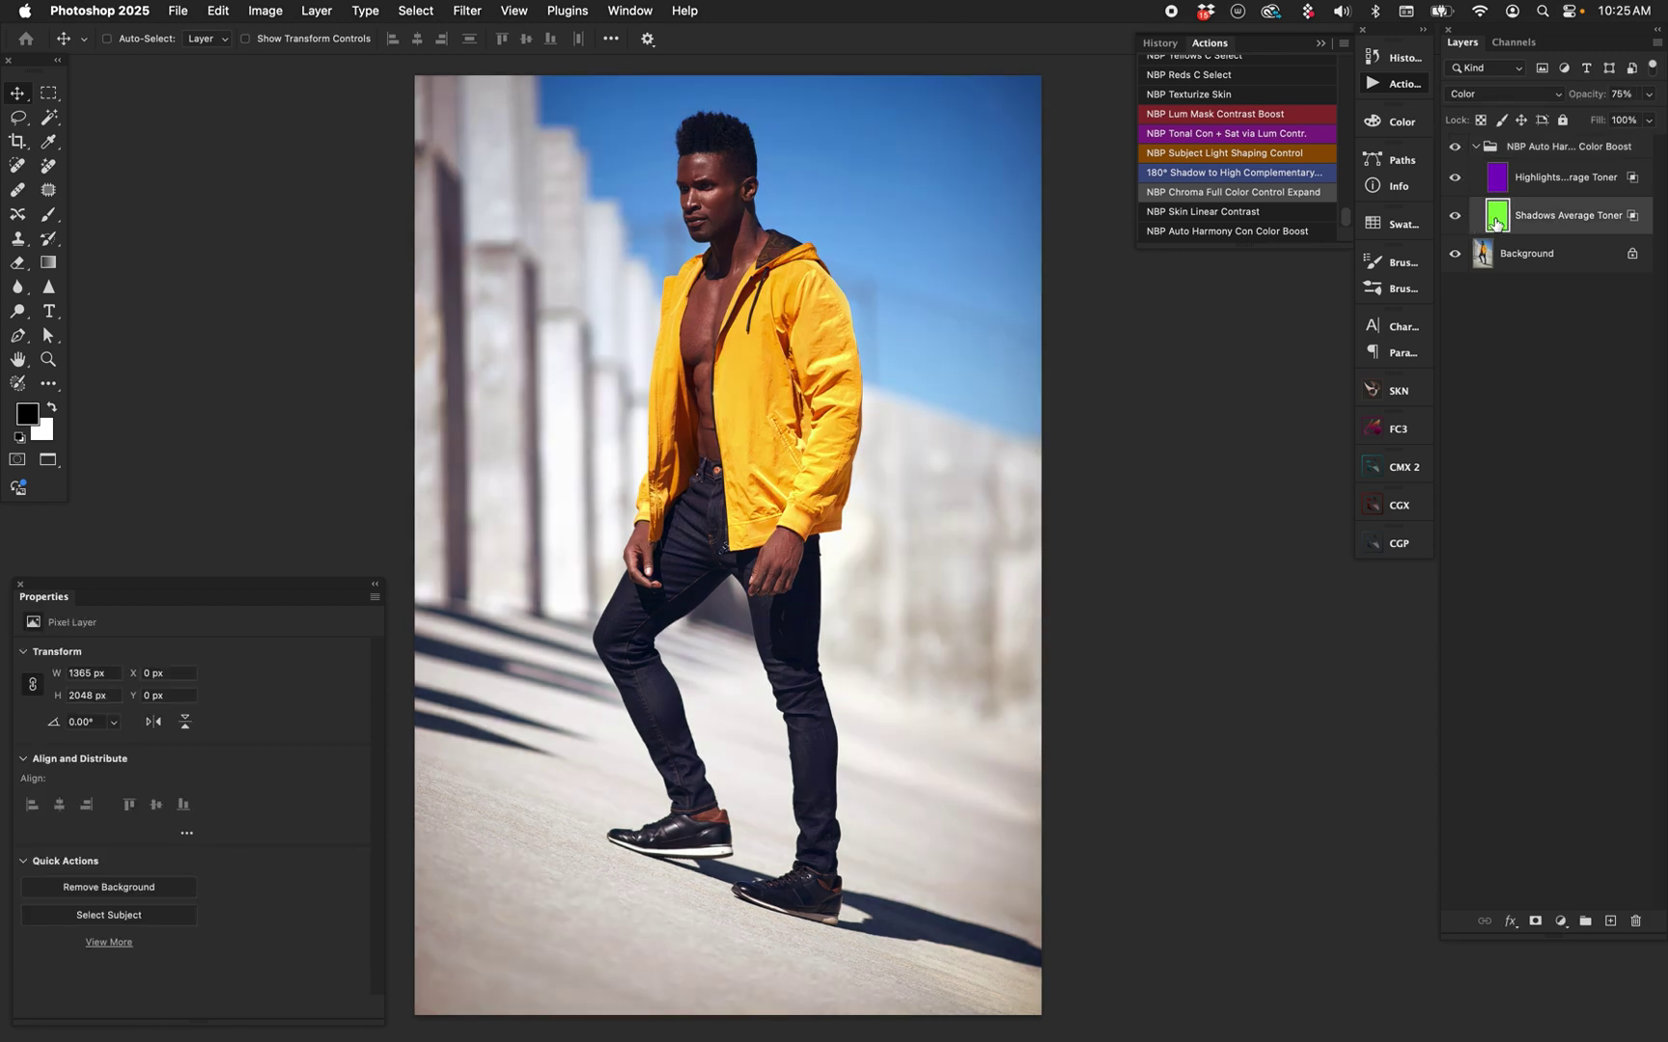
key("0")
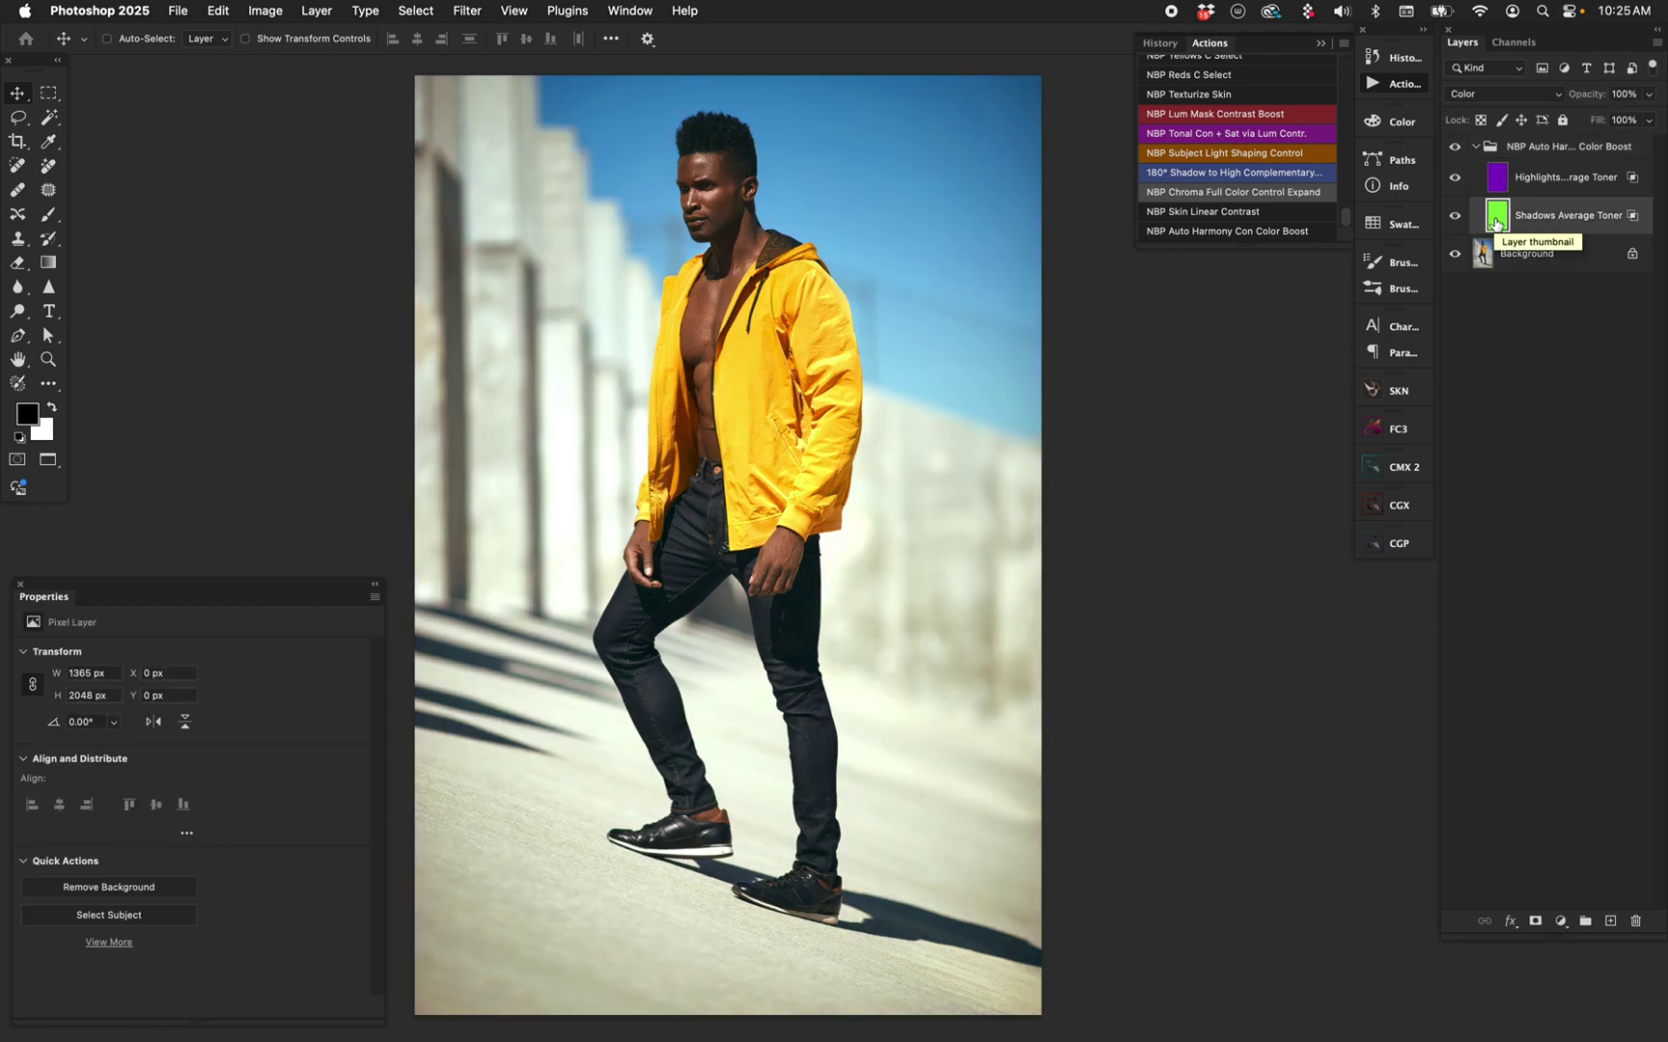
key("8")
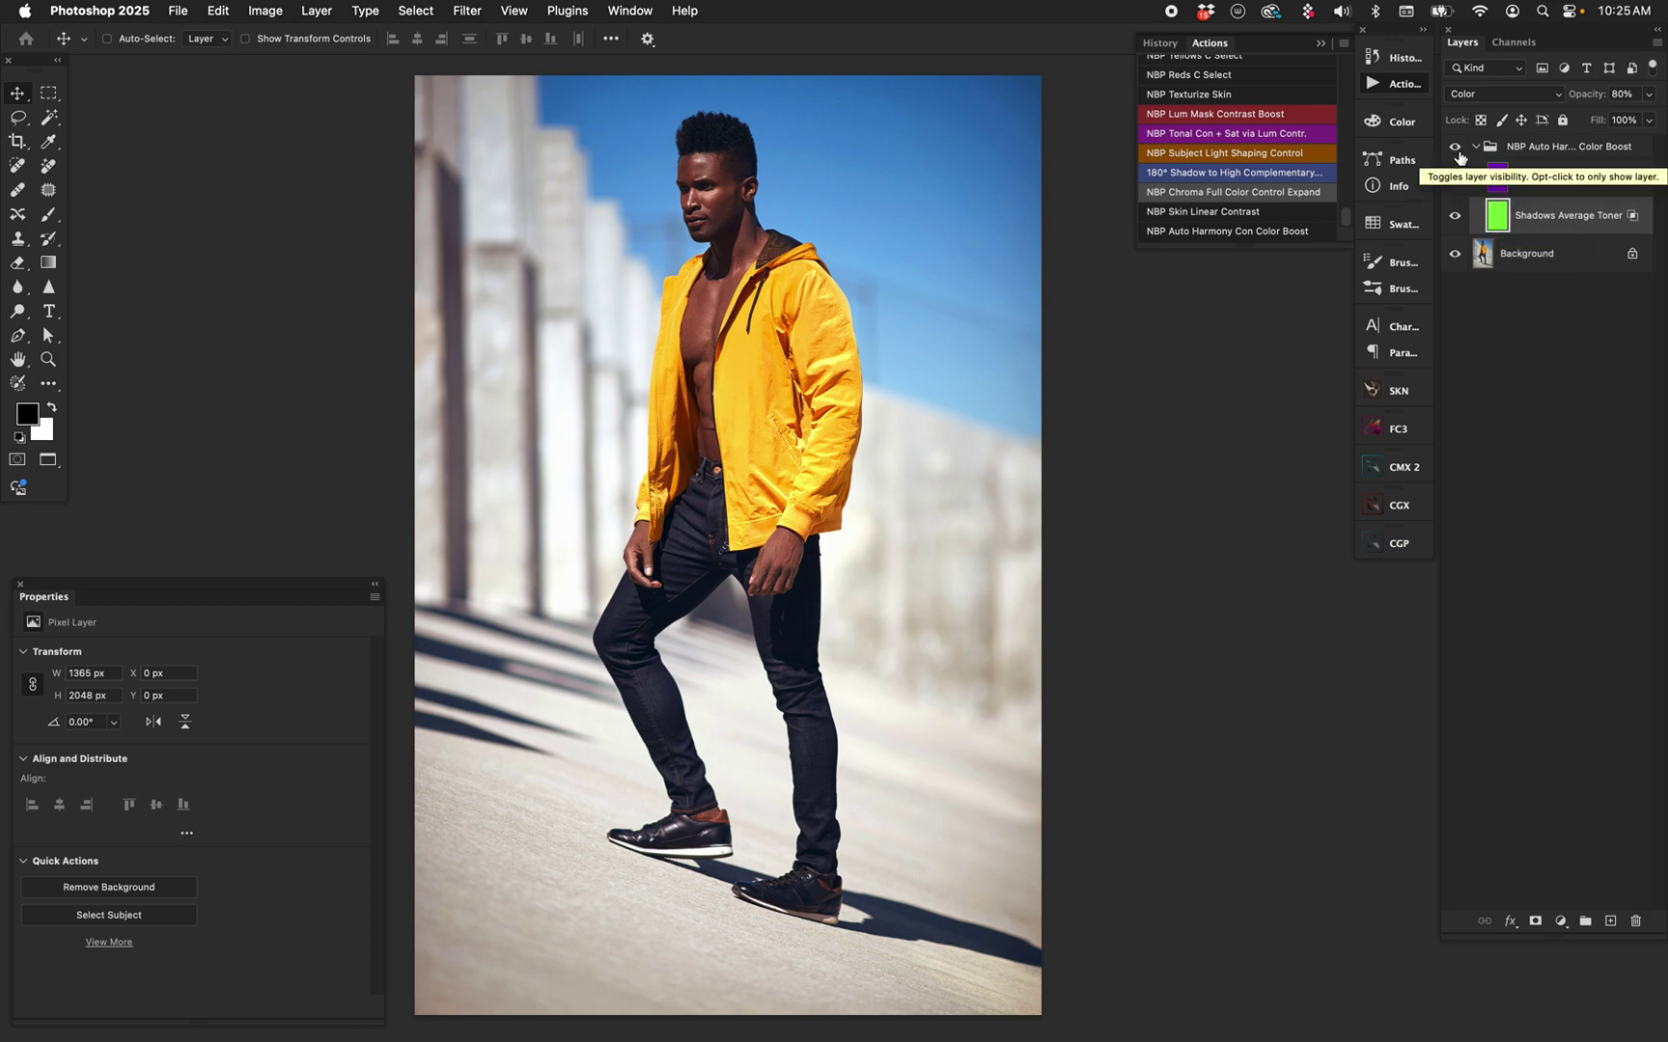
left_click(1456, 149)
left_click(1457, 149)
left_click(1456, 148)
left_click(1455, 147)
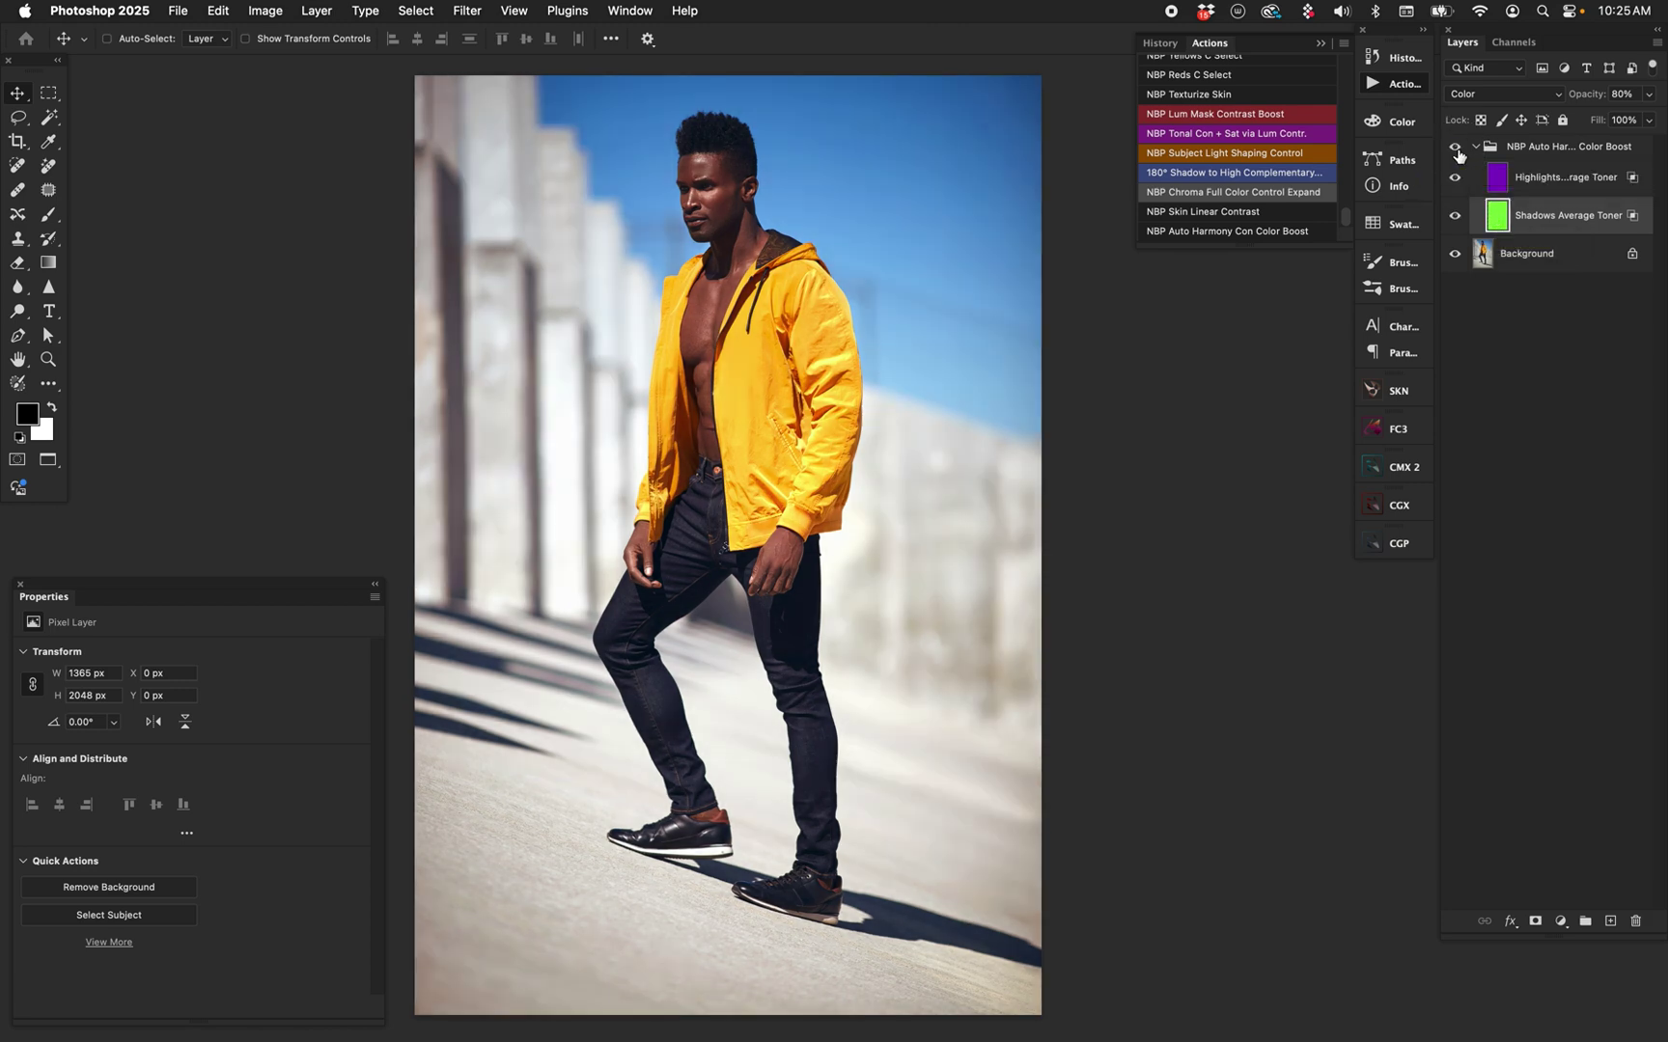
left_click(1455, 148)
left_click(1455, 148)
key("f")
key("f")
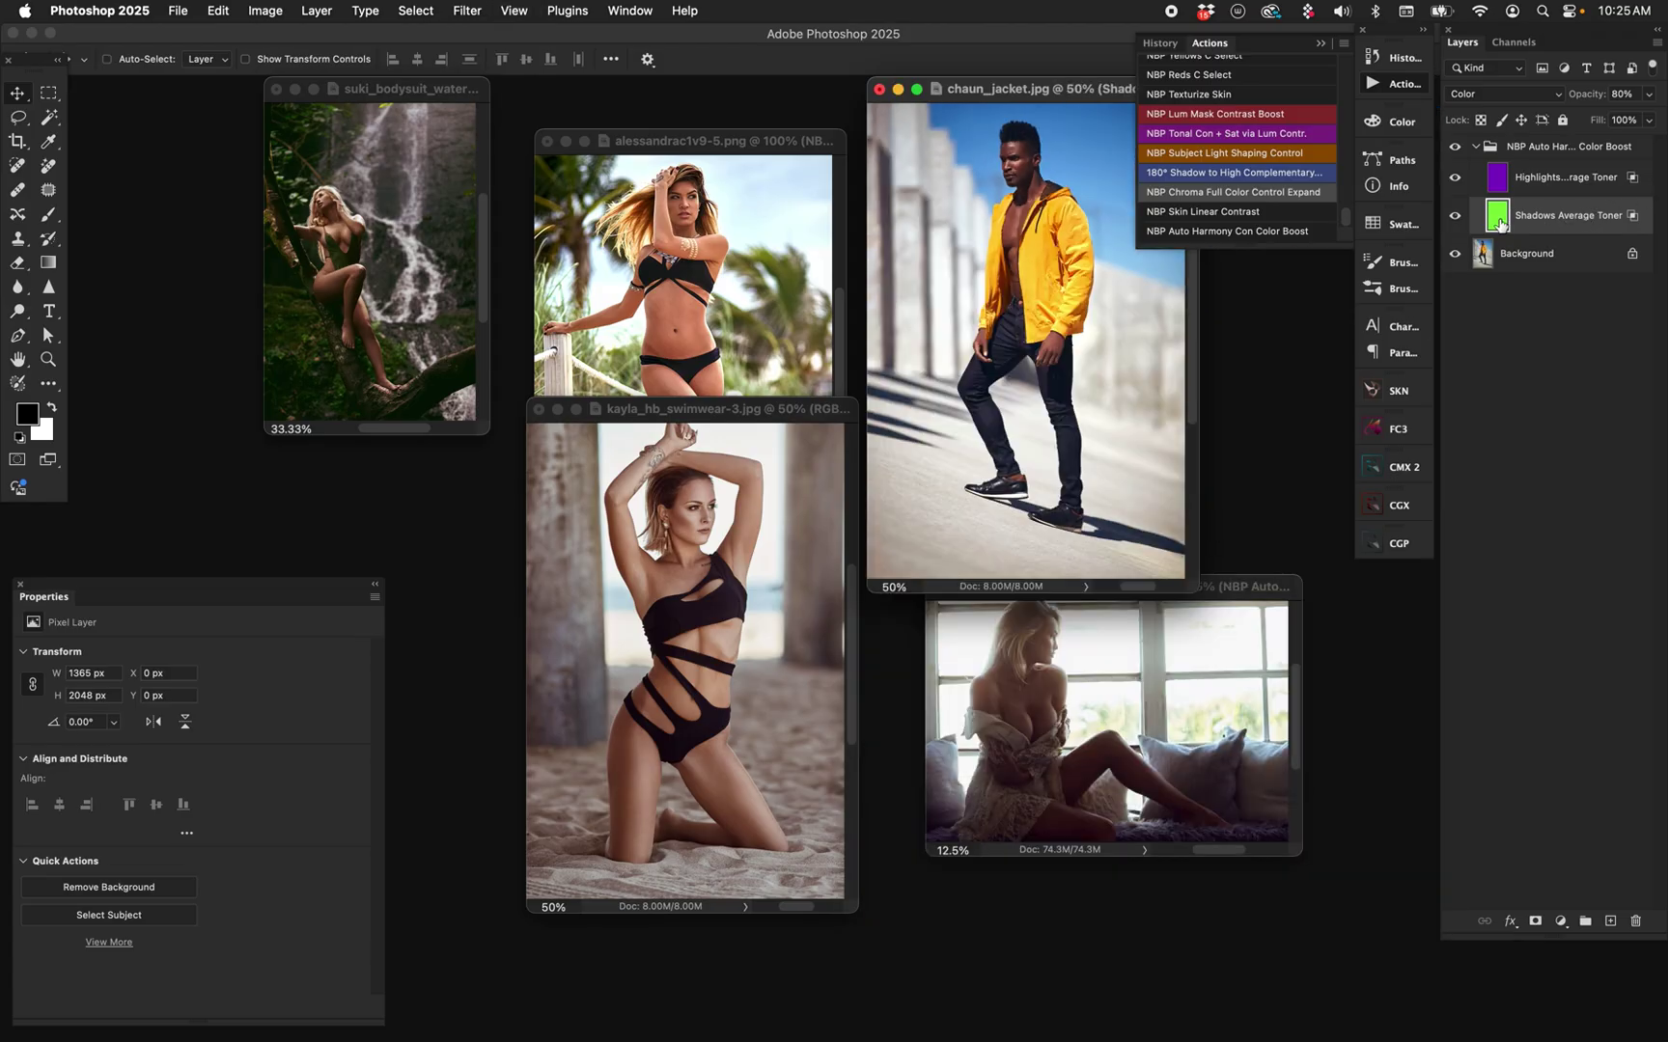
Shift the jacket portrait window left and compare its color boost off and on.
left_click(1472, 183)
left_click(1463, 225)
left_click_drag(1062, 85, 1008, 126)
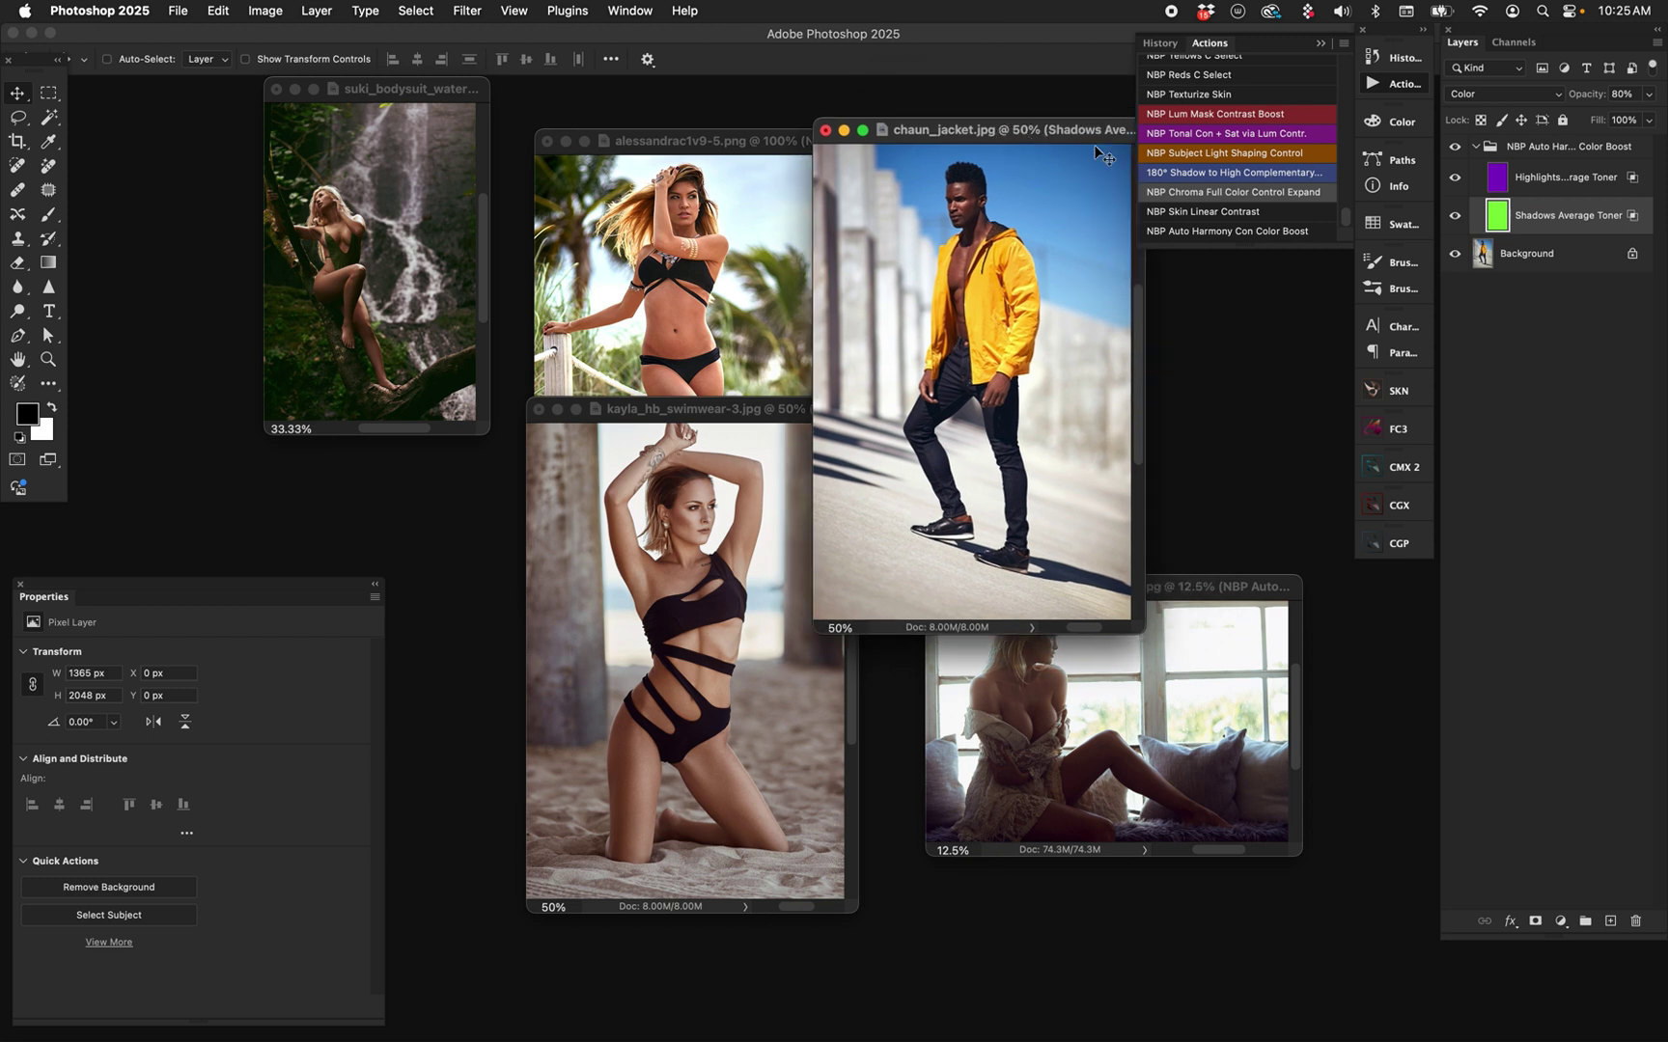
left_click(1453, 148)
left_click(1454, 147)
left_click(1453, 148)
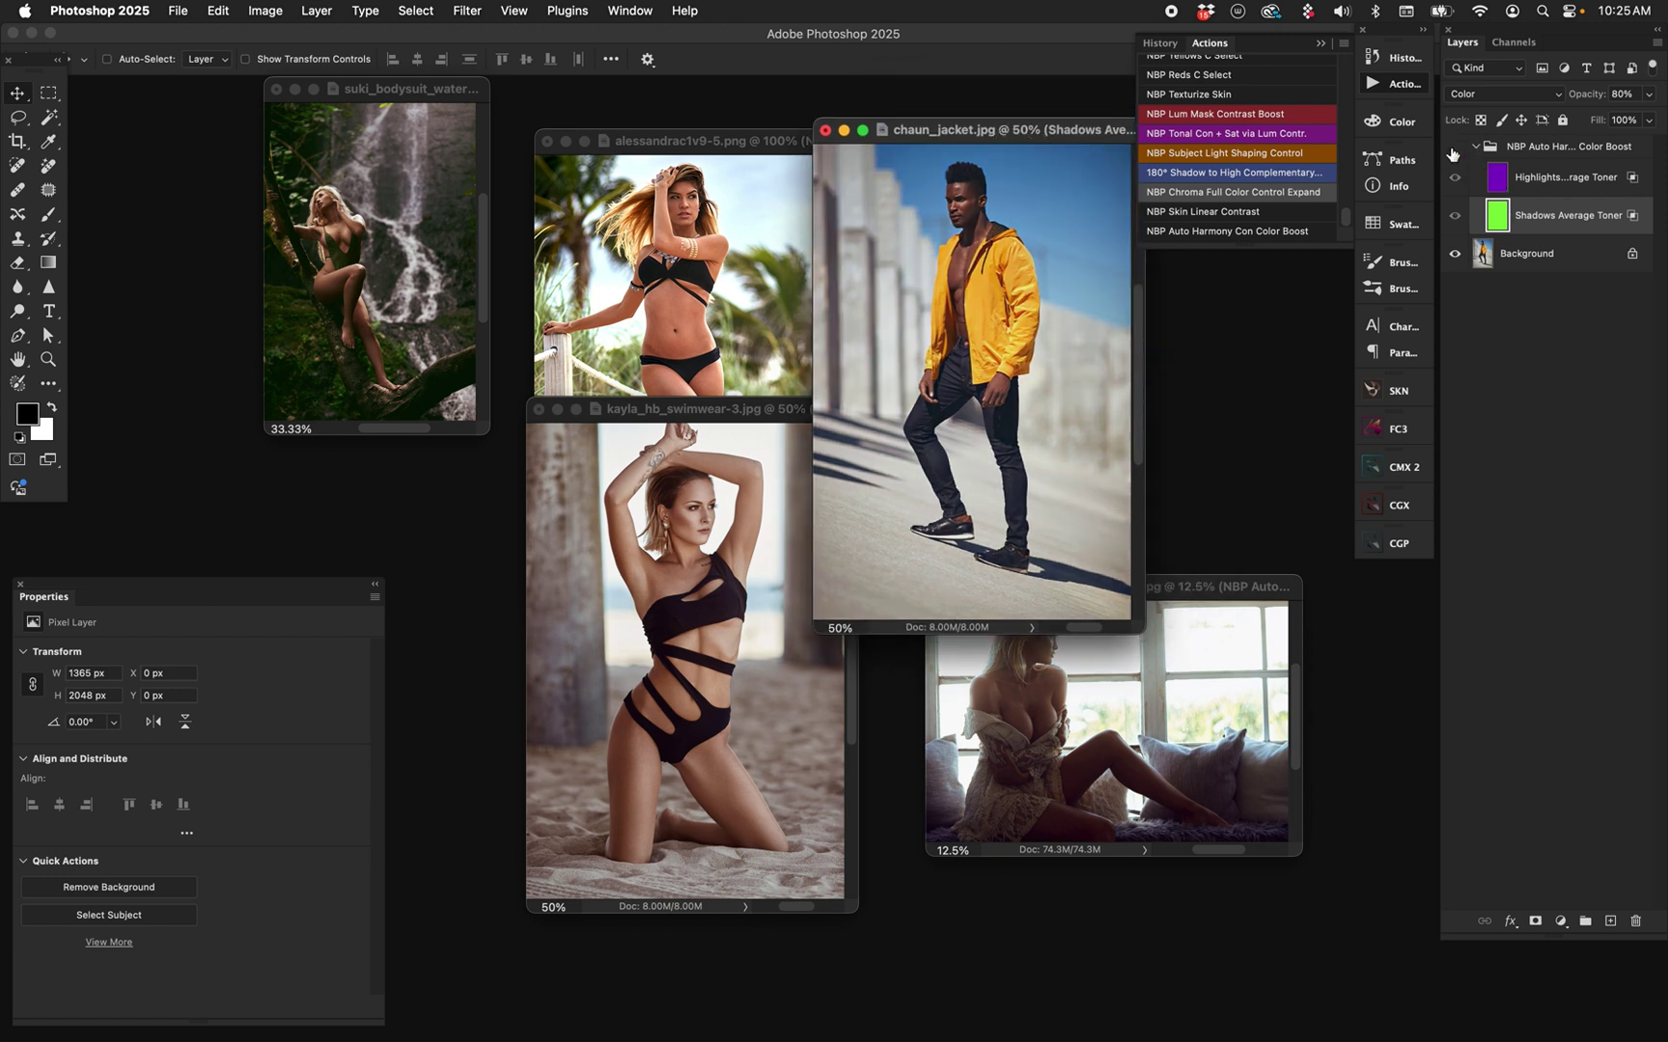
left_click(1454, 148)
Apply the harmony color boost to the kneeling swimwear portrait at 25% Fill and compare.
left_click(678, 836)
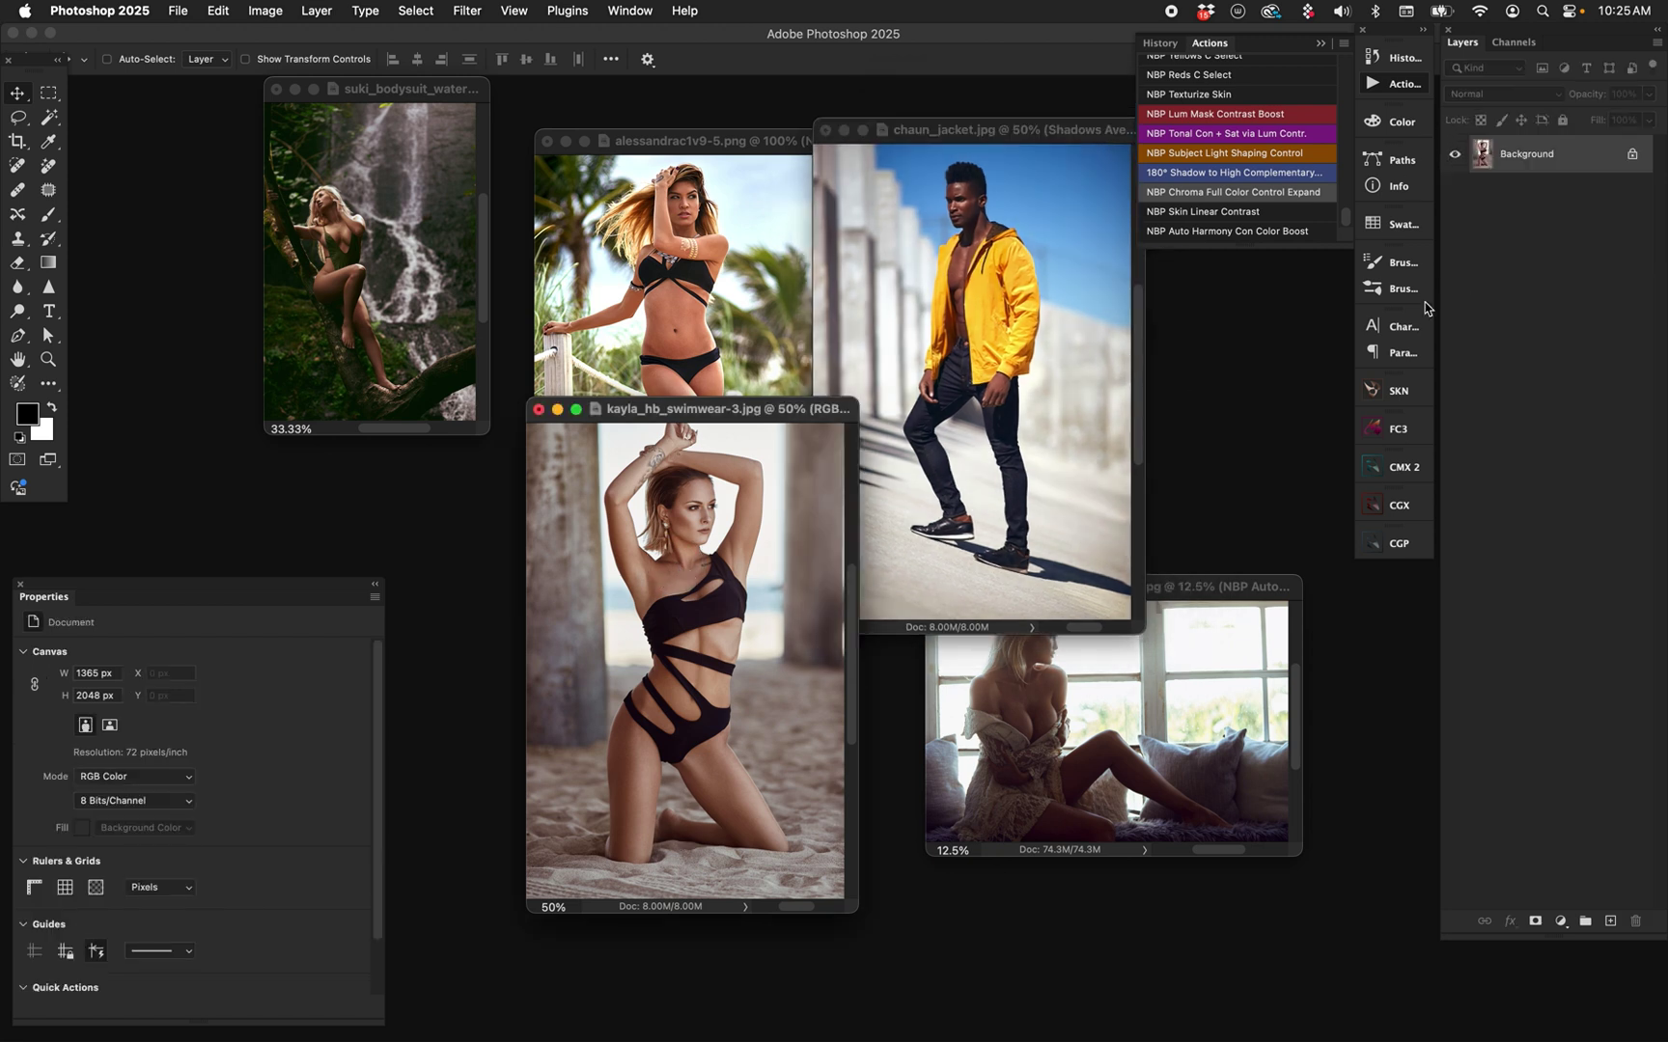
left_click(1254, 230)
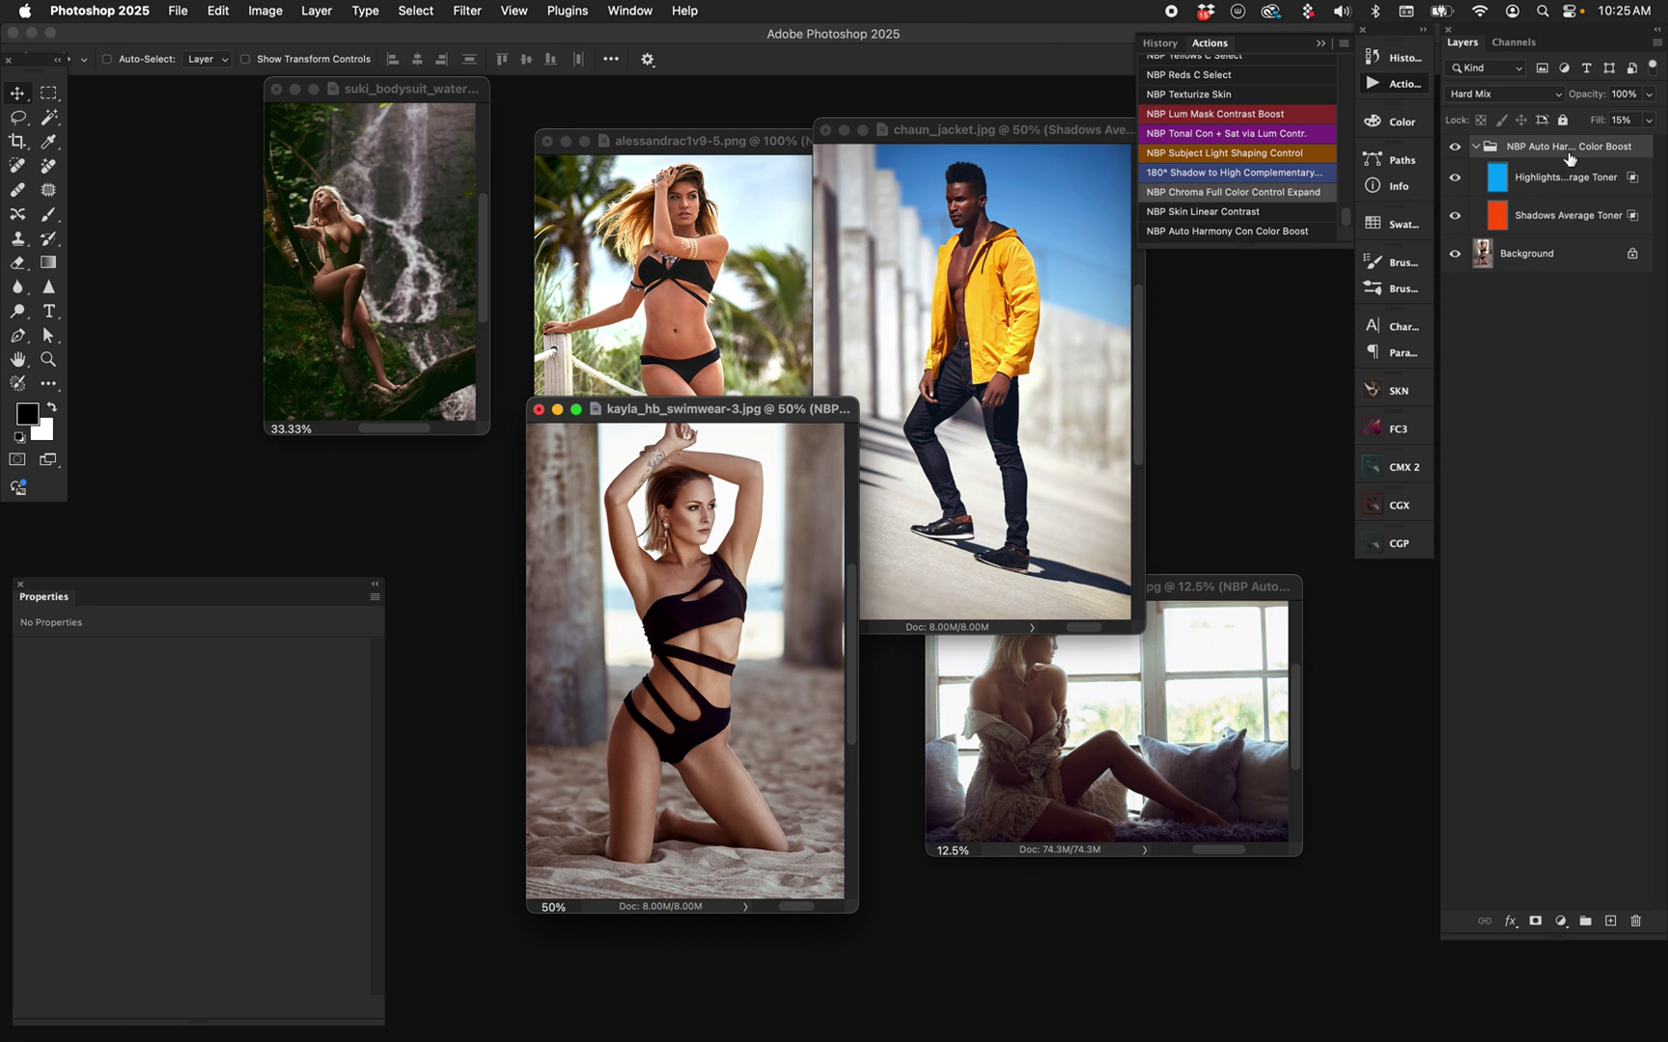
left_click(1632, 120)
type("25")
key("Return")
left_click(1455, 147)
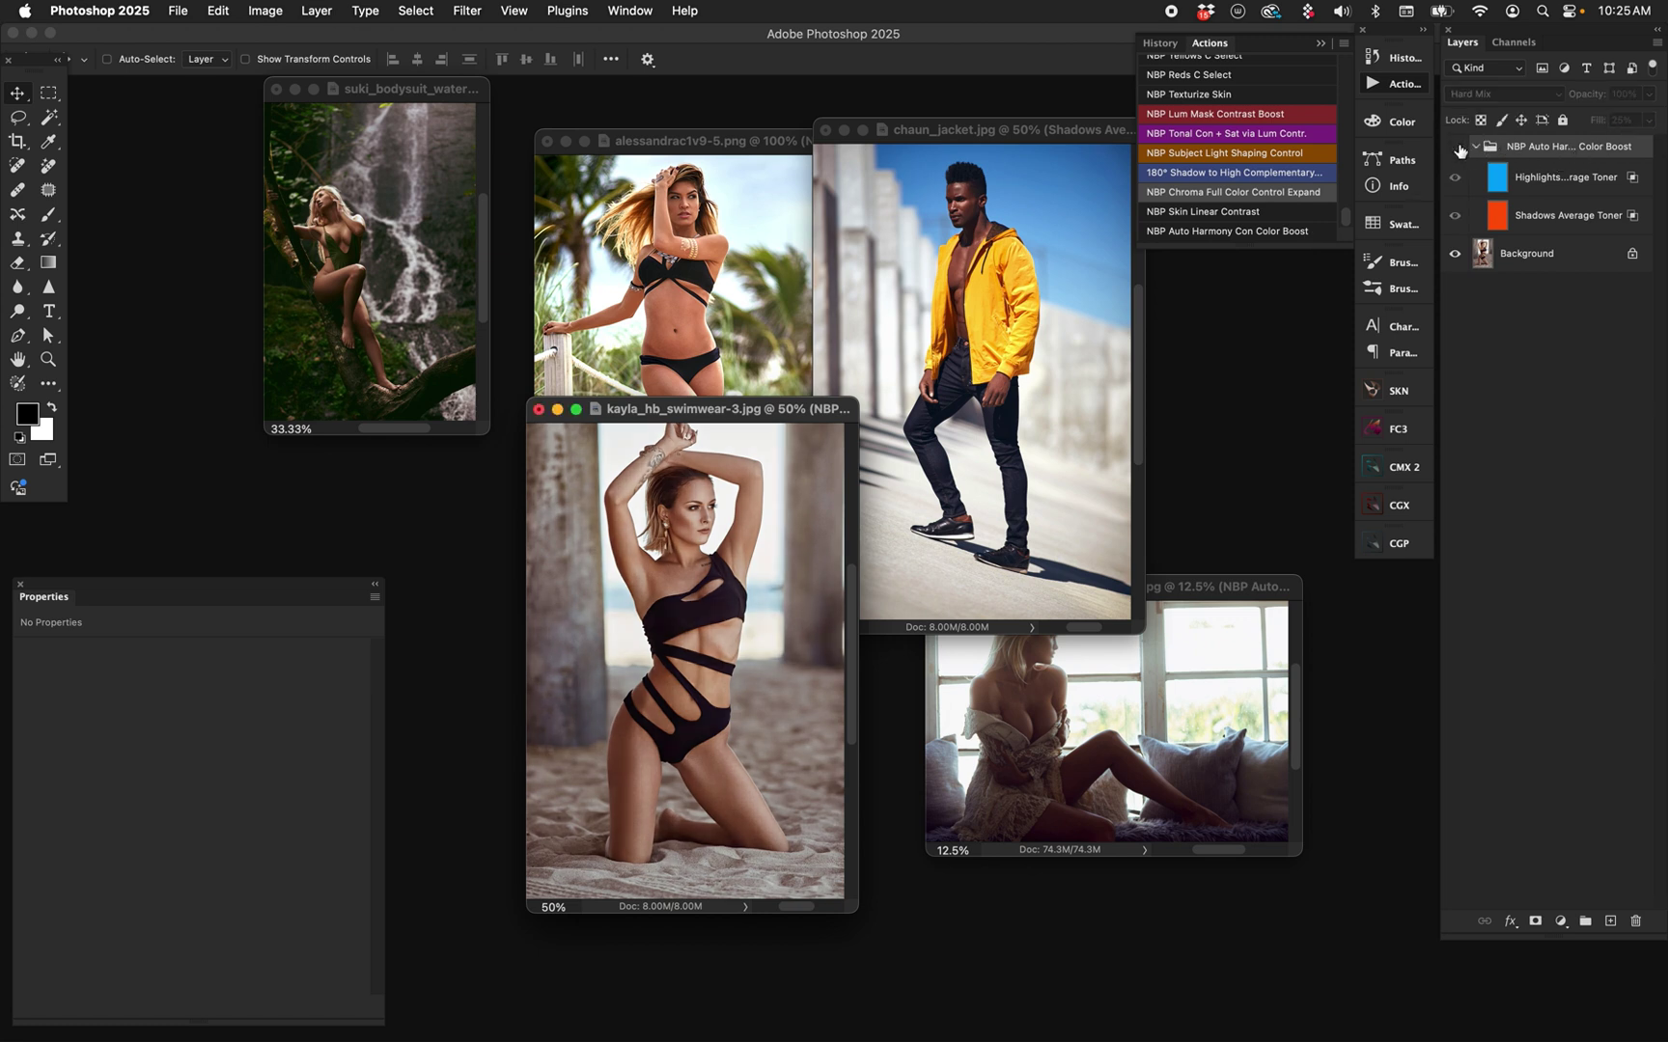
left_click(1455, 147)
left_click(1456, 146)
left_click(1455, 146)
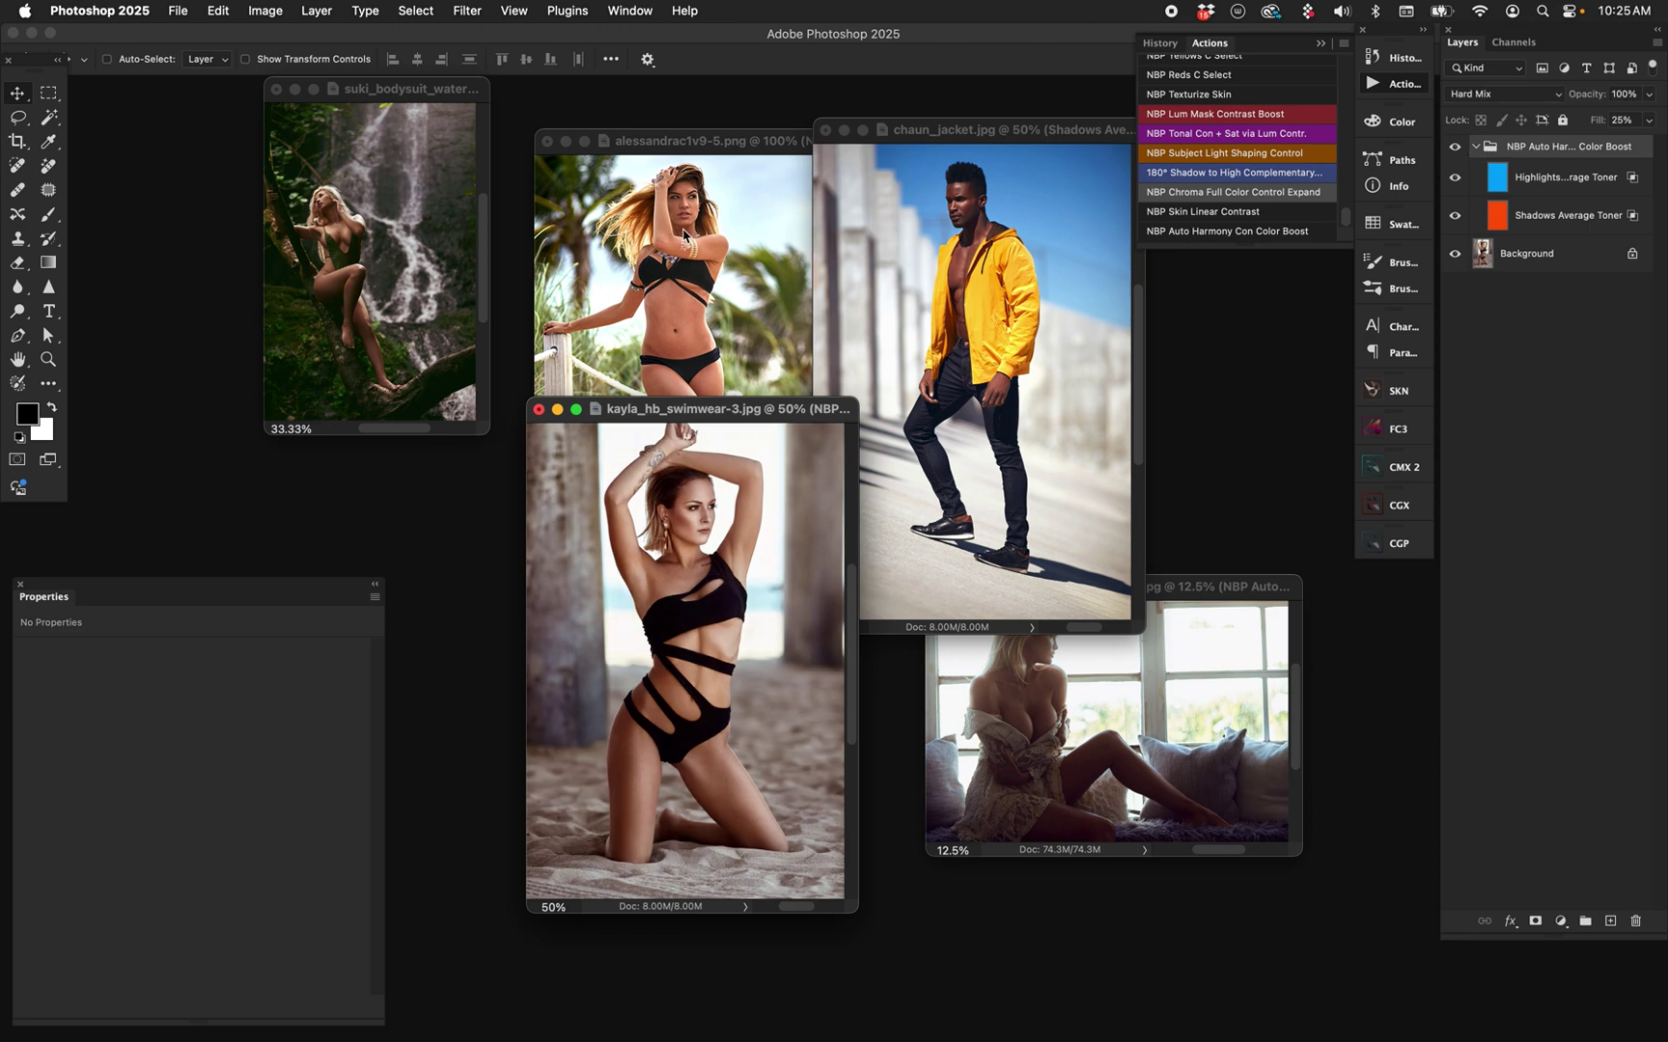
Compare the beach bikini, waterfall and window portraits, ending with the window portrait active.
left_click(684, 234)
left_click(1456, 146)
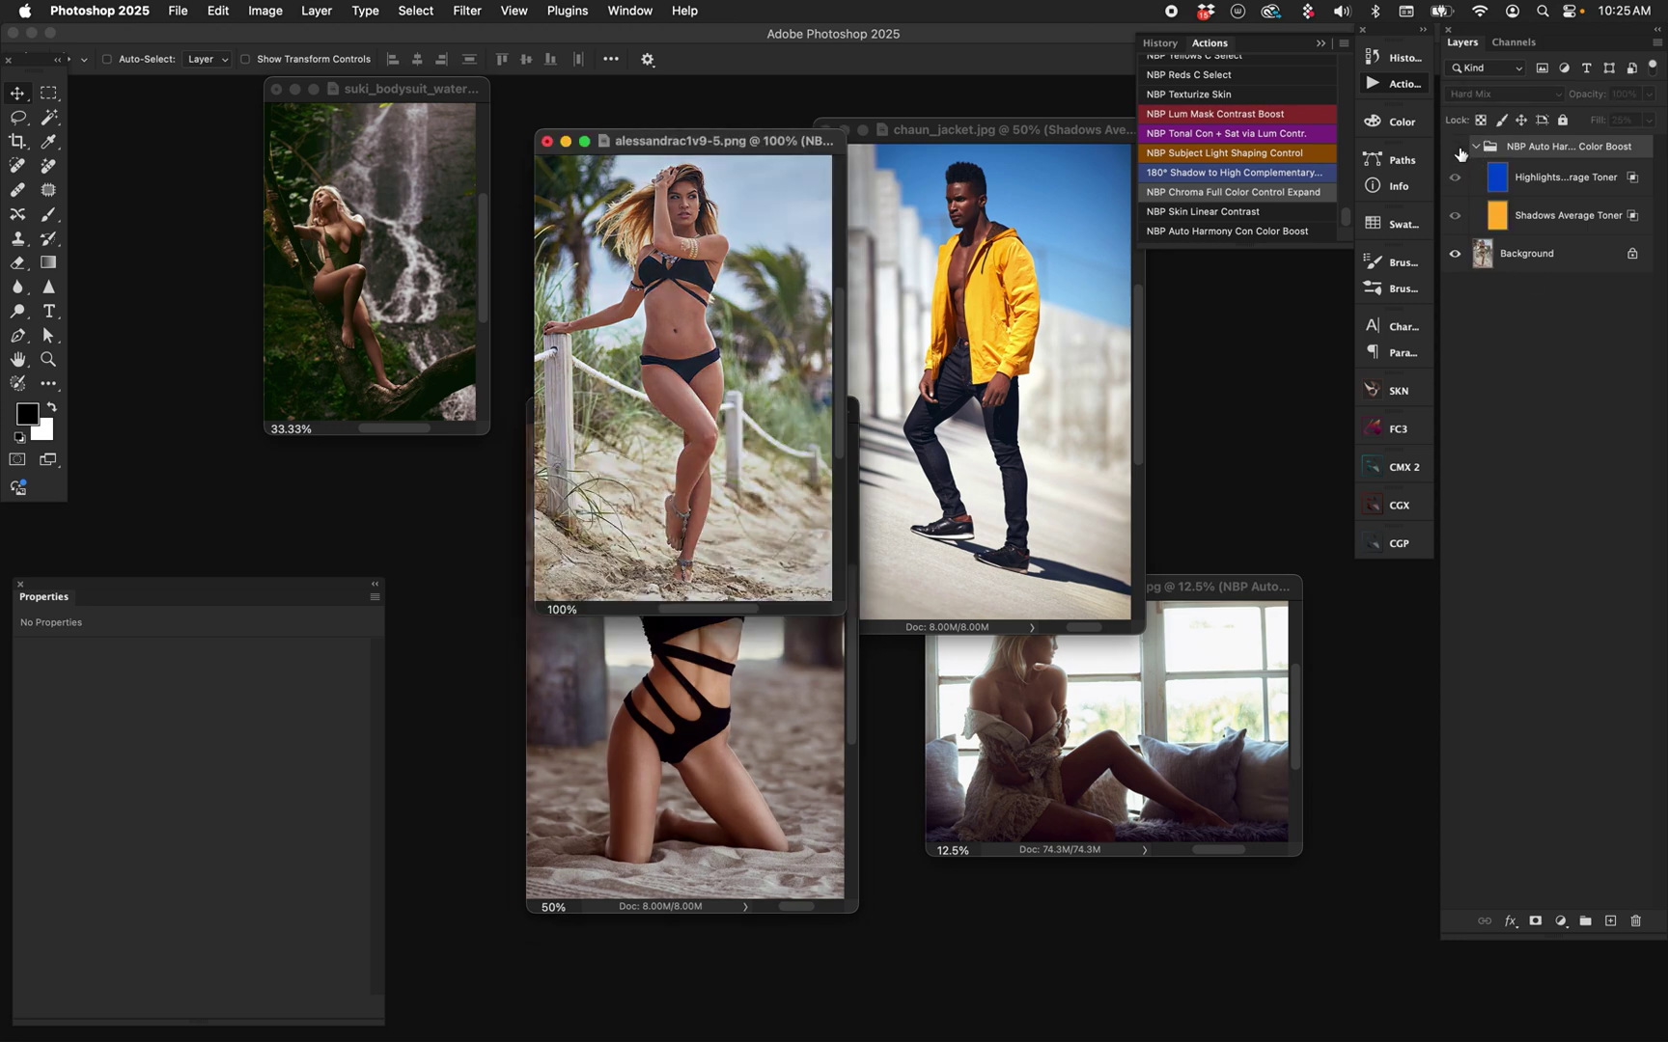
left_click(1456, 147)
left_click(425, 283)
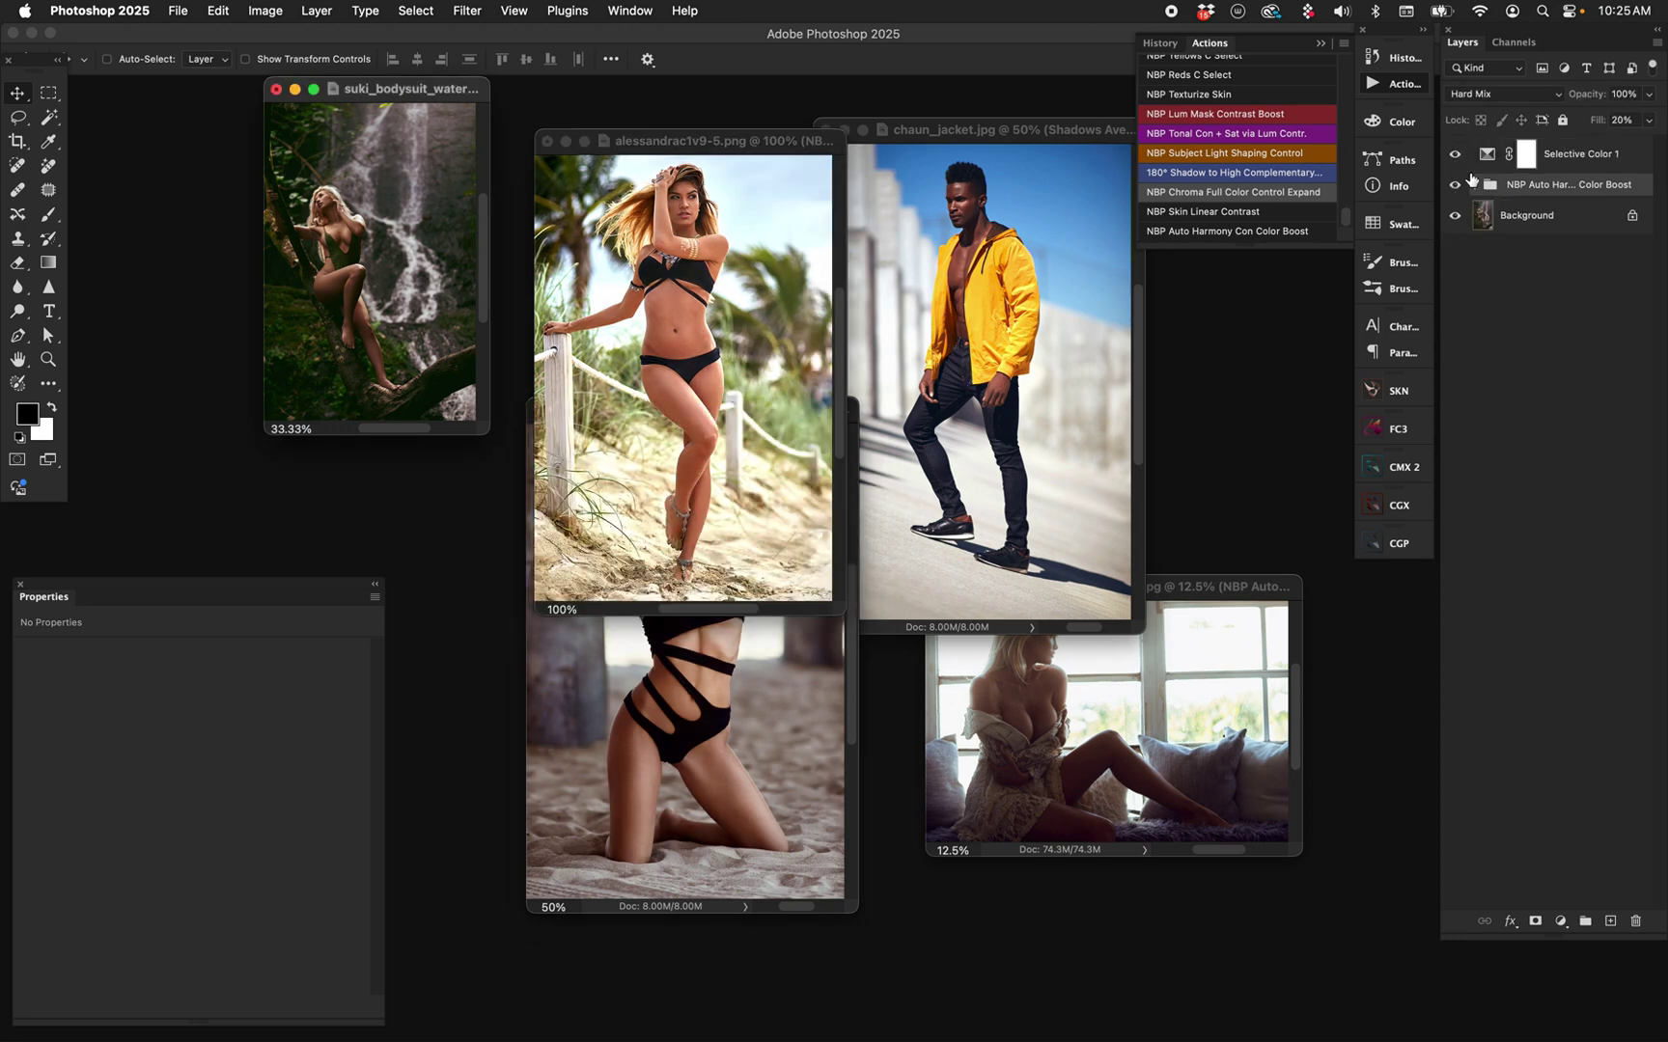
left_click(1456, 214)
left_click(1455, 214)
left_click(1135, 818)
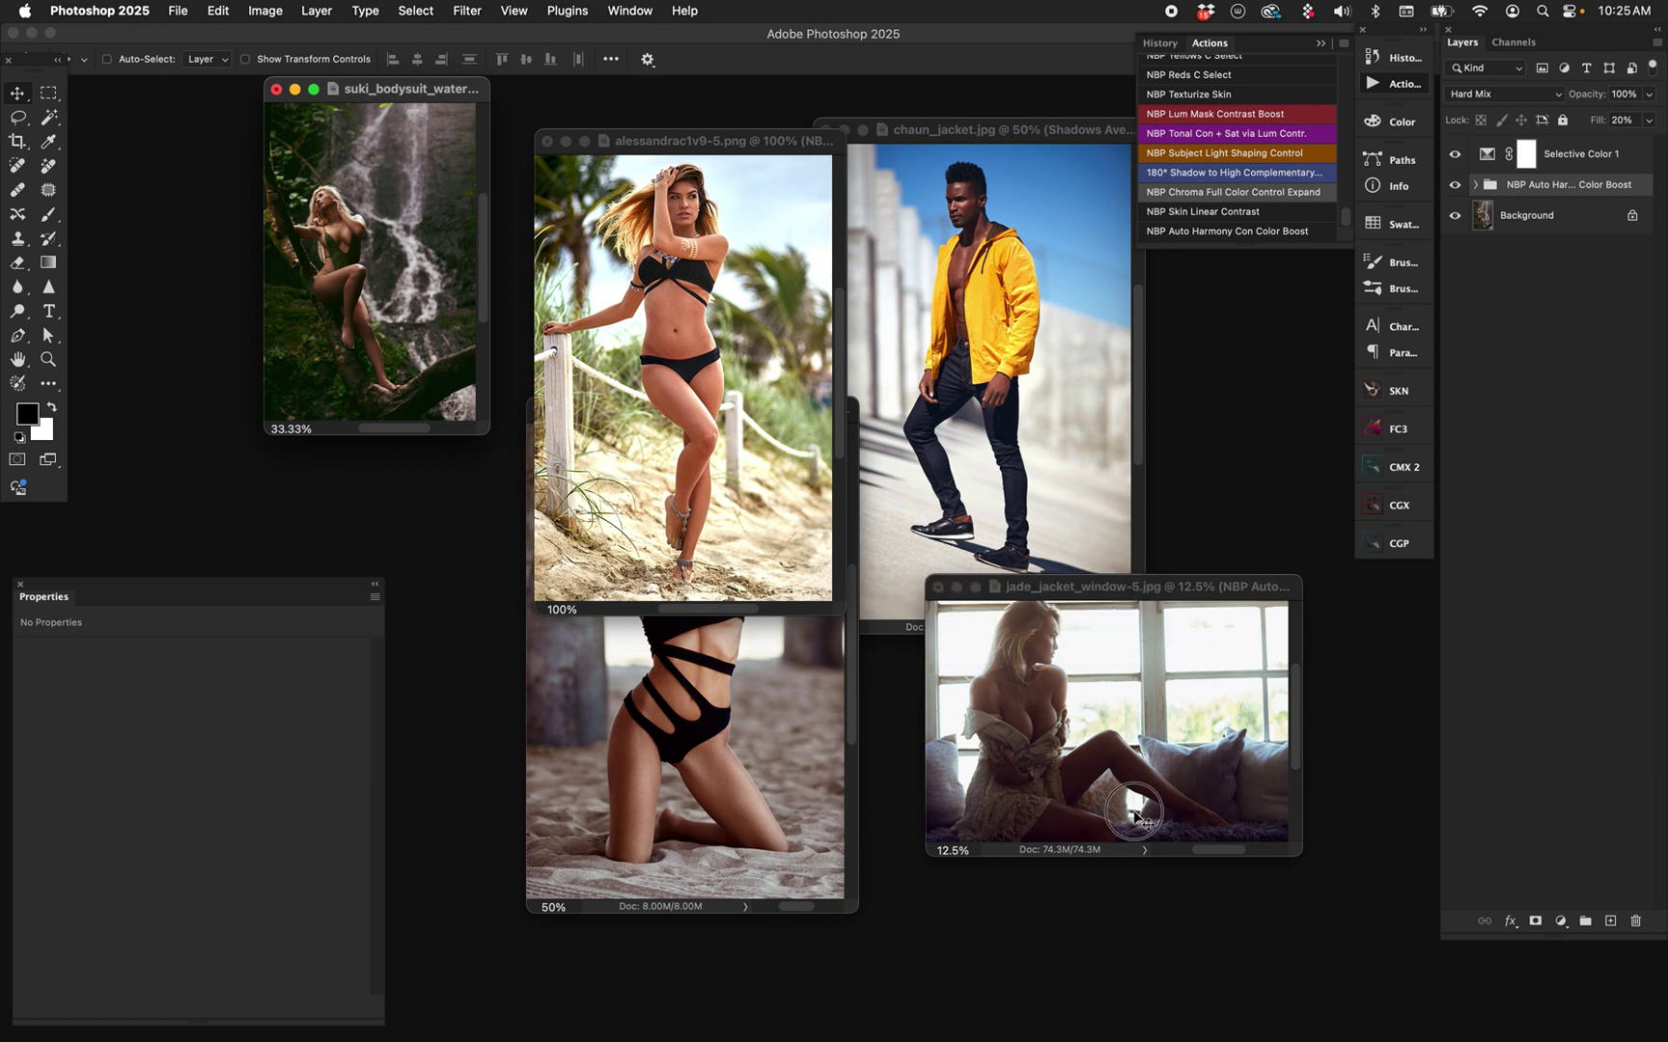
left_click(1456, 229)
left_click(1455, 230)
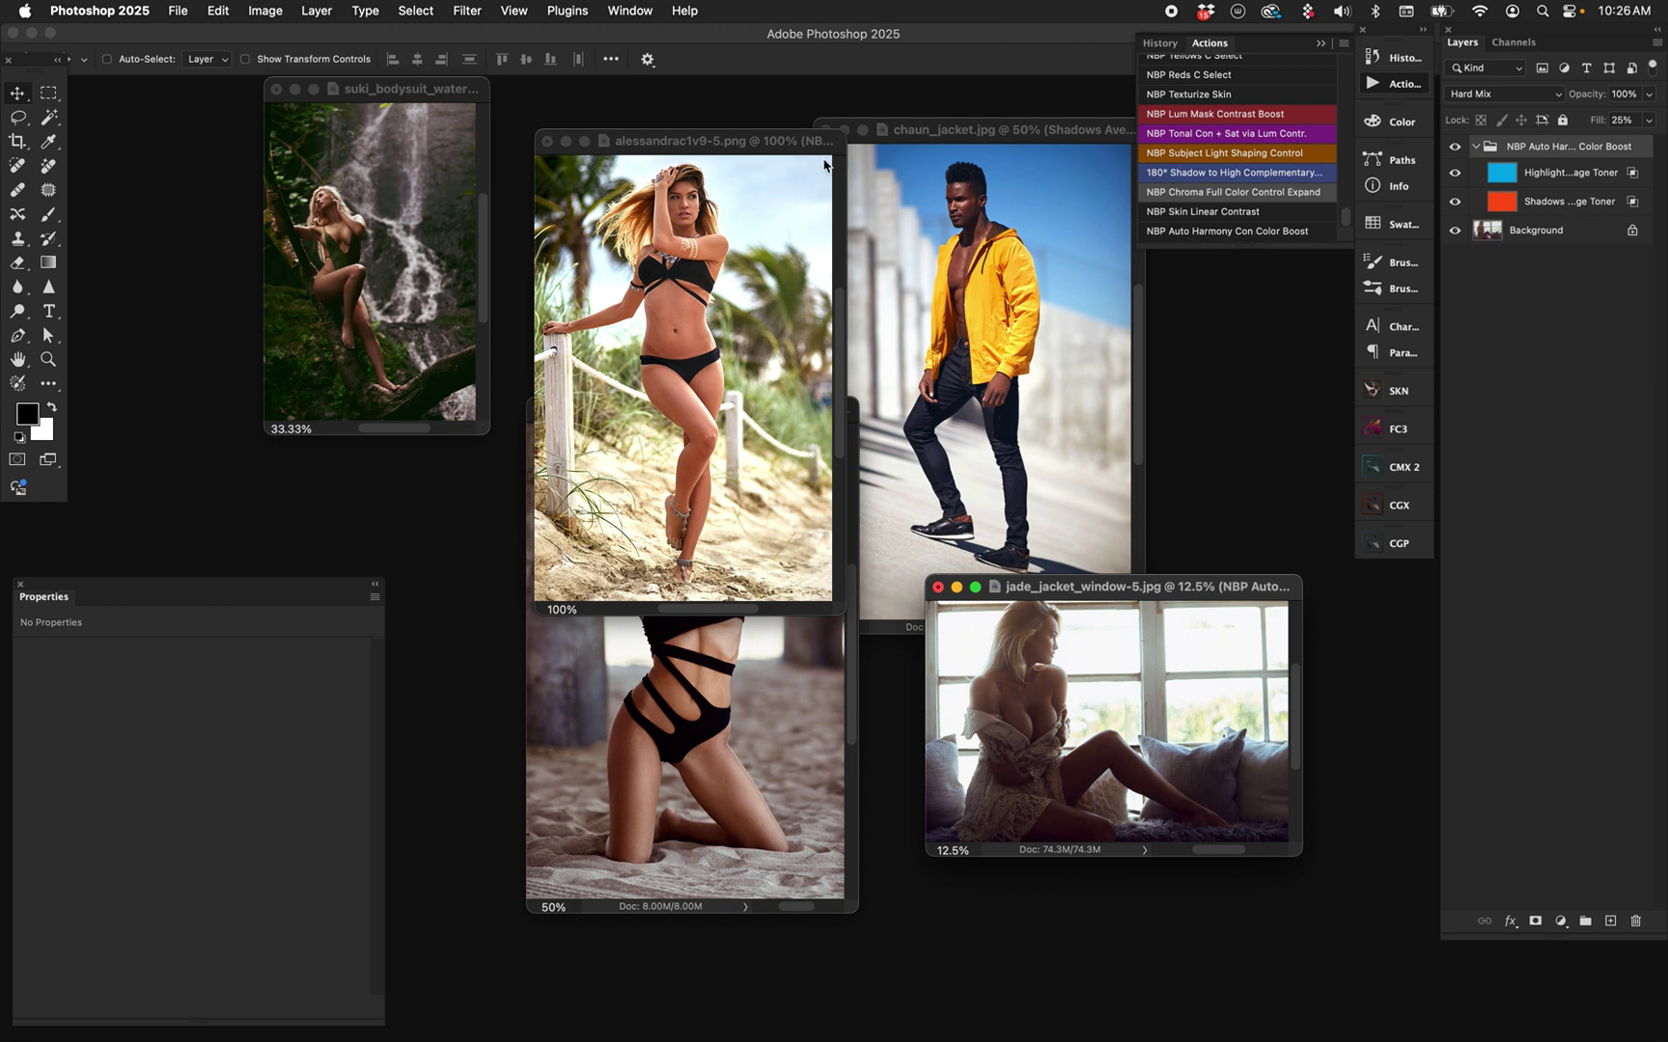
On the beach bikini portrait, view the Shadows Average Toner's blending options and cancel unchanged.
left_click(768, 145)
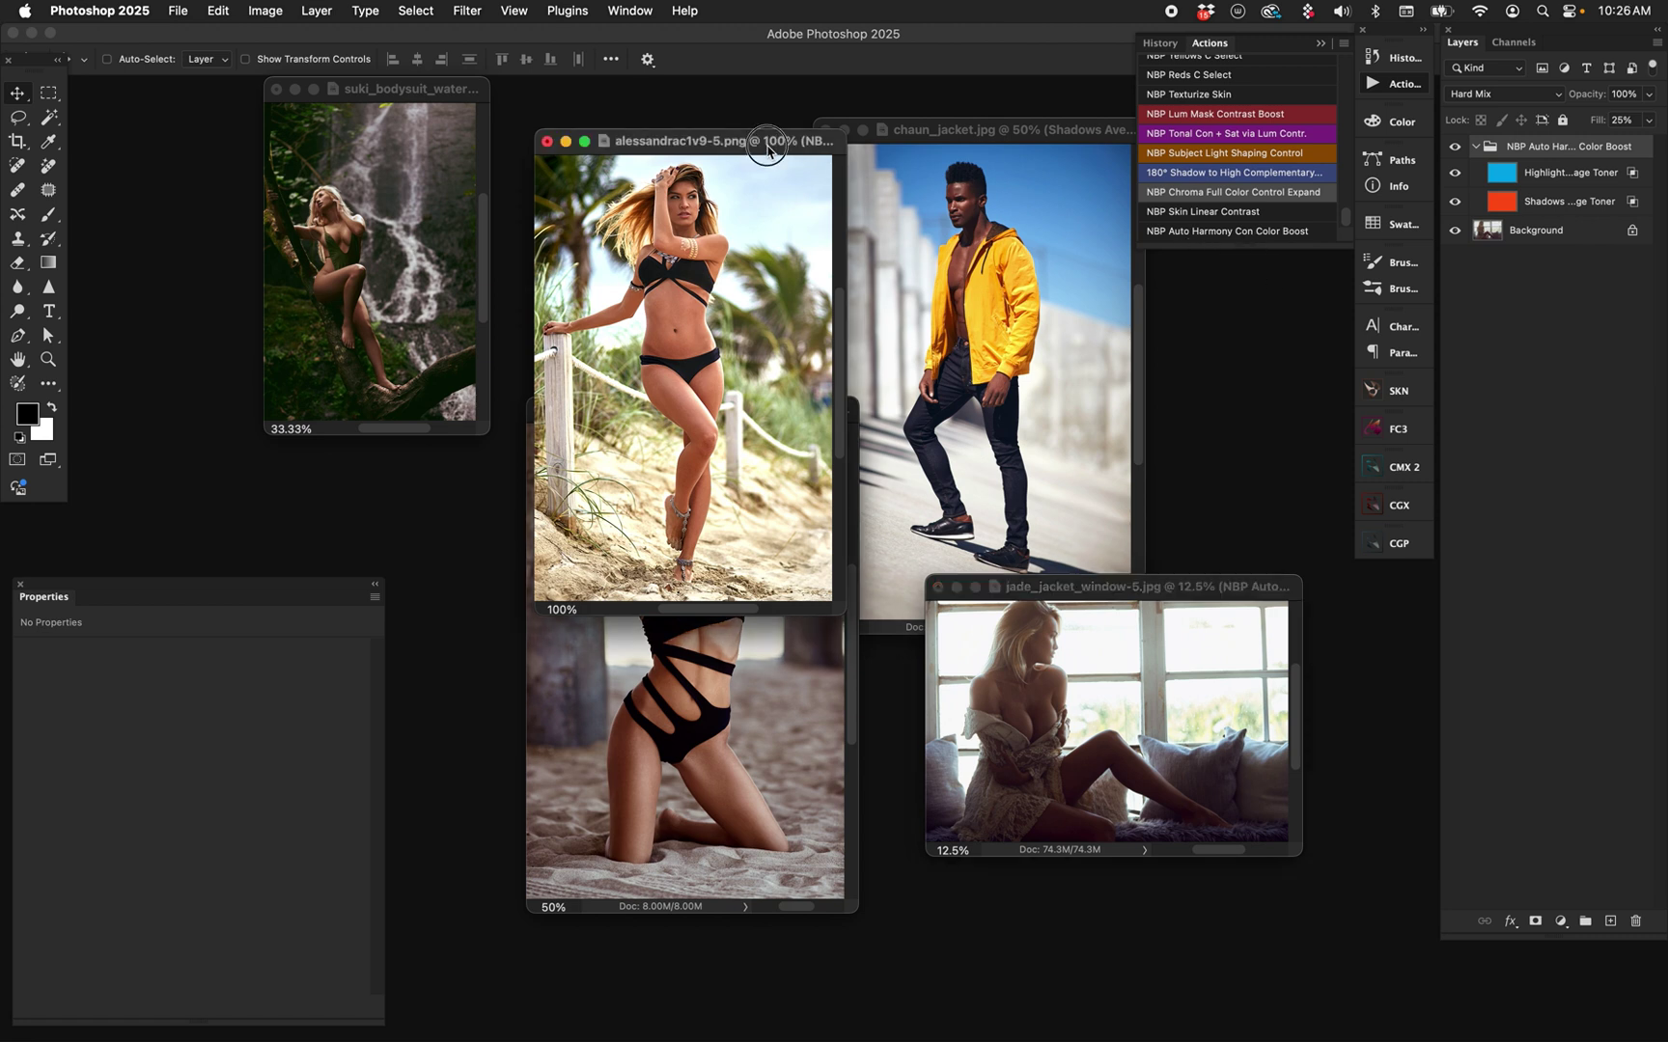
left_click(1571, 216)
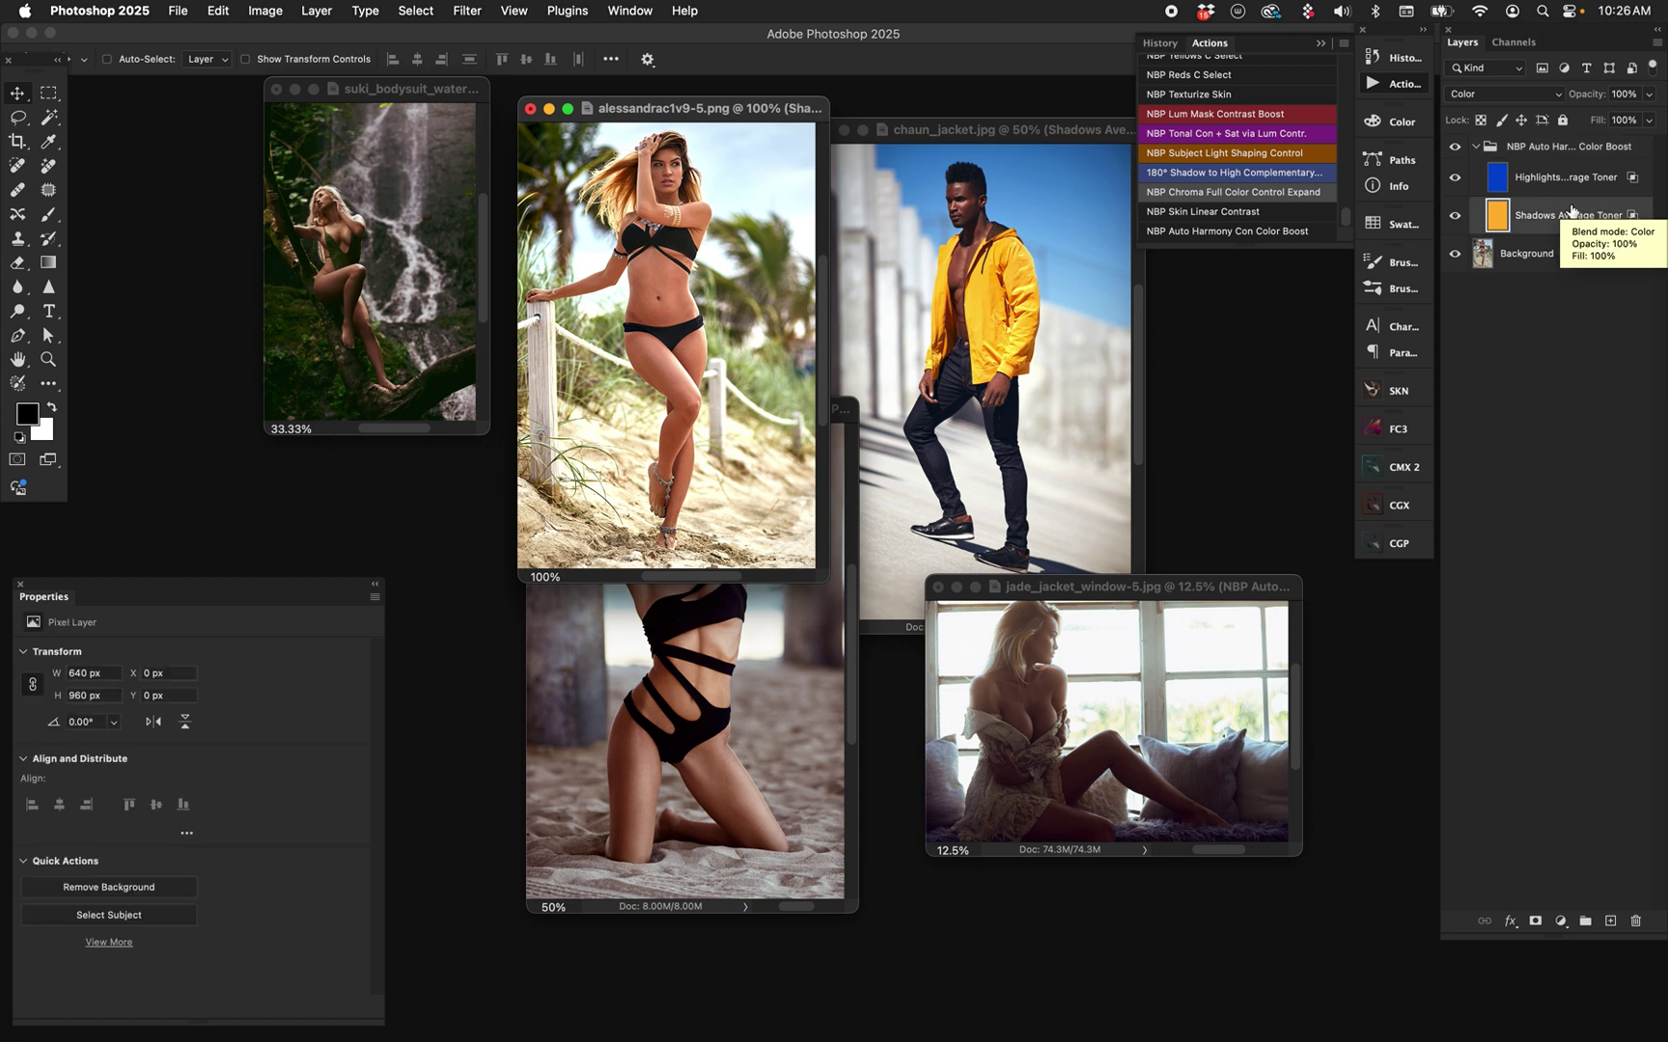
double_click(1631, 222)
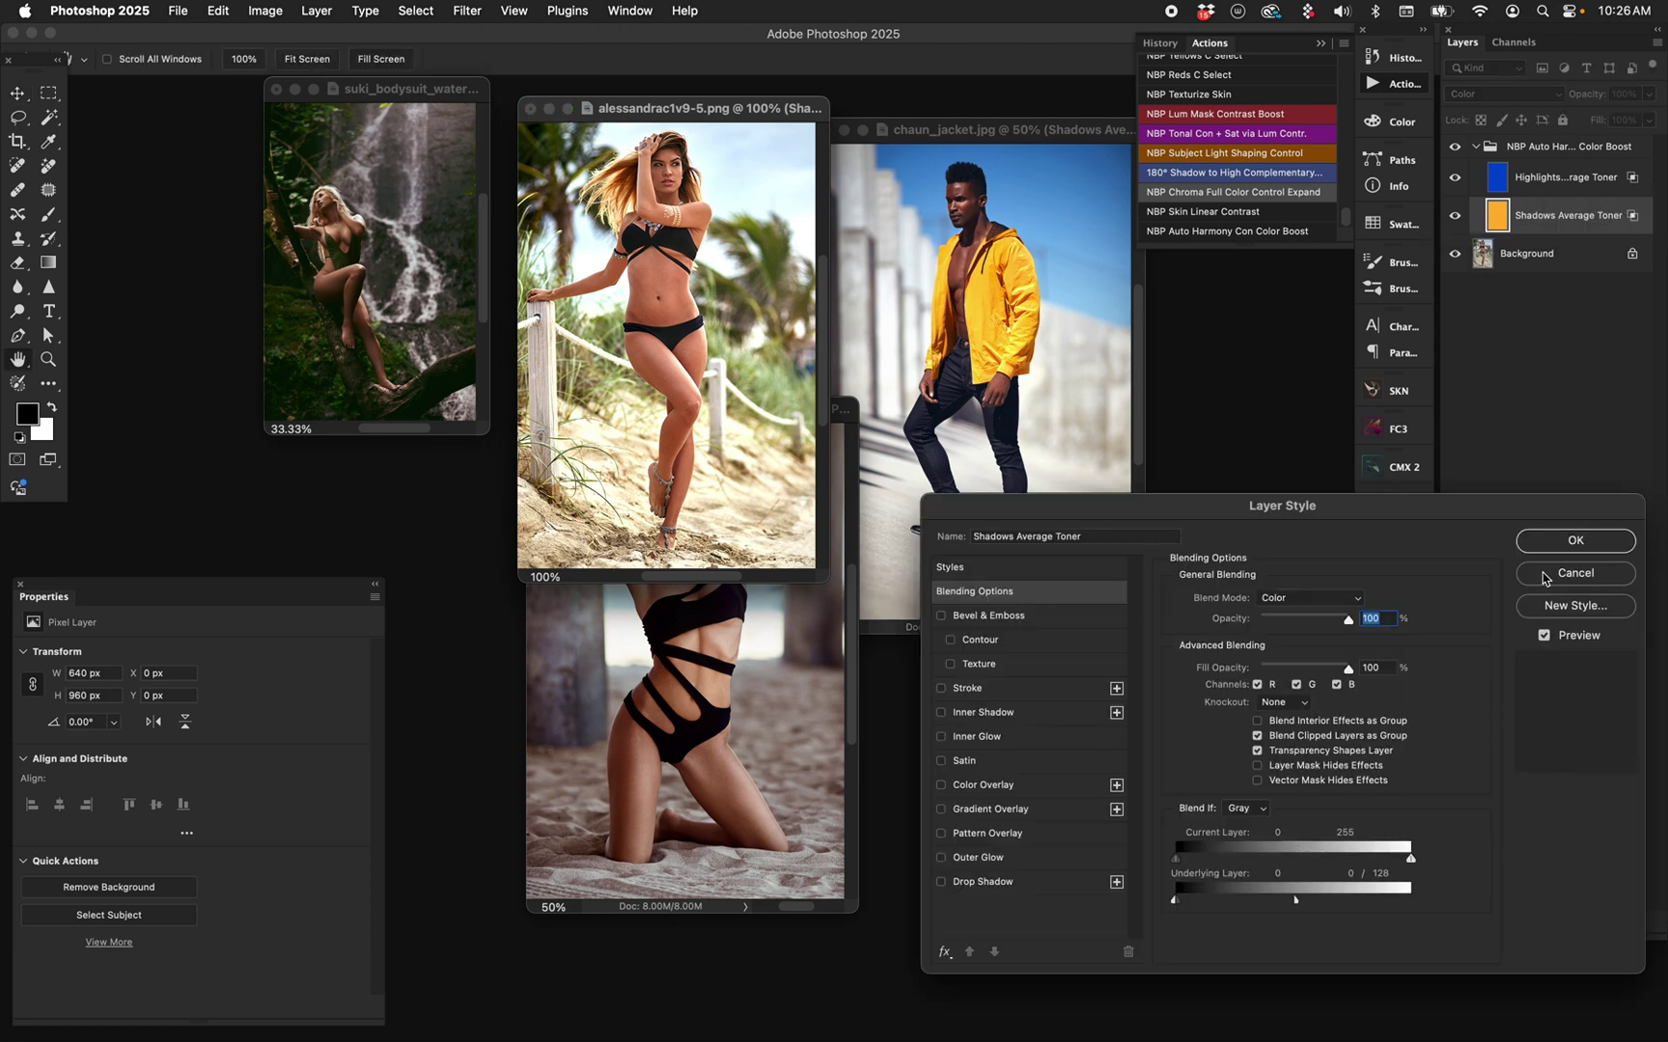
left_click(1543, 576)
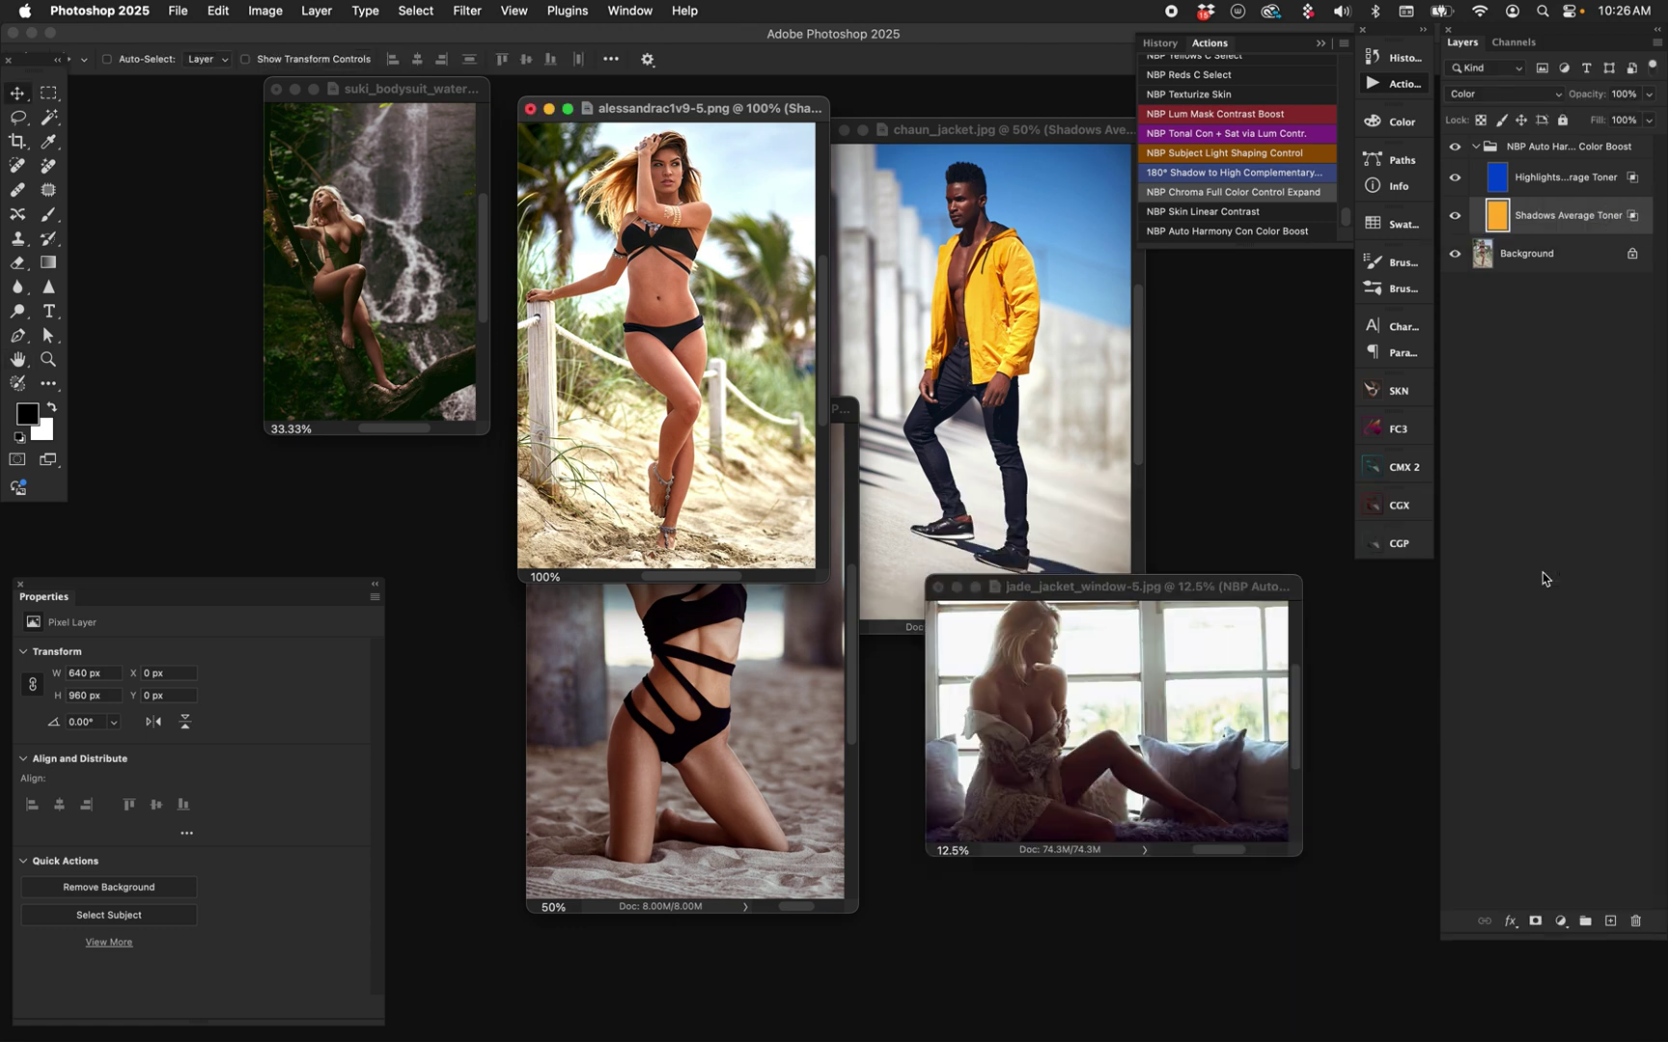
Keep the color-boost group's blend mode at Hard Mix, then deselect all layers.
left_click(1586, 149)
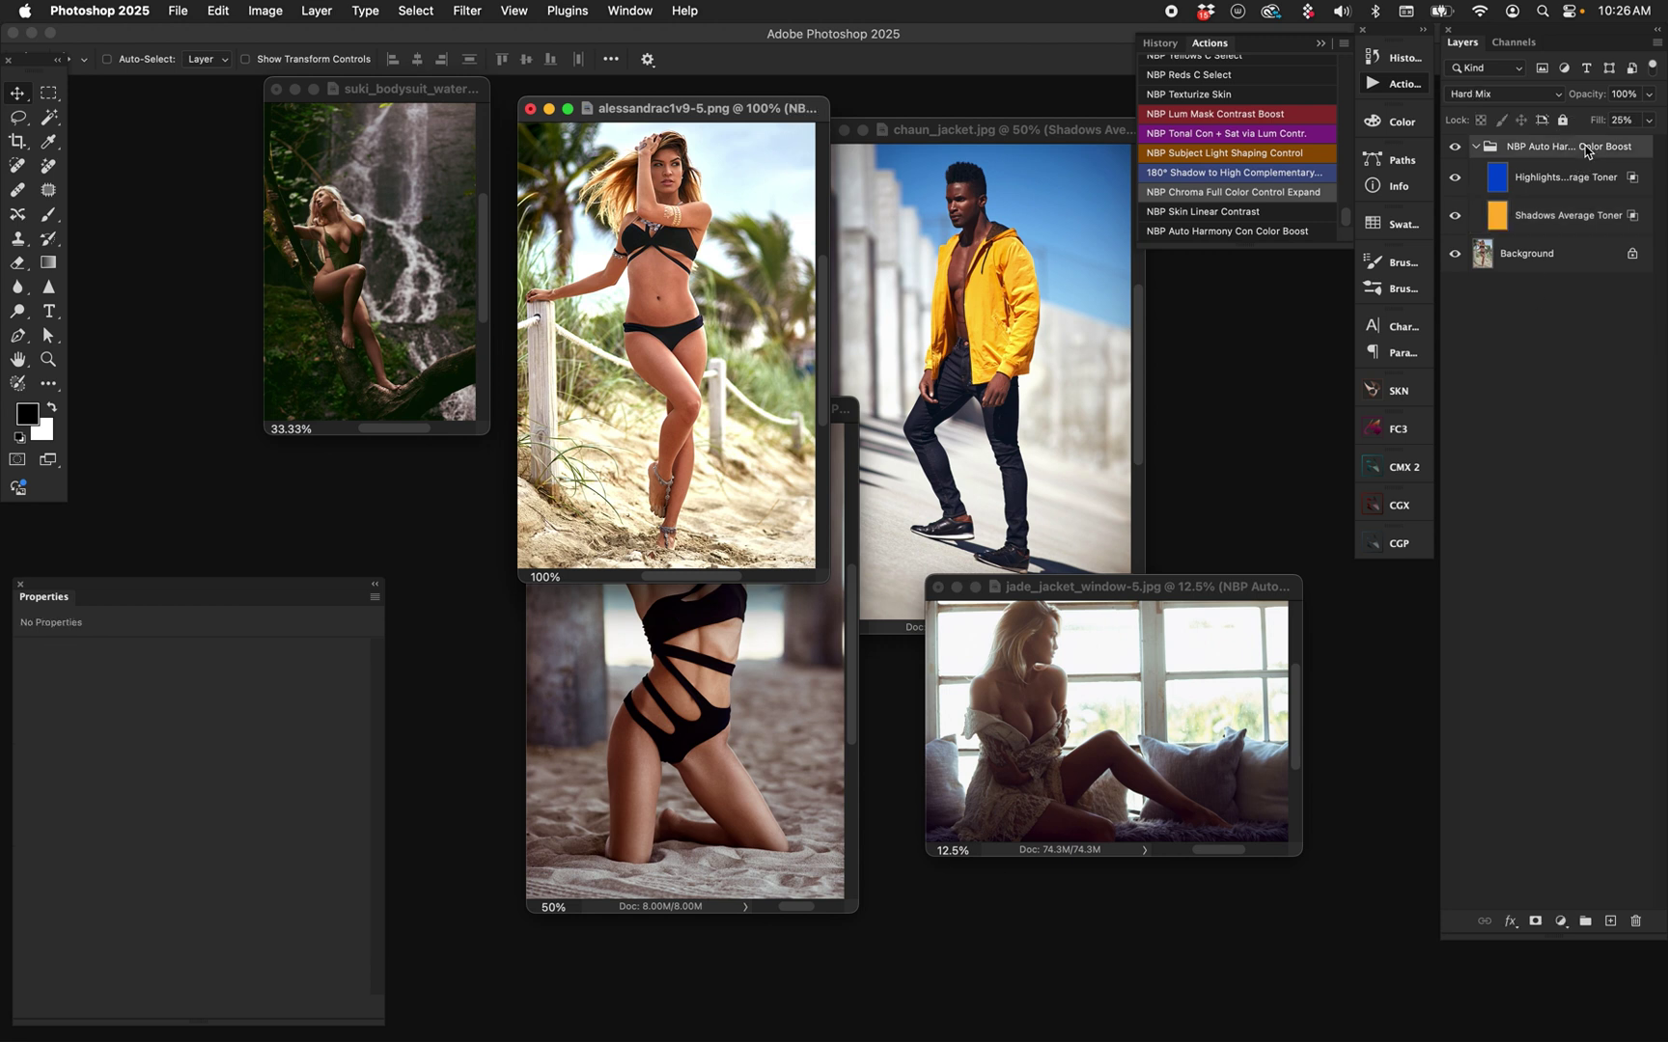
left_click(1499, 94)
left_click(1501, 99)
left_click(1544, 390)
Zoom the beach bikini portrait to 200%, toggling the color-boost group off and on.
left_click(1457, 153)
left_click(1459, 155)
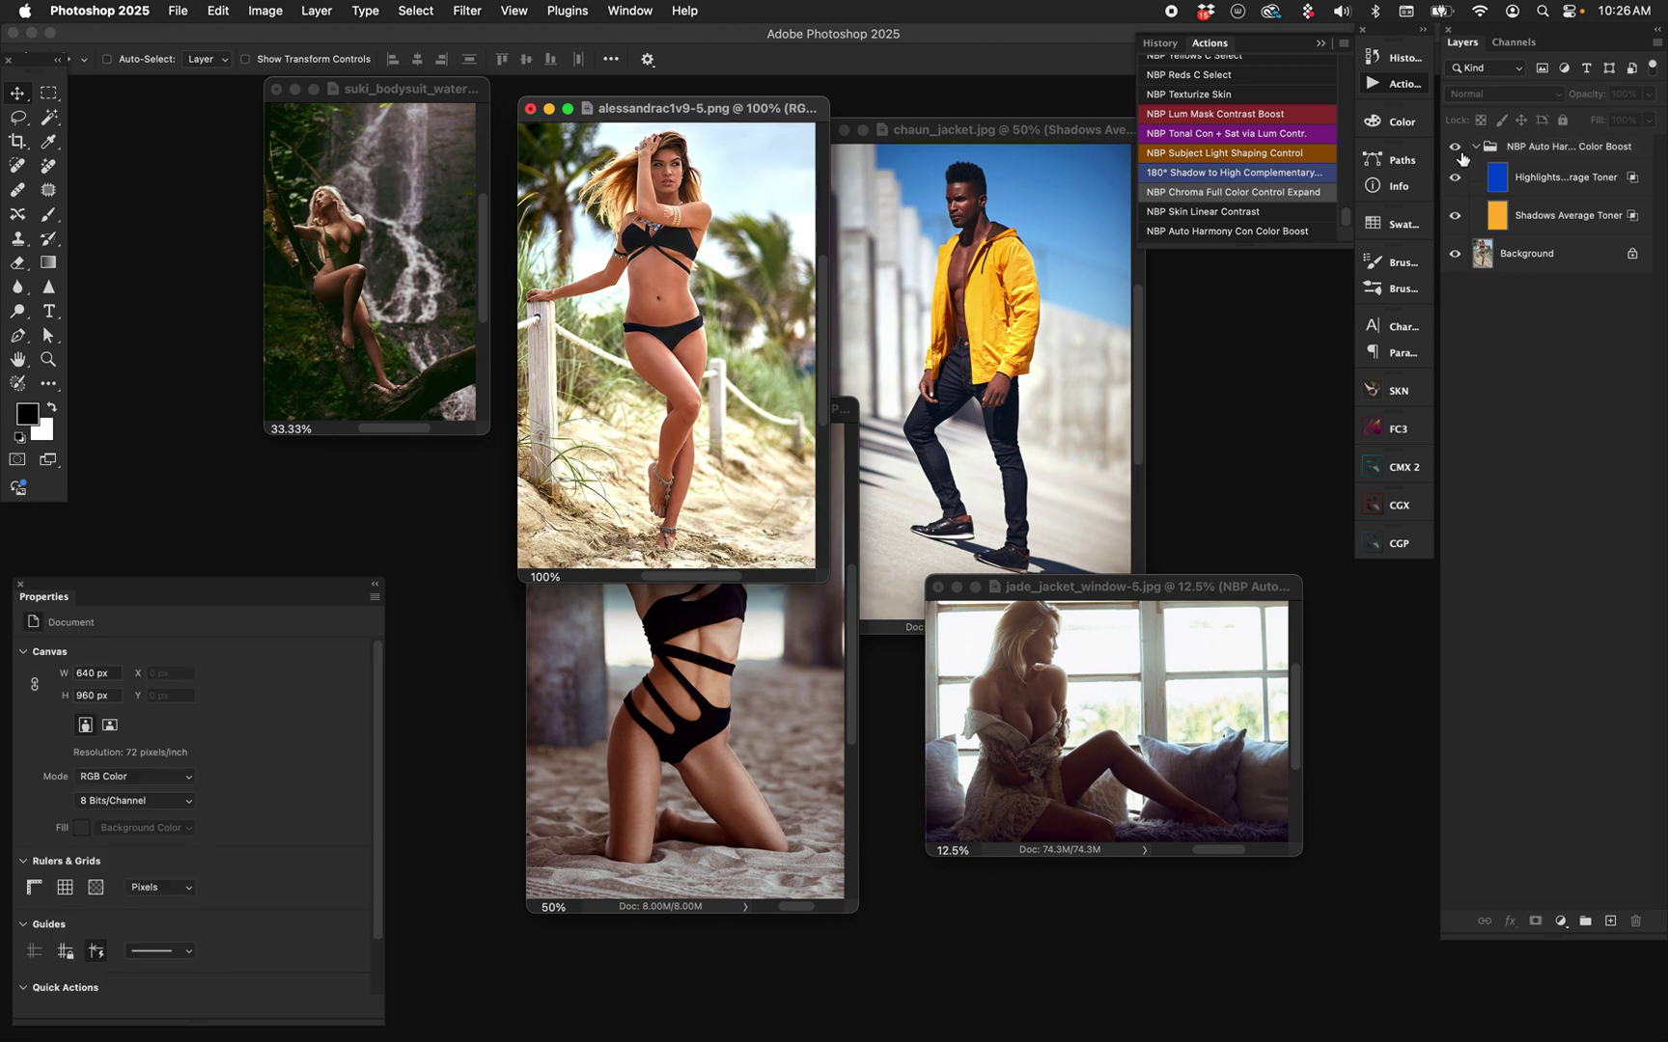
key("super+equal")
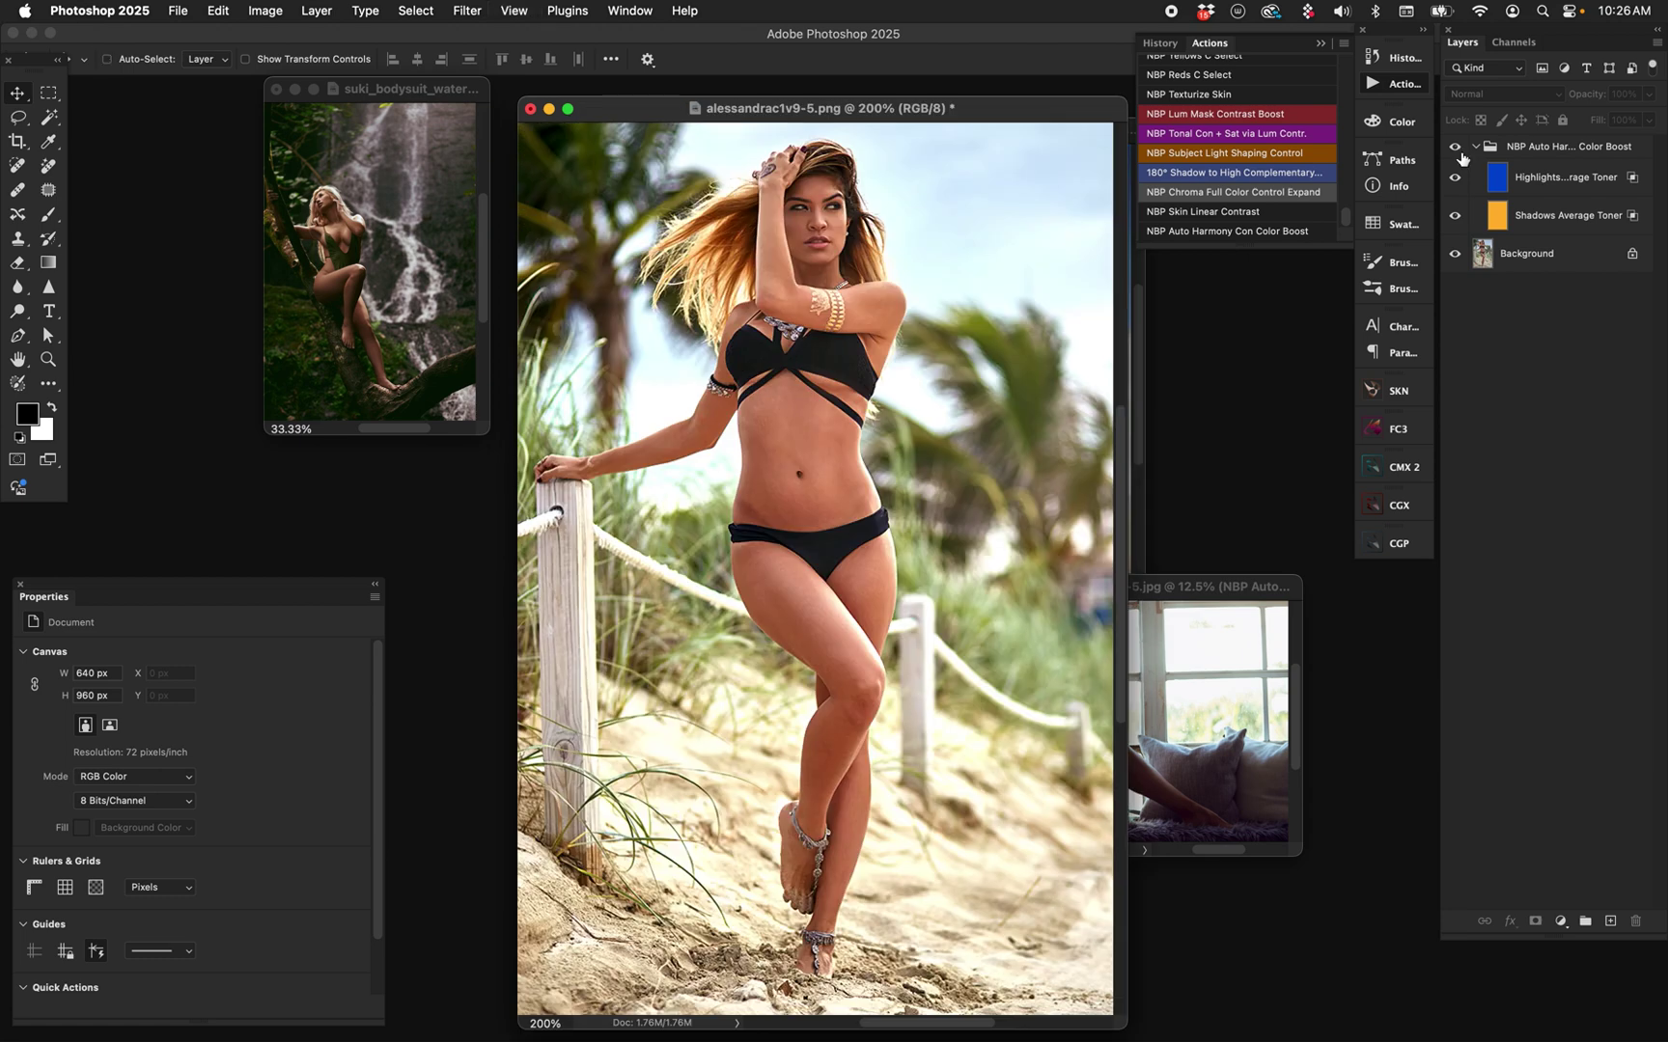
left_click(1459, 155)
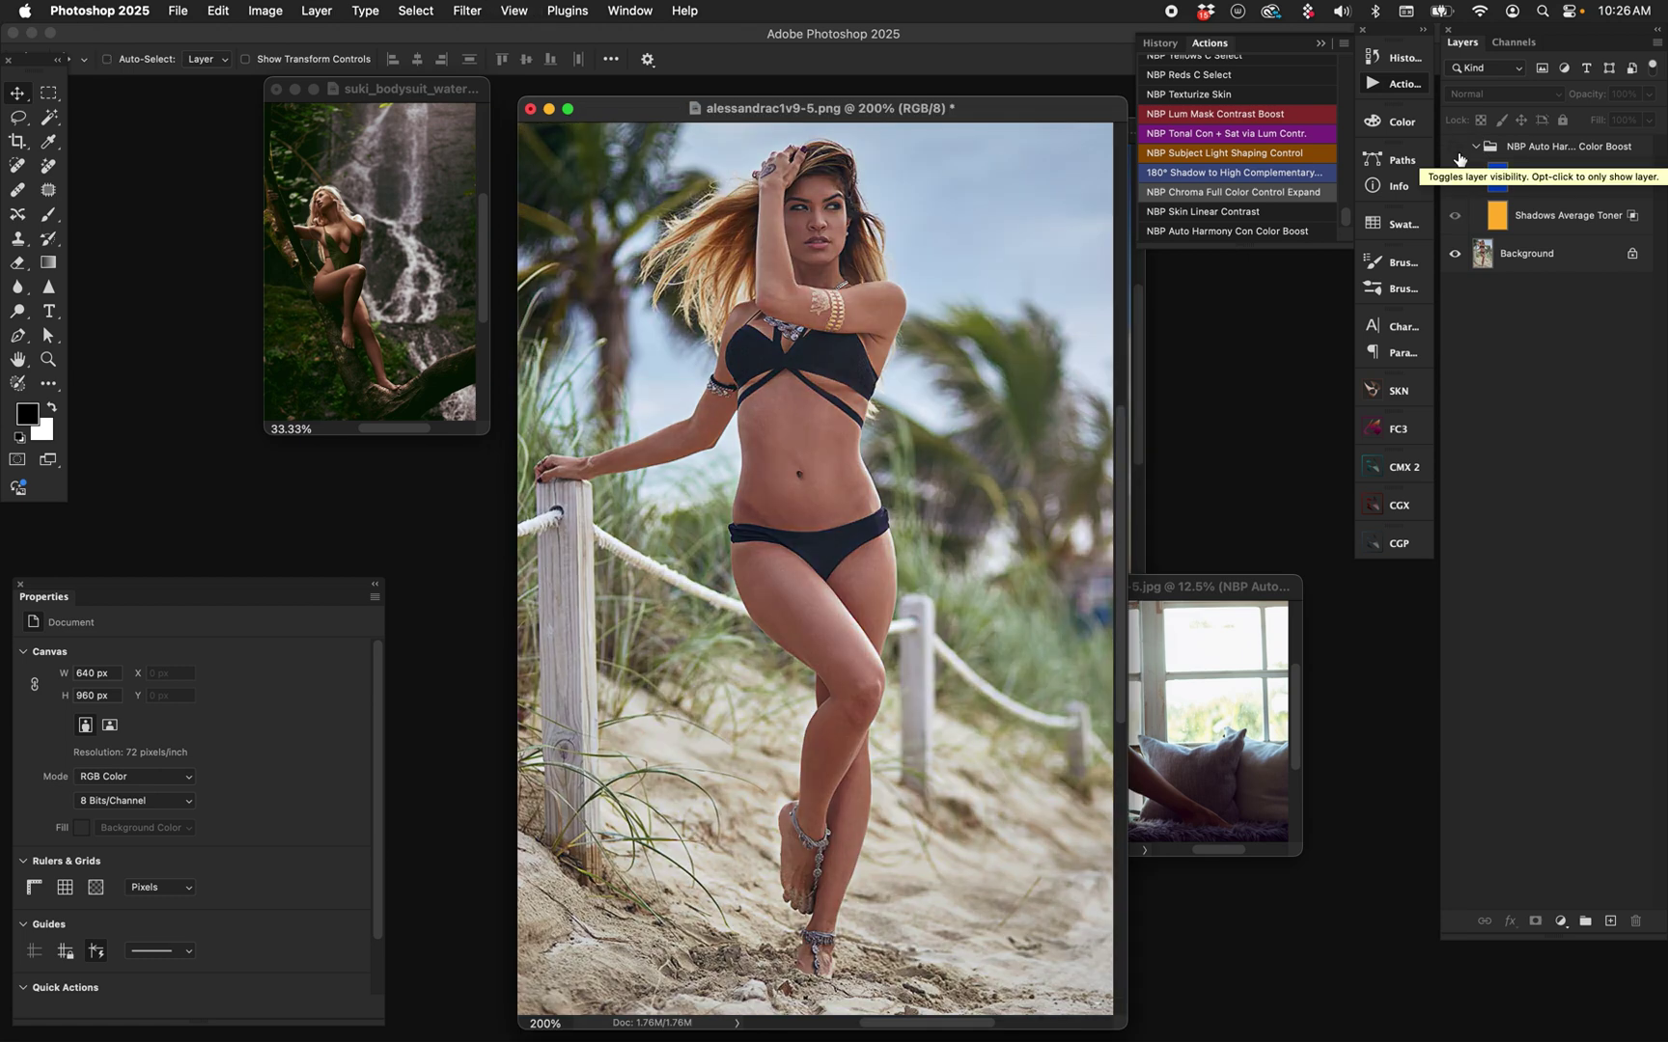
left_click(1456, 154)
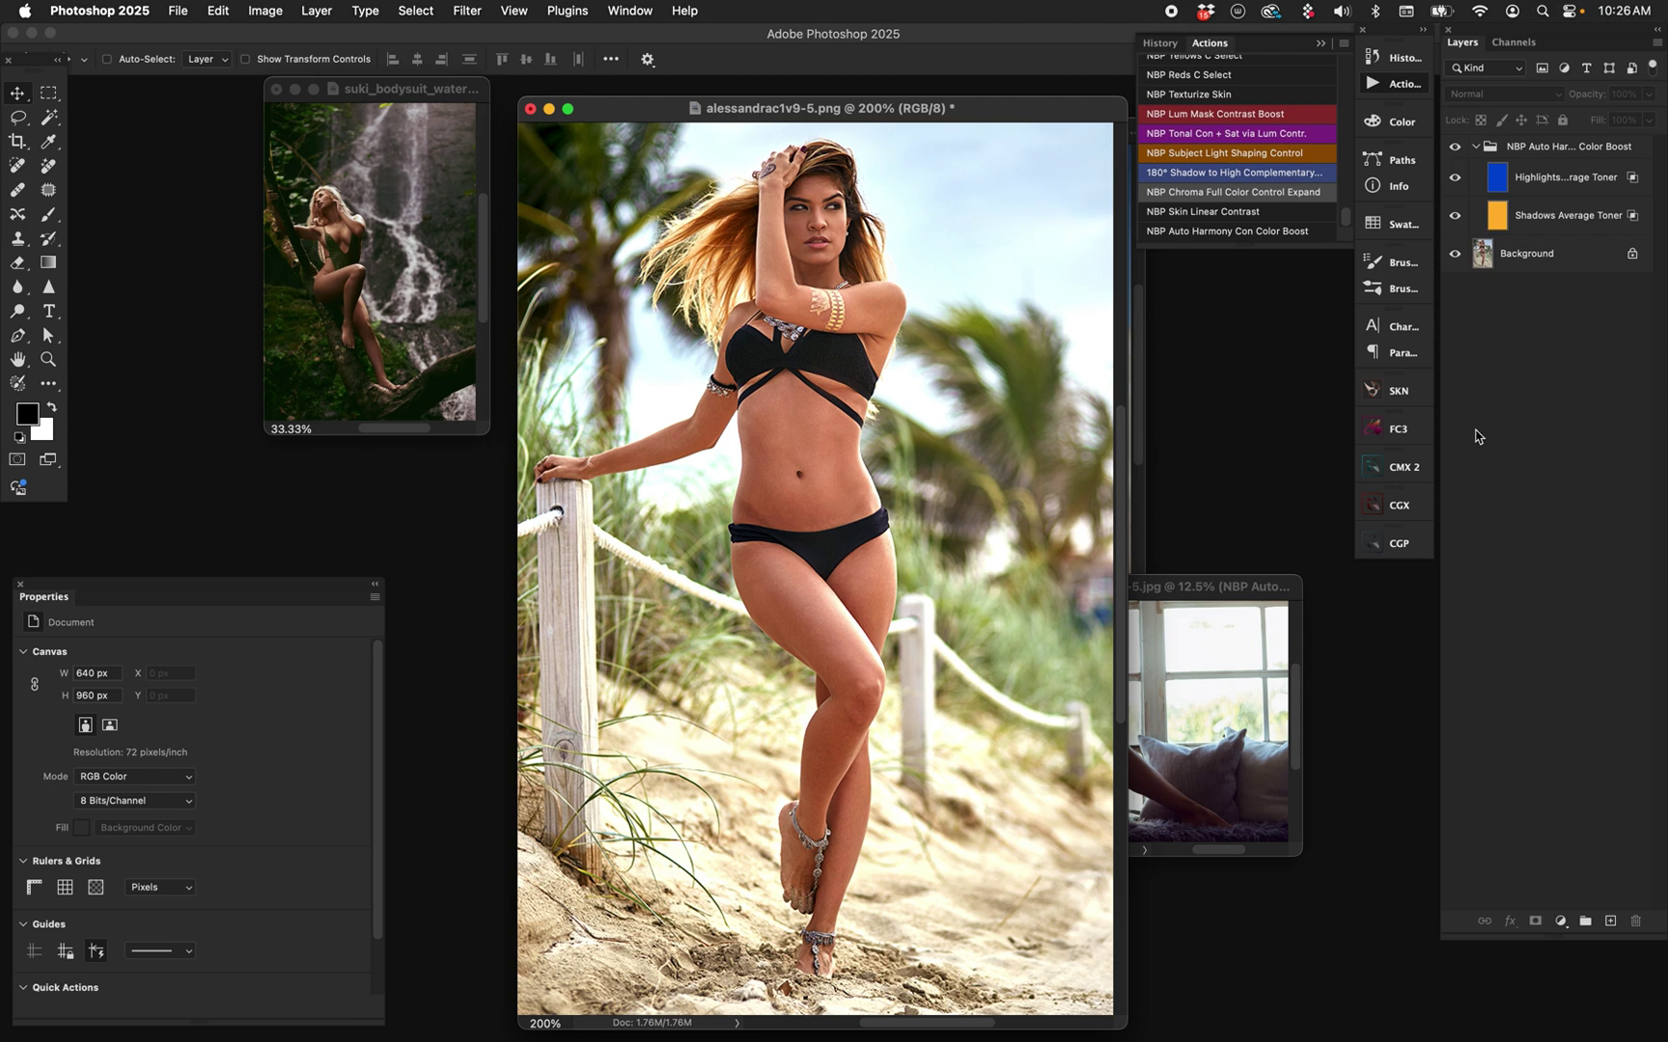